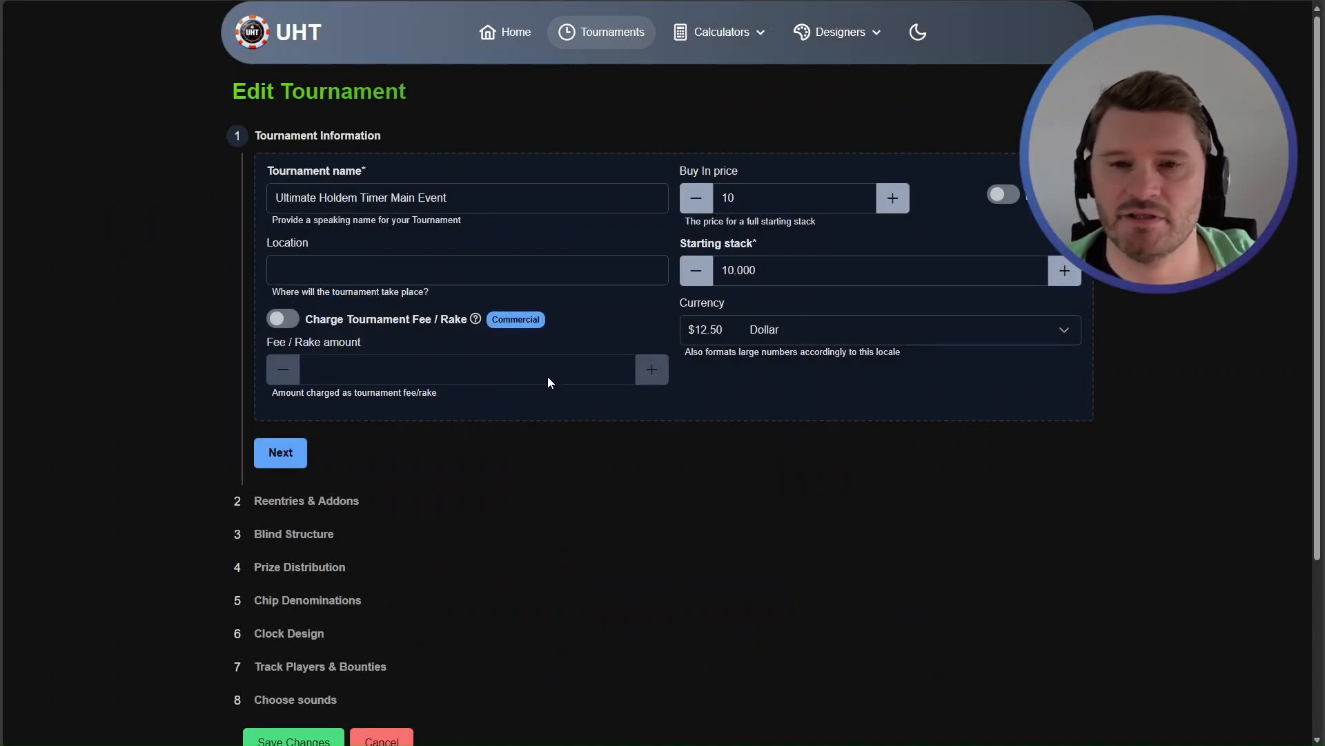
# Go to the tournament's Prize Distribution section and enable the display of the prize distribution
pyautogui.click(287, 533)
pyautogui.scroll(-5, 337, 503)
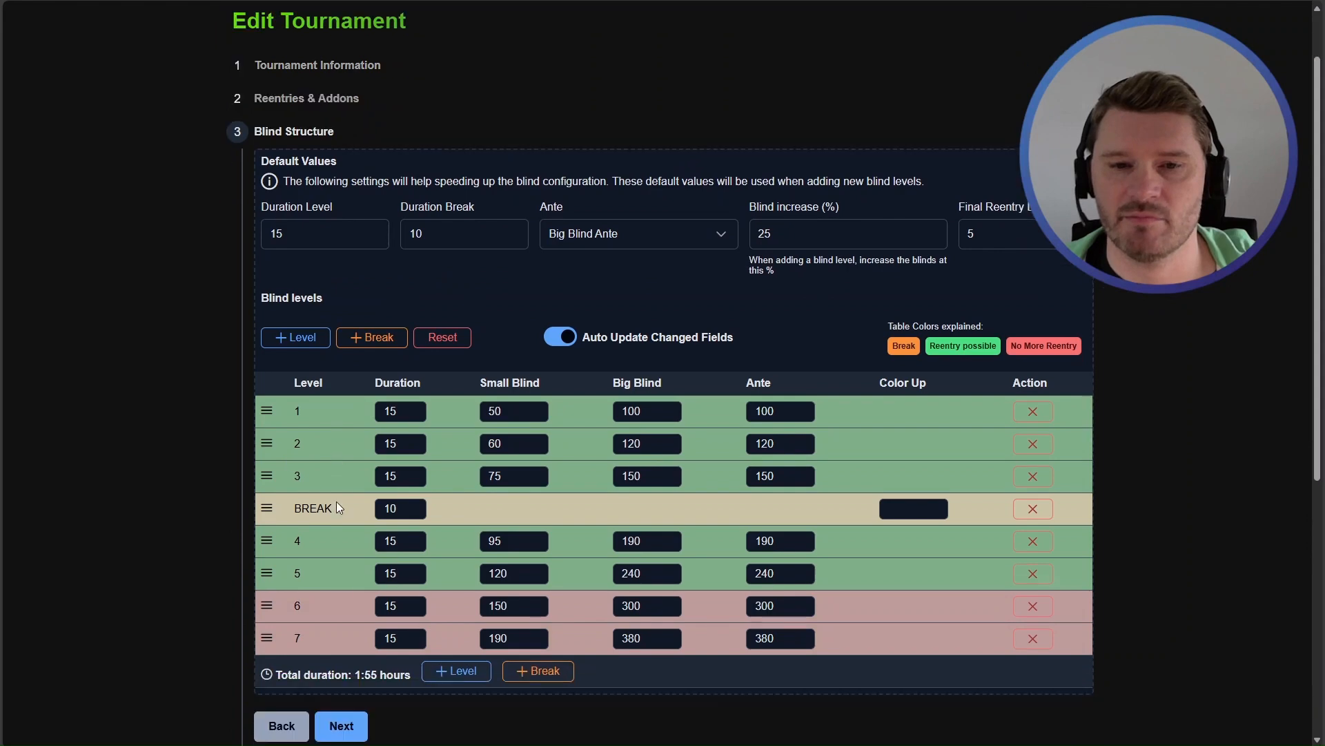
pyautogui.click(334, 501)
pyautogui.scroll(3, 708, 351)
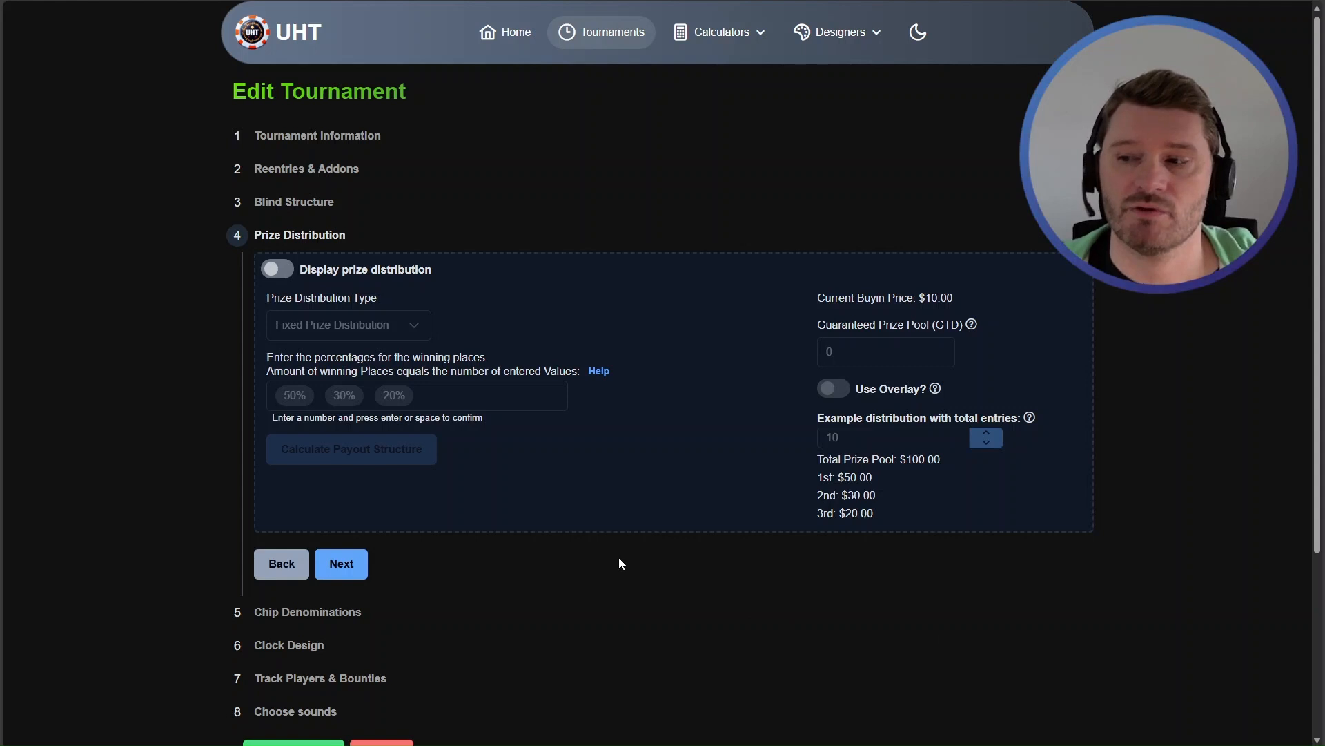
pyautogui.click(269, 267)
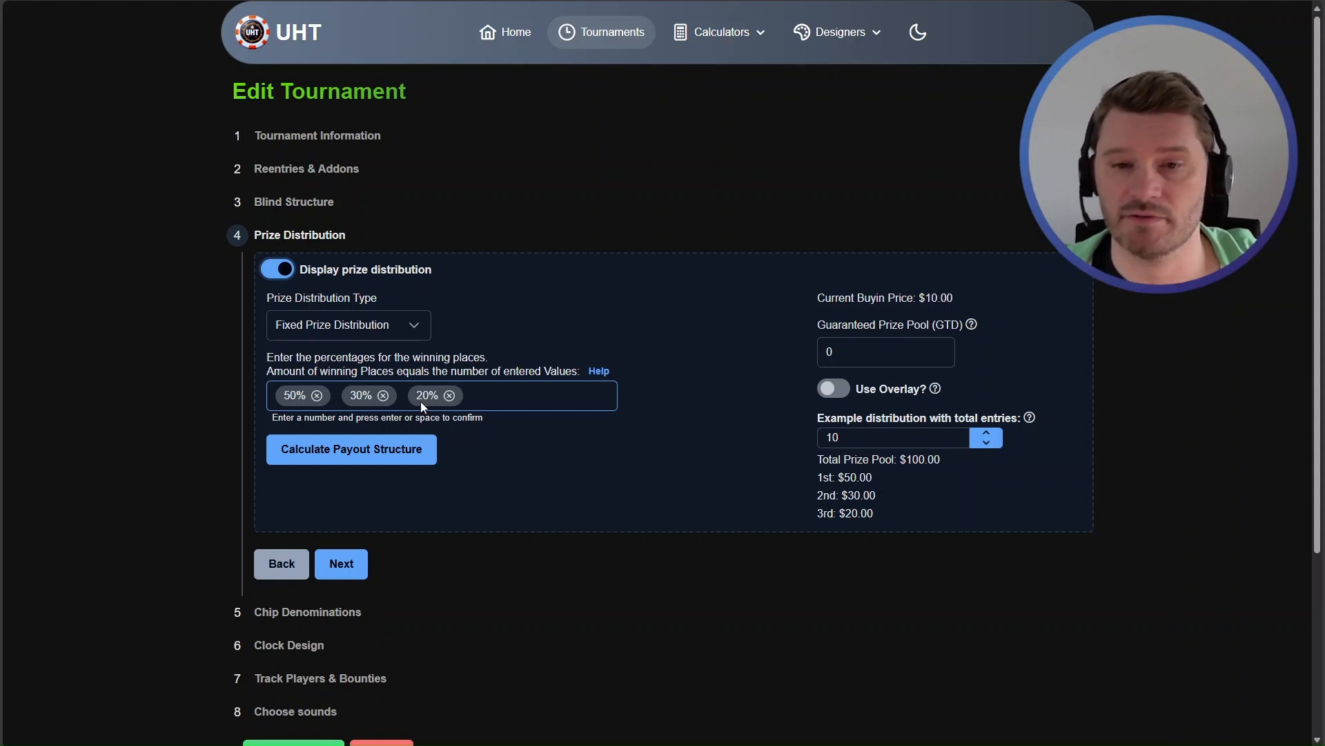
# Remove all the default percentages (50%, 30% and 20%) from the fixed prize distribution's winning places
pyautogui.click(502, 397)
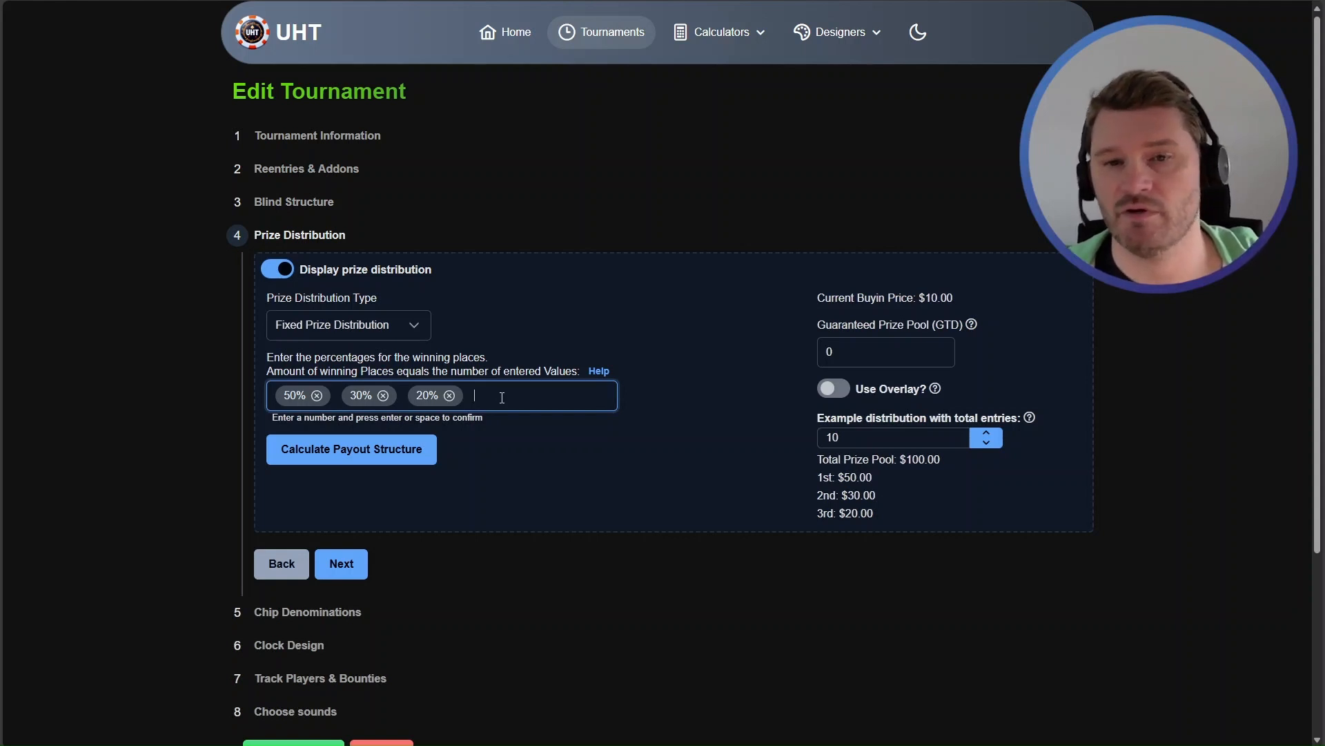
pyautogui.press('BackSpace')
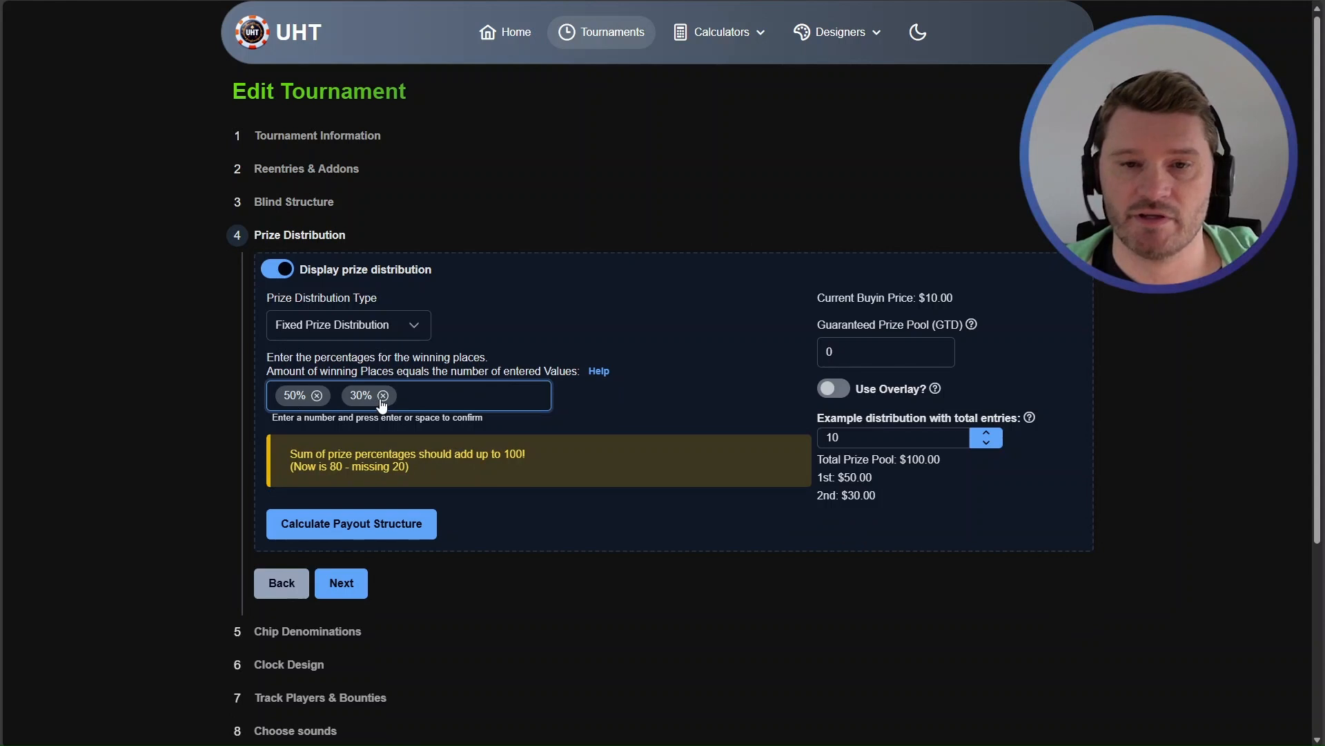
pyautogui.press('BackSpace')
pyautogui.press('BackSpace')
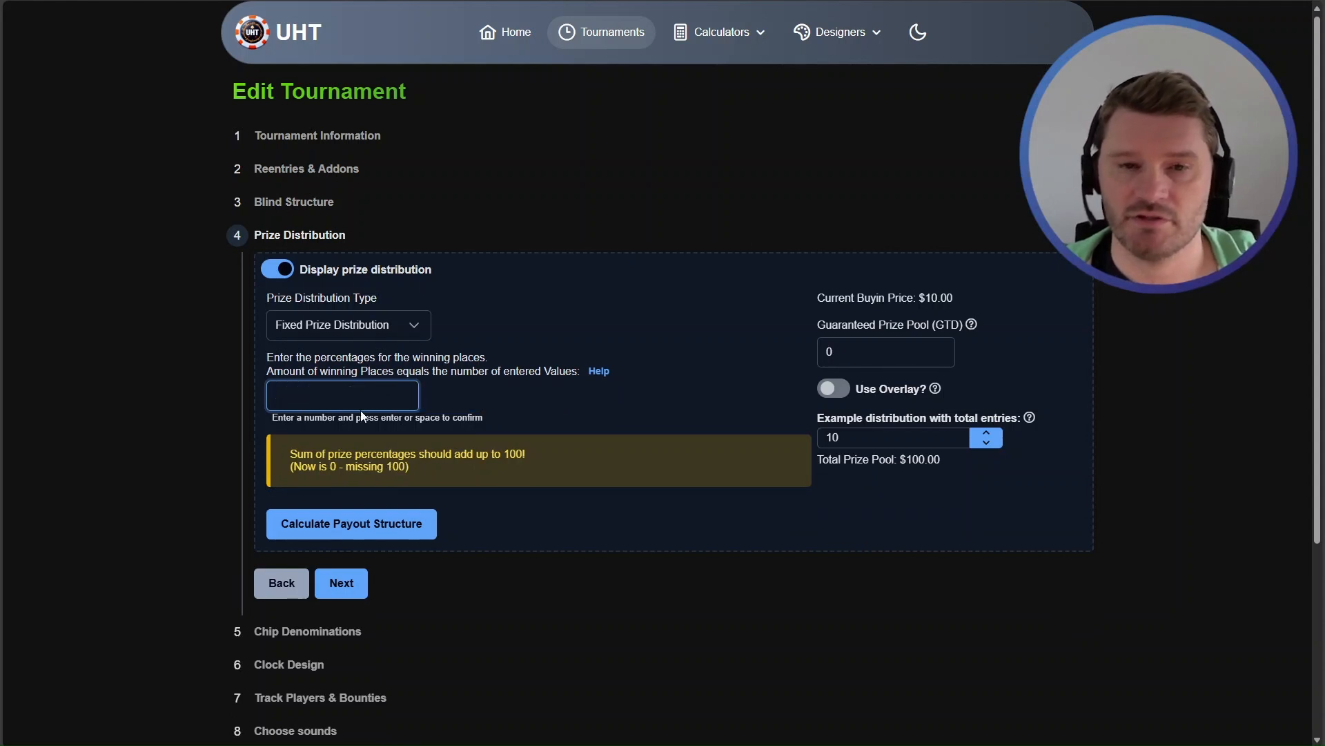
pyautogui.moveTo(281, 454); pyautogui.dragTo(423, 469)
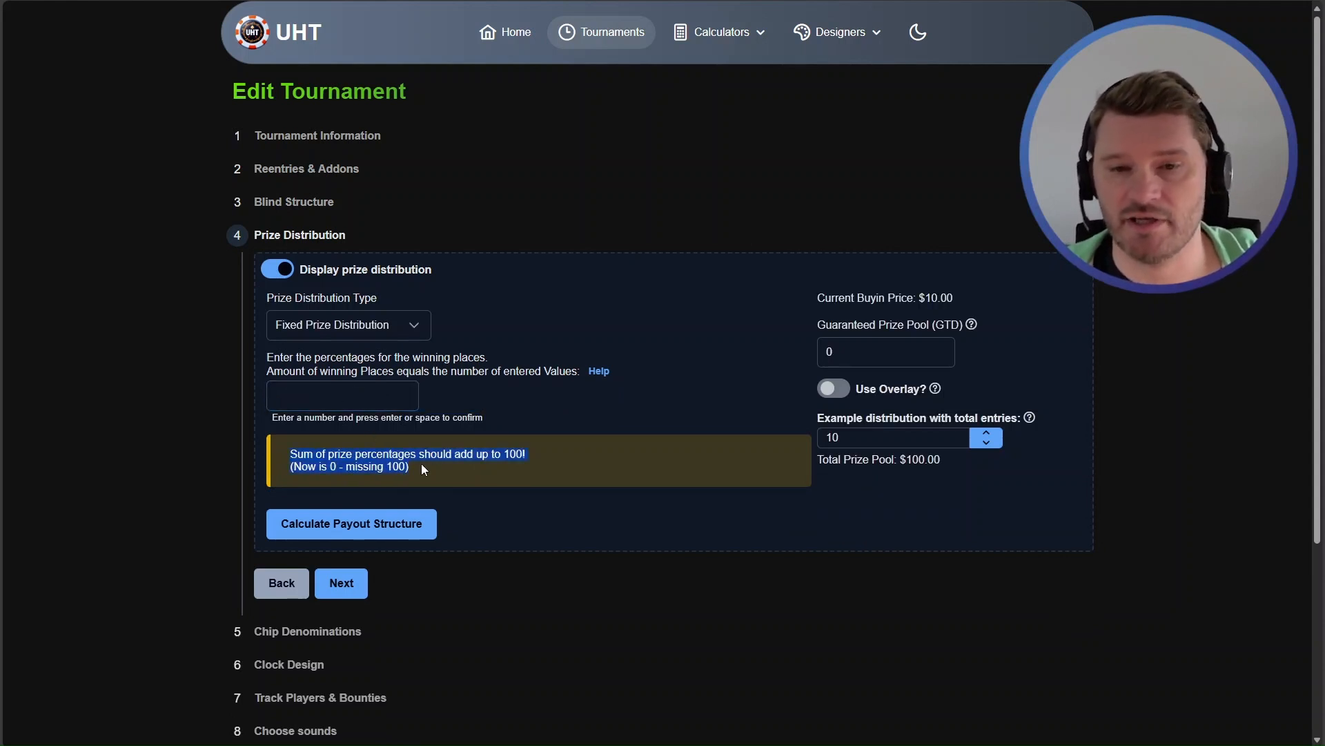
pyautogui.click(421, 467)
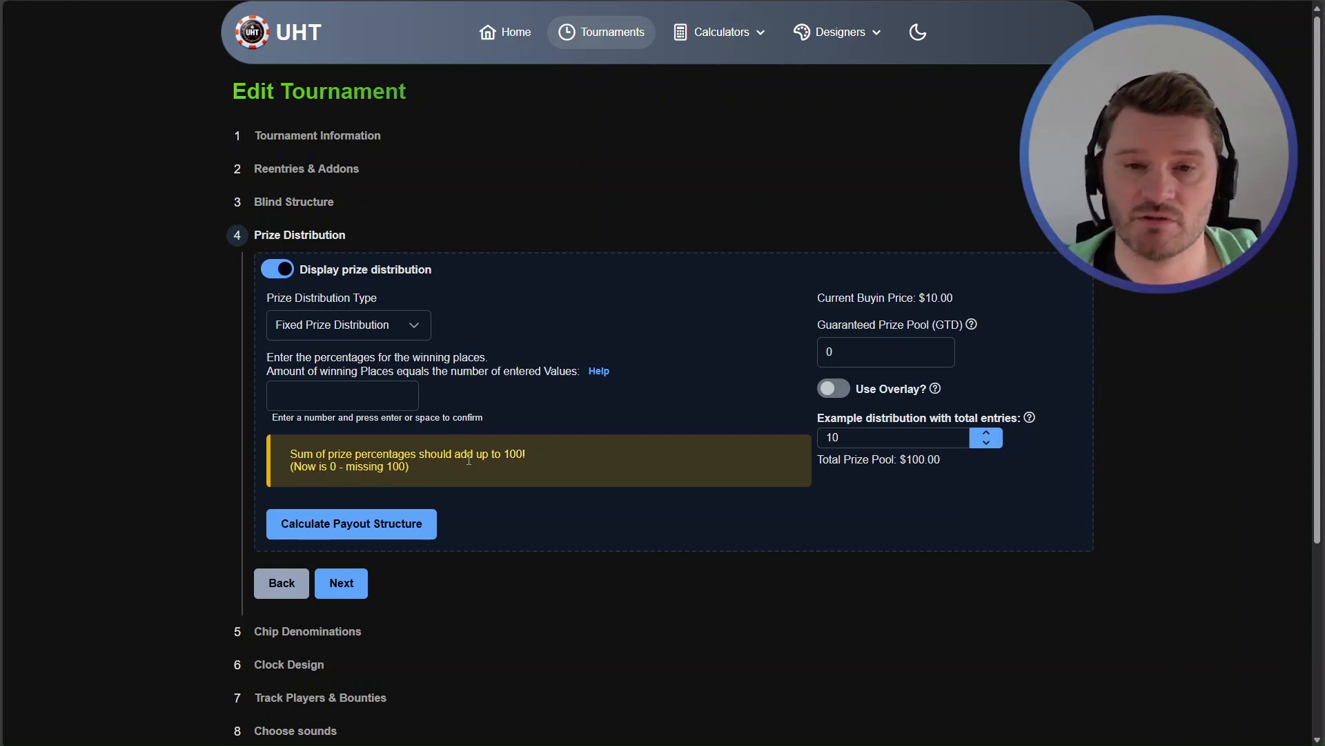
pyautogui.moveTo(388, 467); pyautogui.dragTo(404, 466)
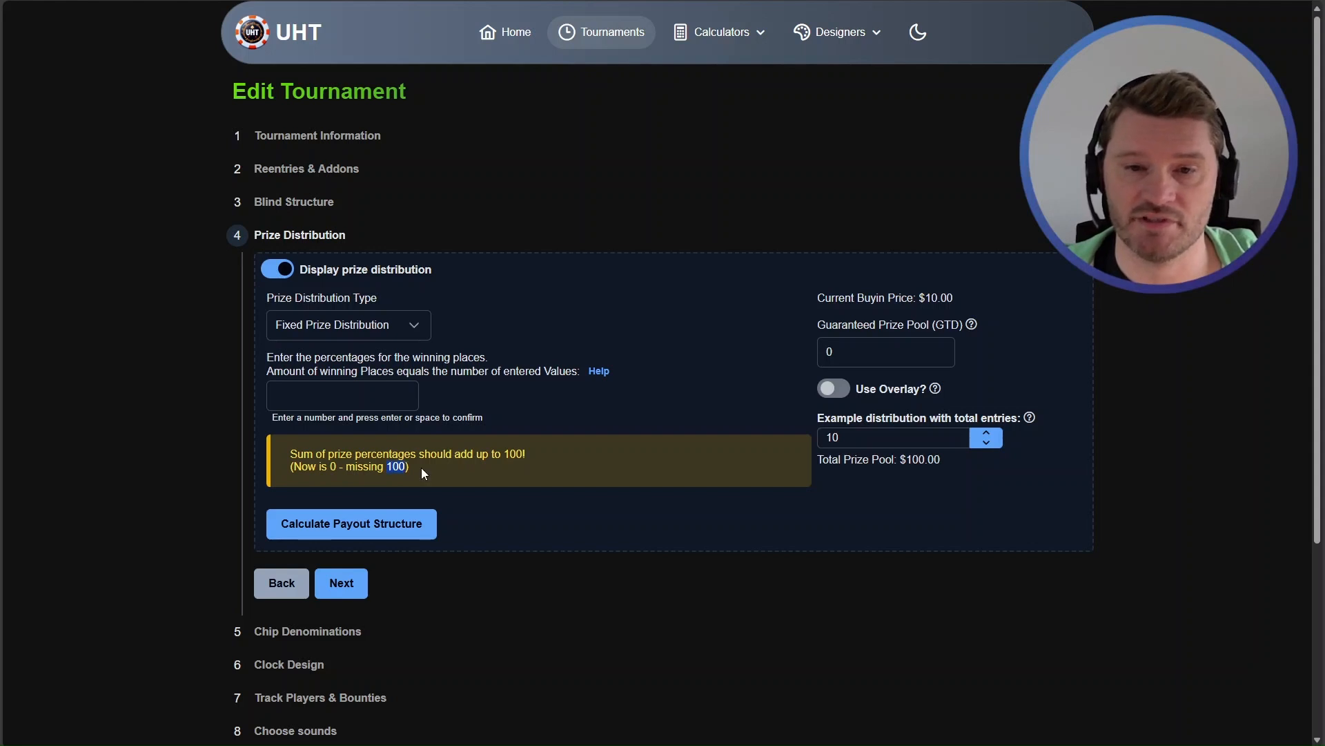
pyautogui.click(473, 475)
# Enter prize percentages of 40%, 30%, 20% and 10% for the four winning places
pyautogui.click(308, 402)
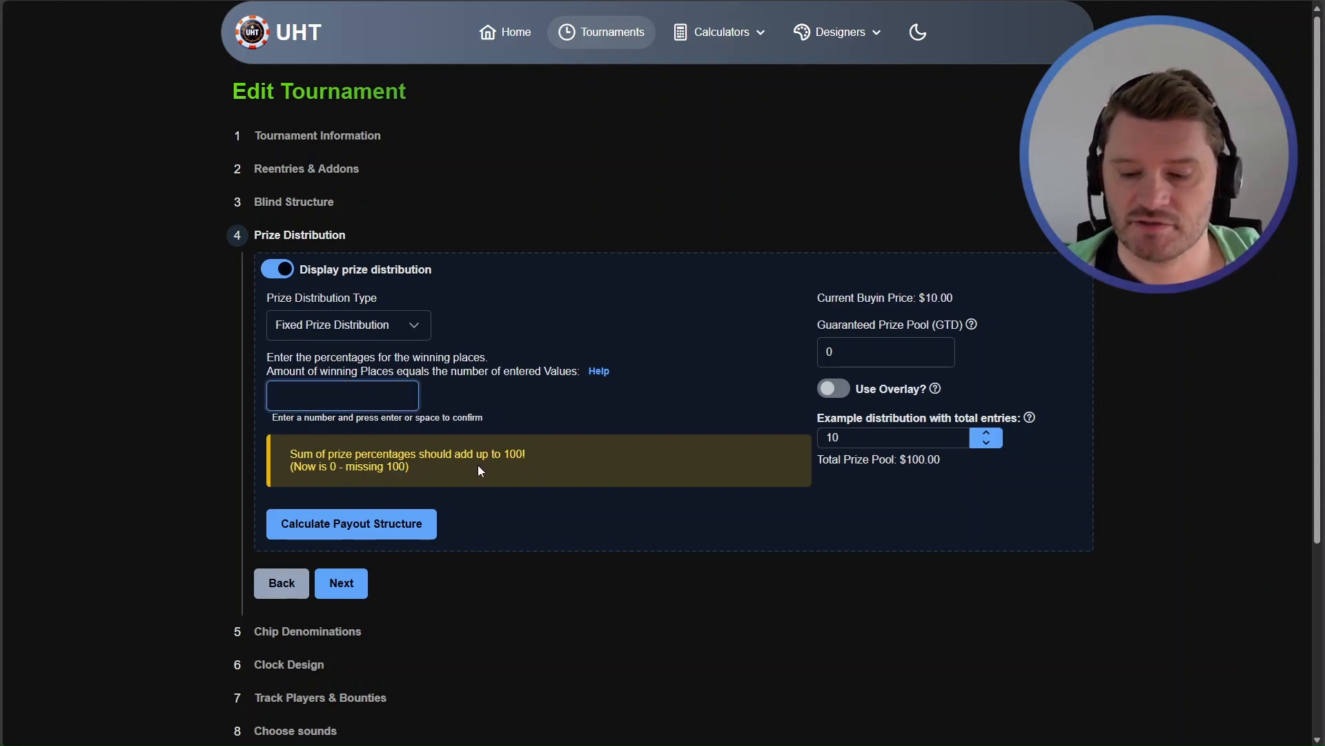
pyautogui.write('40')
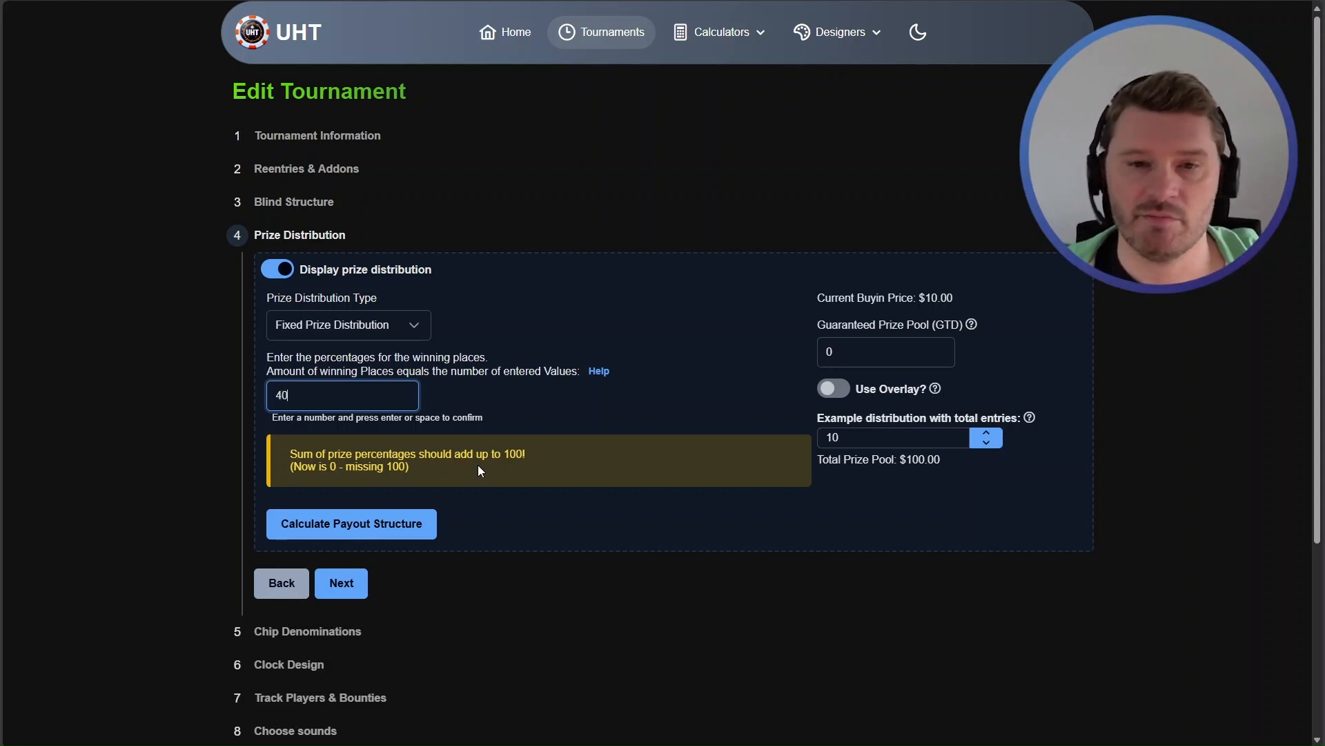
pyautogui.write('%')
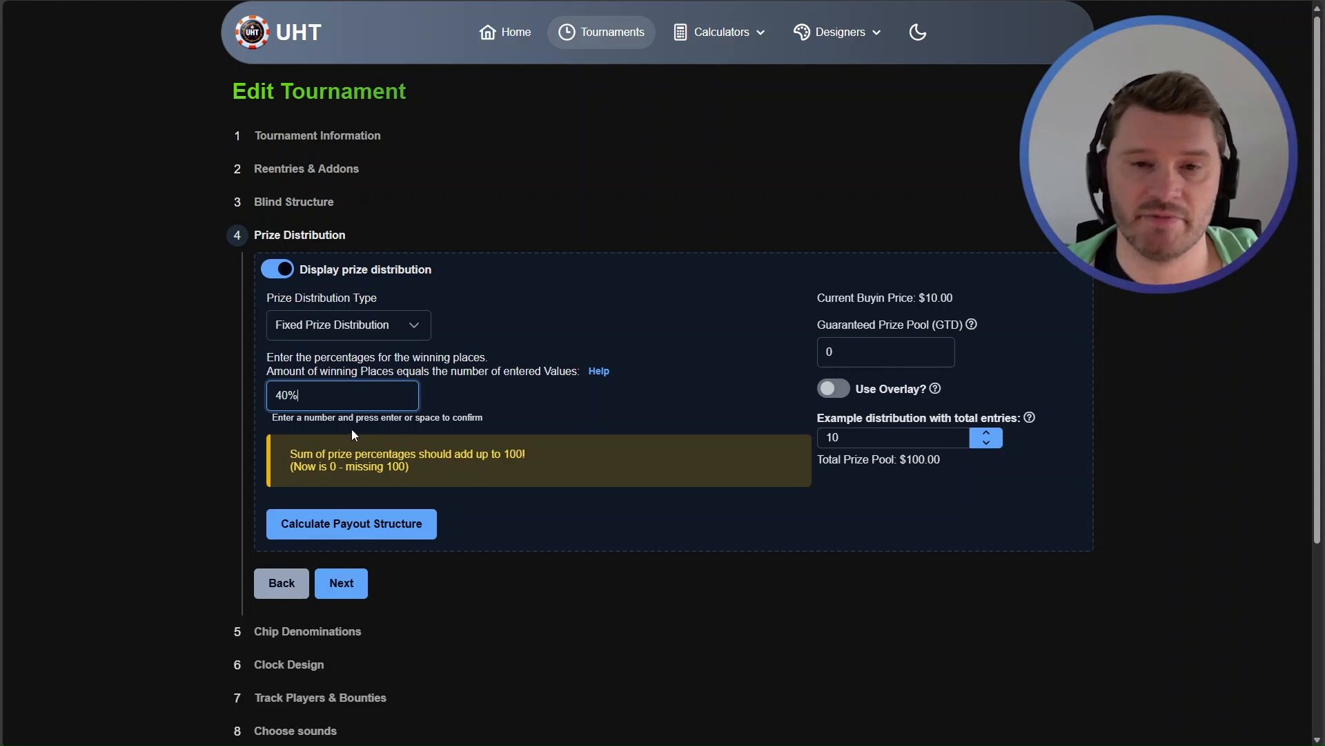
pyautogui.press('Return')
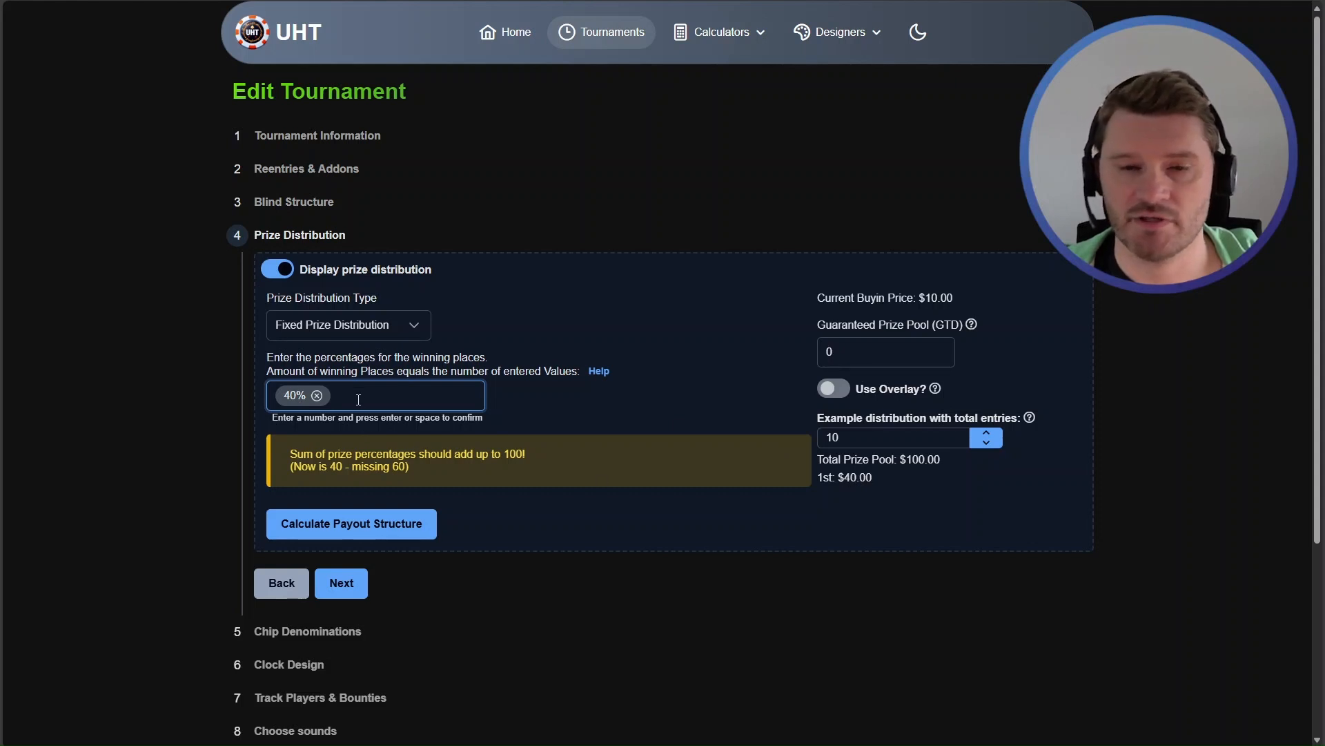
pyautogui.write('30%')
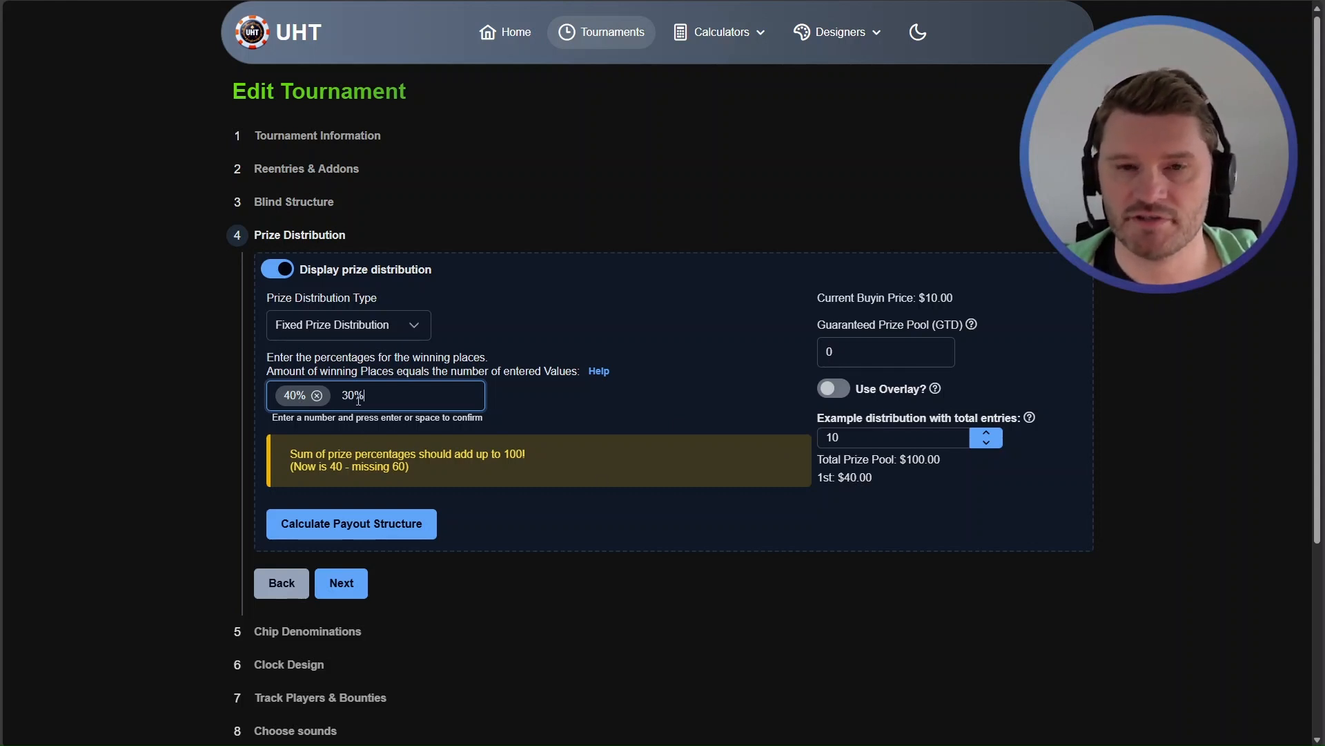
pyautogui.press('Return')
pyautogui.write('20%')
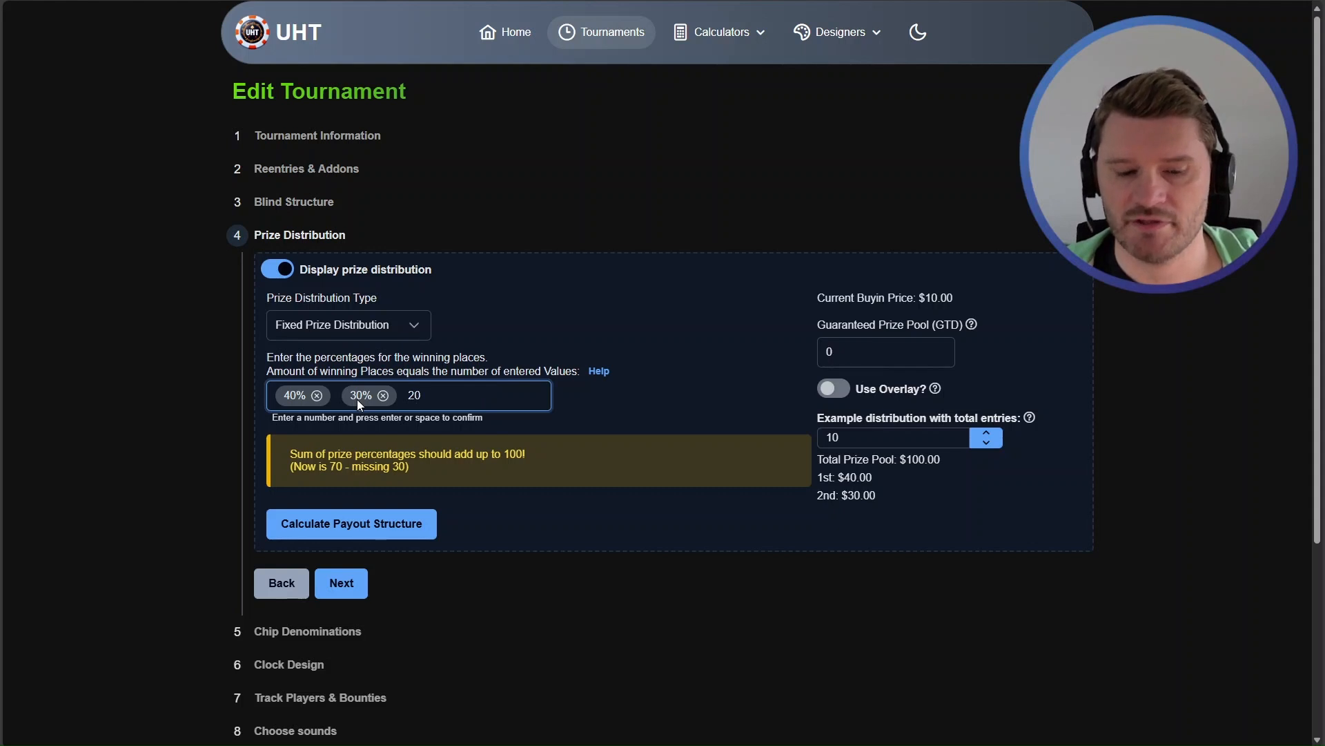
pyautogui.press('Return')
pyautogui.write('10%')
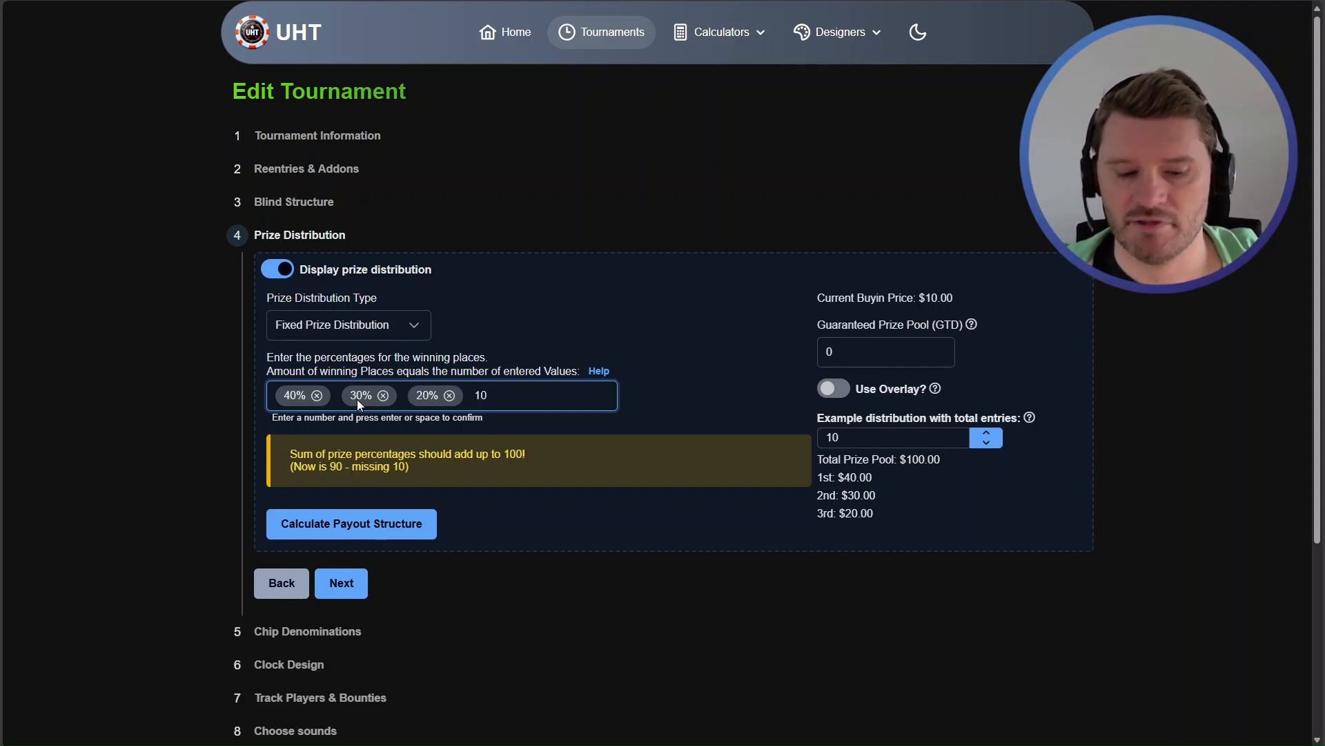
pyautogui.press('Return')
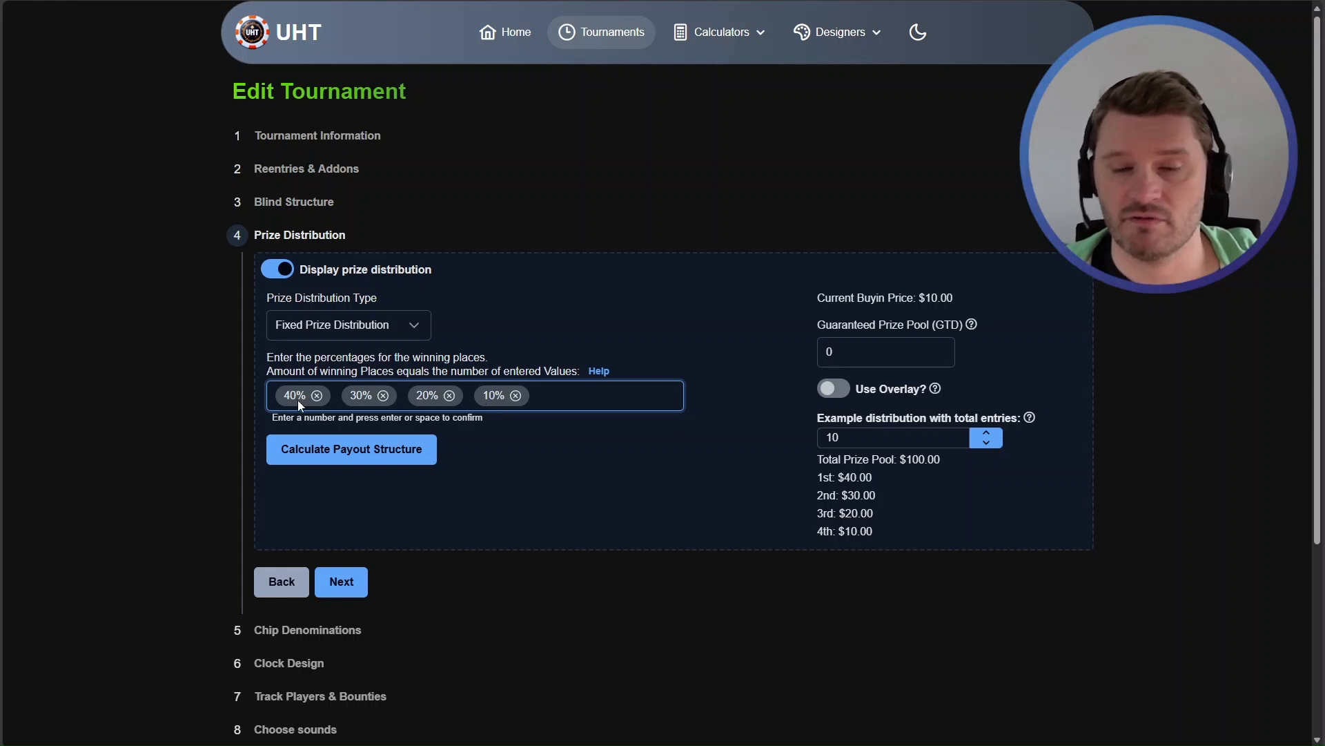
# Review the example payouts and check the buy-in price in Tournament Information before returning to Prize Distribution
pyautogui.moveTo(820, 460); pyautogui.dragTo(878, 532)
pyautogui.click(879, 533)
pyautogui.click(855, 439)
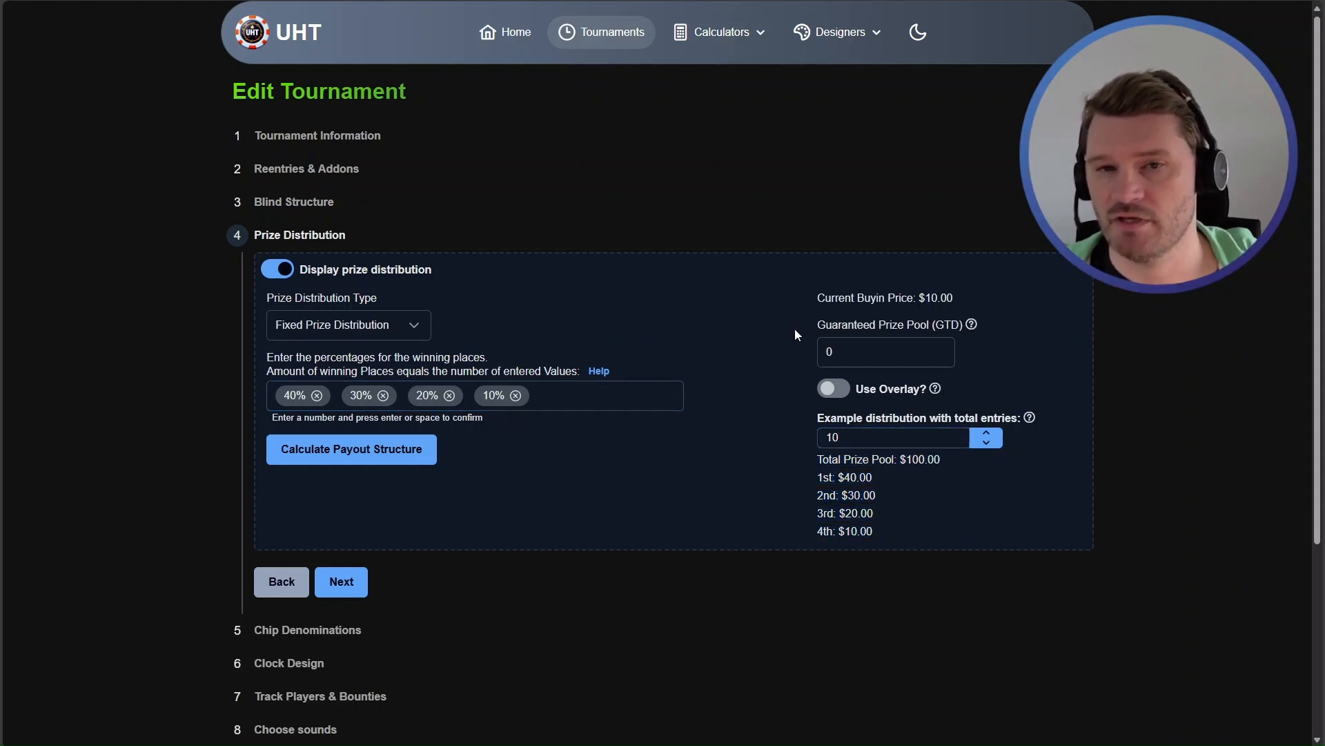
pyautogui.click(311, 137)
pyautogui.click(715, 200)
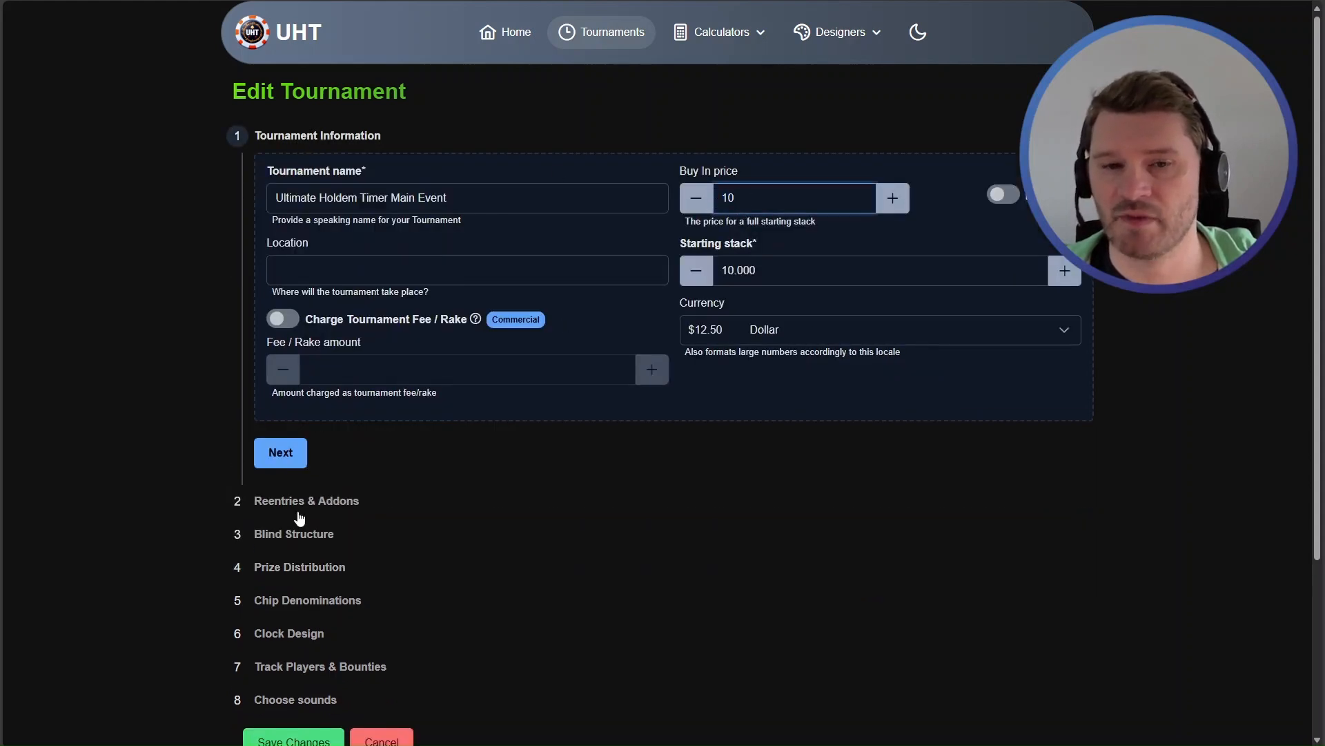
pyautogui.click(316, 567)
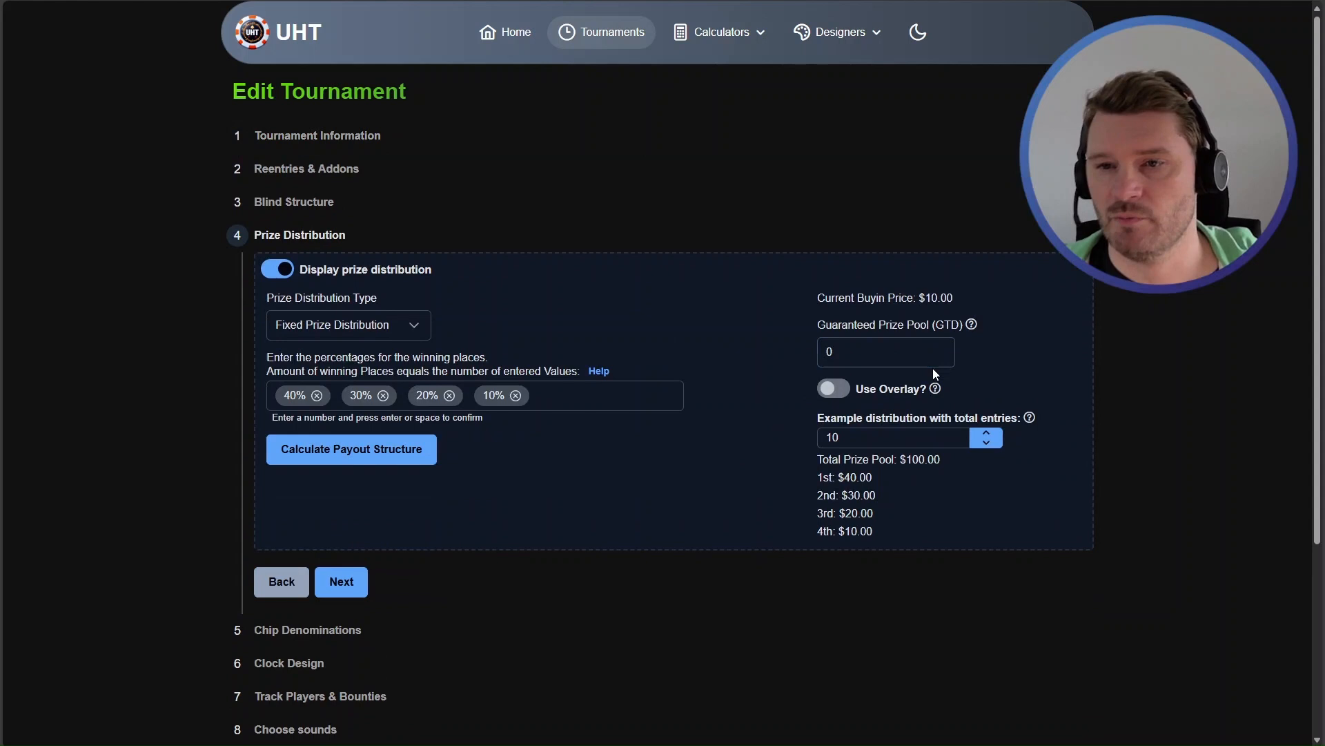
# Set the total entries of the example distribution to 15
pyautogui.click(988, 433)
pyautogui.click(988, 433)
pyautogui.click(987, 433)
pyautogui.click(987, 432)
pyautogui.click(989, 434)
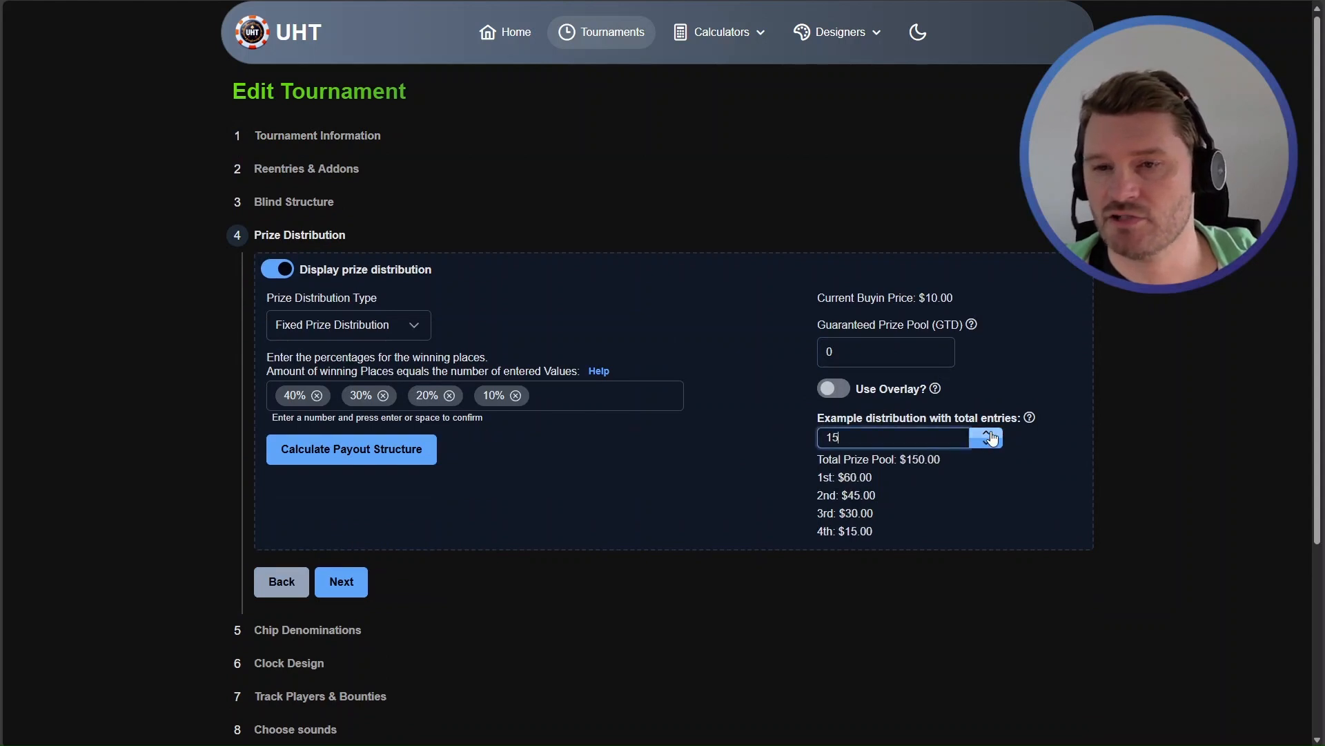
pyautogui.doubleClick(821, 439)
pyautogui.click(728, 446)
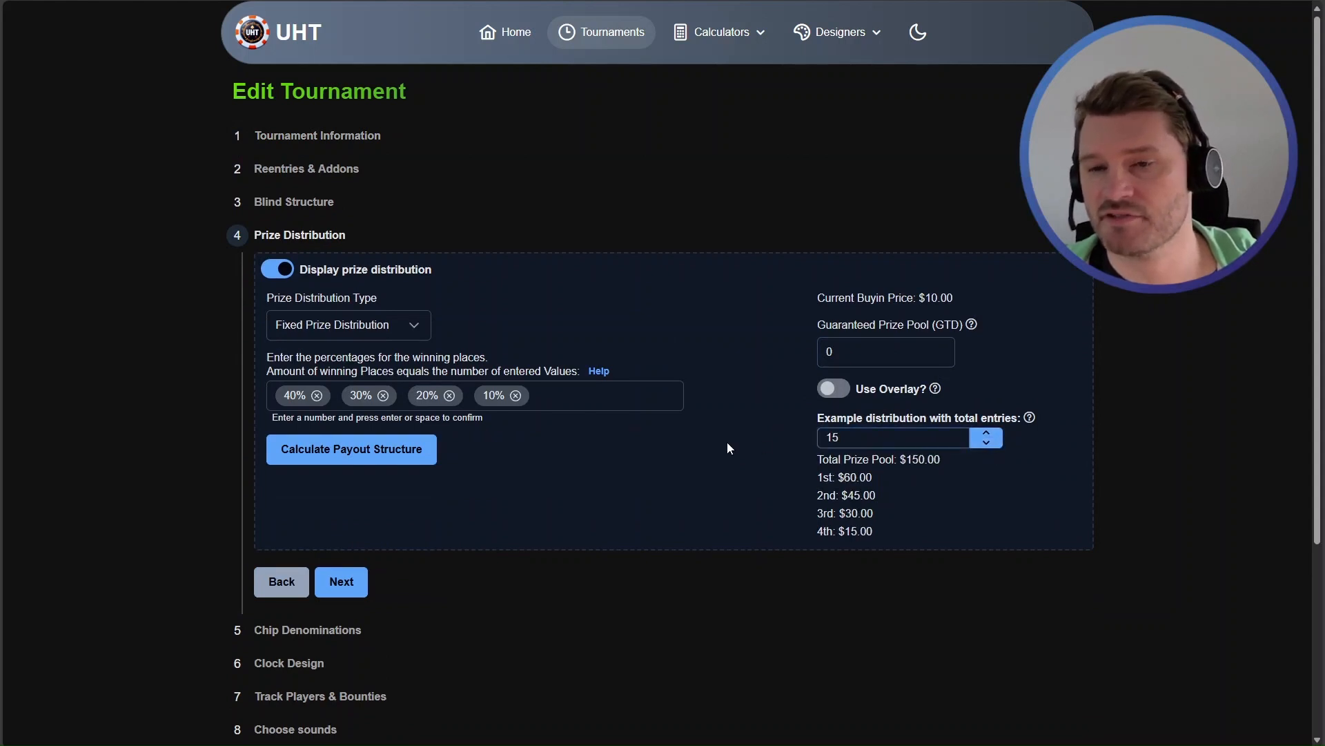
# Examine the example payout amounts for first through fourth place
pyautogui.moveTo(862, 507); pyautogui.dragTo(896, 533)
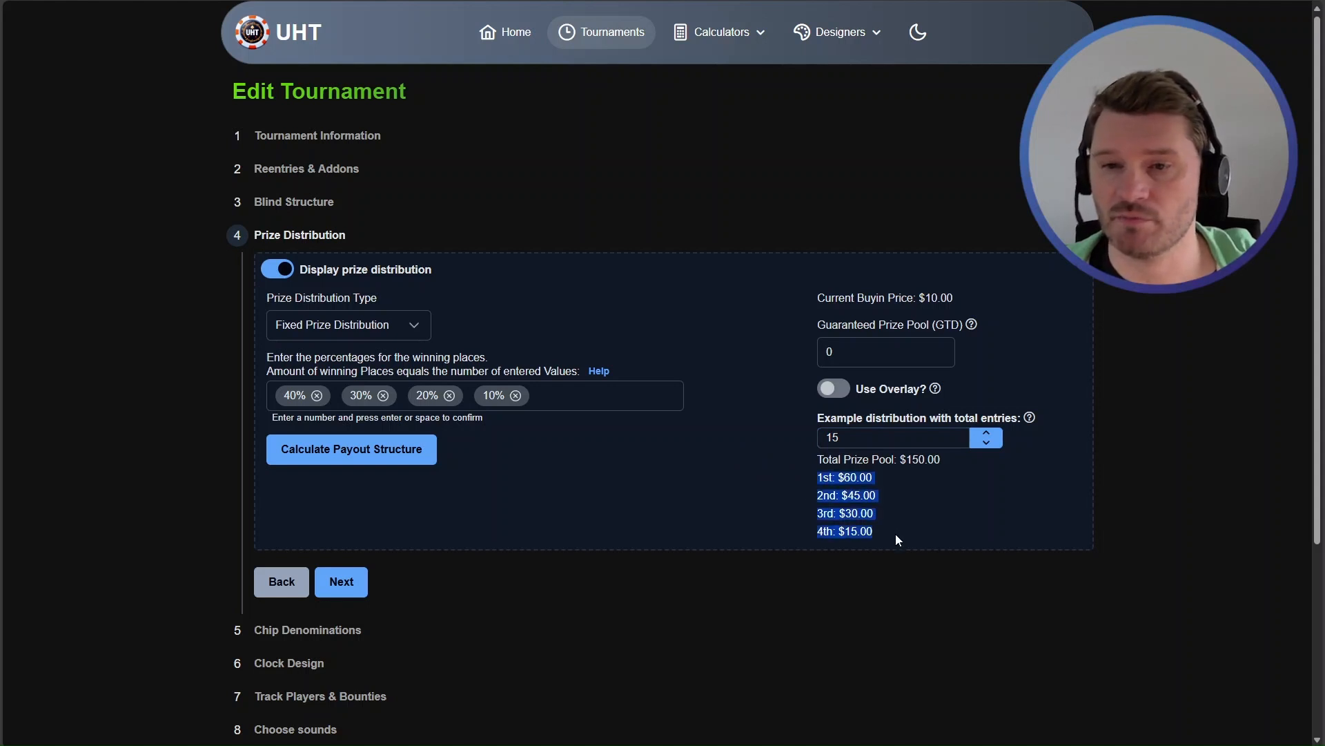
pyautogui.click(896, 533)
pyautogui.moveTo(840, 477); pyautogui.dragTo(883, 479)
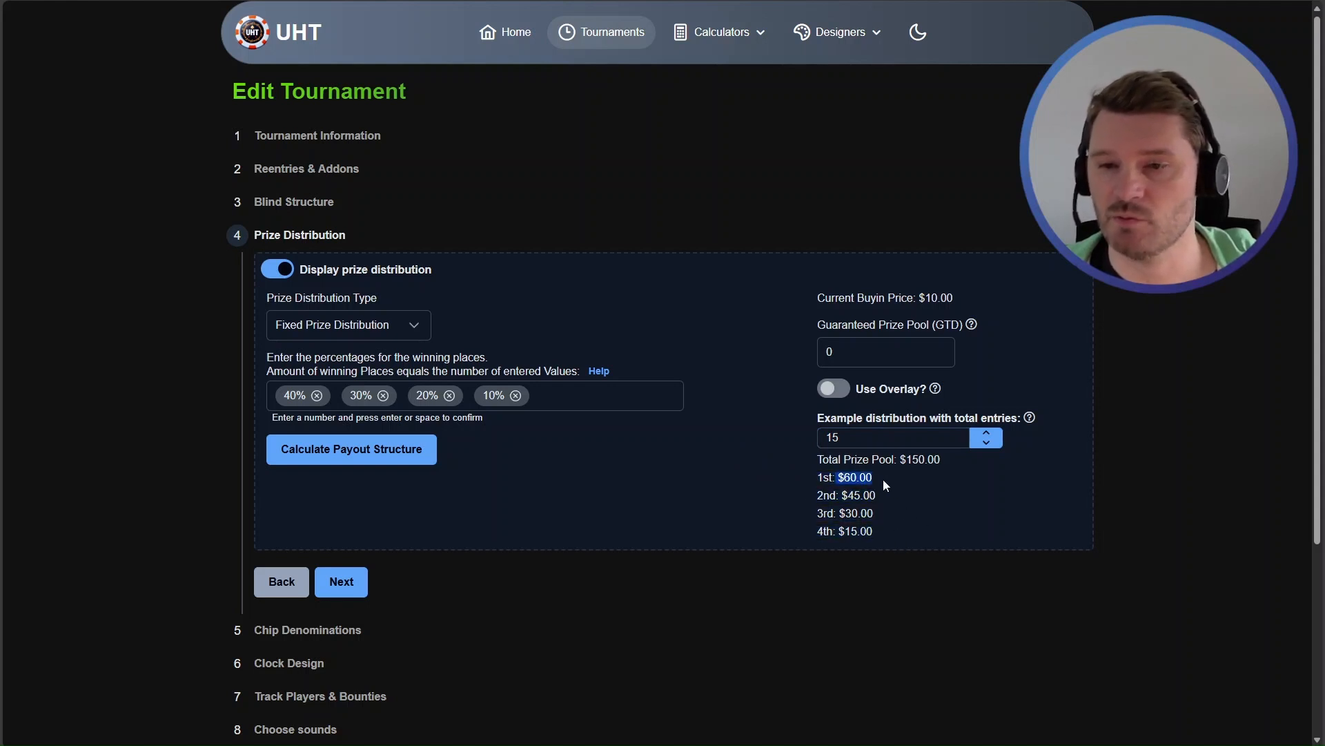
pyautogui.click(987, 497)
pyautogui.moveTo(820, 536); pyautogui.dragTo(907, 536)
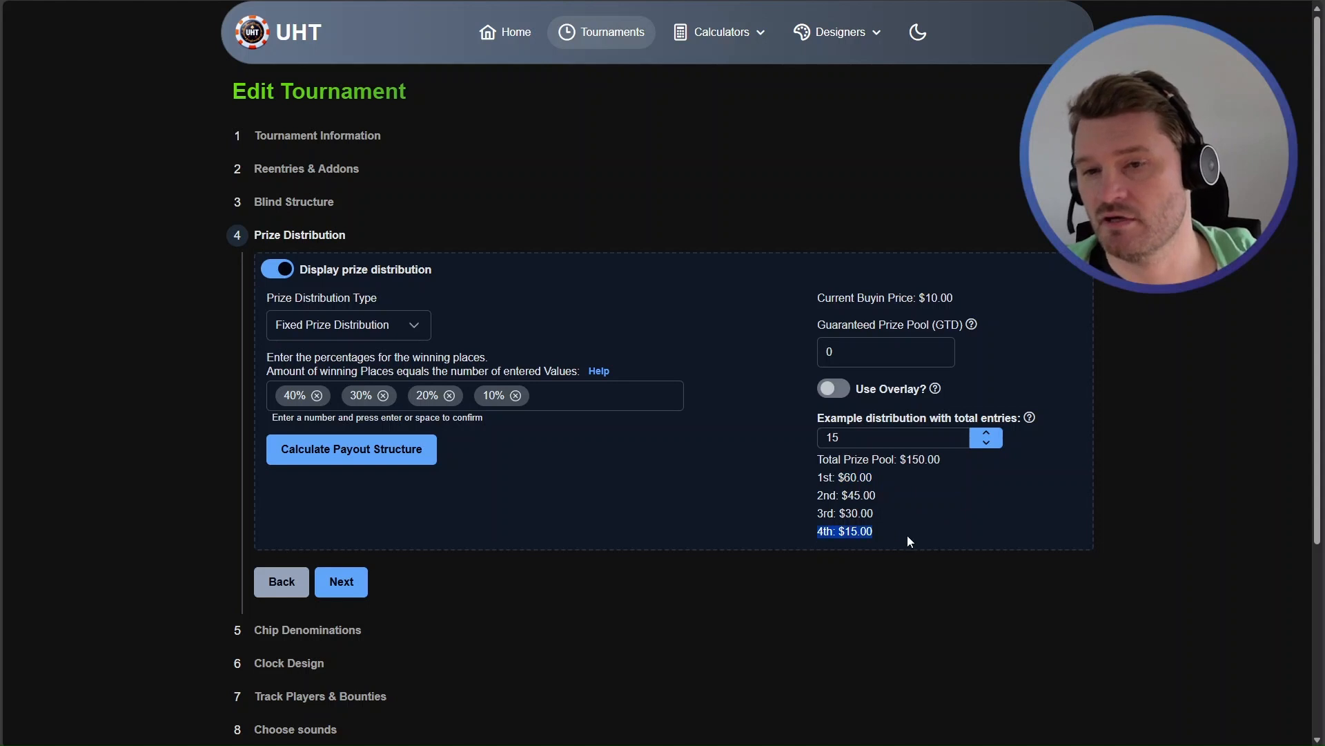
pyautogui.click(849, 544)
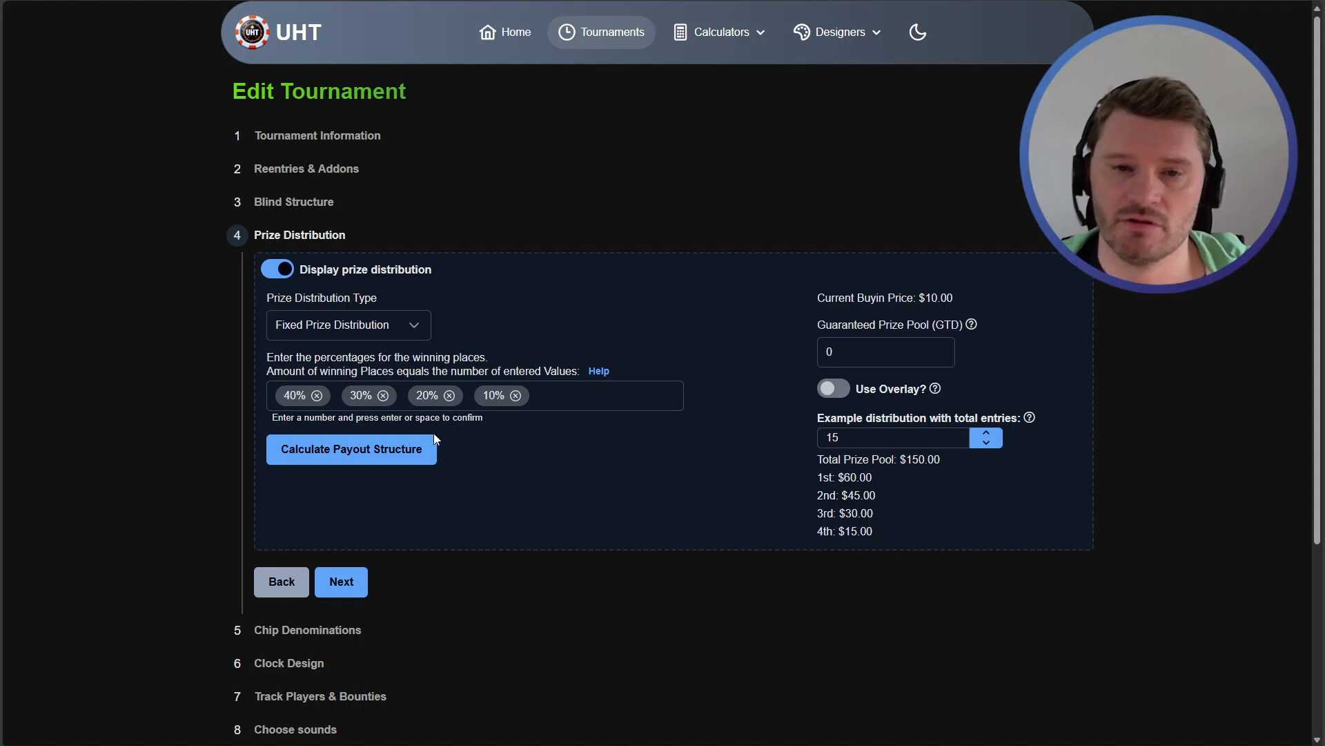
# Calculate payouts in the Payout Structure Generator with the expected total buy-ins set to 15
pyautogui.click(352, 450)
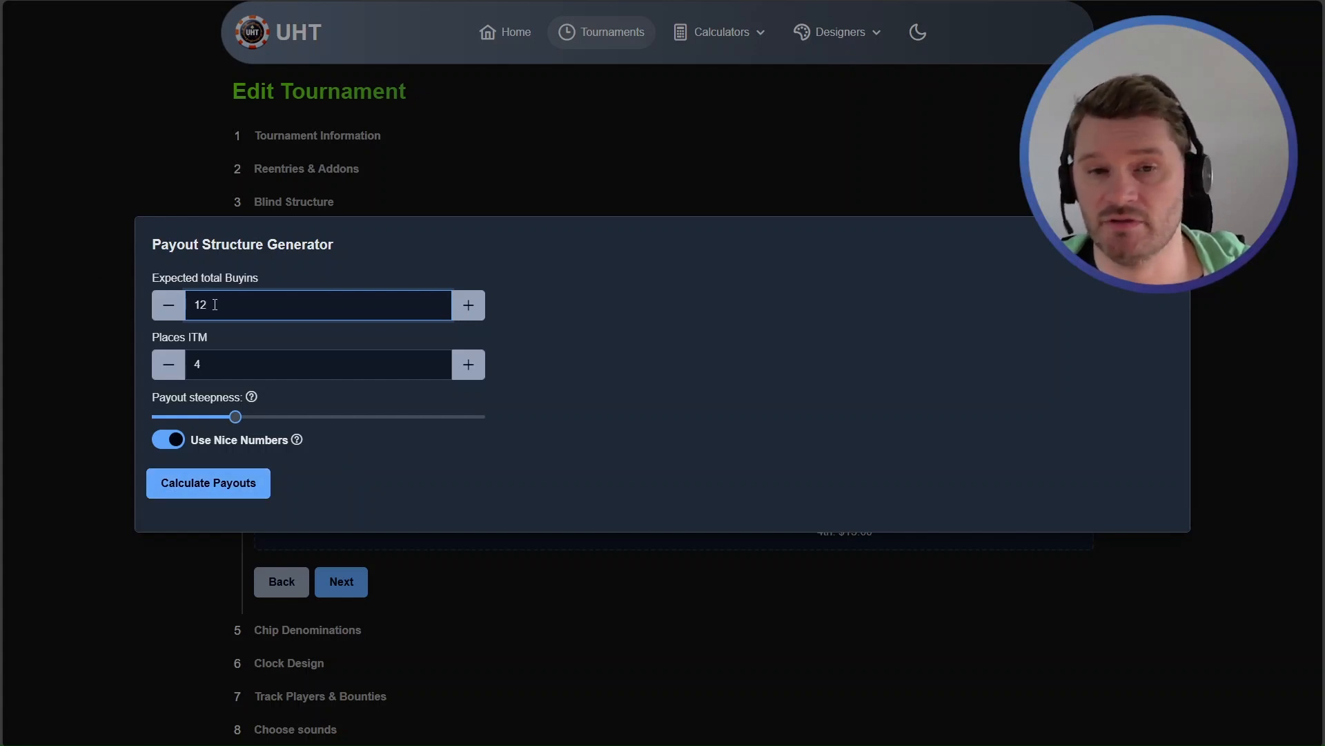
pyautogui.doubleClick(258, 311)
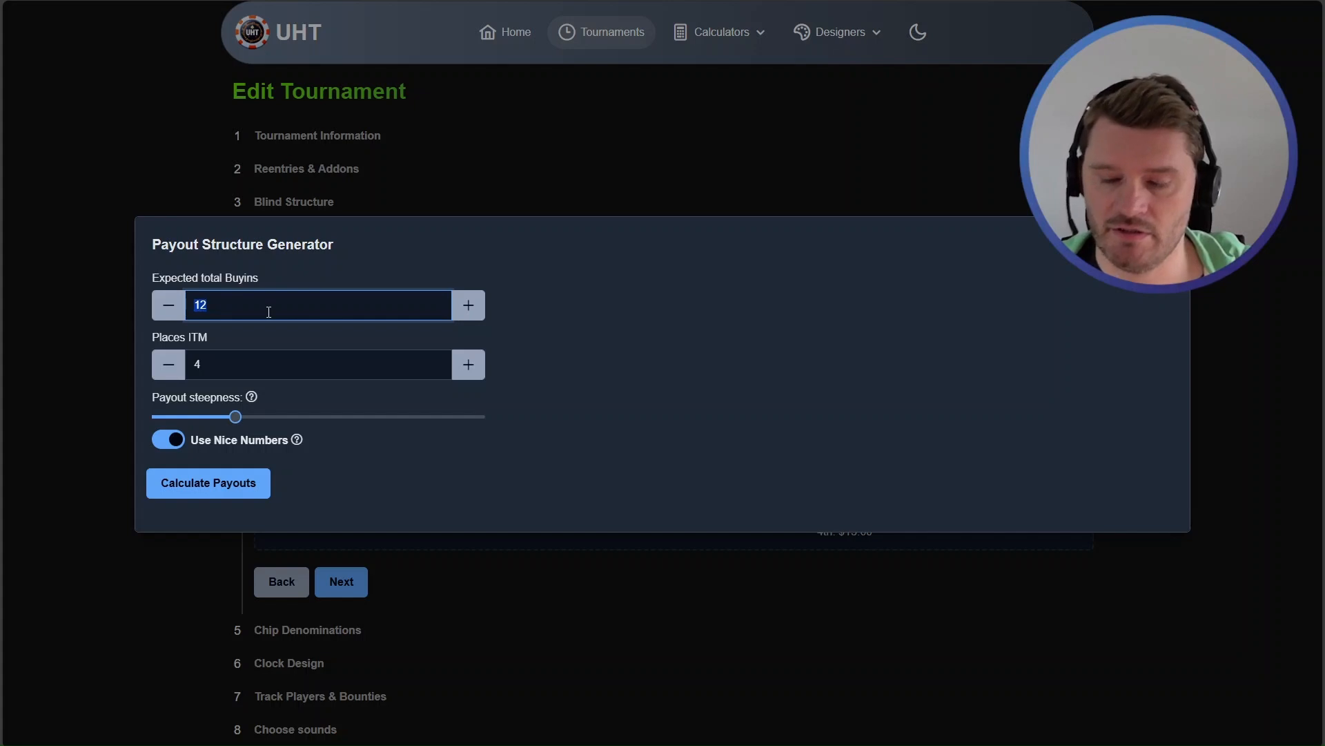
pyautogui.write('15')
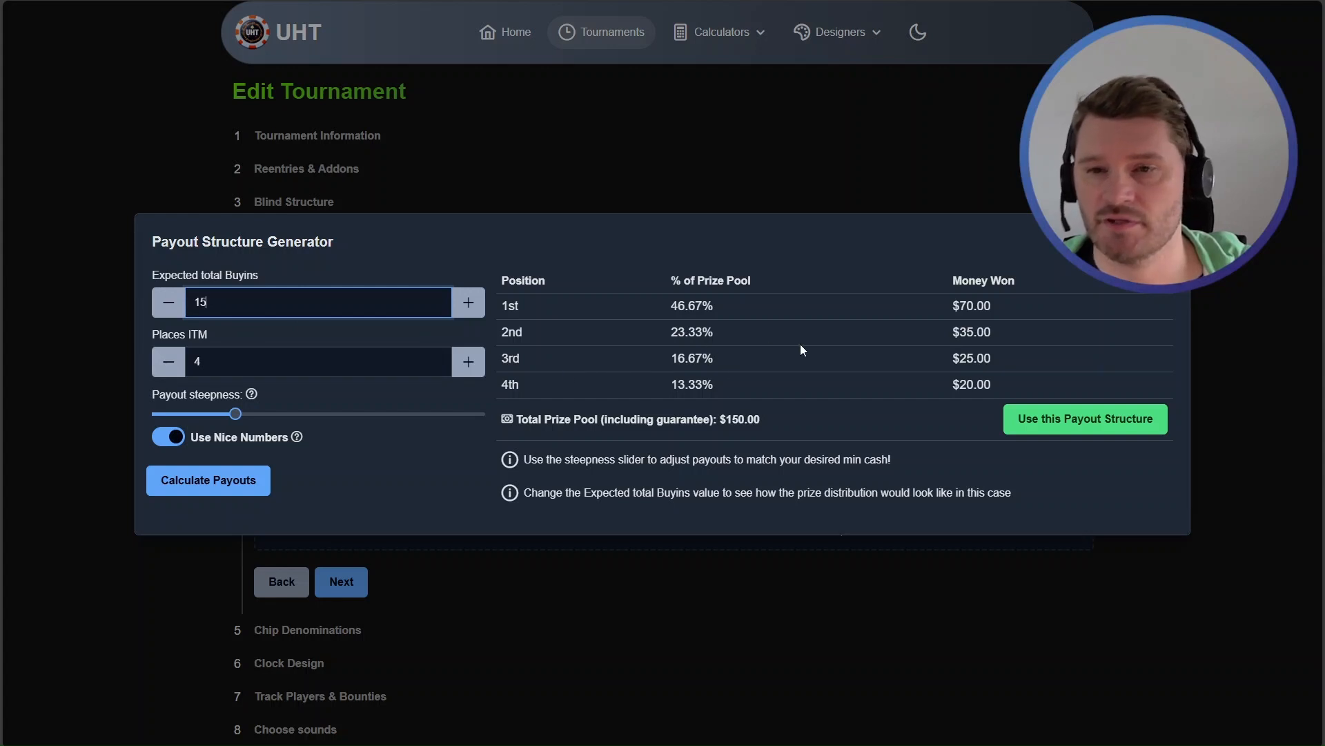
# Examine the generated prize pool percentages, the money won per position and the total prize pool
pyautogui.moveTo(667, 300); pyautogui.dragTo(795, 376)
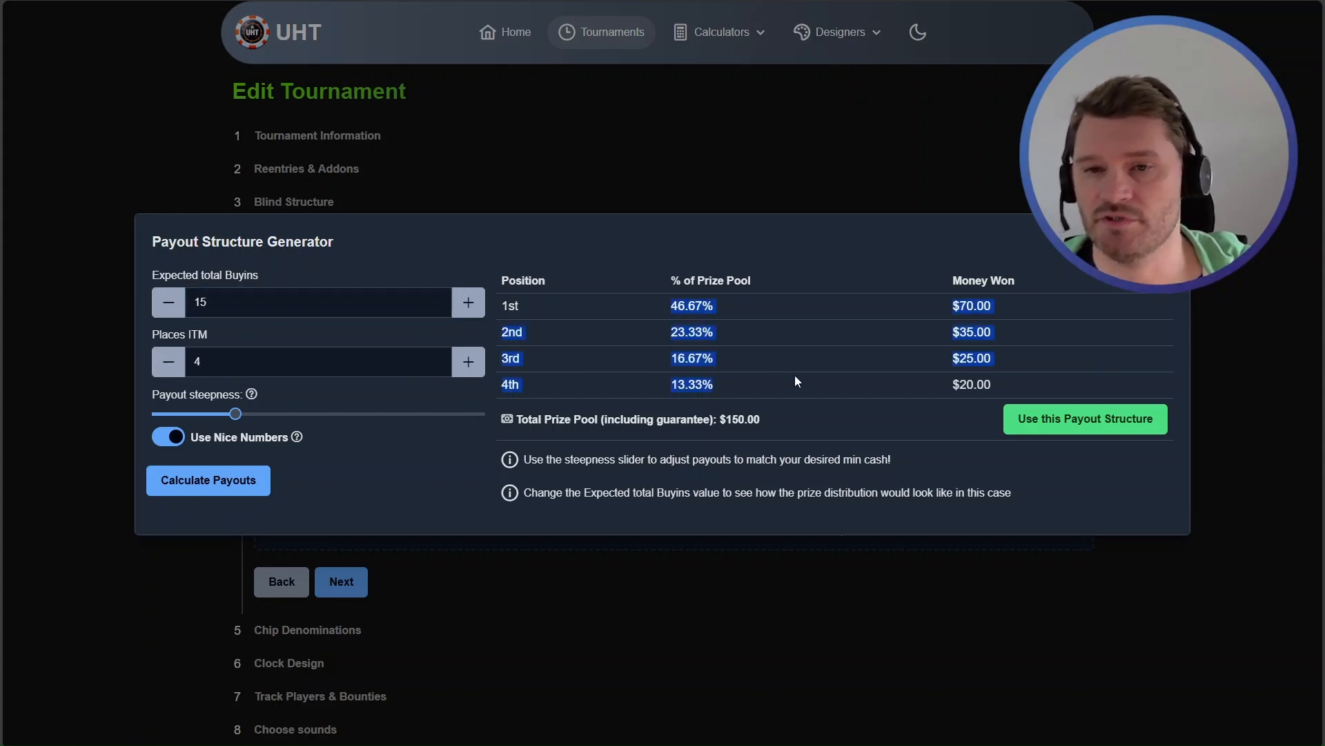
pyautogui.click(1015, 384)
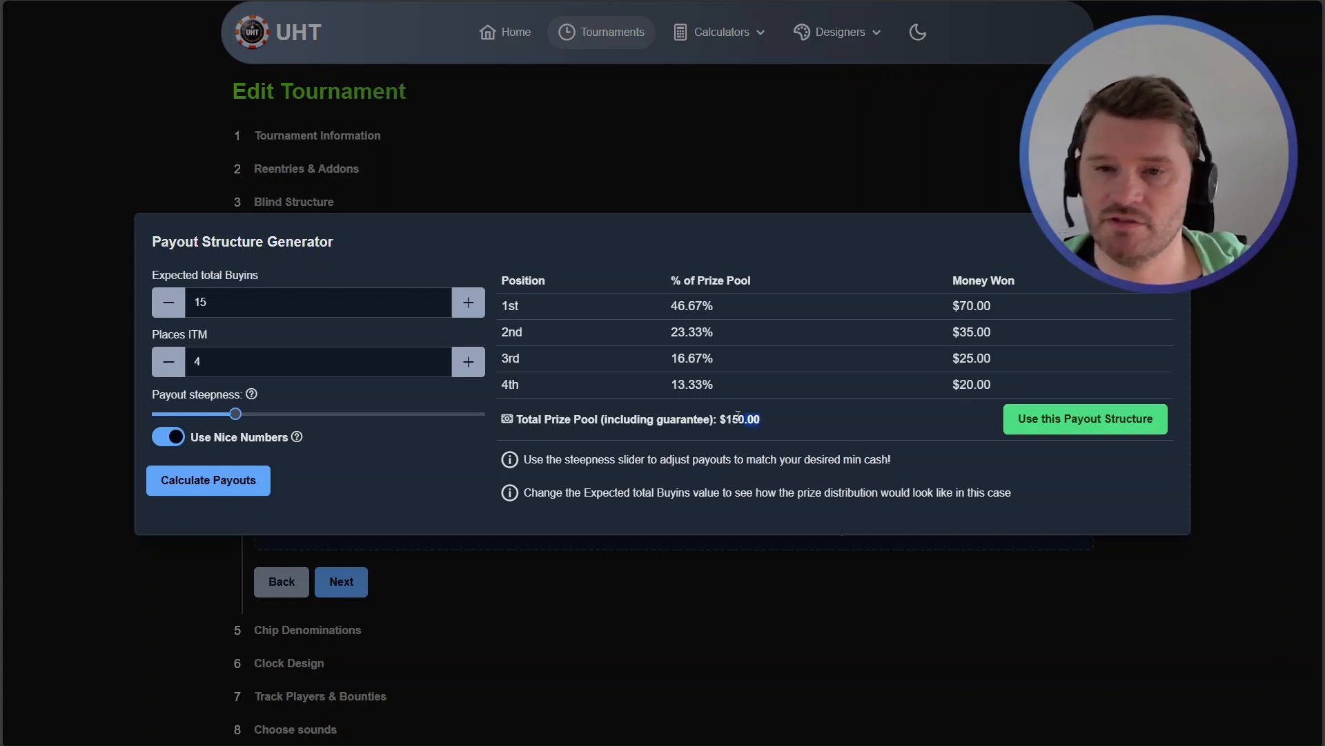
pyautogui.moveTo(738, 416); pyautogui.dragTo(720, 417)
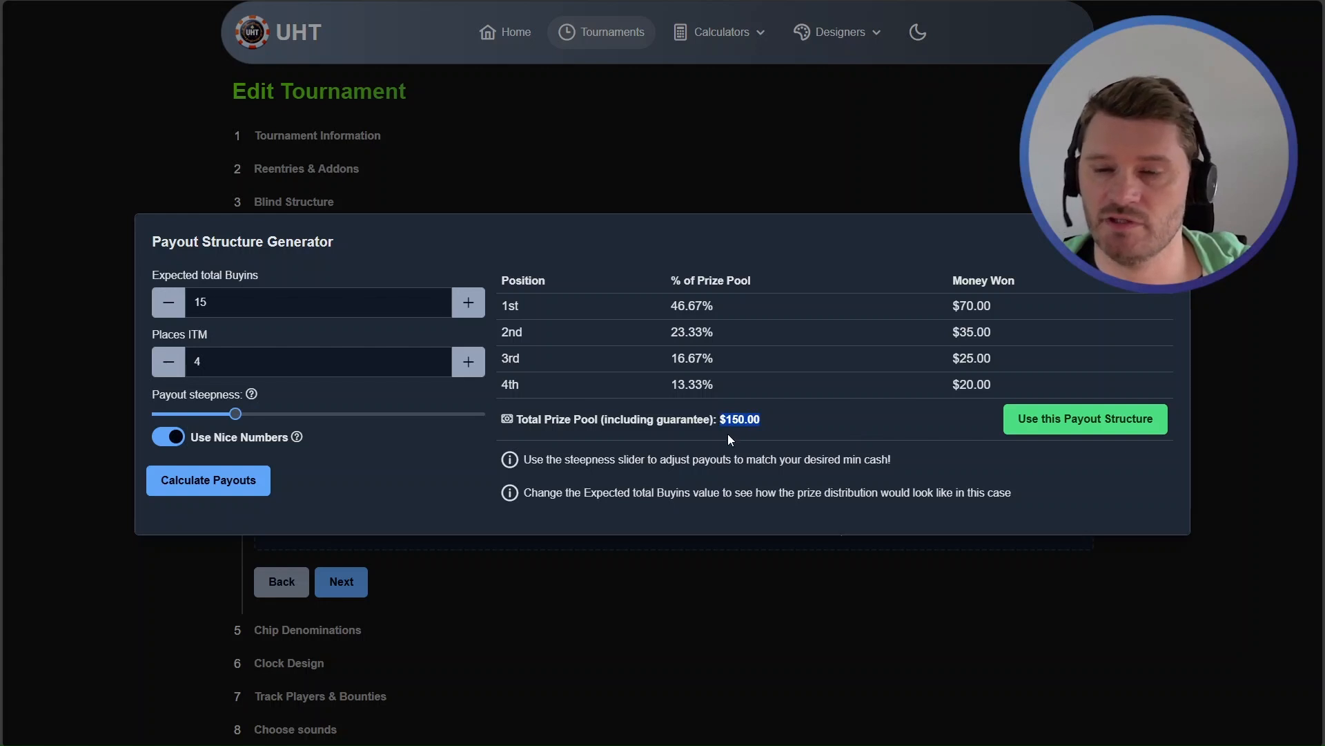
pyautogui.click(238, 304)
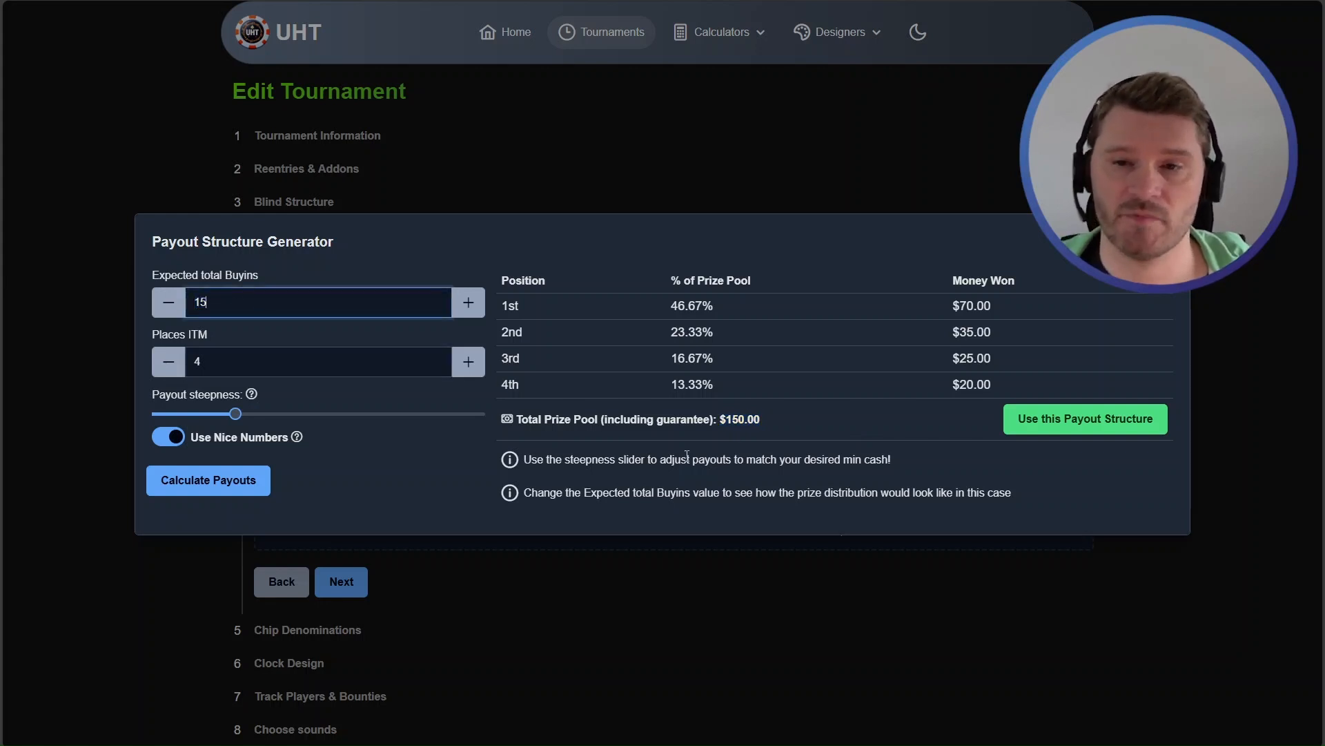
pyautogui.moveTo(720, 421); pyautogui.dragTo(768, 420)
pyautogui.click(806, 419)
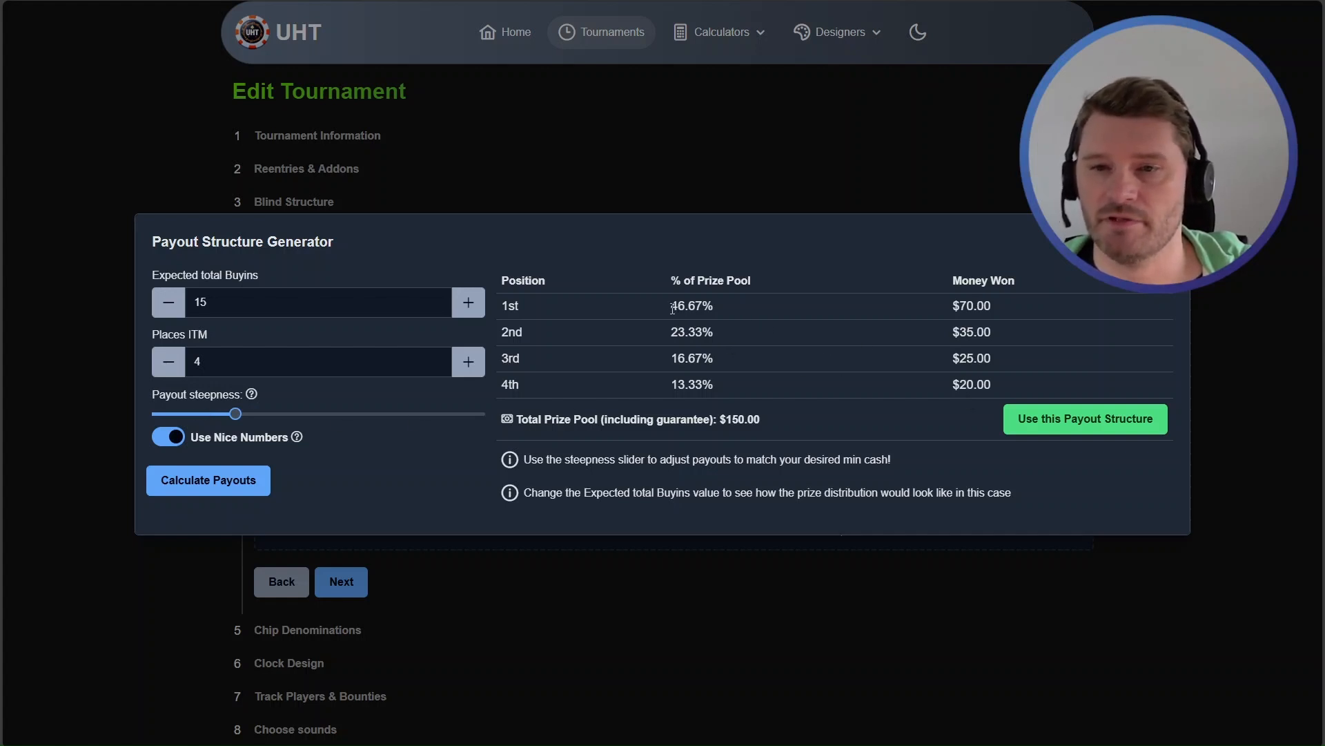
pyautogui.moveTo(673, 308); pyautogui.dragTo(718, 309)
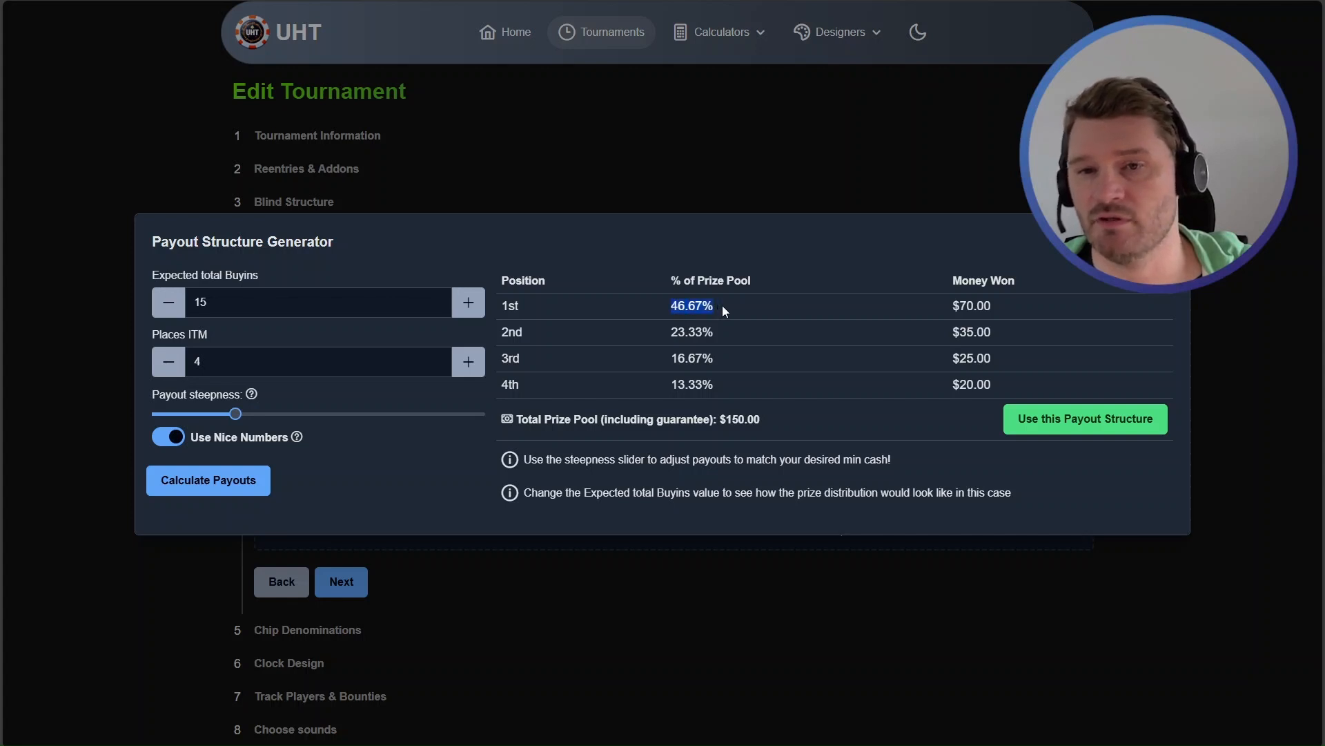
# Apply the generated payout structure at minimum payout steepness and save the tournament changes
pyautogui.click(723, 306)
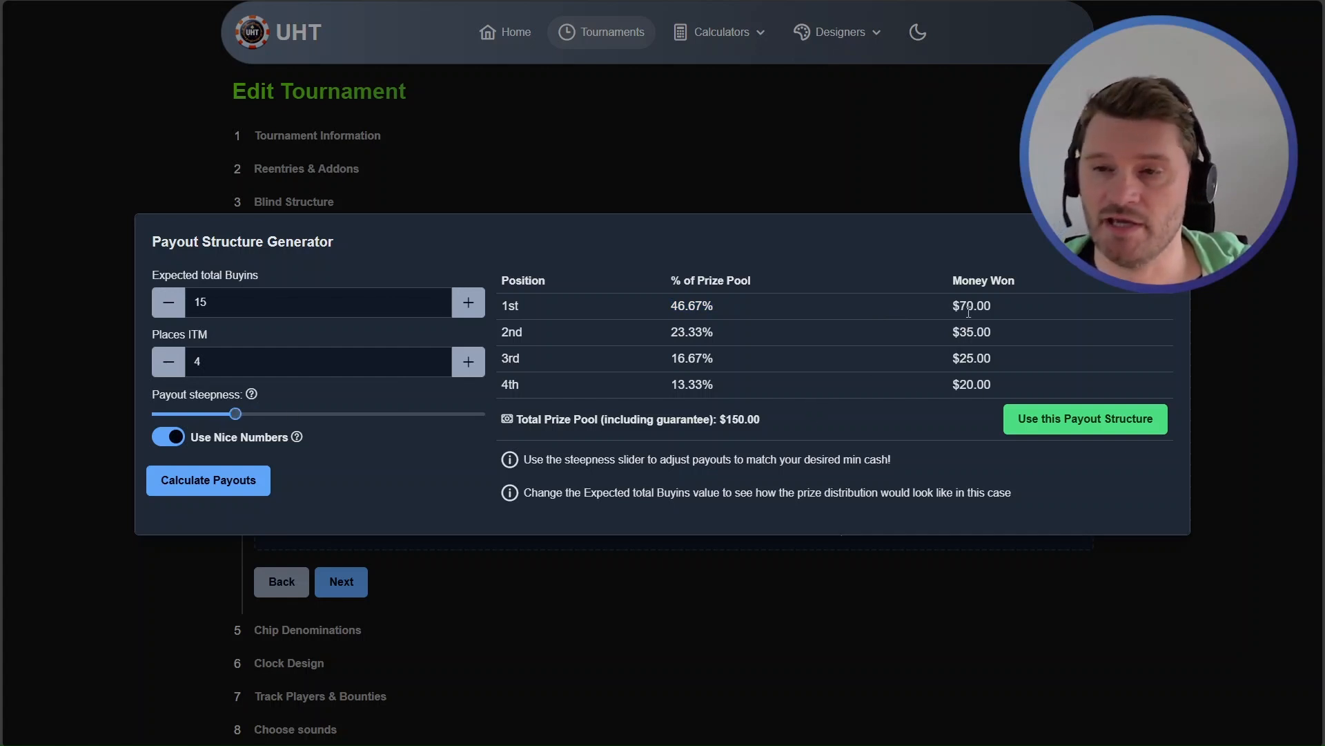
pyautogui.moveTo(232, 412); pyautogui.dragTo(218, 414)
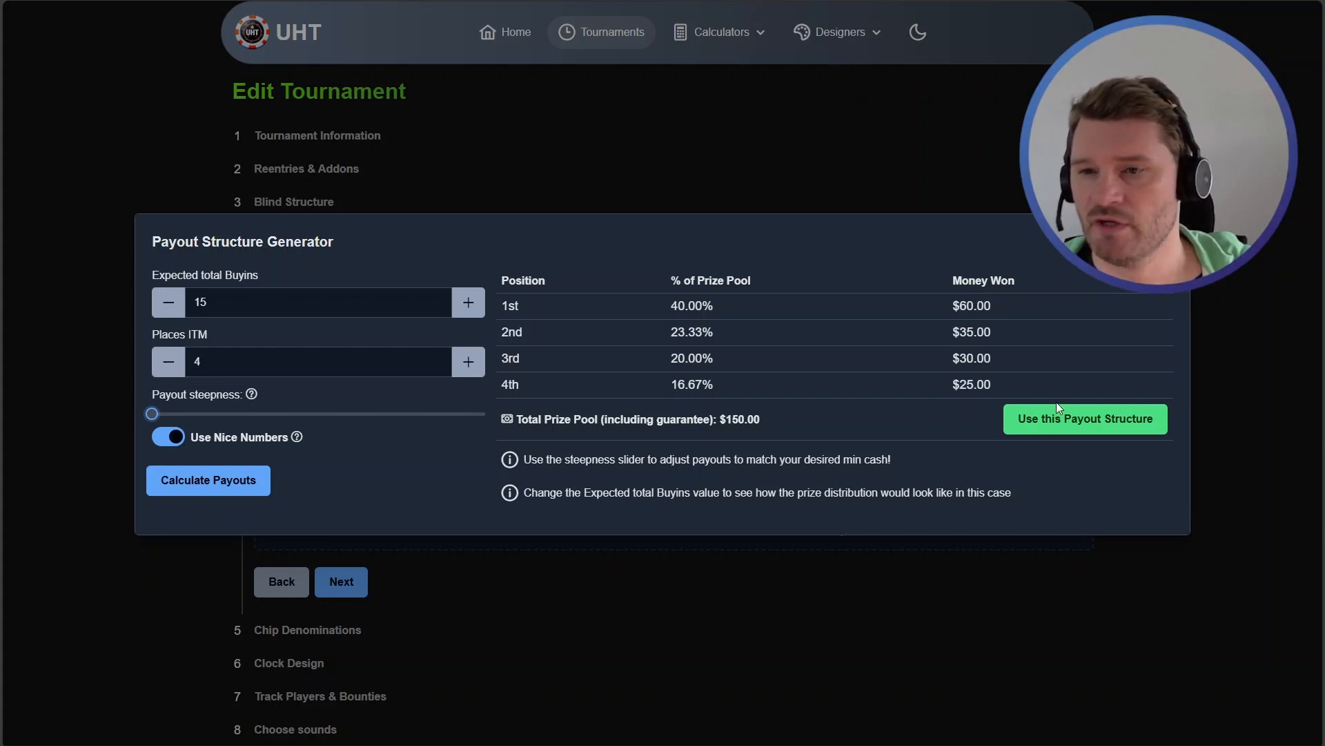
pyautogui.click(1090, 428)
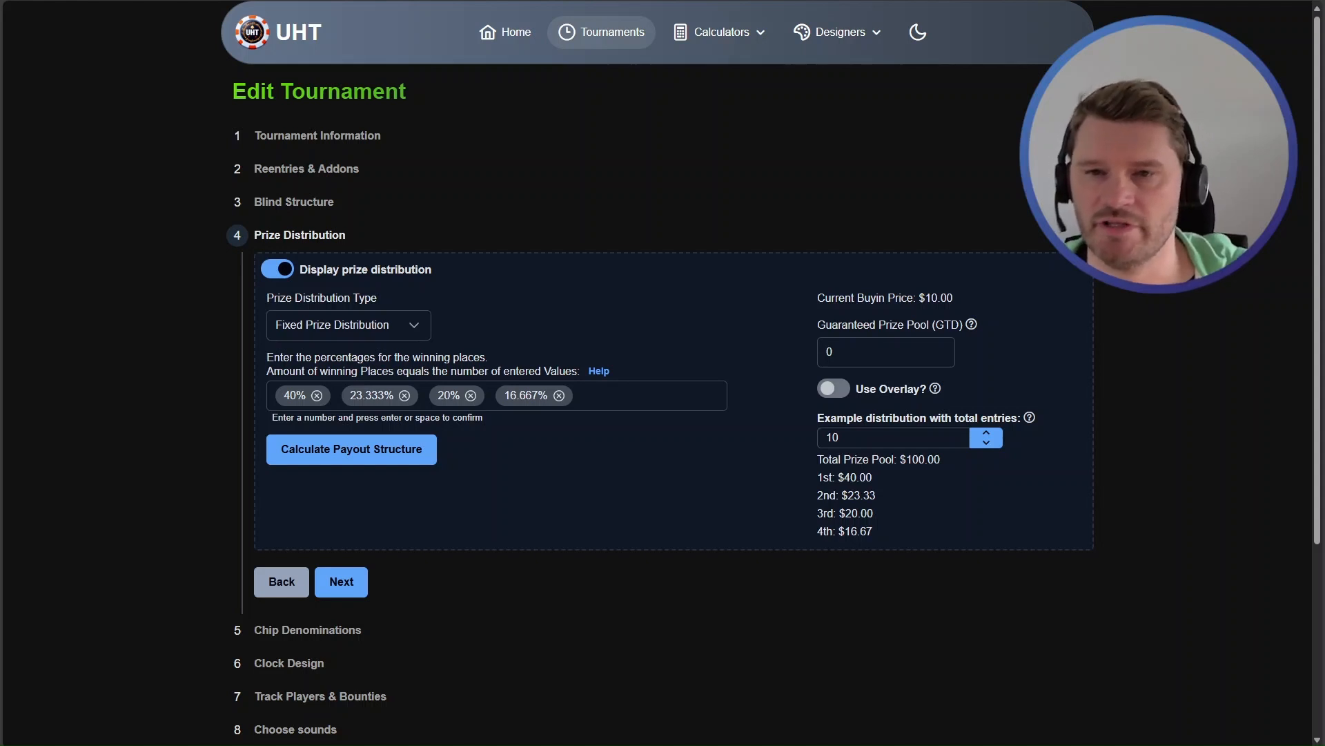
pyautogui.scroll(-5, 662, 414)
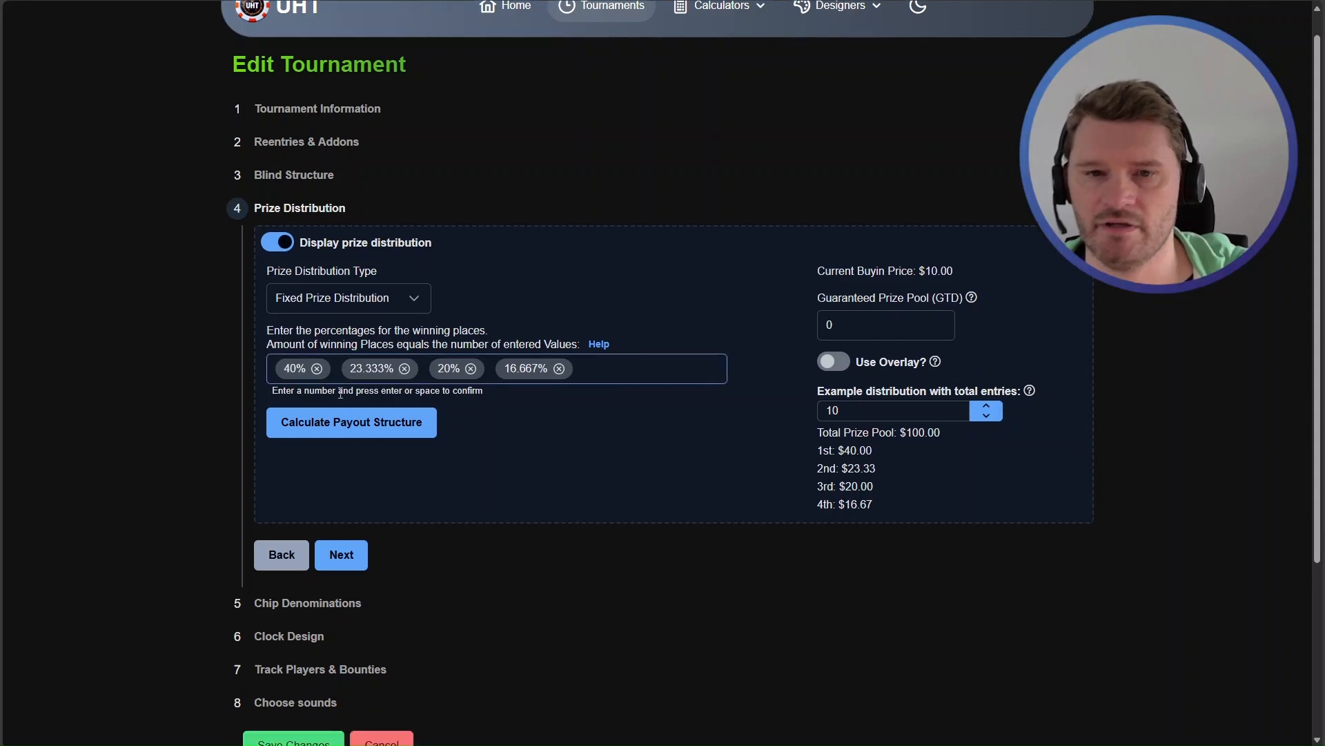
pyautogui.click(294, 506)
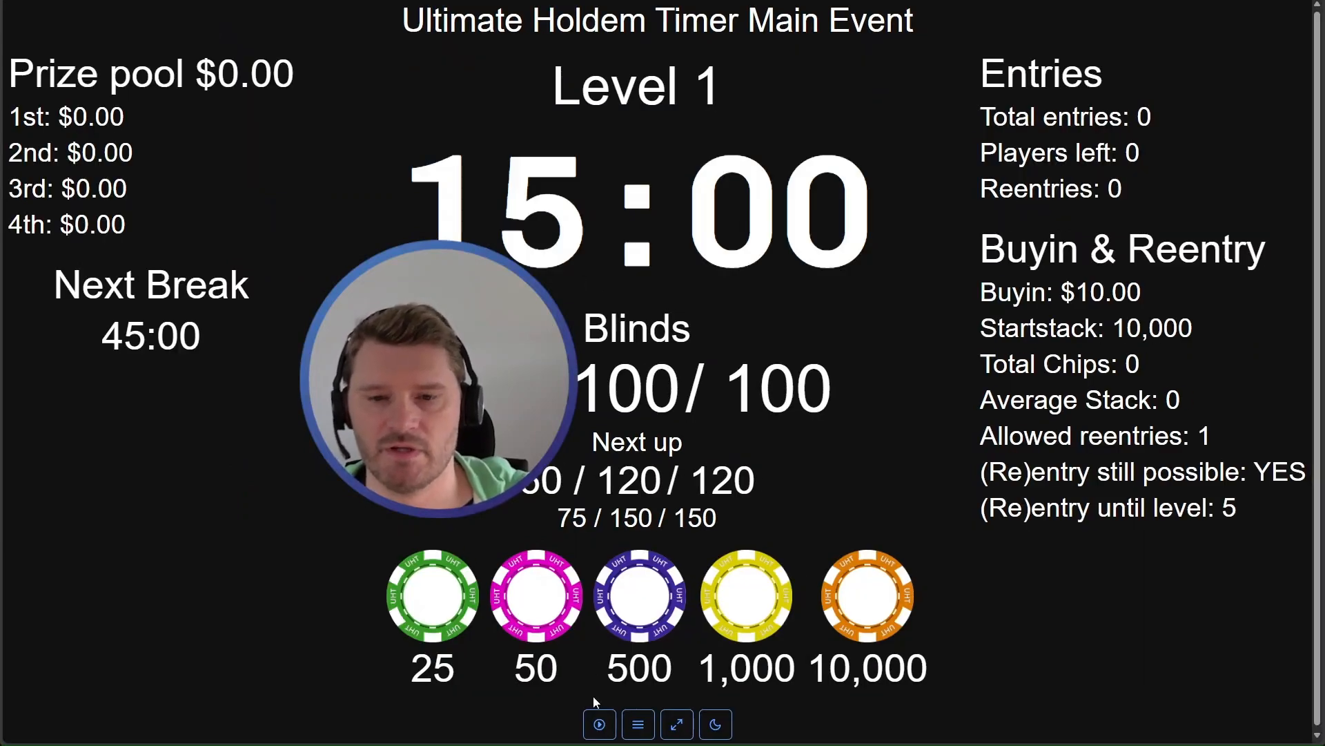
# Start the tournament clock, add five entries and check the payouts for first through fourth place
pyautogui.click(600, 724)
pyautogui.click(639, 724)
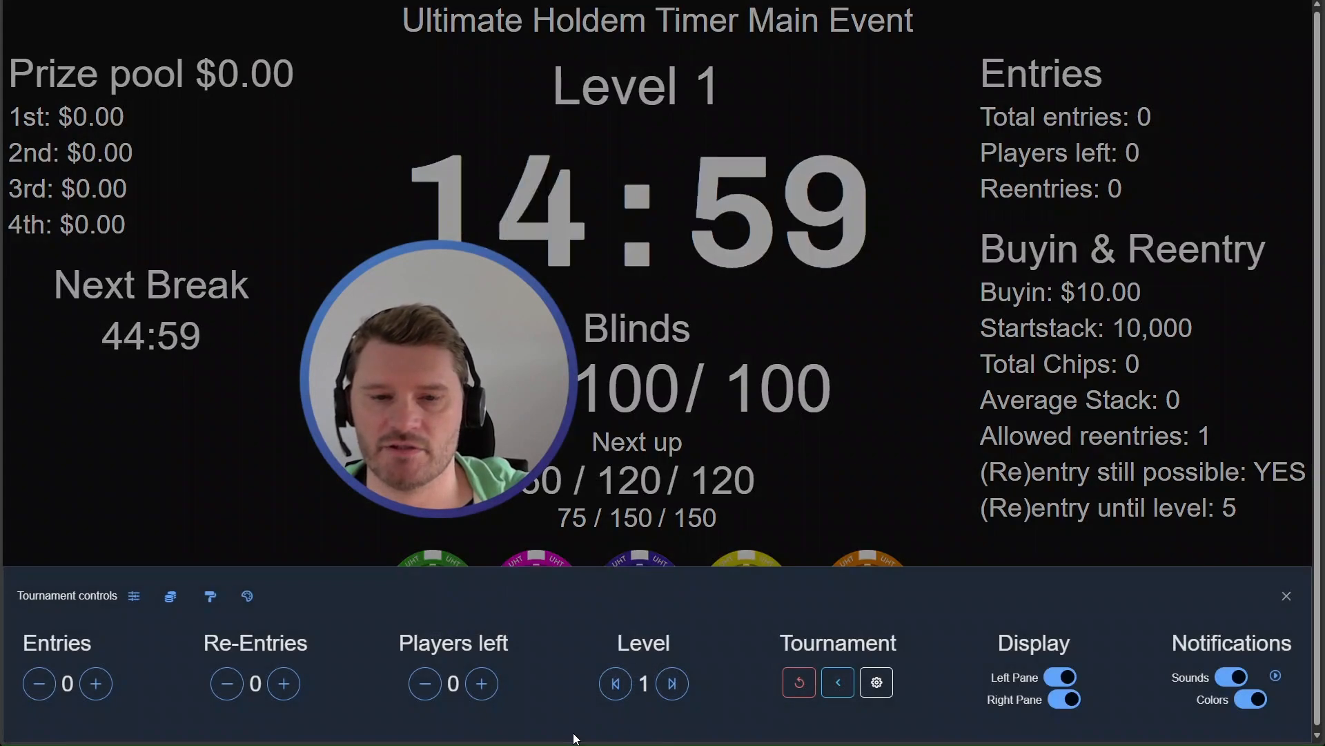
pyautogui.click(96, 684)
pyautogui.click(96, 684)
pyautogui.click(96, 684)
pyautogui.click(96, 683)
pyautogui.click(96, 684)
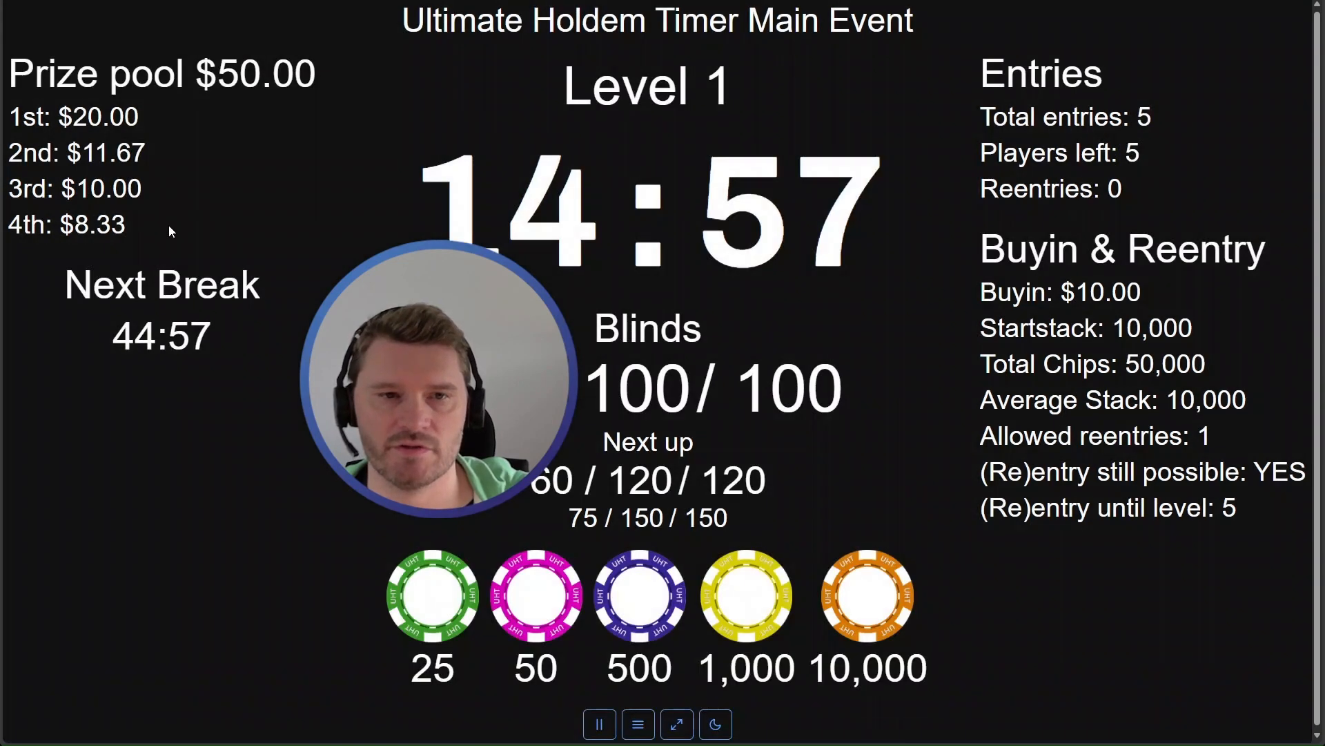
pyautogui.moveTo(172, 221); pyautogui.dragTo(12, 117)
pyautogui.click(58, 115)
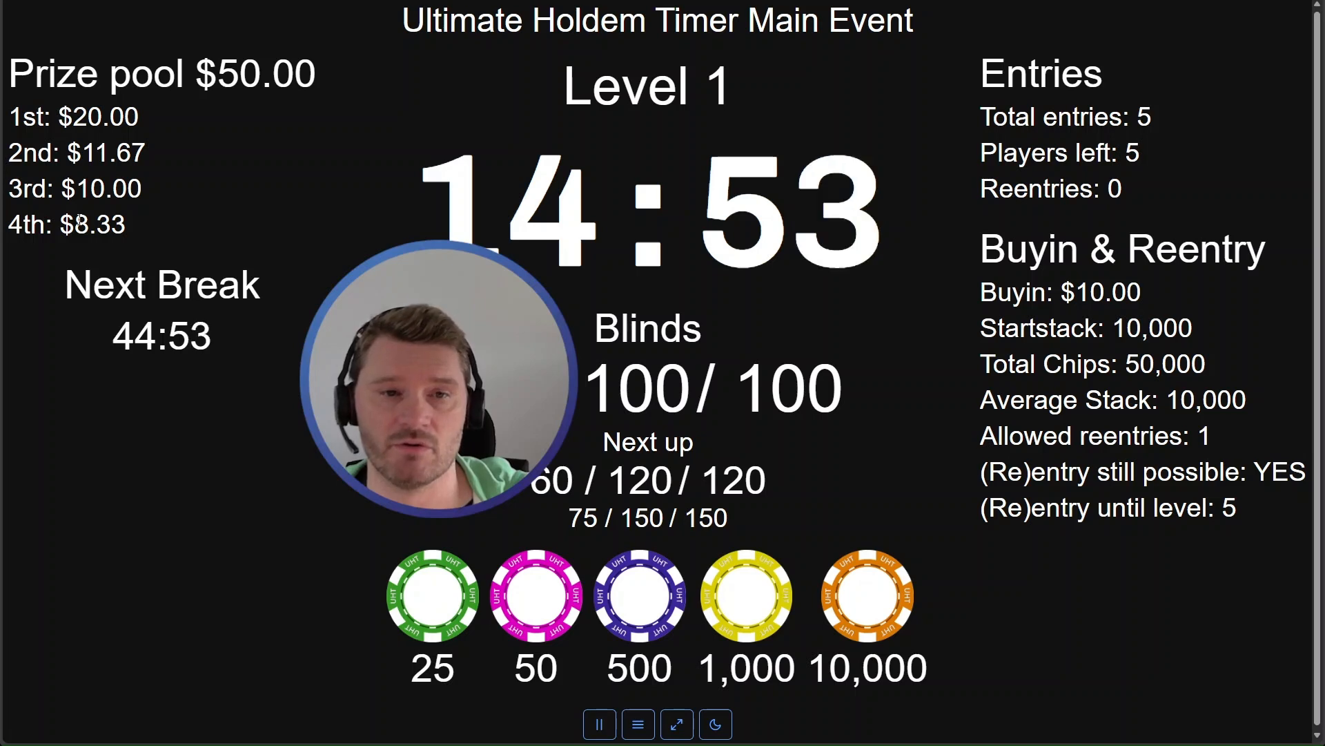
# Raise the tournament's entries to 15
pyautogui.click(637, 724)
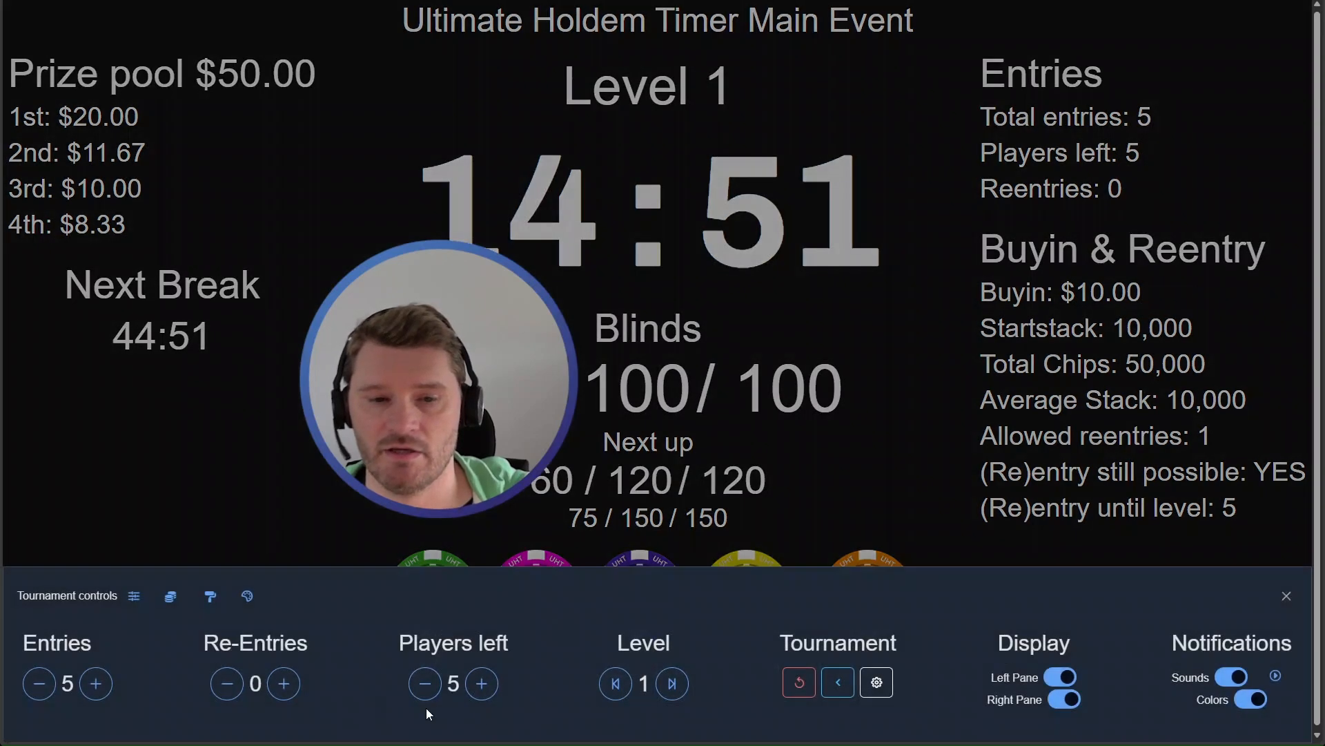
pyautogui.click(96, 684)
pyautogui.click(105, 688)
pyautogui.click(104, 689)
pyautogui.click(104, 689)
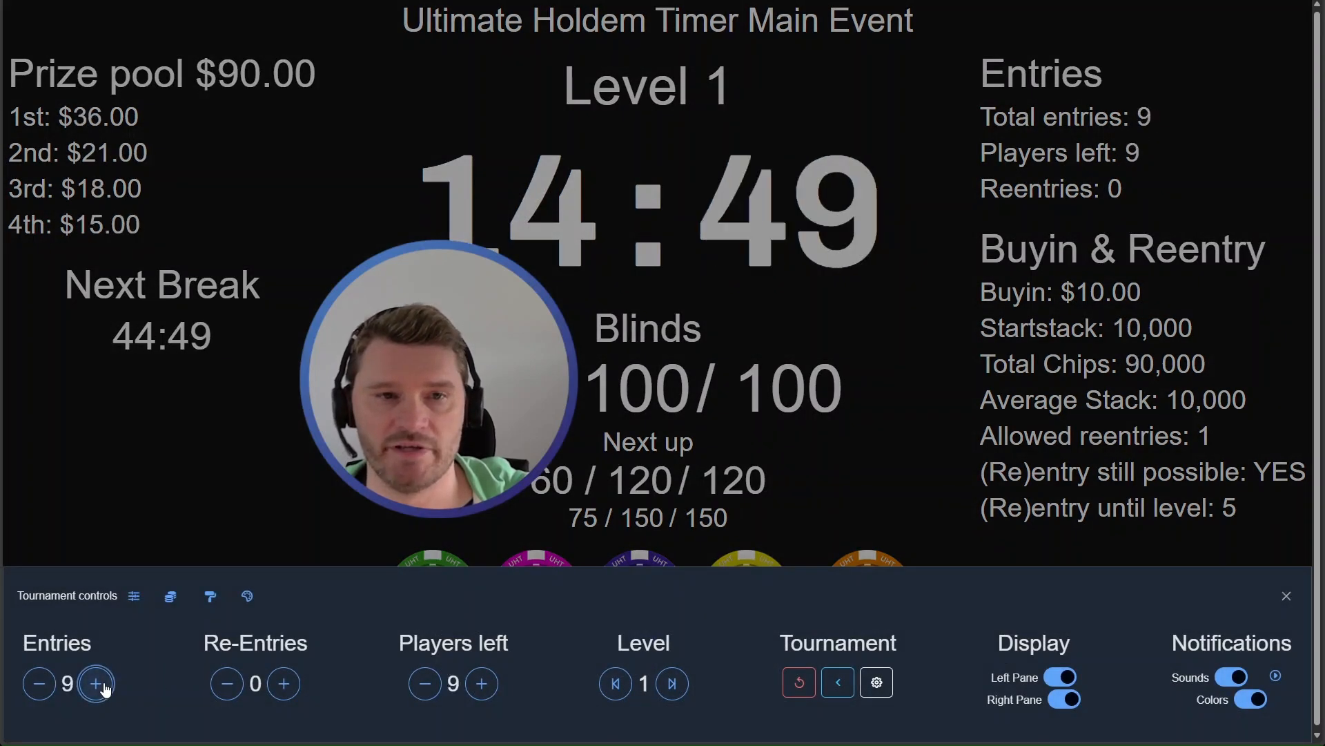
pyautogui.click(105, 689)
pyautogui.click(107, 690)
pyautogui.click(108, 690)
pyautogui.click(109, 691)
pyautogui.click(108, 690)
pyautogui.click(109, 690)
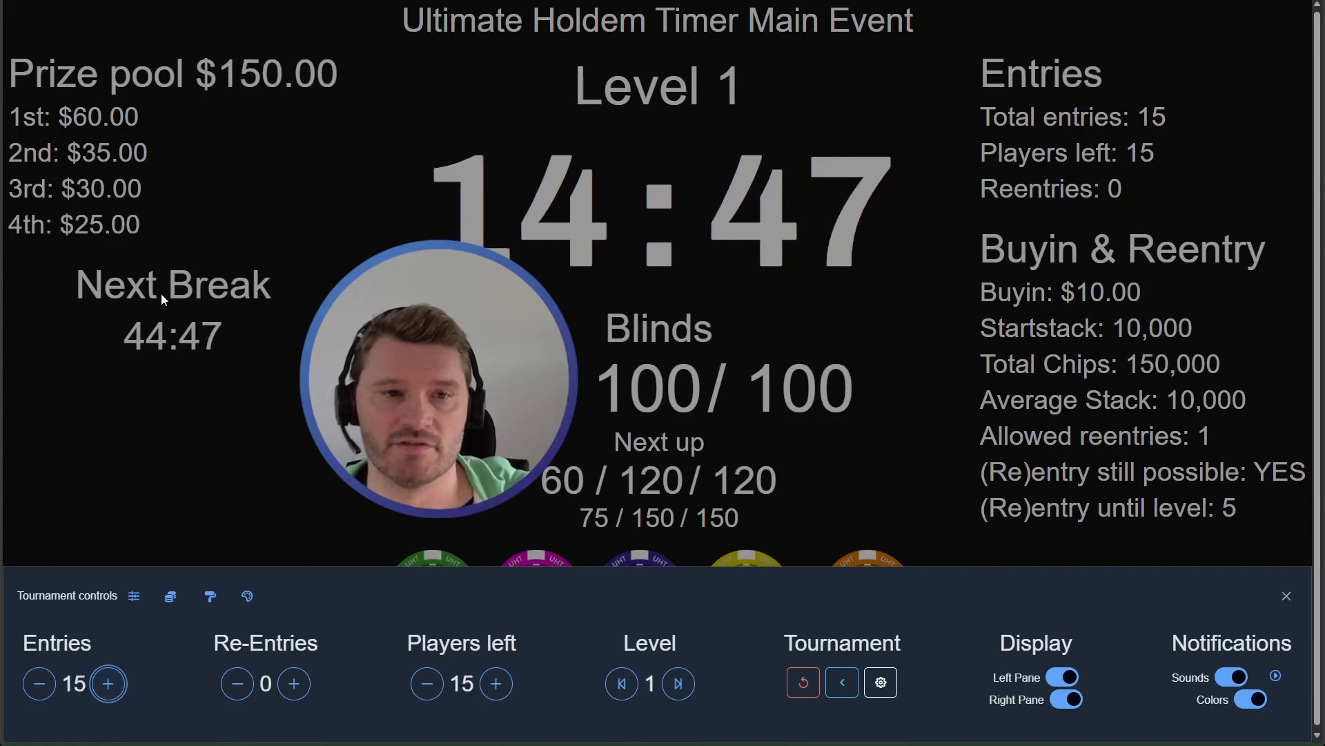
# Check the updated payouts for the four places and pause the tournament clock
pyautogui.click(25, 122)
pyautogui.moveTo(25, 123); pyautogui.dragTo(155, 217)
pyautogui.click(163, 222)
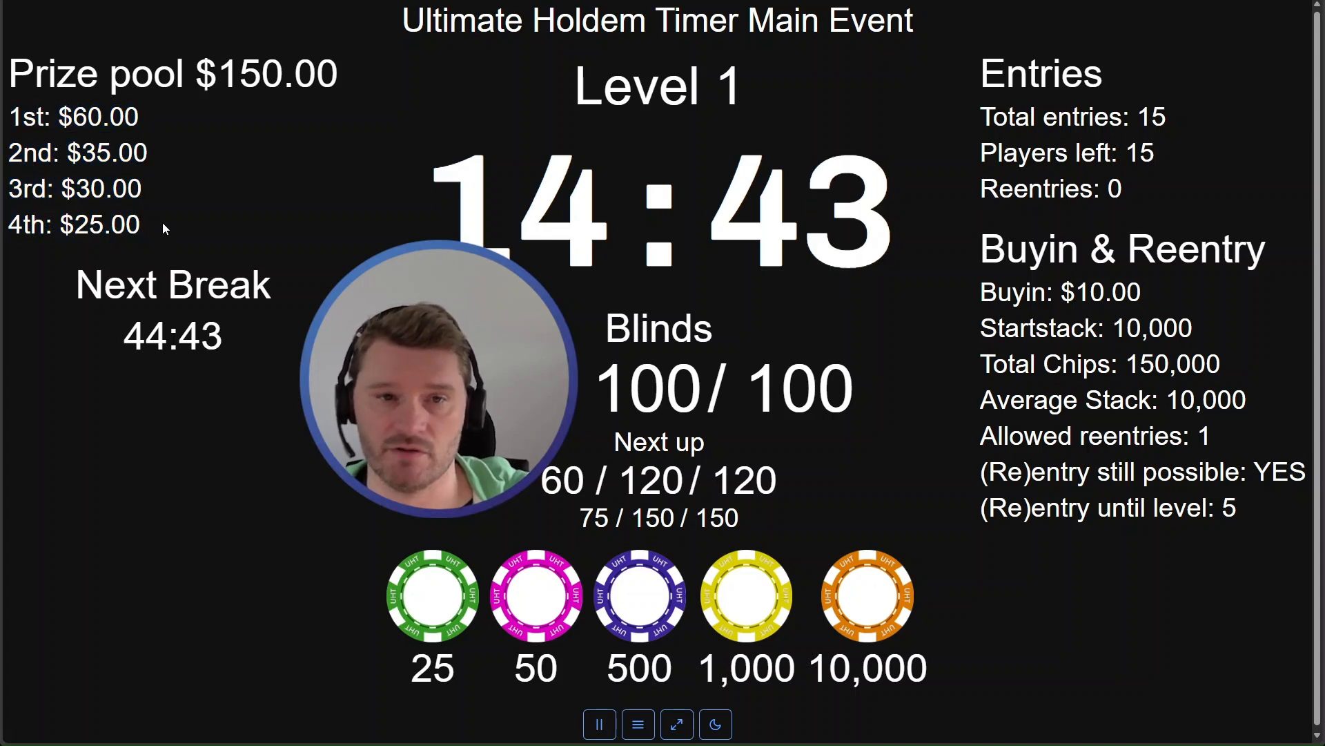
pyautogui.click(600, 724)
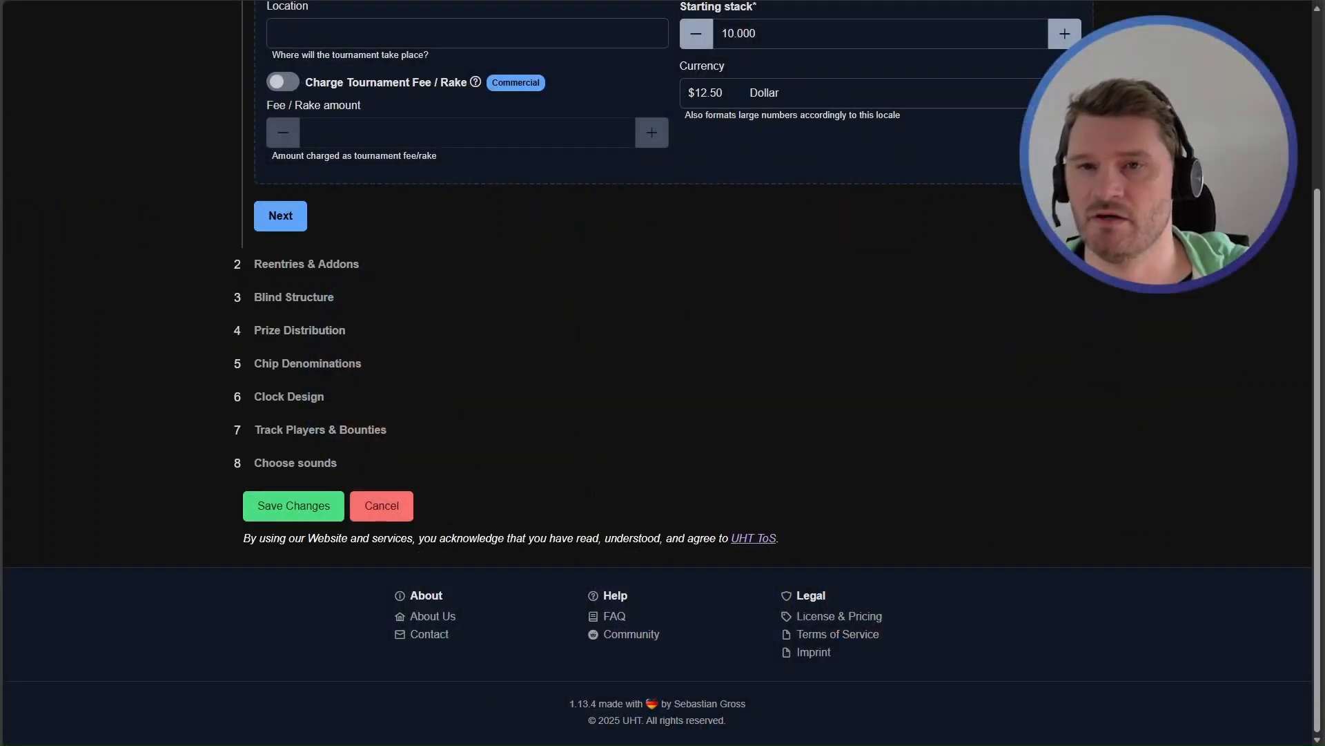
# Switch the tournament's prize distribution type to Dynamic Prize Distribution
pyautogui.scroll(3, 856, 414)
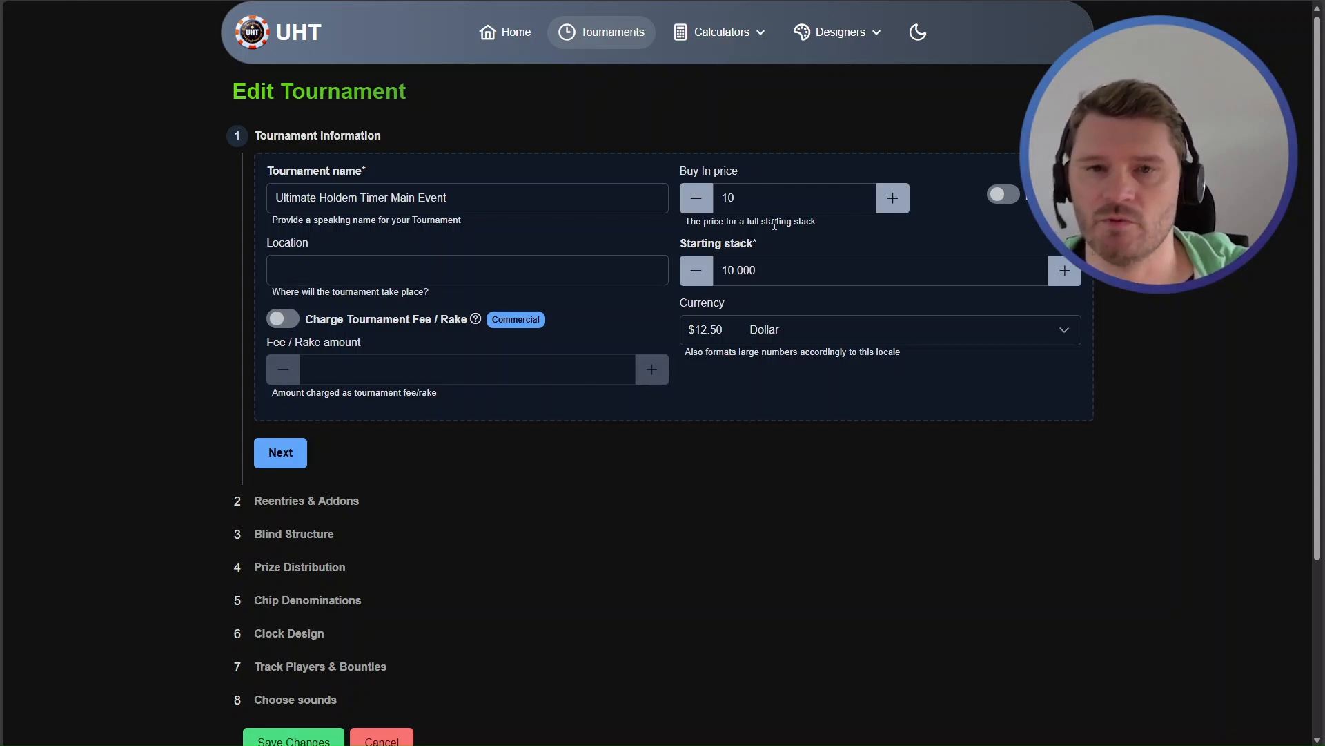
pyautogui.click(322, 573)
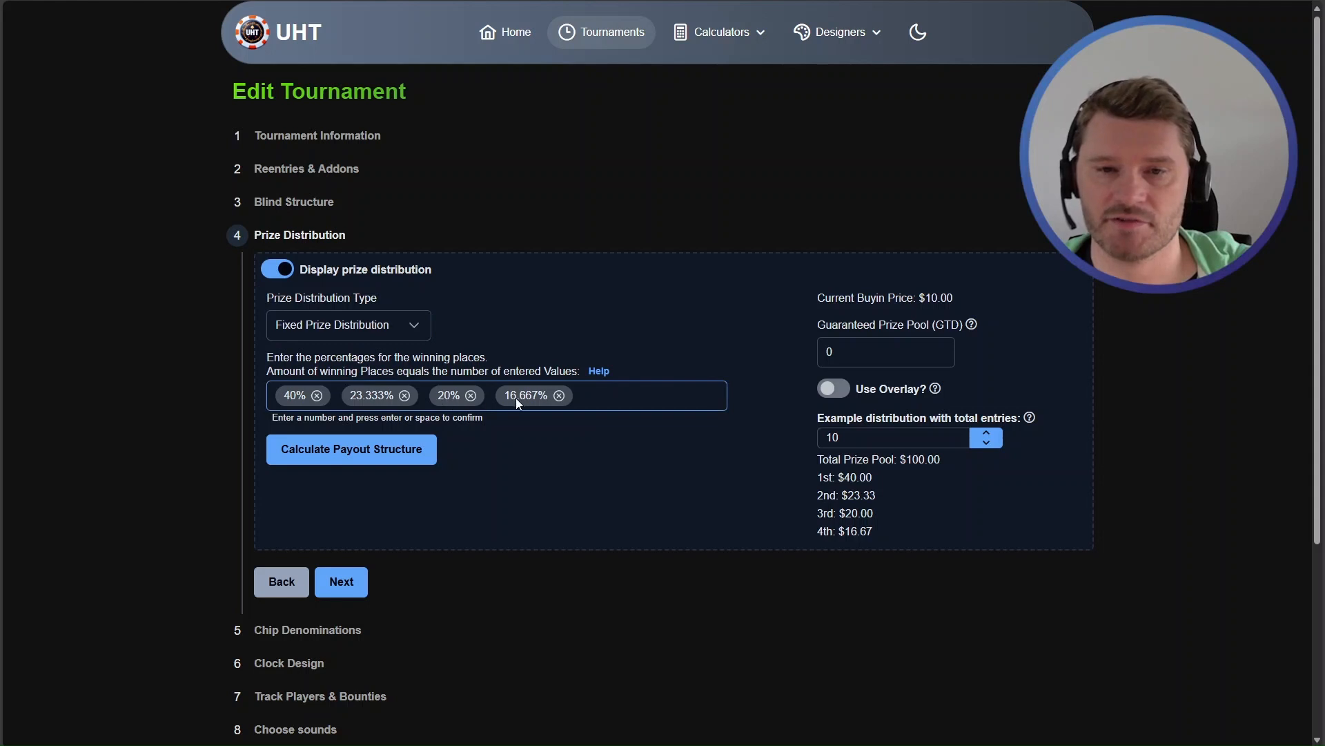
pyautogui.click(365, 326)
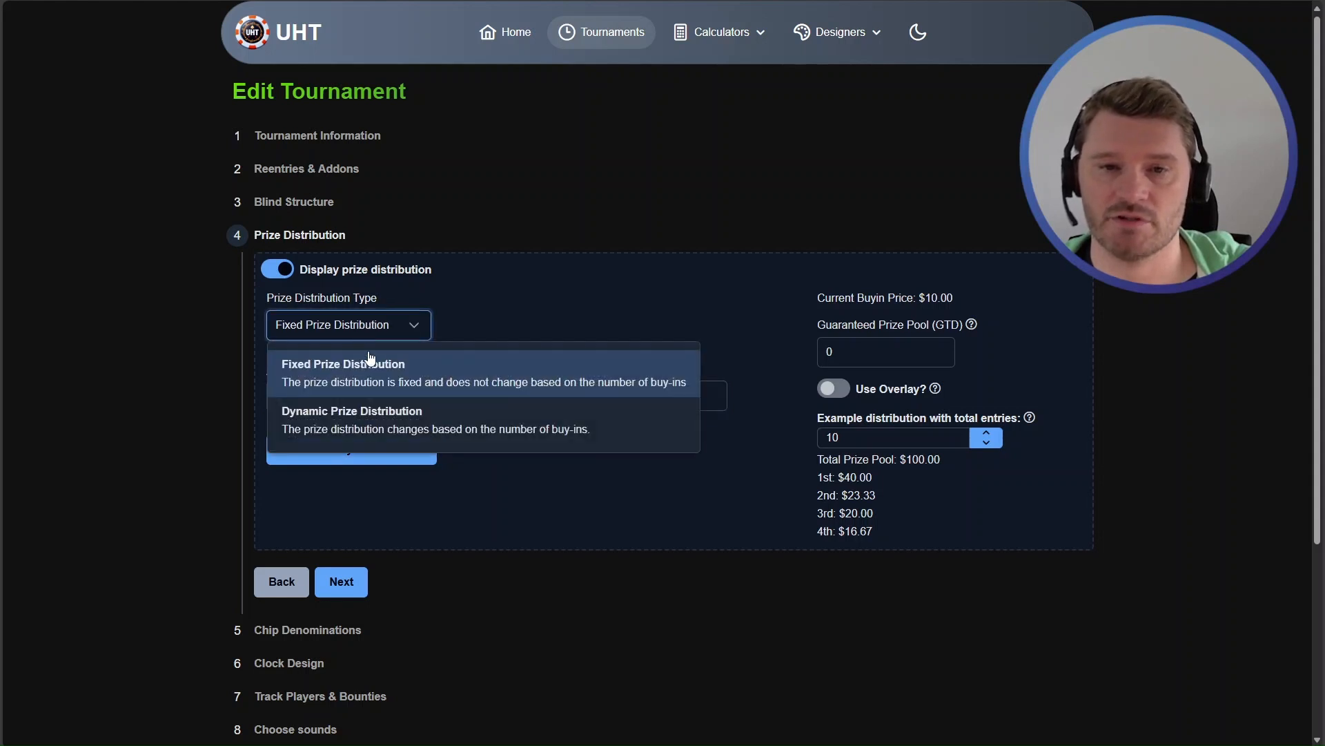
pyautogui.click(437, 424)
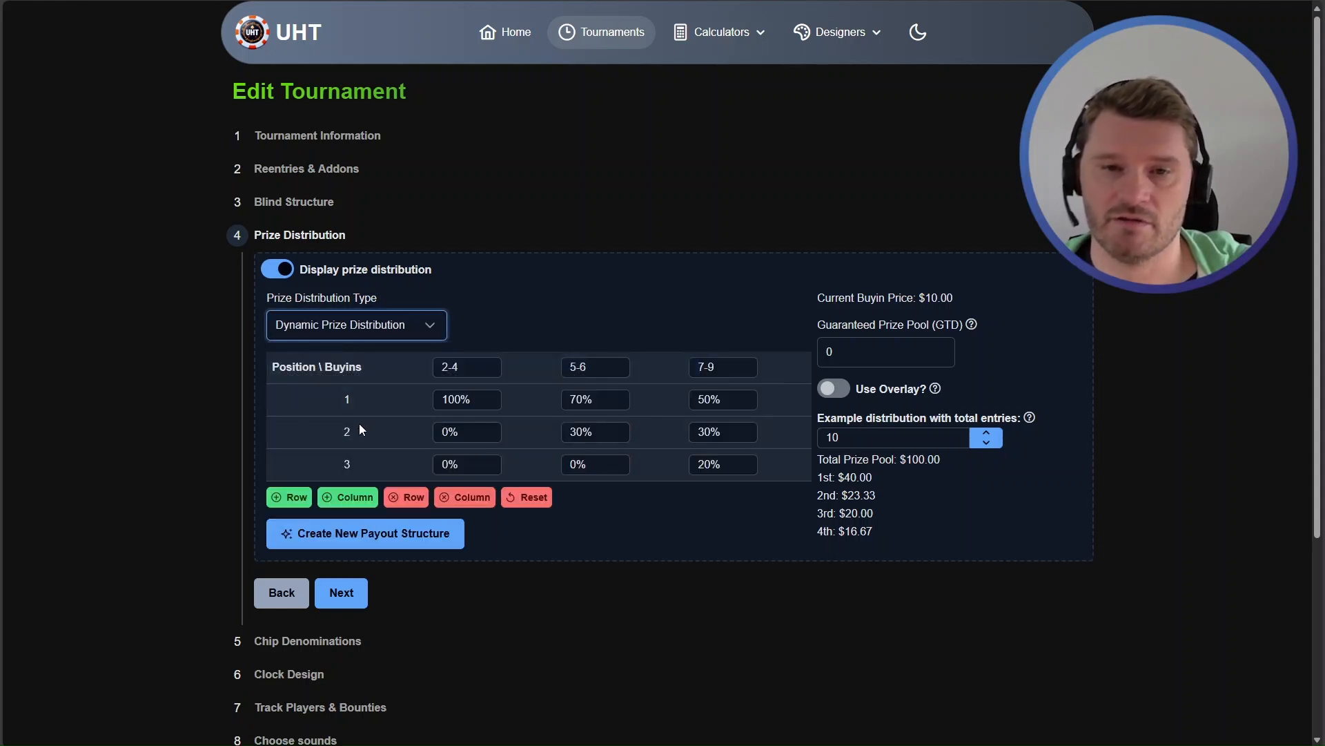
# Examine the dynamic distribution table, focusing on the 2-4 buy-ins bracket and its first-place percentage
pyautogui.click(674, 511)
pyautogui.scroll(-1, 674, 516)
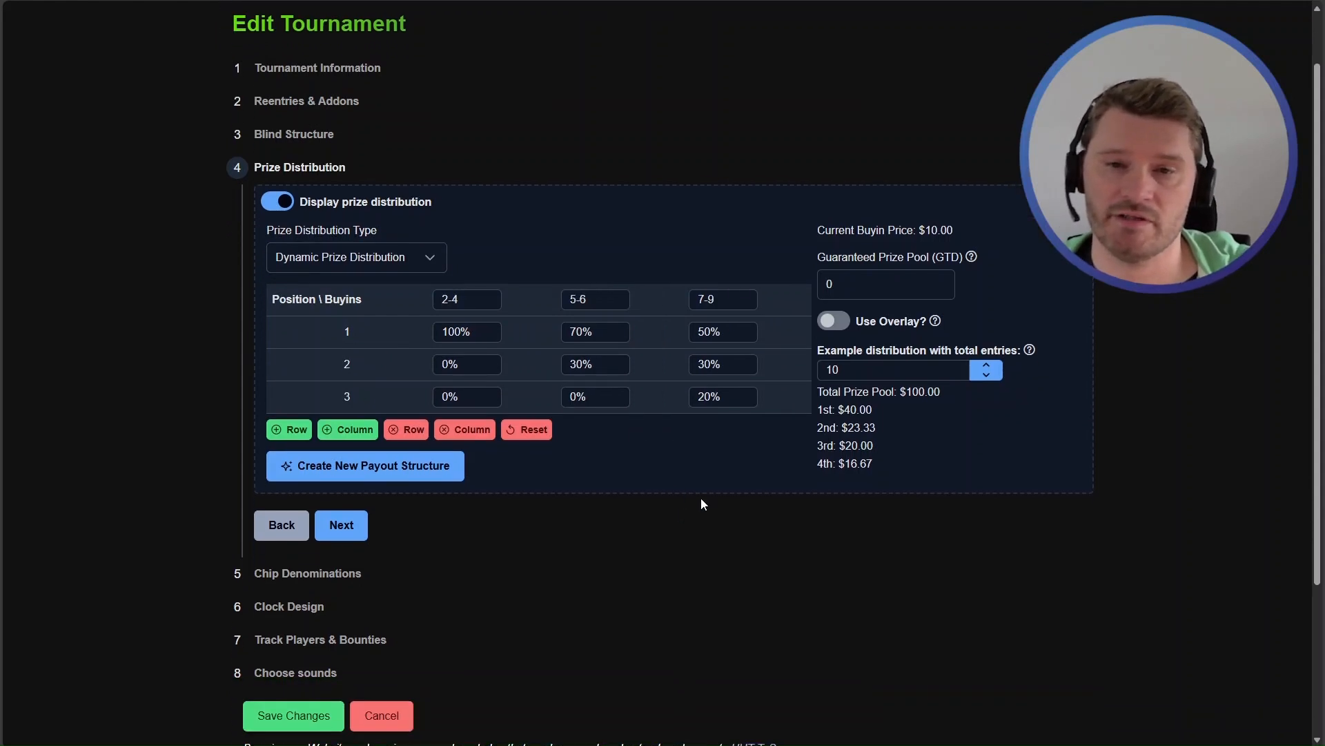
pyautogui.scroll(1, 701, 502)
pyautogui.click(463, 367)
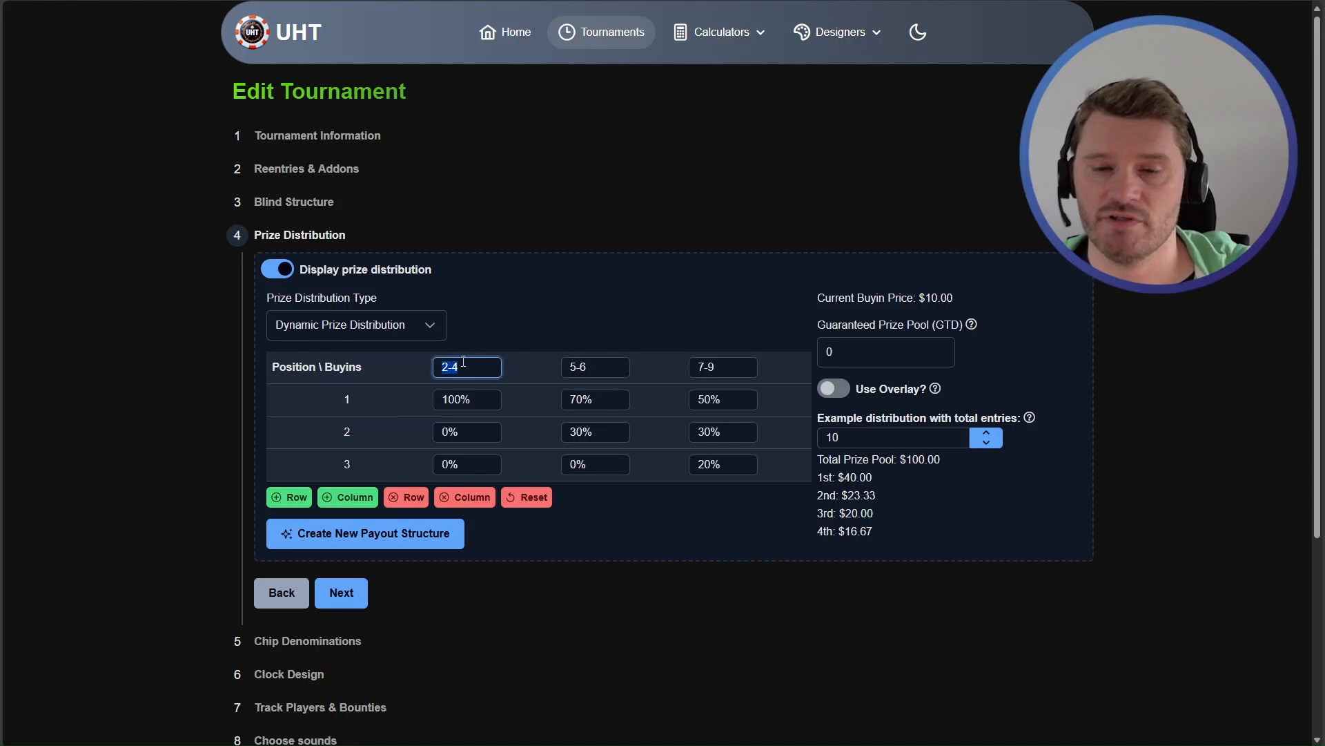
pyautogui.click(404, 404)
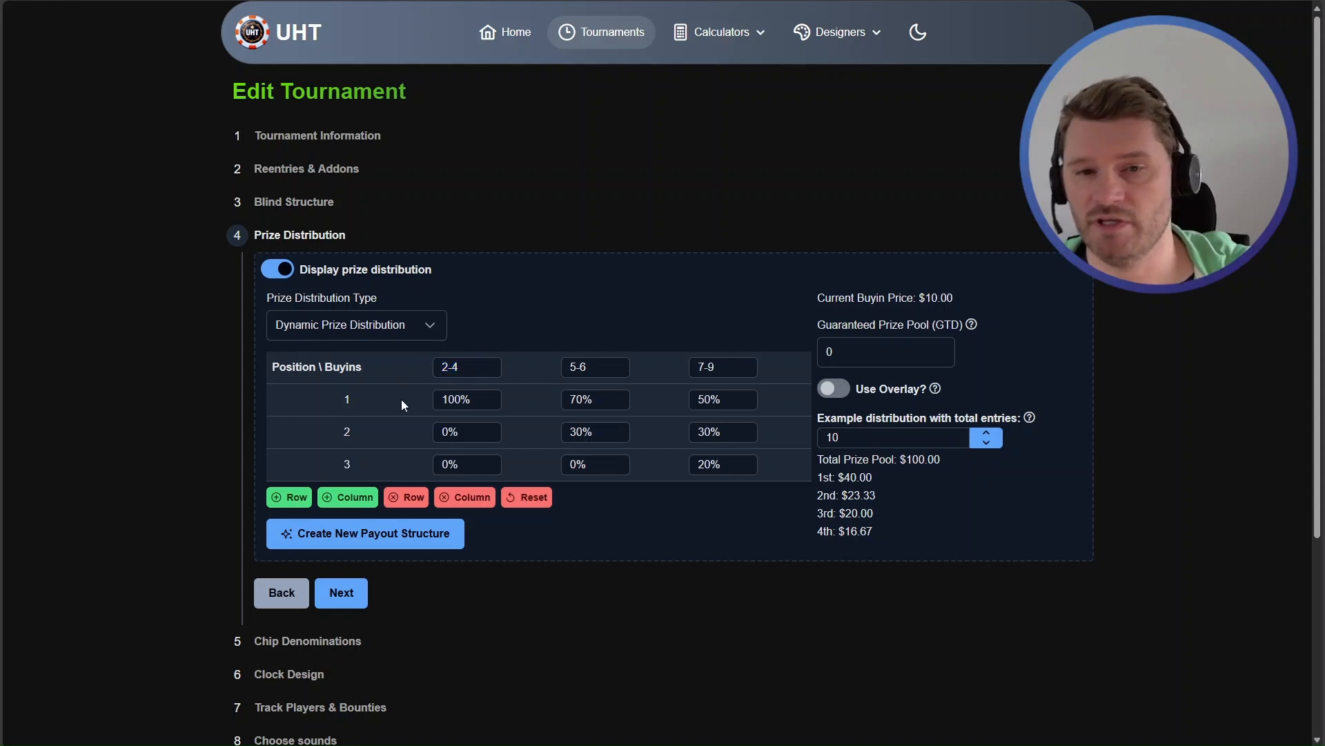
pyautogui.click(475, 367)
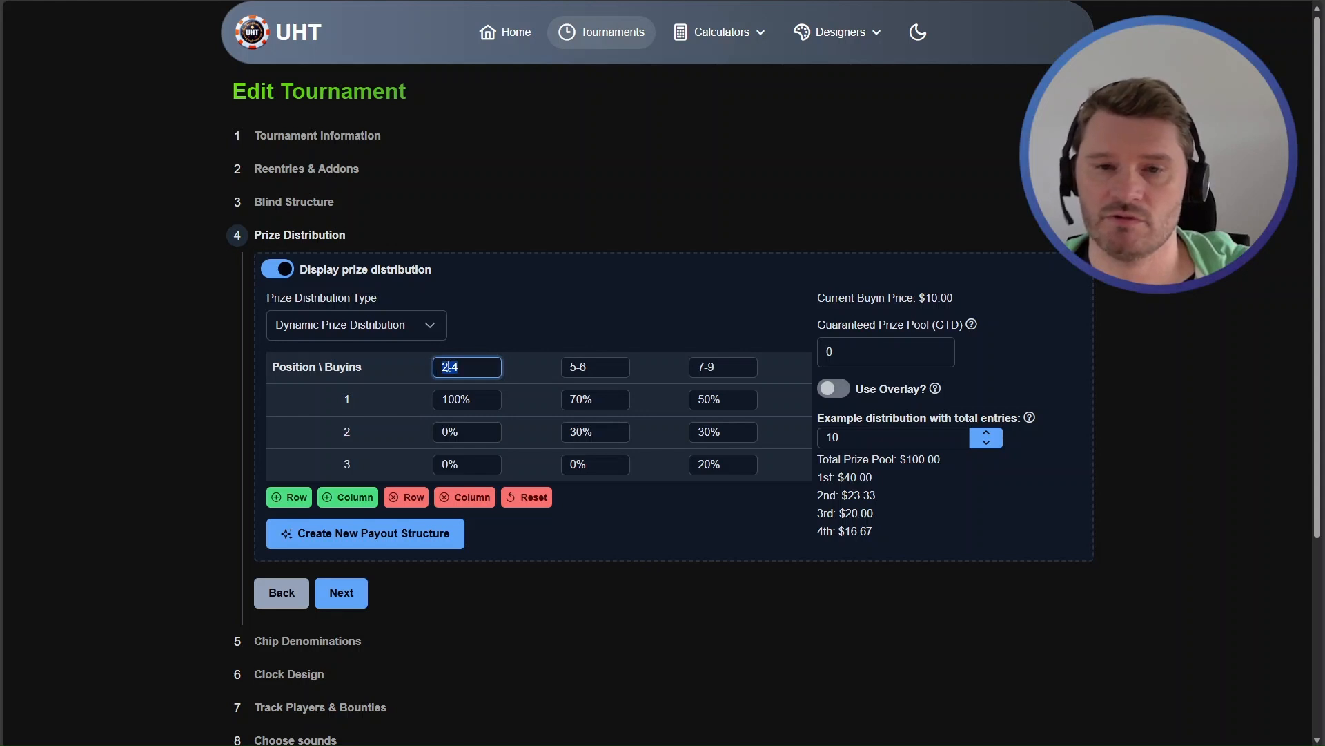
pyautogui.click(397, 367)
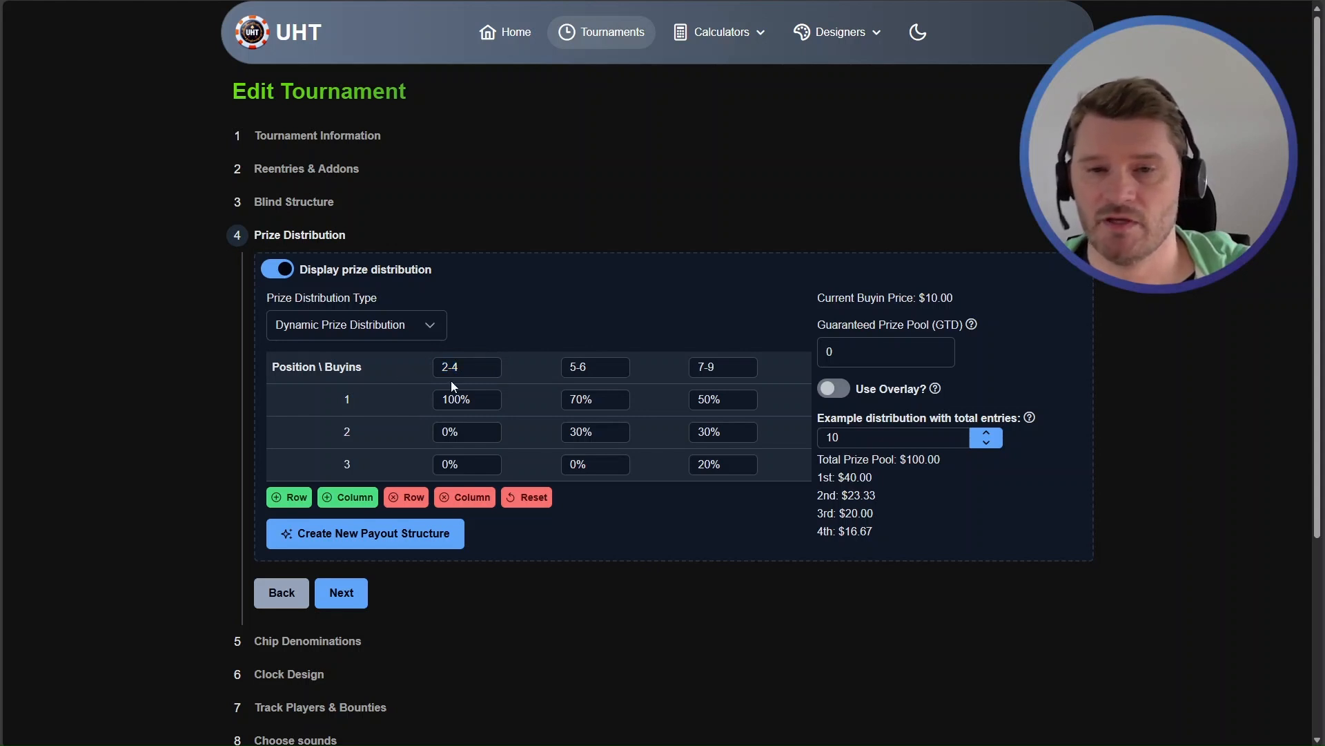
pyautogui.moveTo(479, 399); pyautogui.dragTo(417, 401)
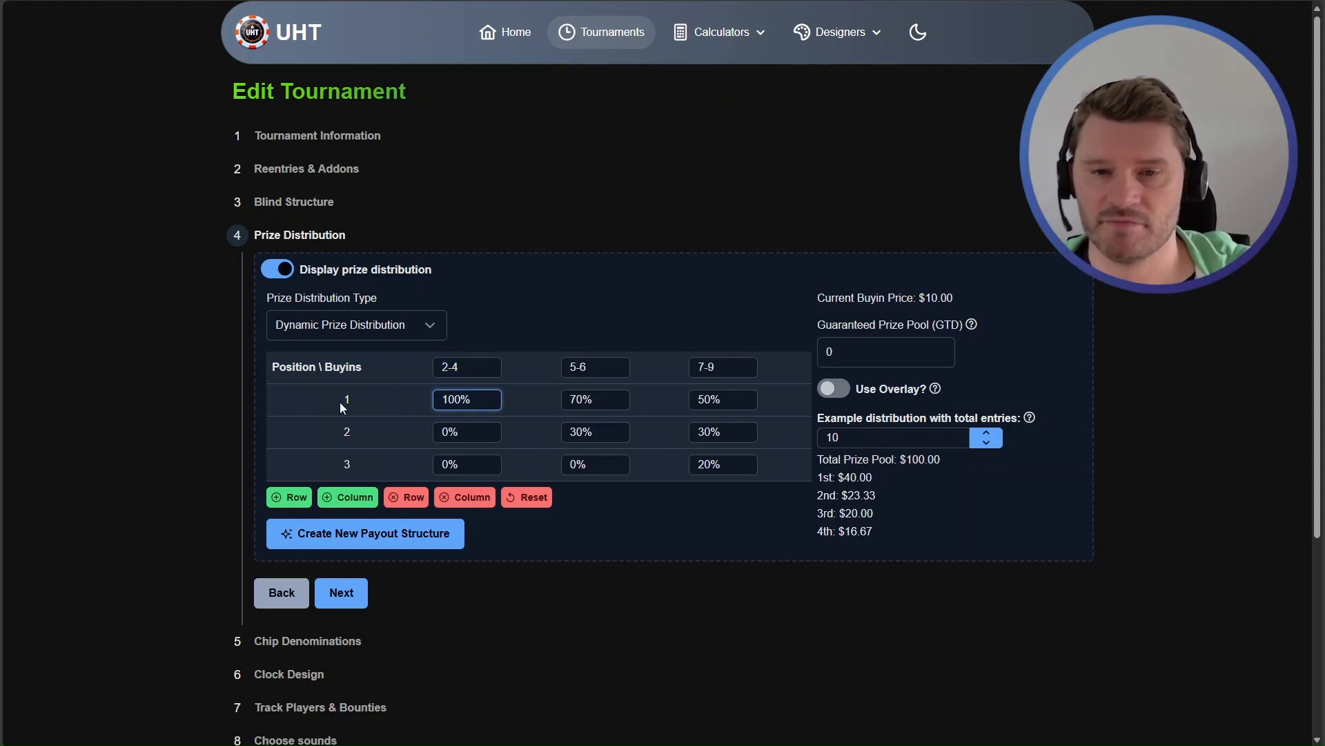
# Examine the place percentages in the 5-6 and 7-9 buy-ins brackets
pyautogui.moveTo(570, 367); pyautogui.dragTo(589, 367)
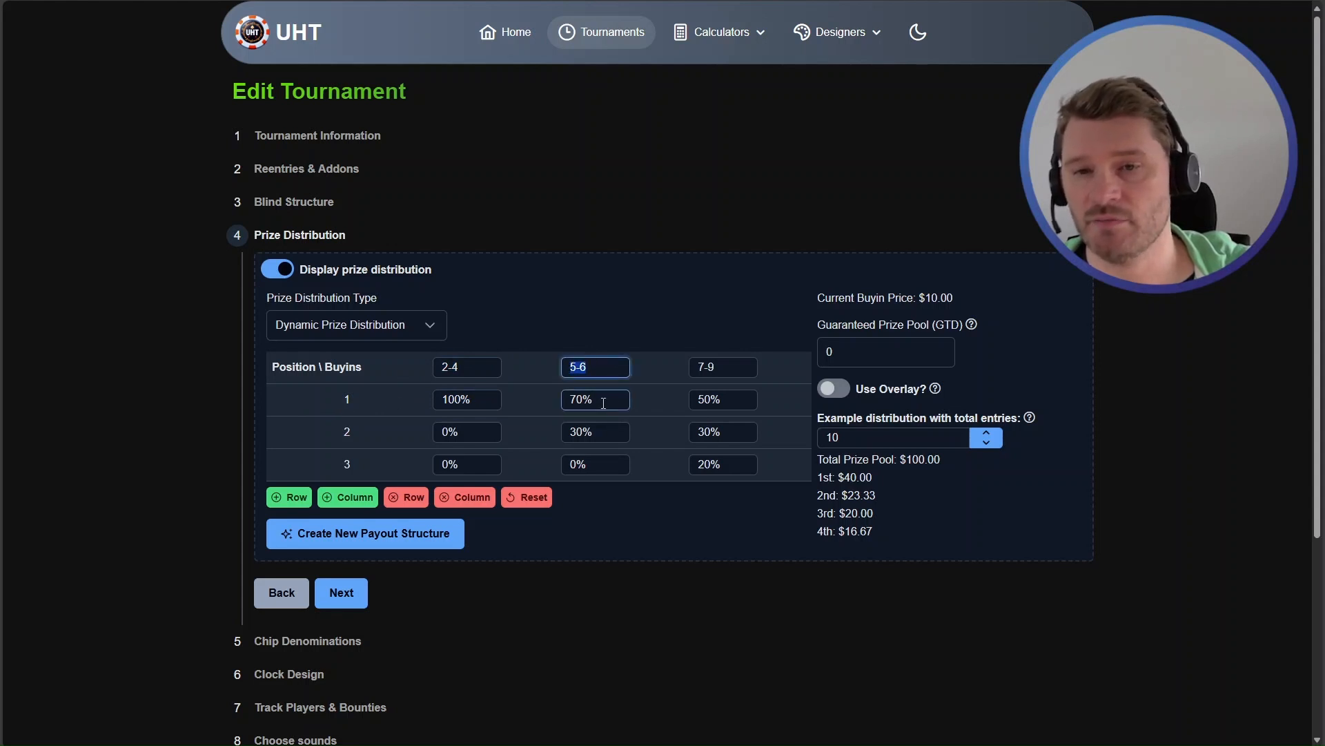
pyautogui.moveTo(613, 400); pyautogui.dragTo(561, 403)
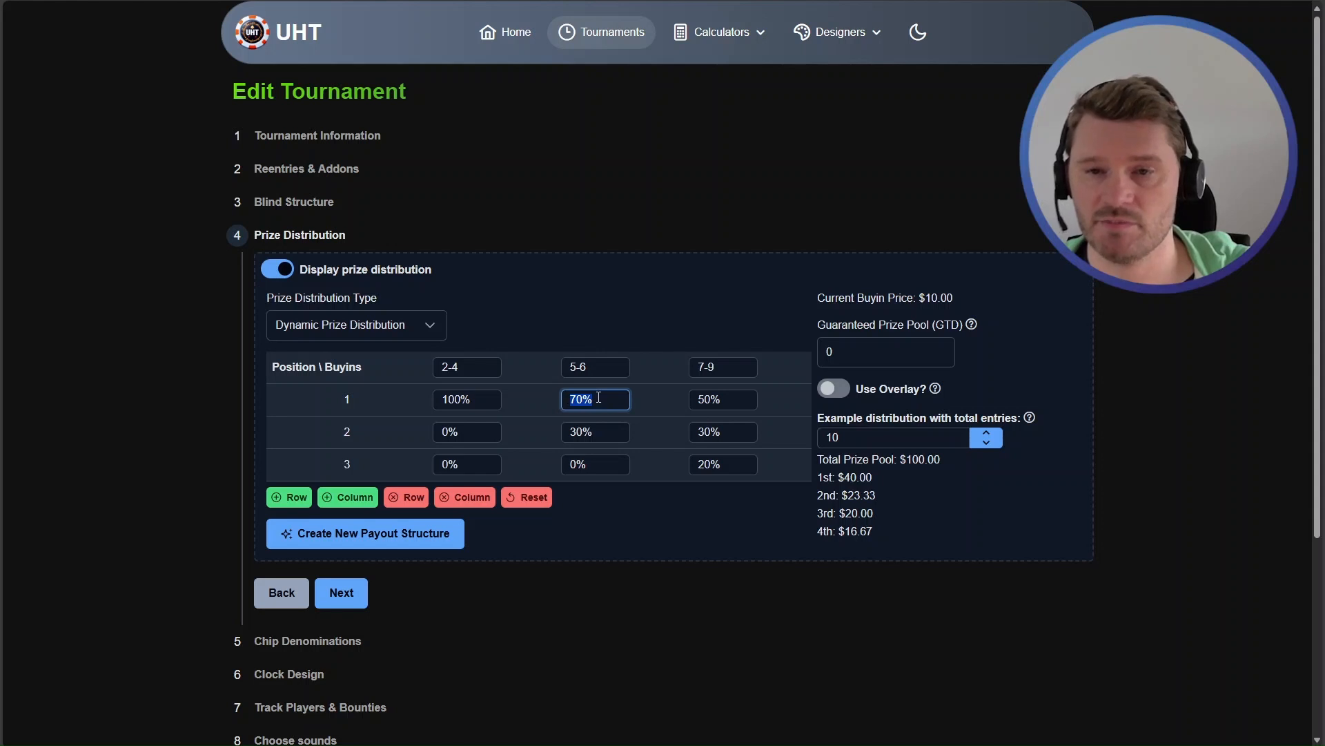
pyautogui.moveTo(610, 432); pyautogui.dragTo(554, 431)
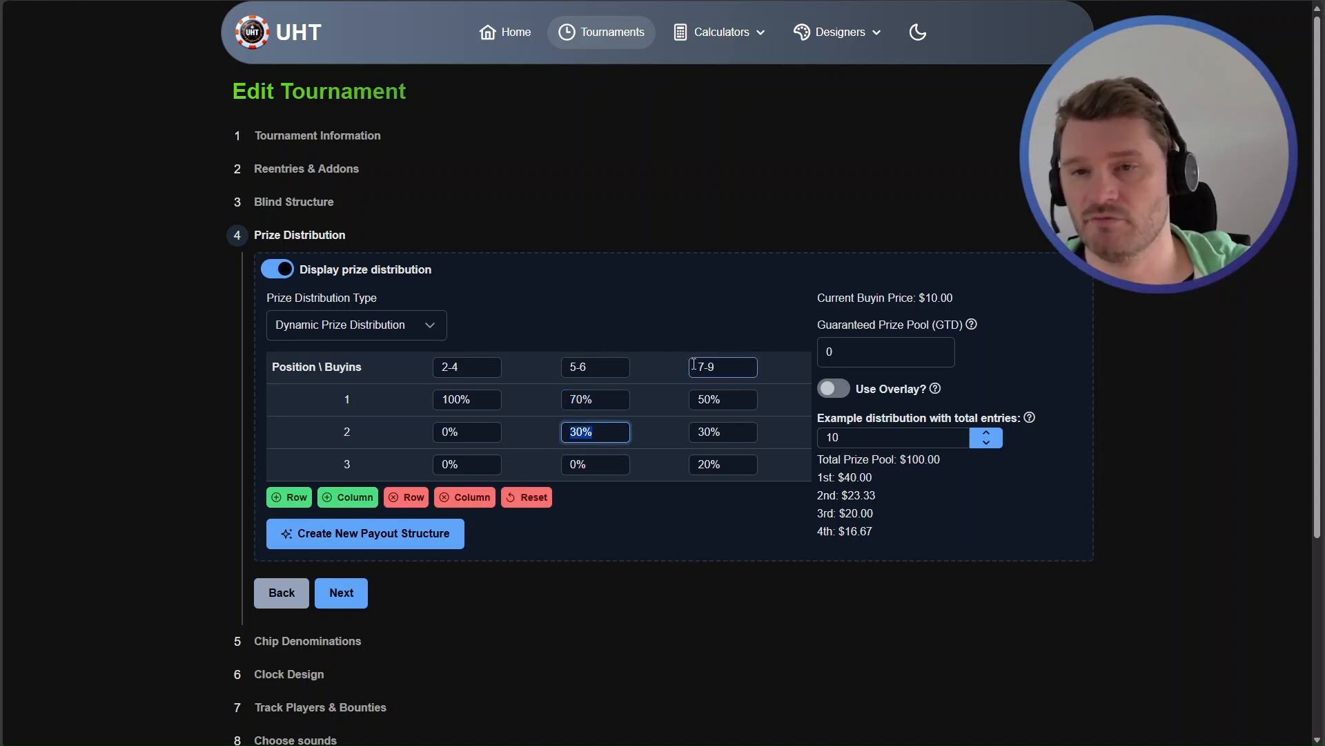
pyautogui.moveTo(693, 364); pyautogui.dragTo(715, 364)
pyautogui.click(737, 363)
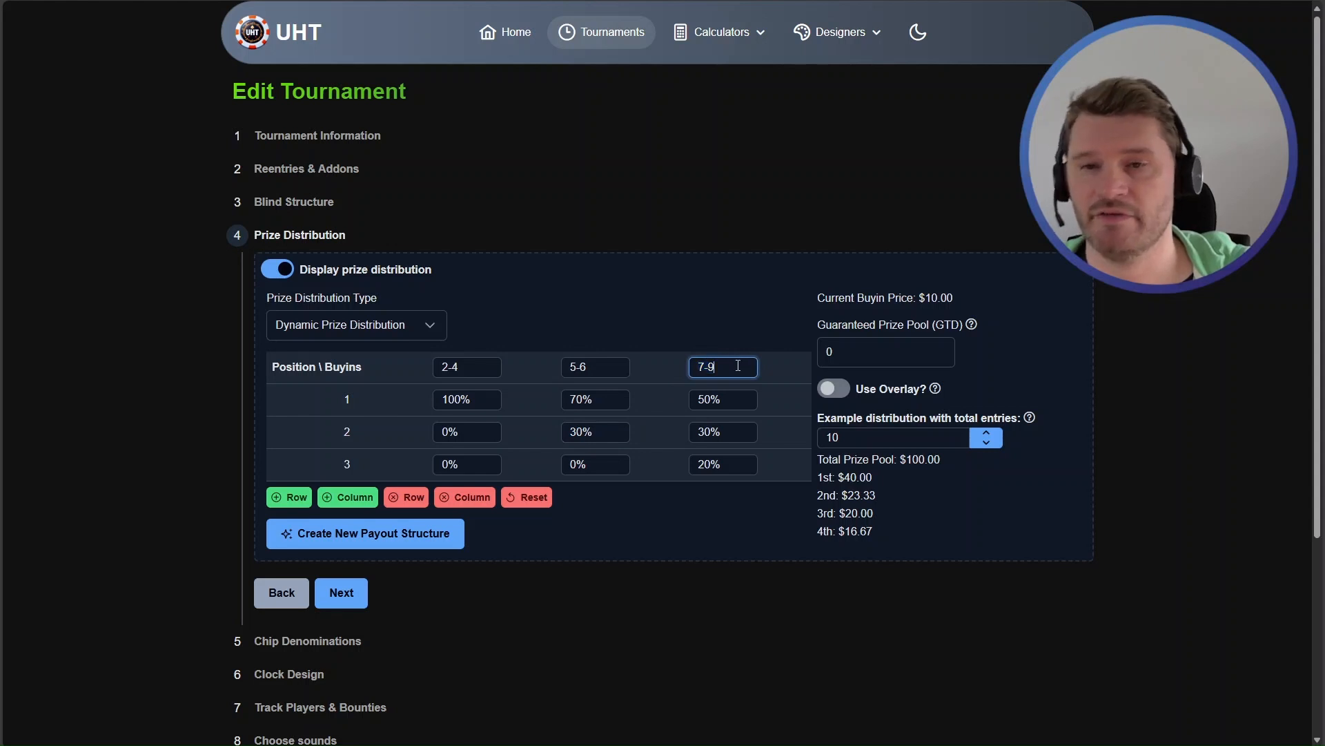
pyautogui.click(727, 400)
pyautogui.moveTo(731, 438); pyautogui.dragTo(653, 466)
pyautogui.click(653, 466)
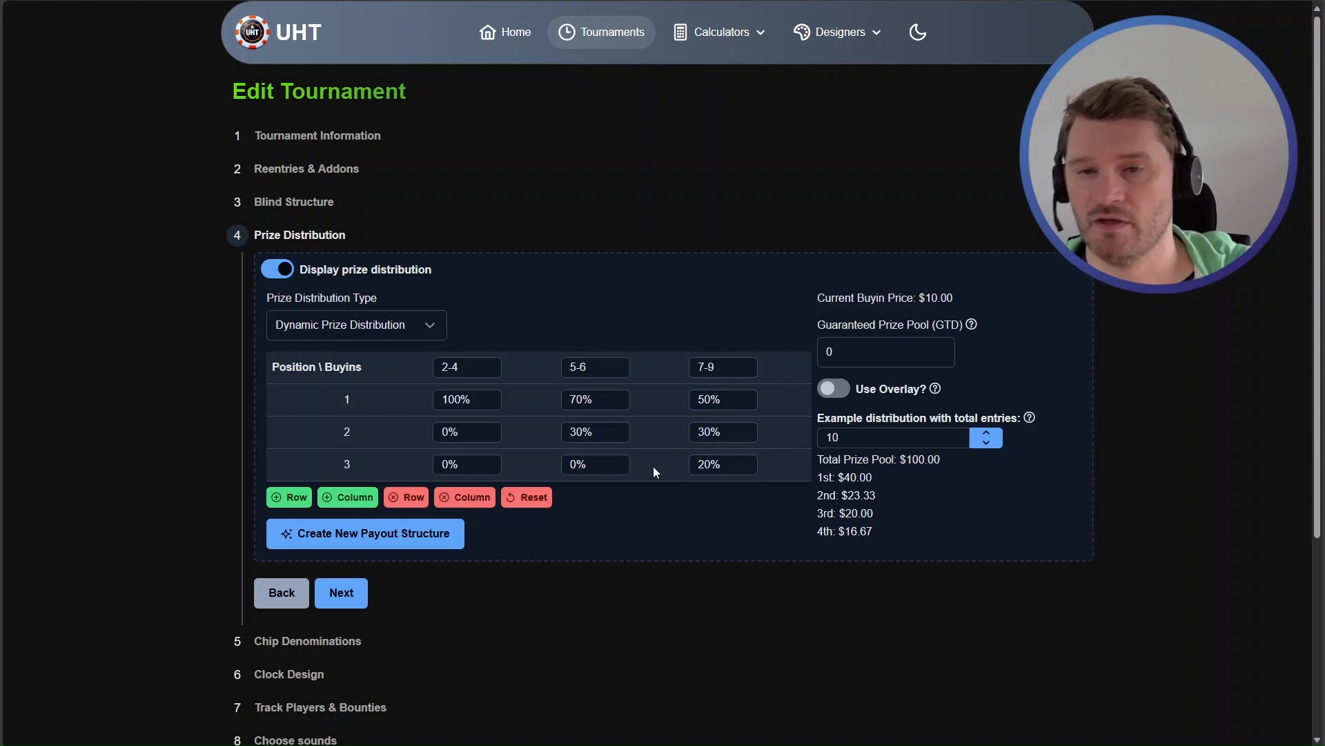
# Add a fourth bracket column for 11 buy-ins and extend the third bracket to 7-10
pyautogui.click(348, 497)
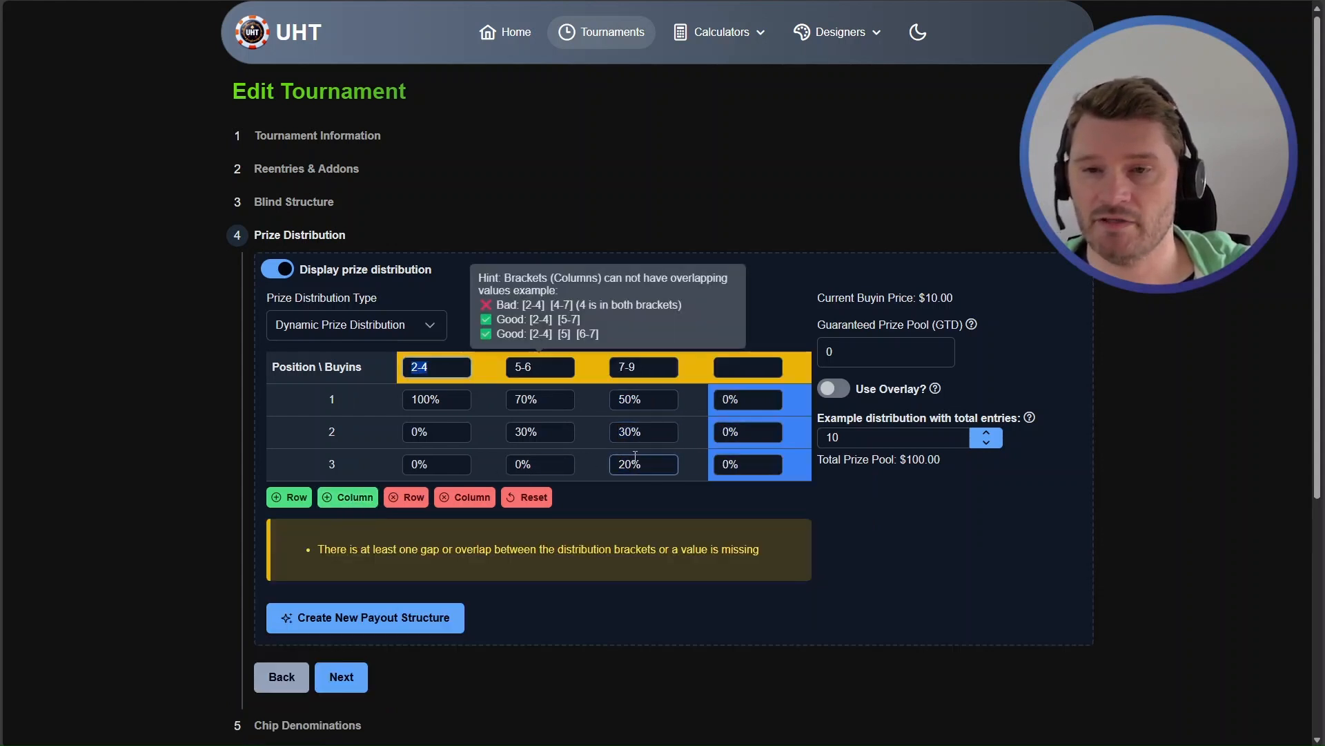
pyautogui.click(755, 368)
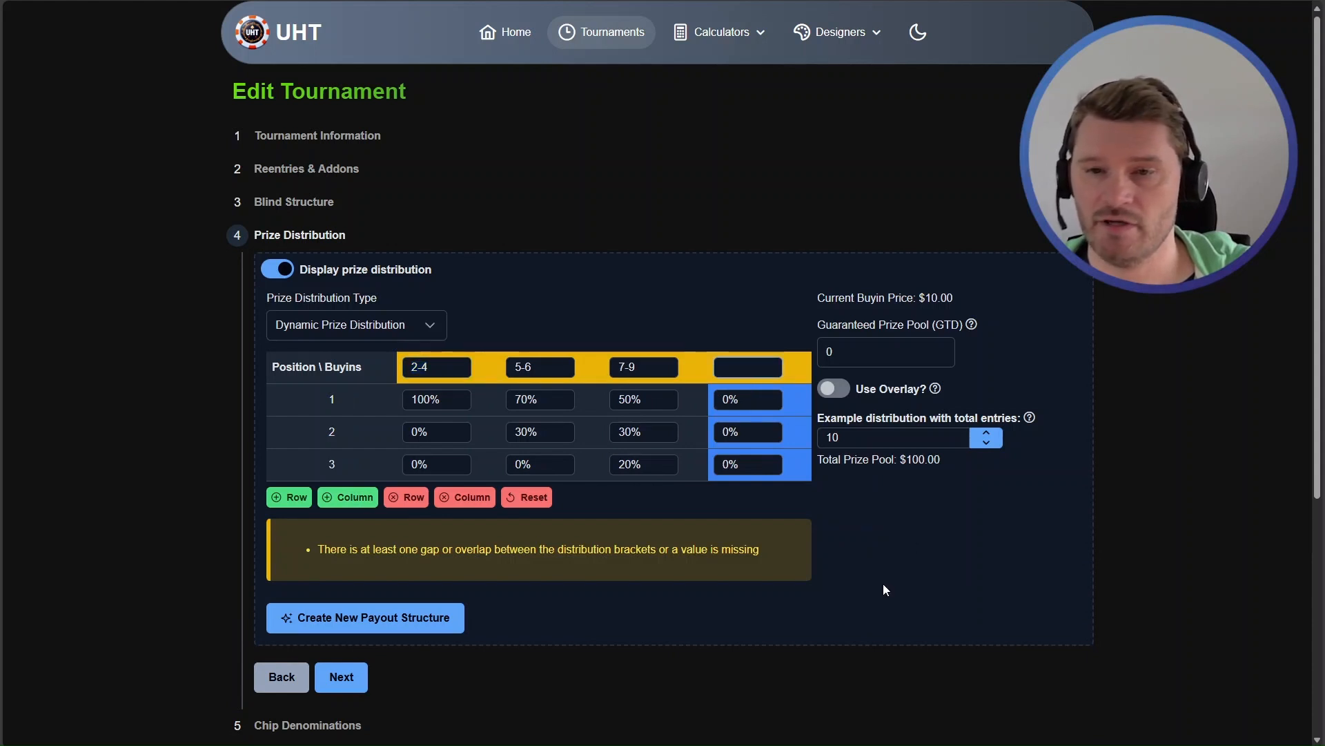
pyautogui.click(662, 371)
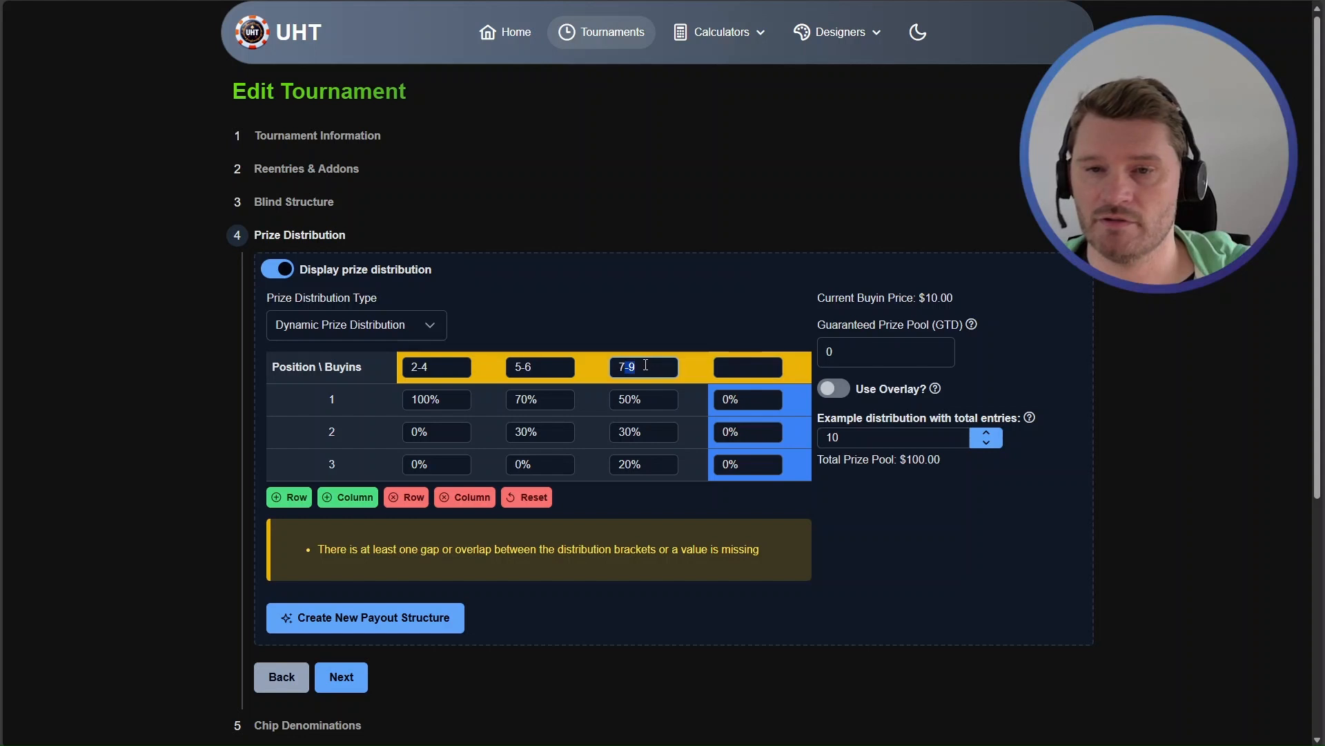
pyautogui.press('BackSpace')
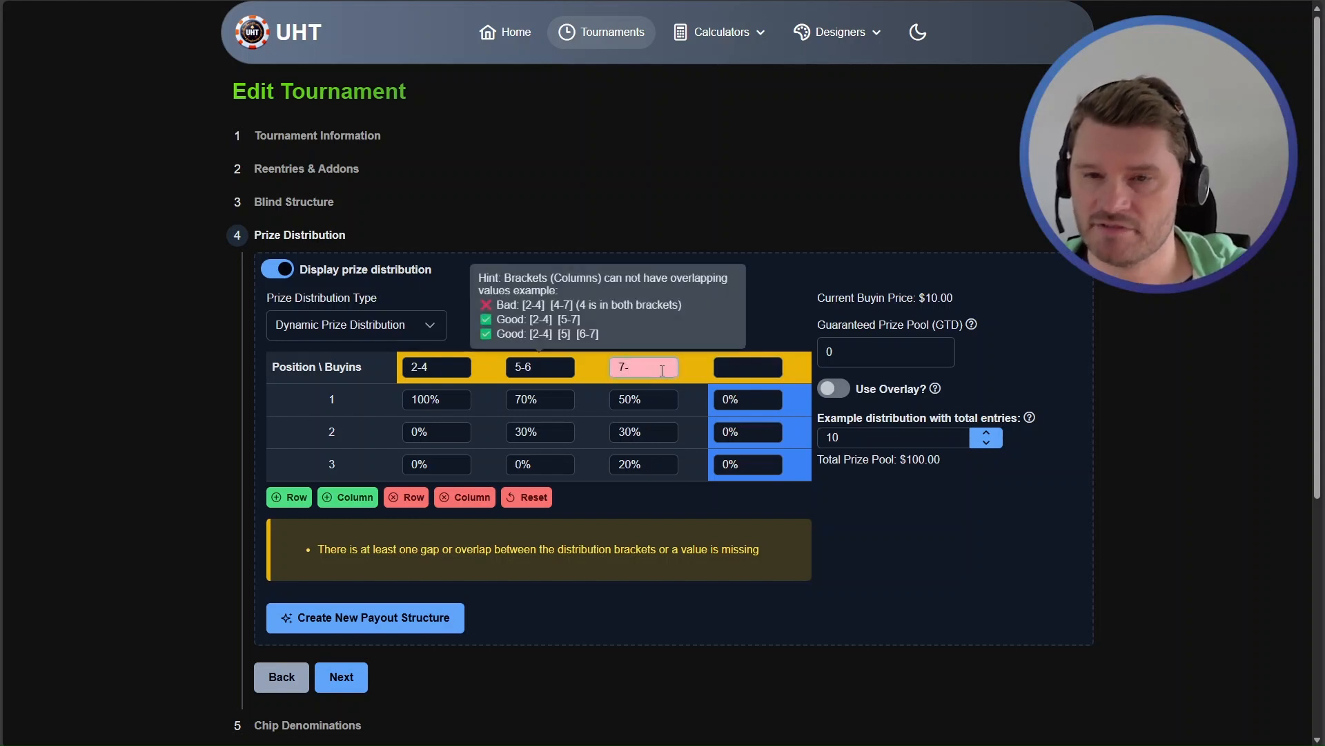
pyautogui.write('10')
pyautogui.click(756, 368)
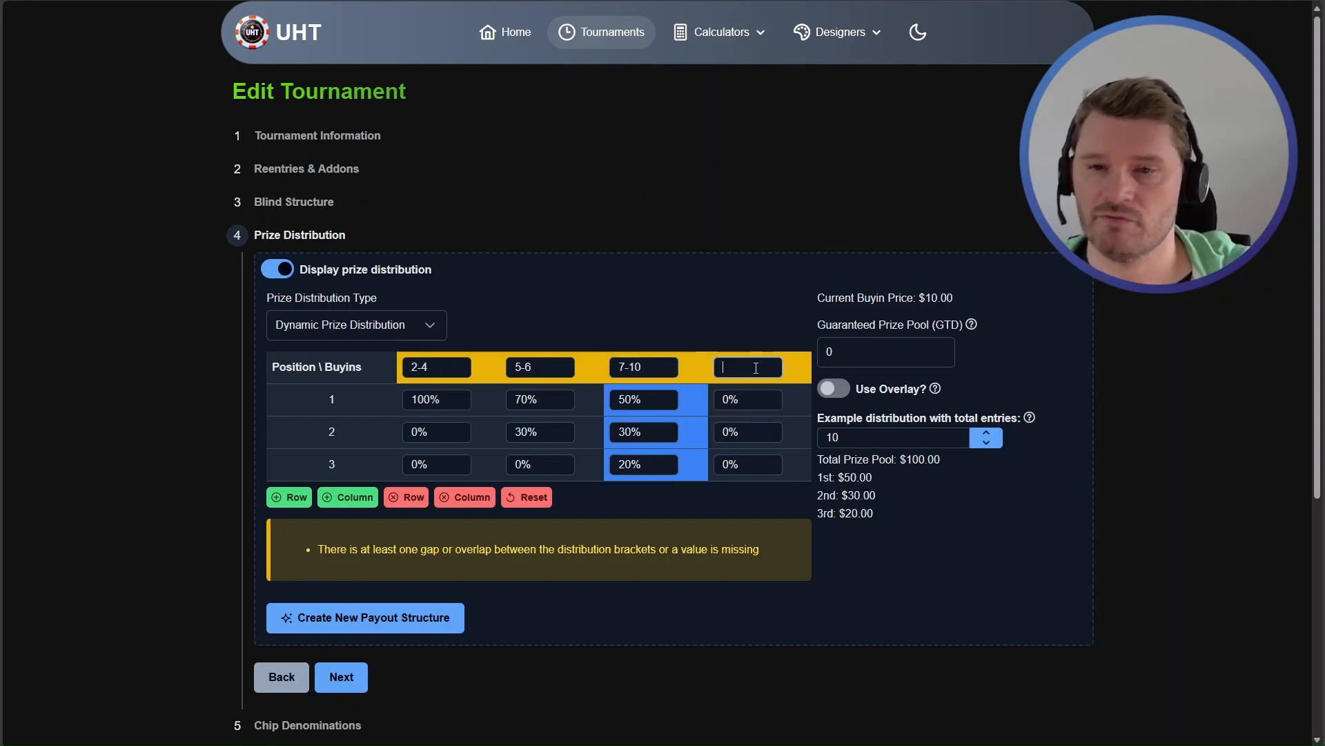
pyautogui.write('11')
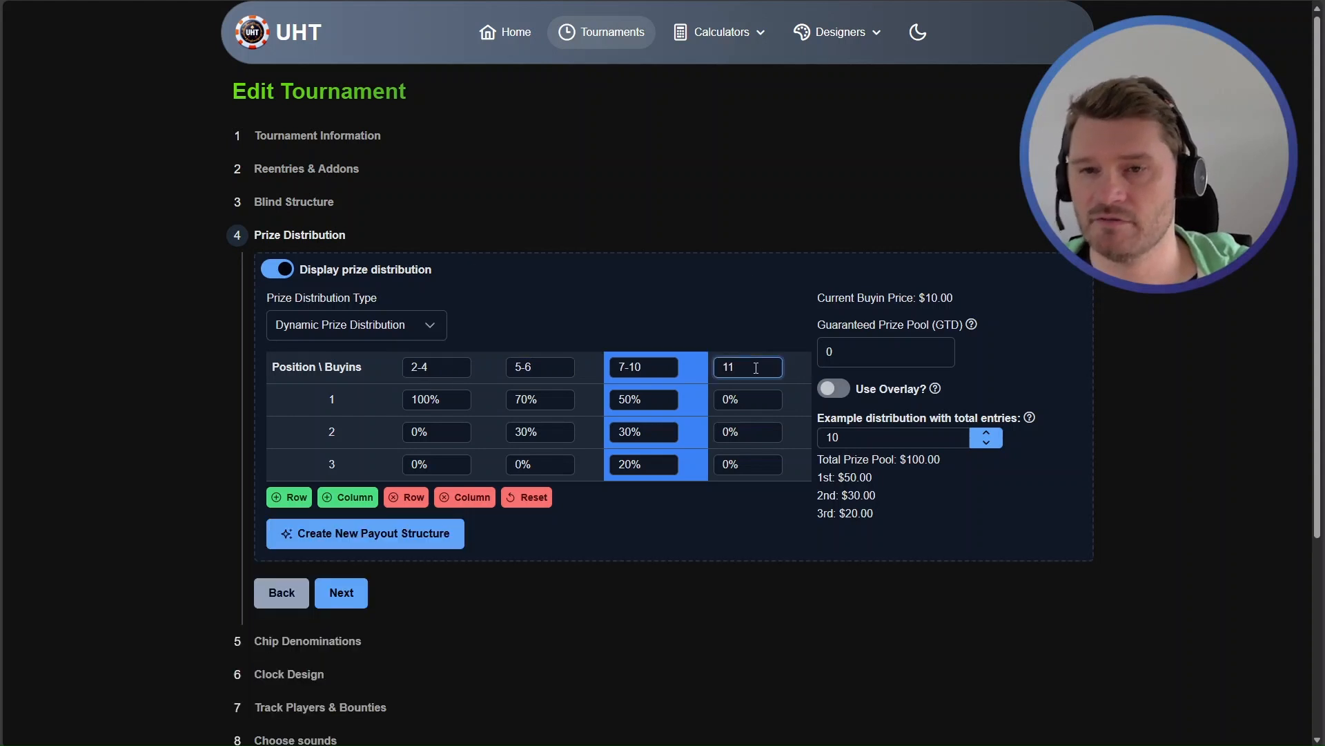
# Add a fourth position row to the distribution table and set the 11 buy-ins bracket's first-place share to 40%
pyautogui.click(749, 401)
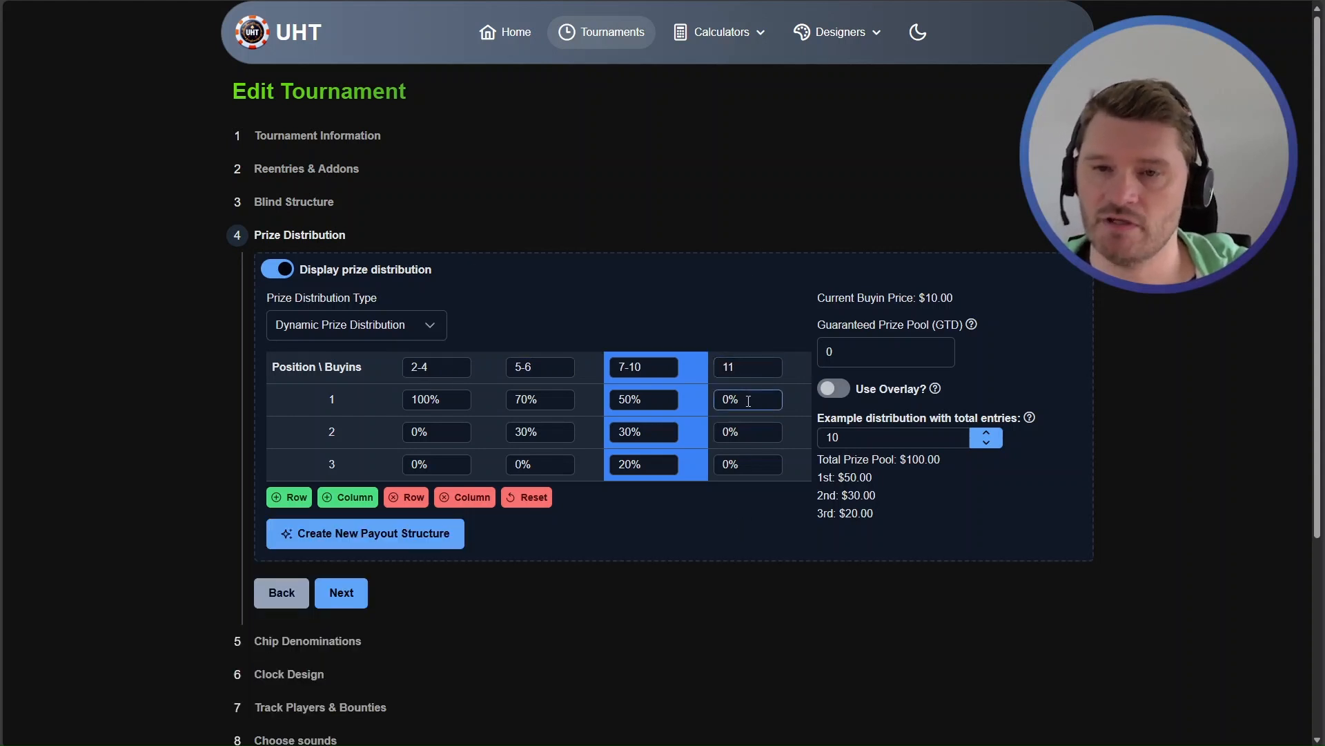
pyautogui.click(295, 497)
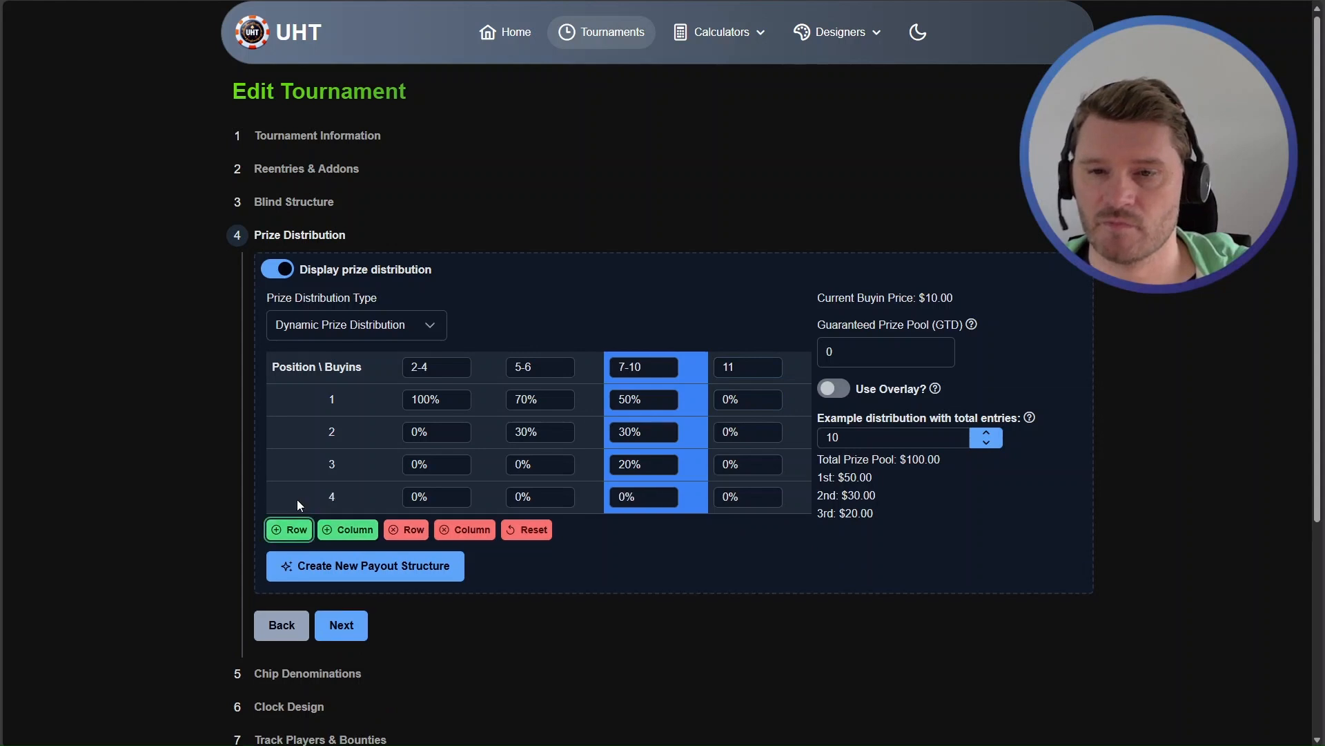
pyautogui.click(753, 399)
pyautogui.write('40%')
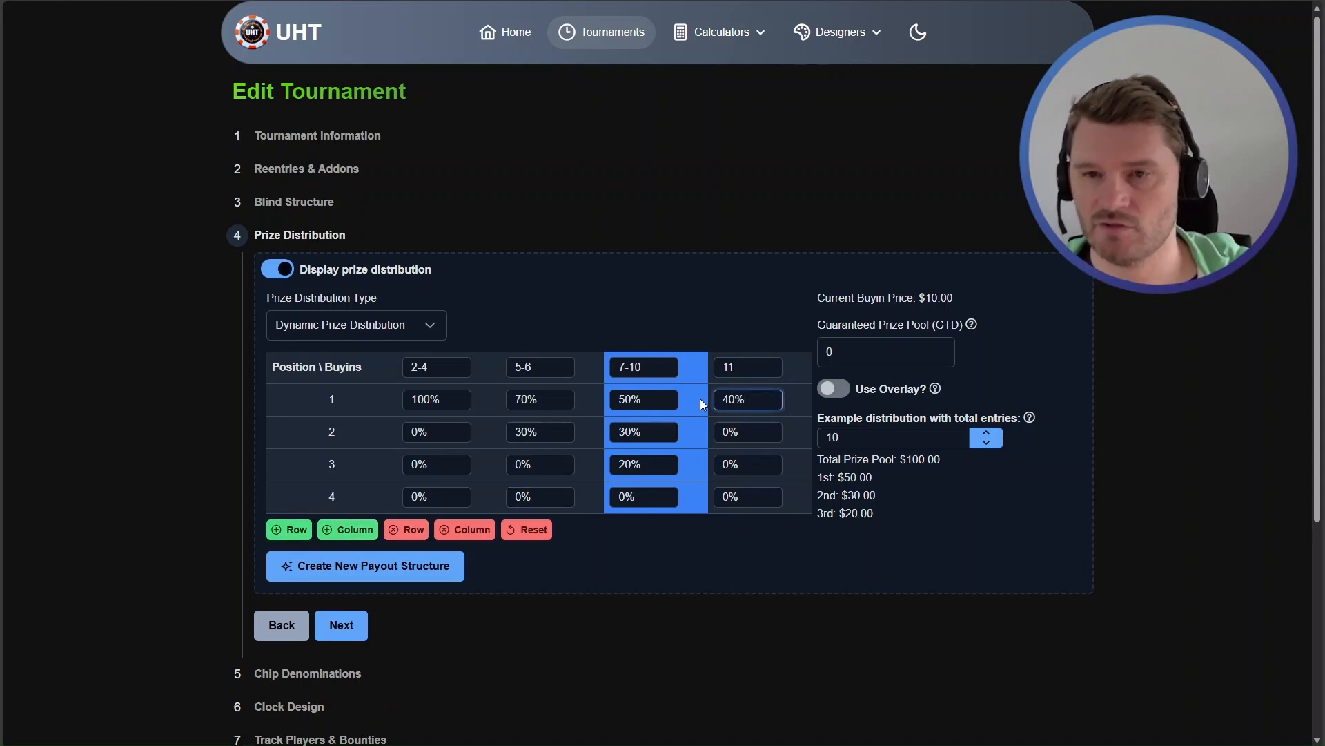
pyautogui.press('Tab')
# Set the 11 buy-ins bracket's second-place share to 30% and its third-place share to 20%
pyautogui.click(736, 431)
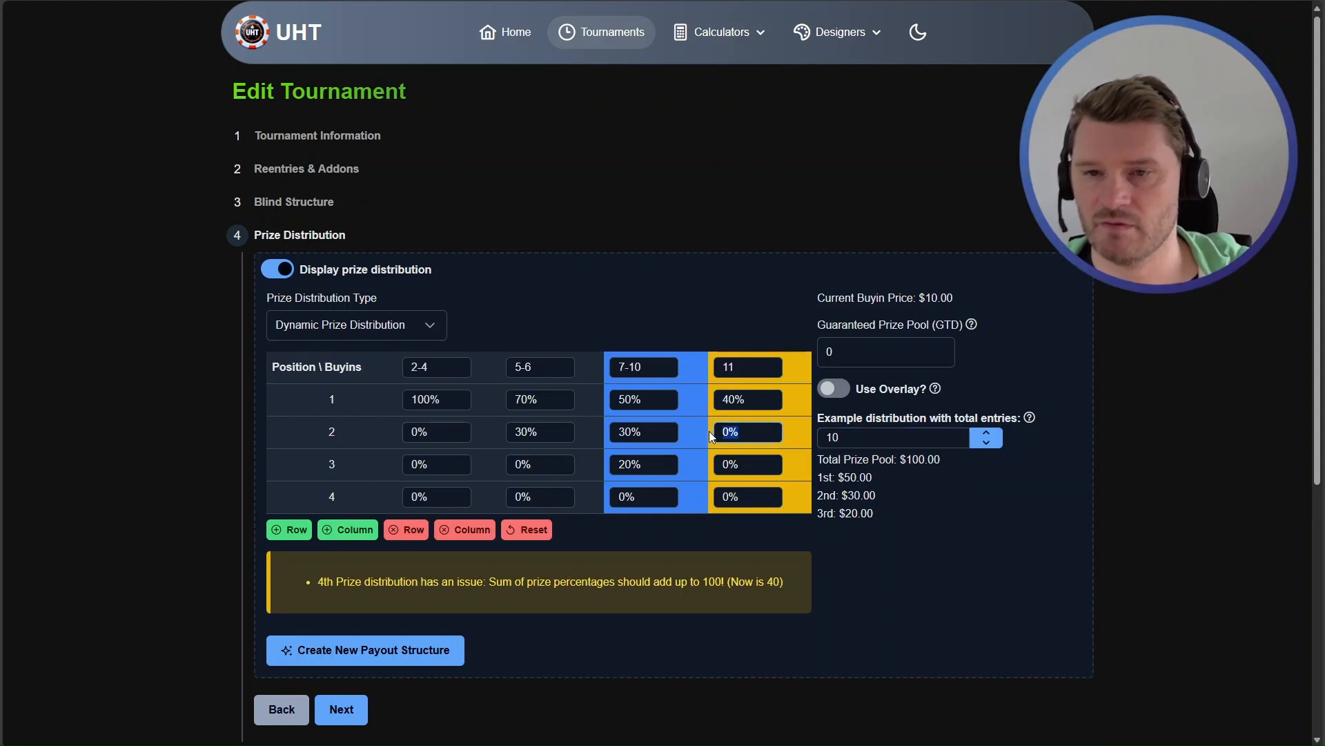
pyautogui.write('30%')
pyautogui.click(723, 464)
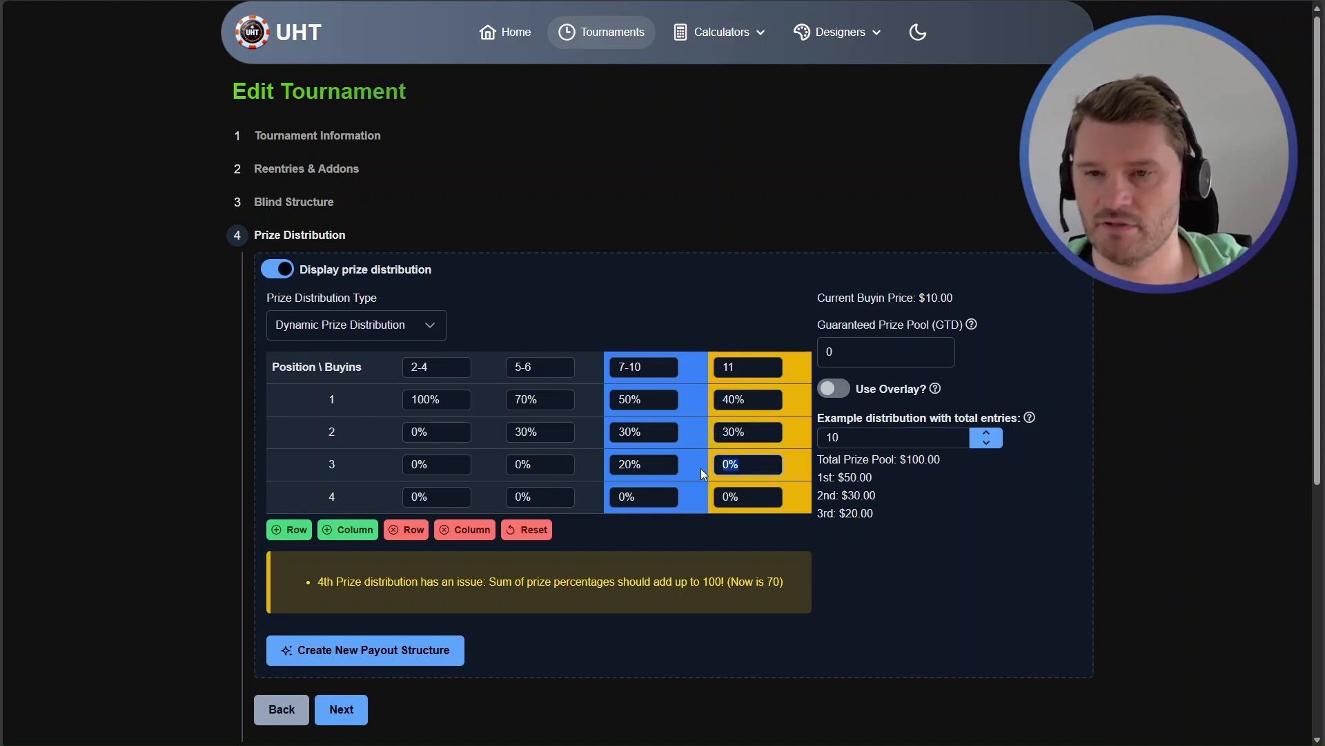
pyautogui.write('20%')
# Review the percentage-sum warning and set the 11 buy-ins bracket's fourth-place share to 10%
pyautogui.click(721, 496)
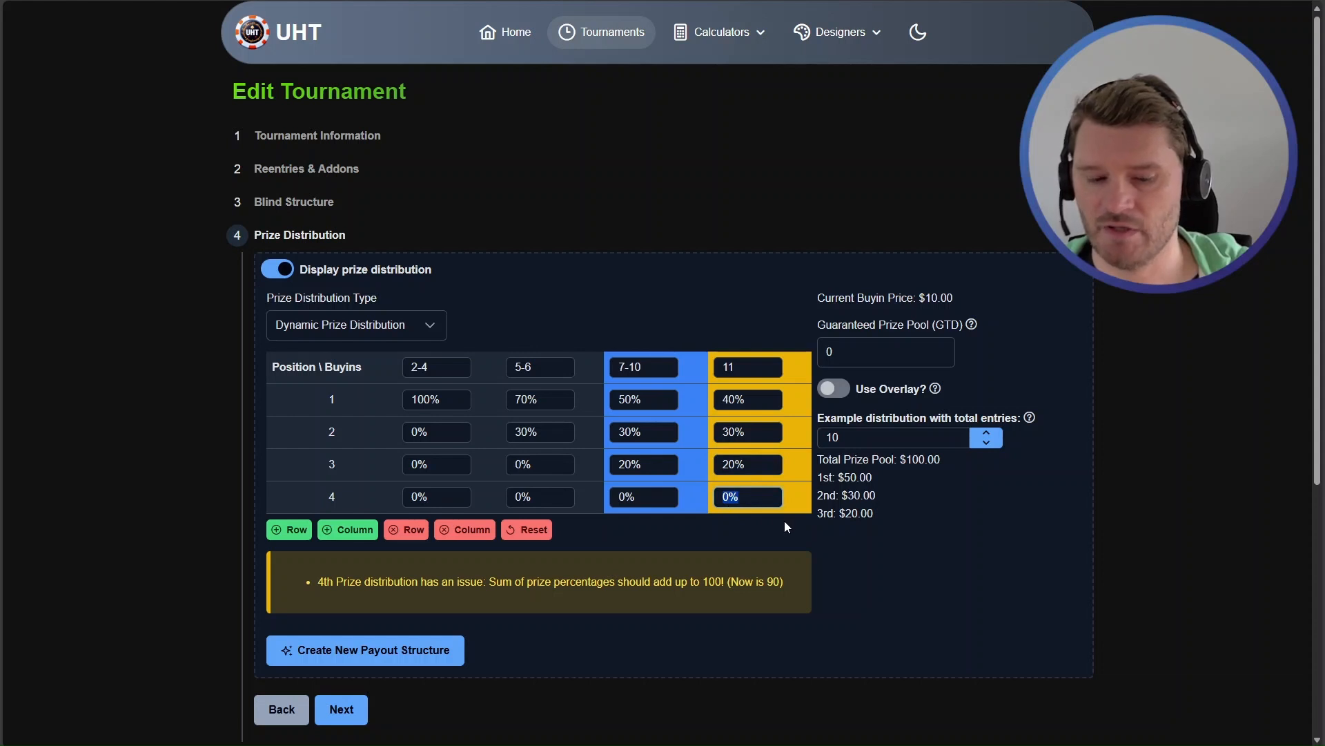
pyautogui.moveTo(788, 585); pyautogui.dragTo(312, 581)
pyautogui.click(366, 582)
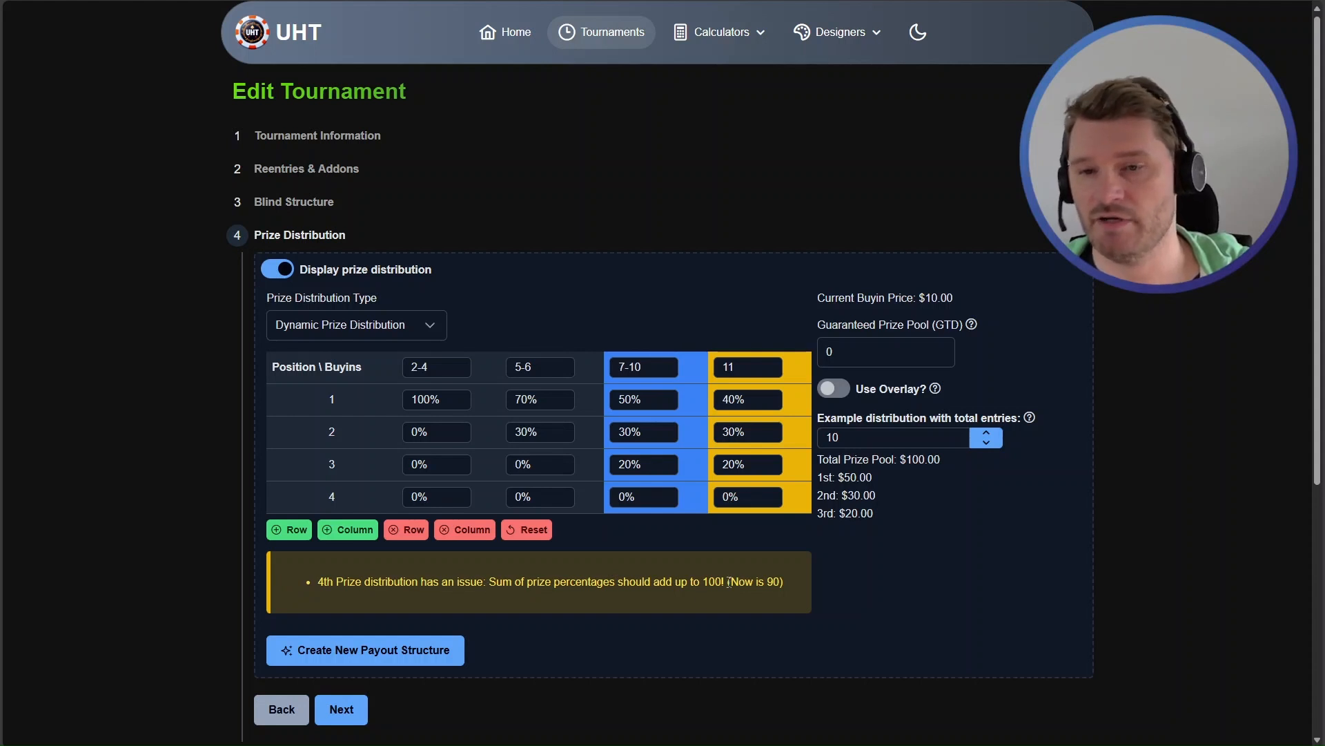
pyautogui.moveTo(728, 582); pyautogui.dragTo(769, 582)
pyautogui.click(717, 496)
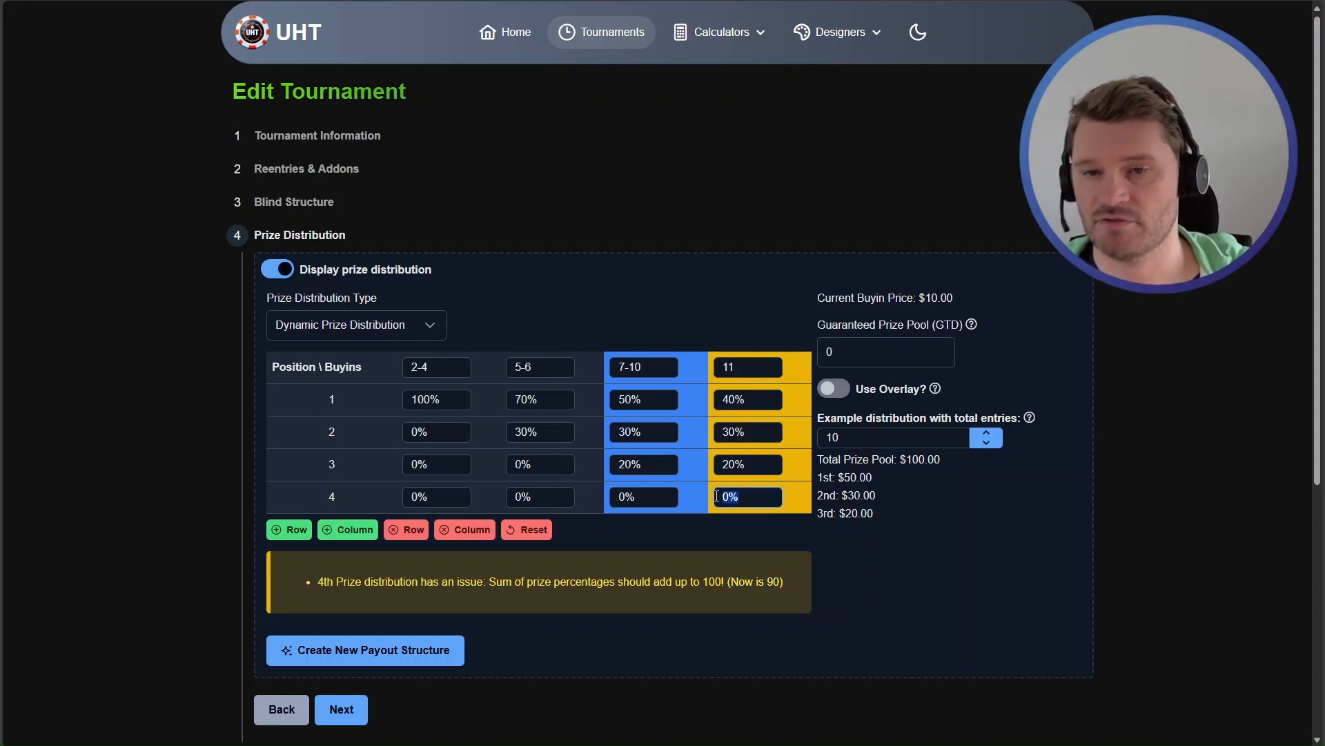
pyautogui.write('10')
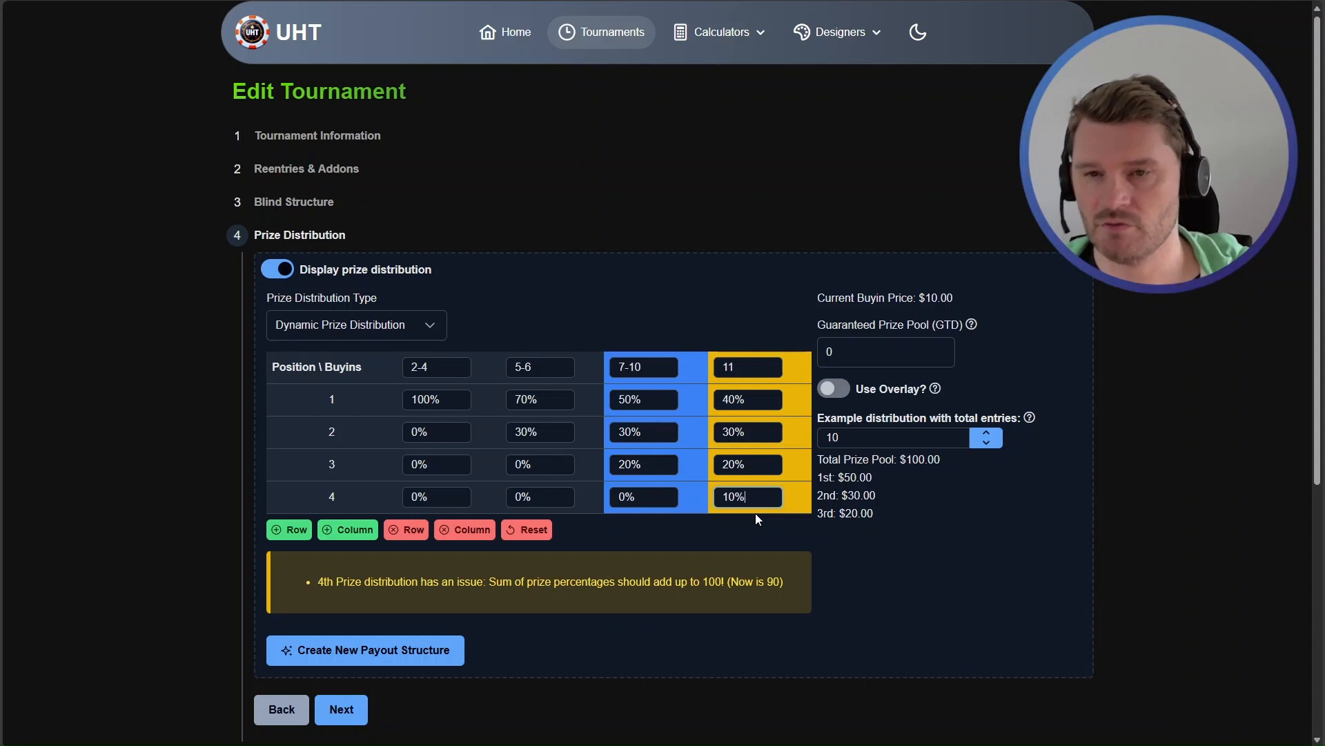
pyautogui.click(813, 530)
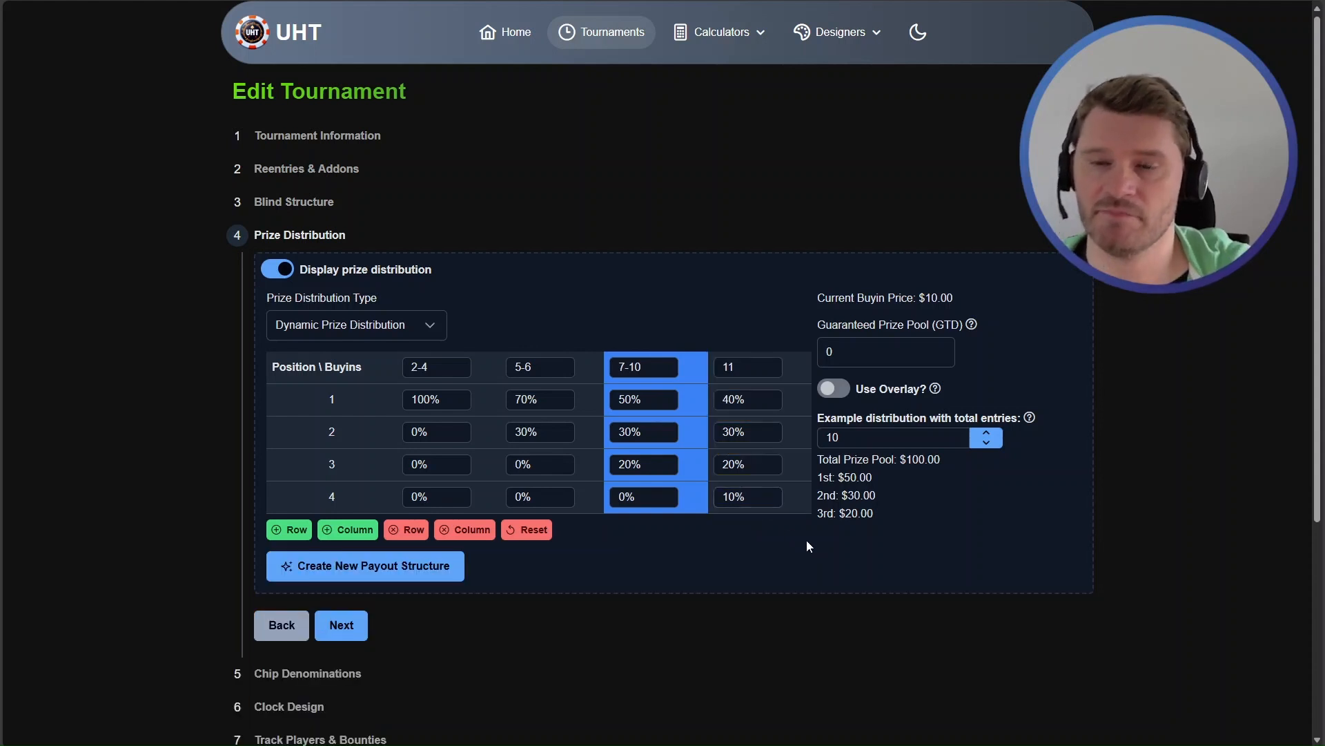
# Check the 11 buy-ins bracket by raising the example distribution's total entries to 13
pyautogui.click(753, 369)
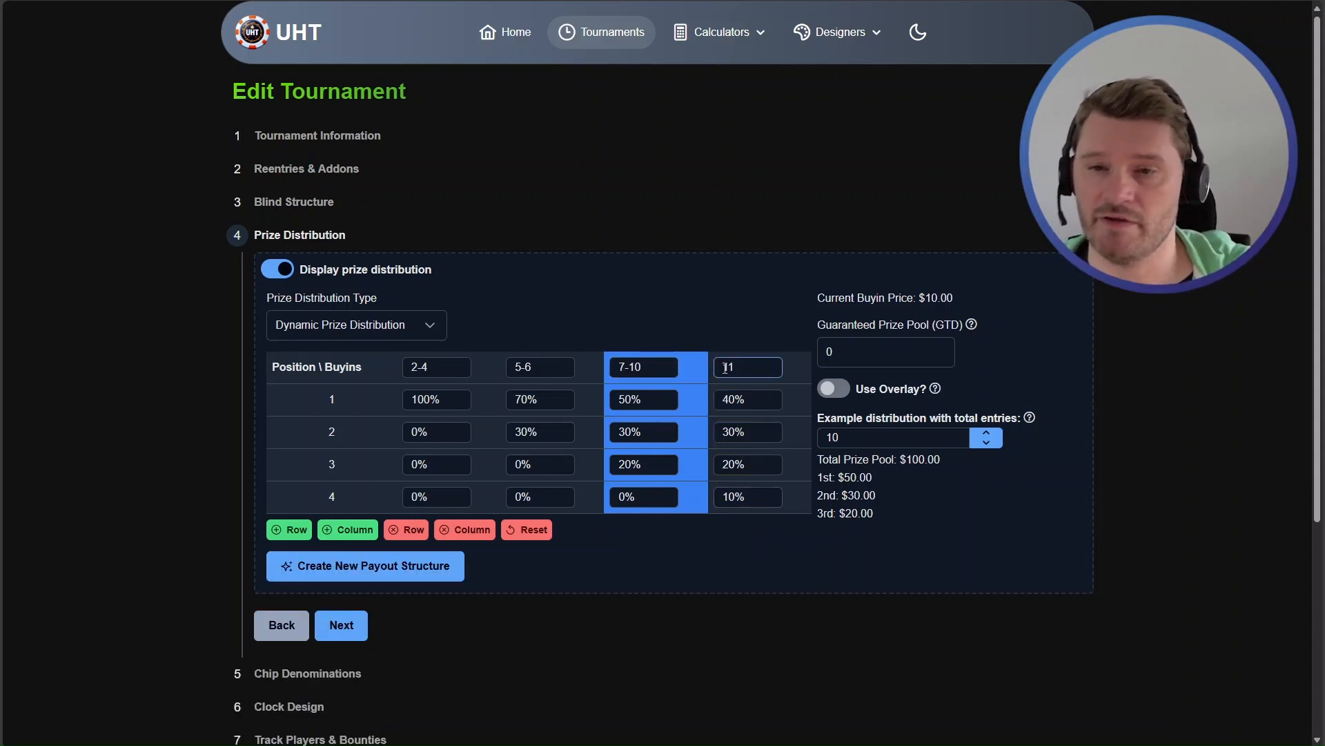
pyautogui.click(736, 374)
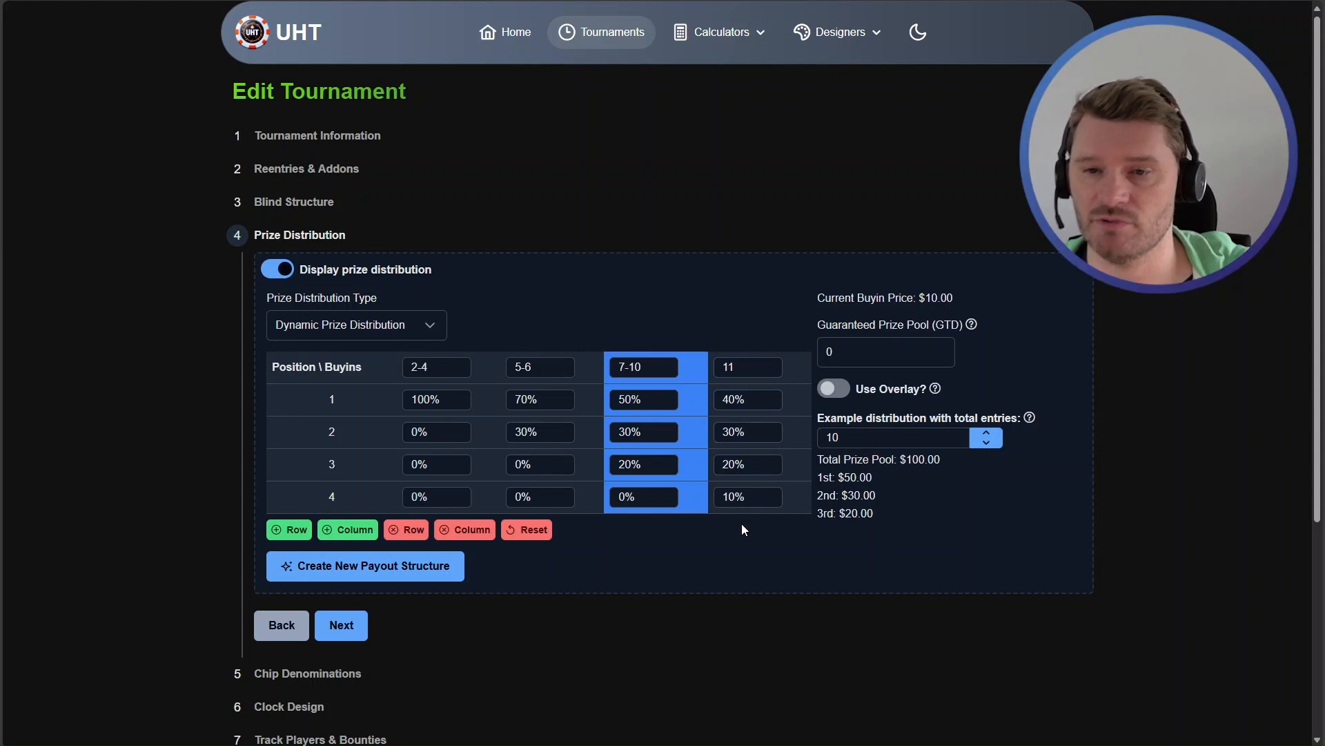
pyautogui.click(987, 433)
pyautogui.click(986, 433)
# Lower the example distribution's total entries to 6 and on to 4, examining the payouts for each bracket
pyautogui.click(992, 443)
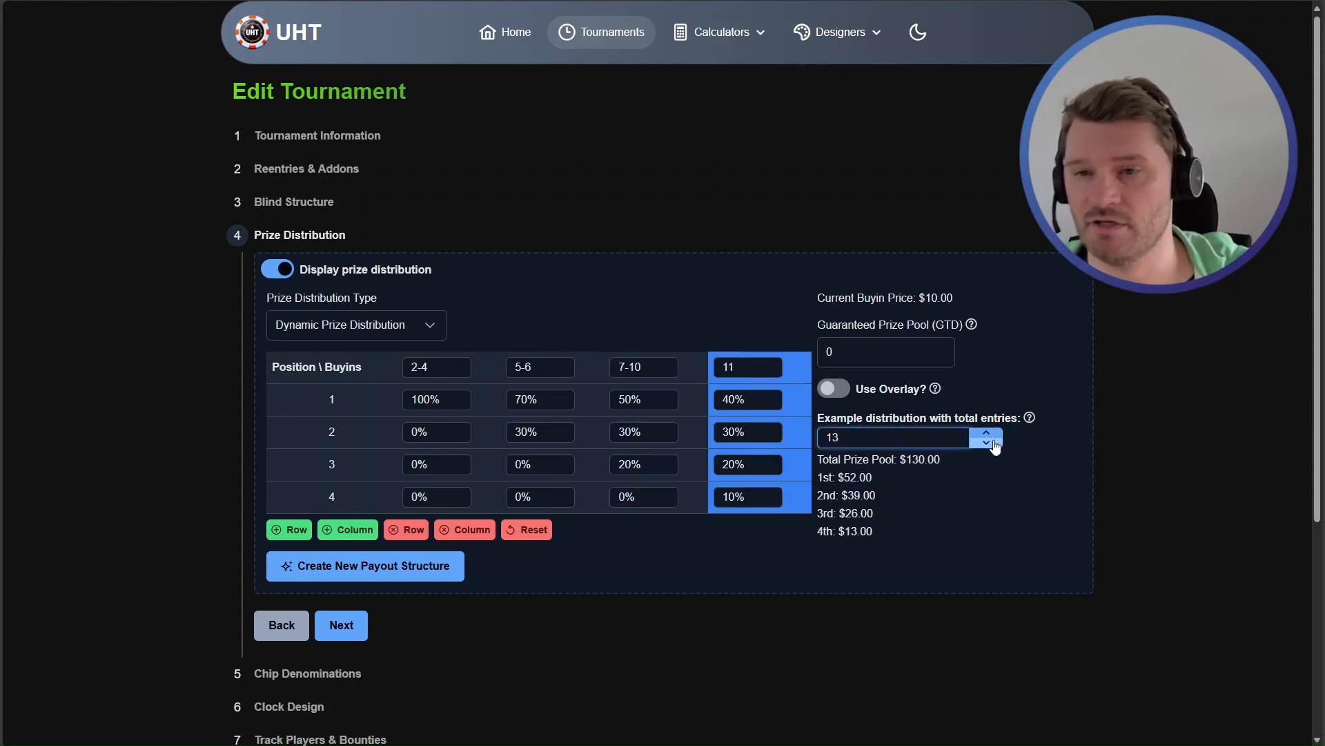
pyautogui.click(992, 443)
pyautogui.click(993, 443)
pyautogui.click(994, 444)
pyautogui.click(993, 444)
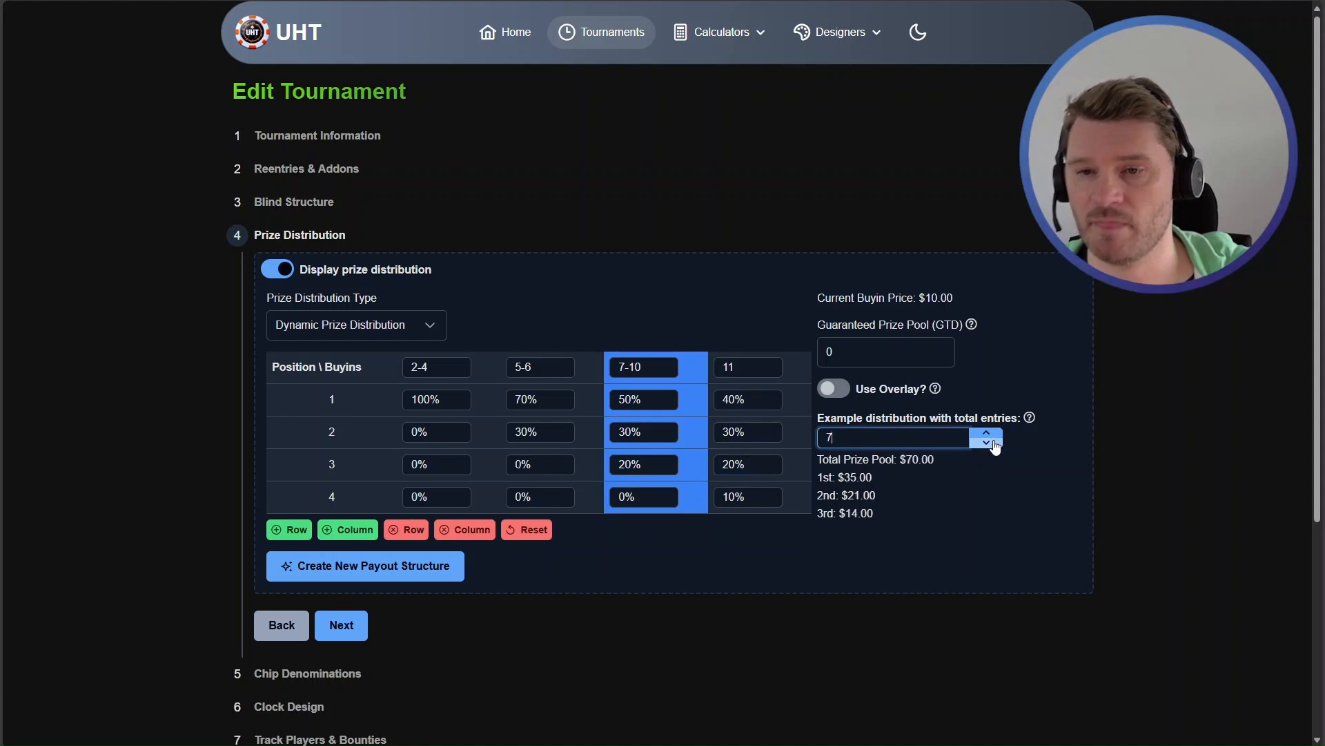
pyautogui.click(993, 443)
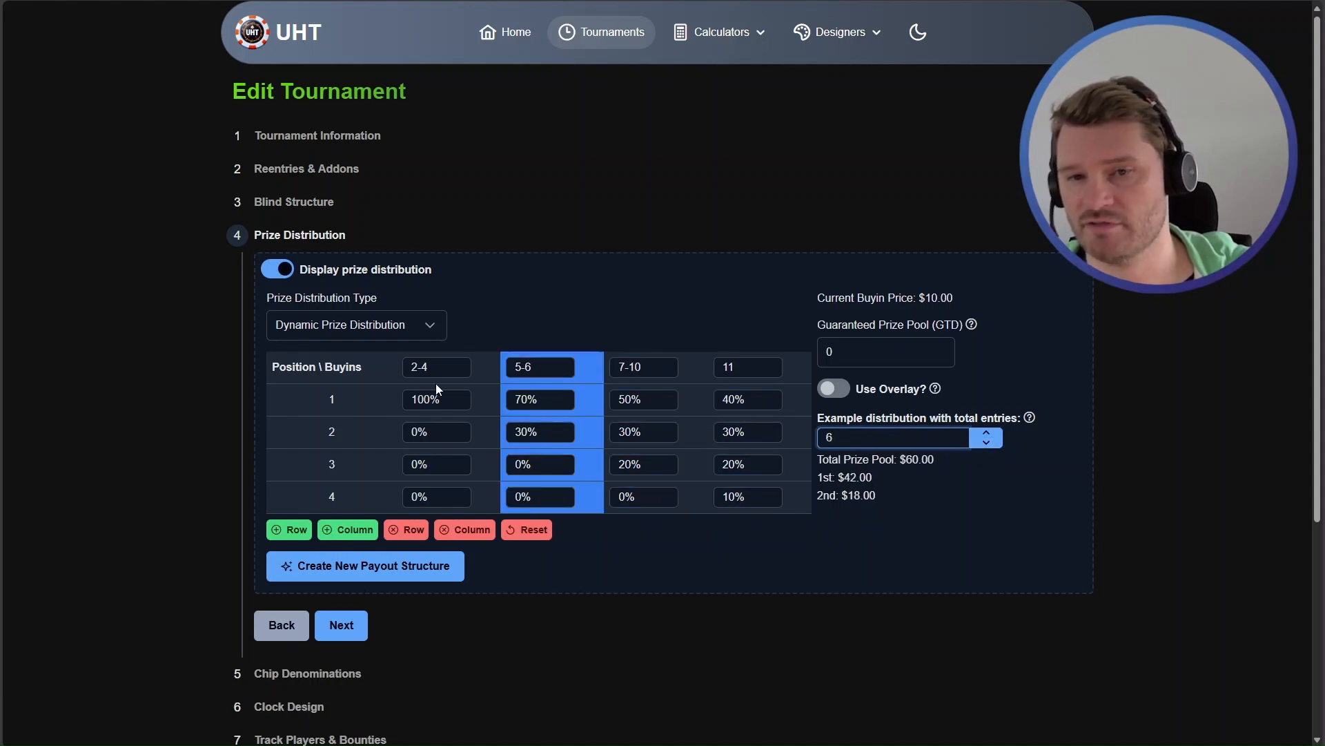
pyautogui.moveTo(810, 479); pyautogui.dragTo(869, 495)
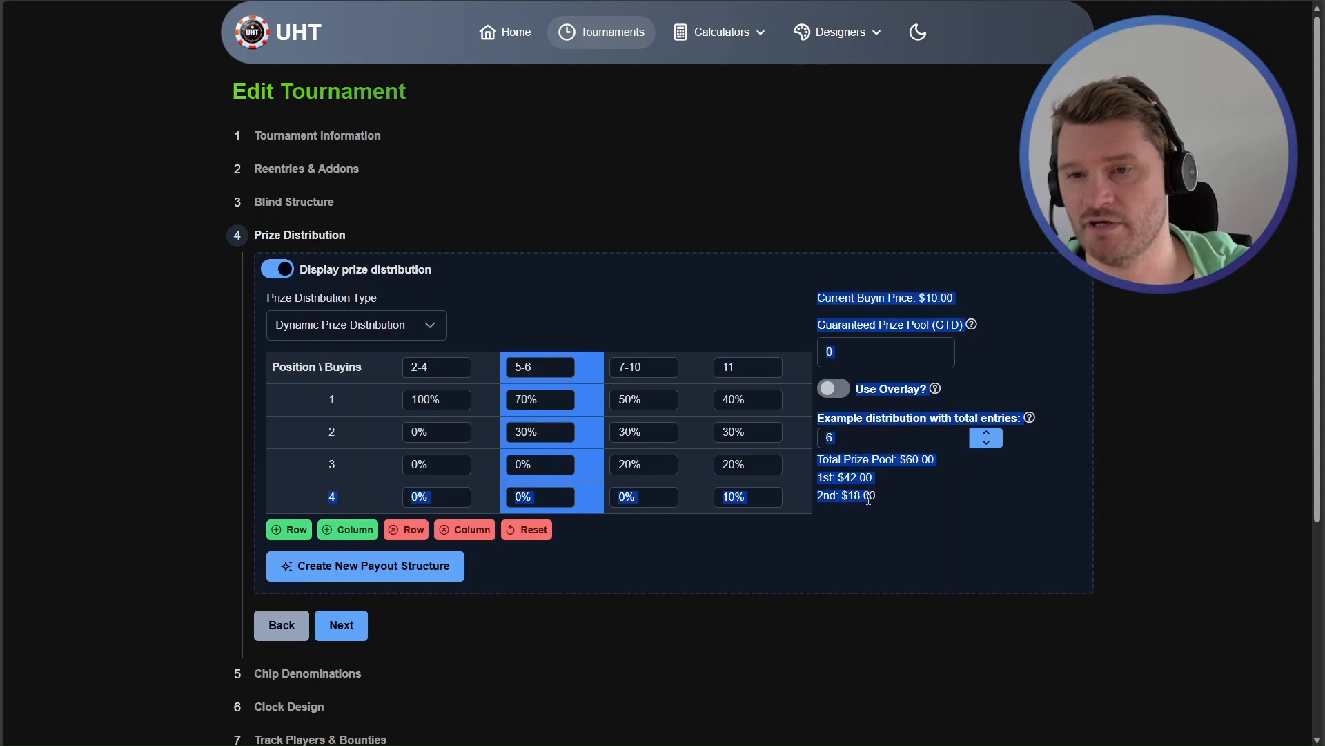
pyautogui.click(871, 495)
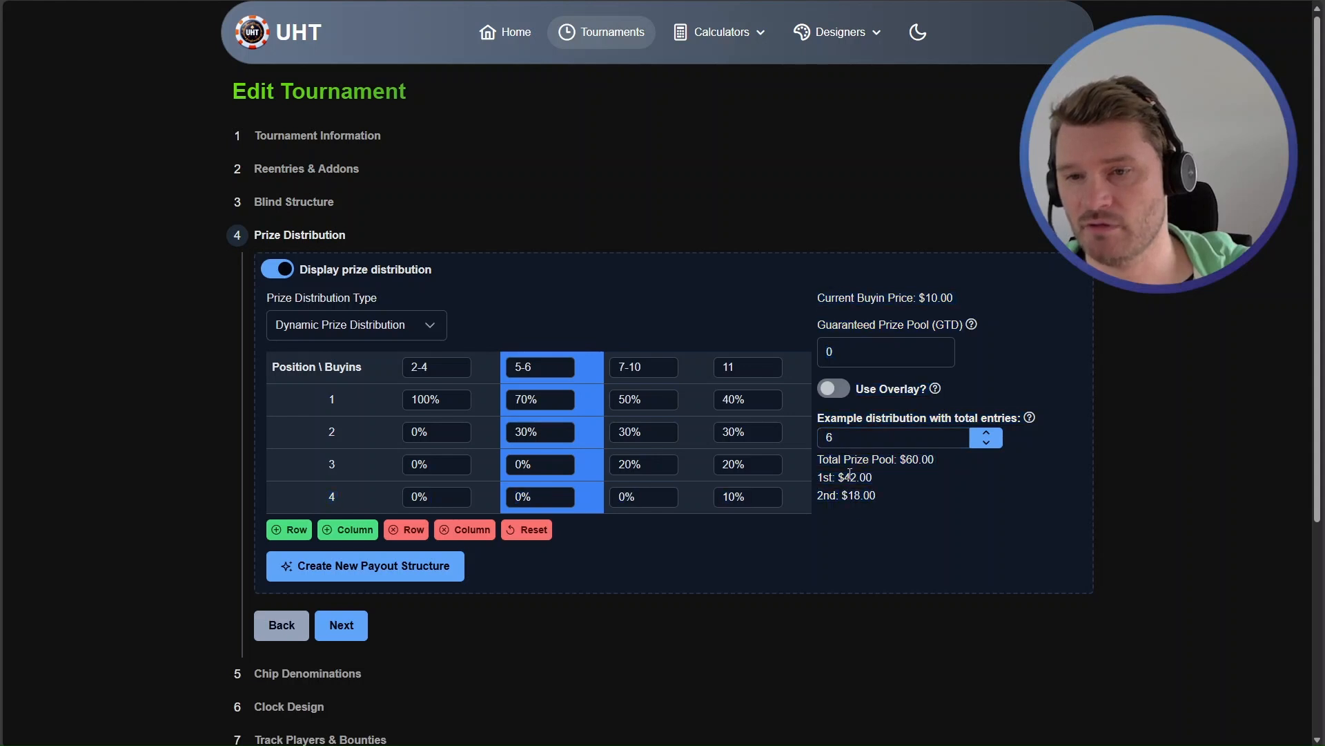
pyautogui.click(989, 444)
pyautogui.click(990, 443)
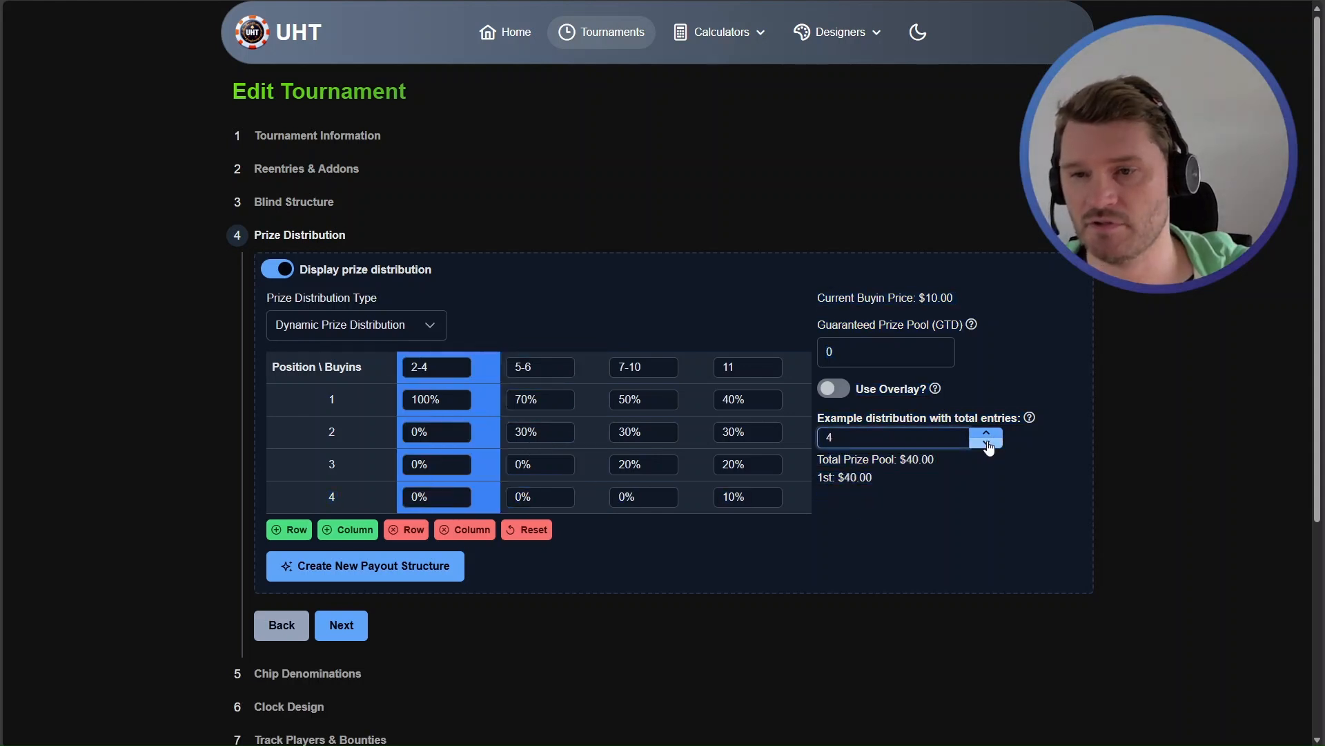
# Raise the example distribution's total entries from 4 back up to 13 and examine the payouts for each place
pyautogui.click(988, 435)
pyautogui.click(988, 435)
pyautogui.click(988, 435)
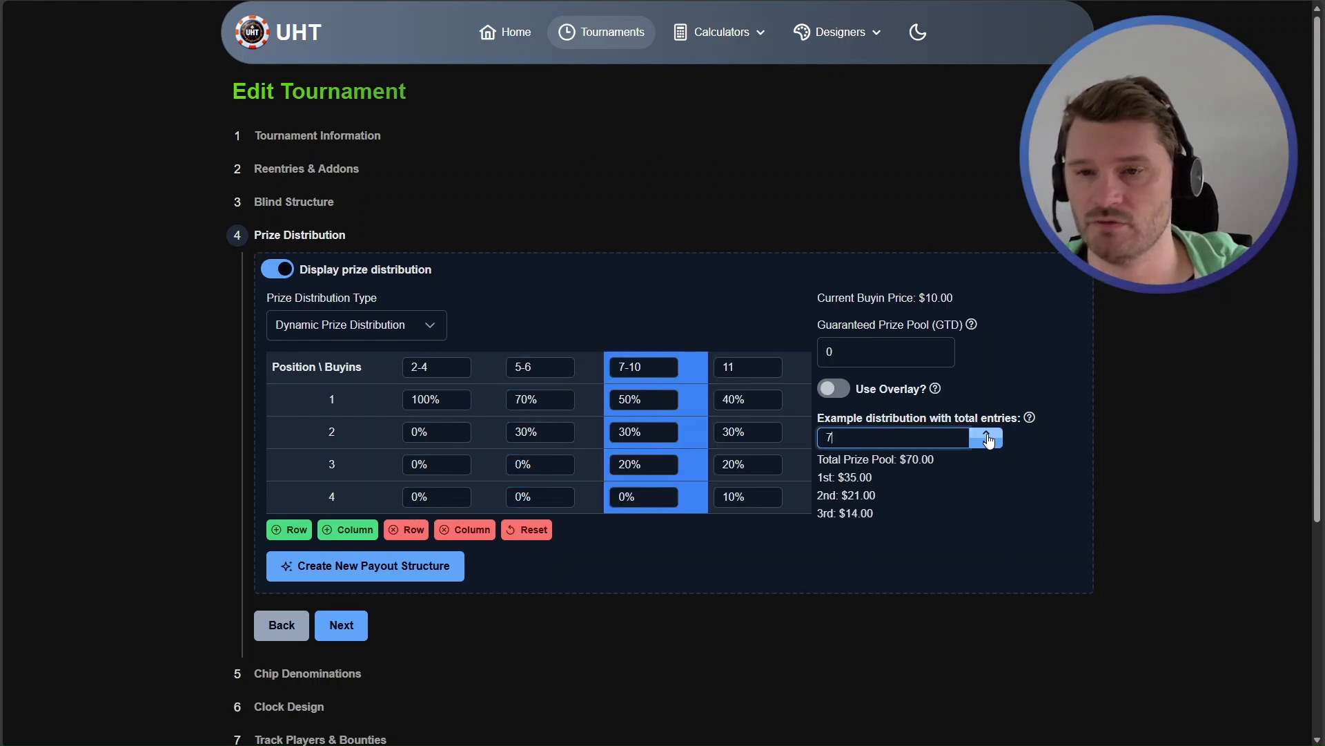
pyautogui.click(988, 435)
pyautogui.click(988, 435)
pyautogui.click(988, 434)
pyautogui.click(988, 435)
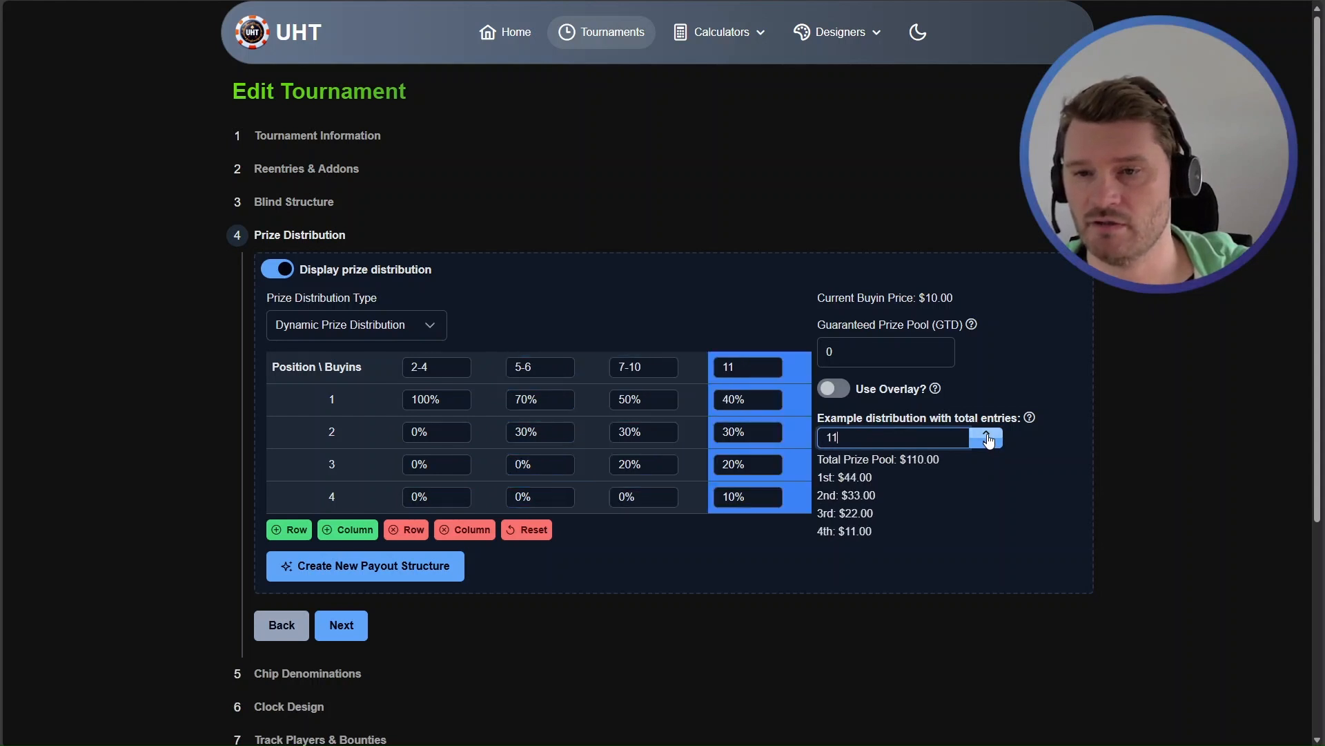
pyautogui.click(988, 435)
pyautogui.click(988, 435)
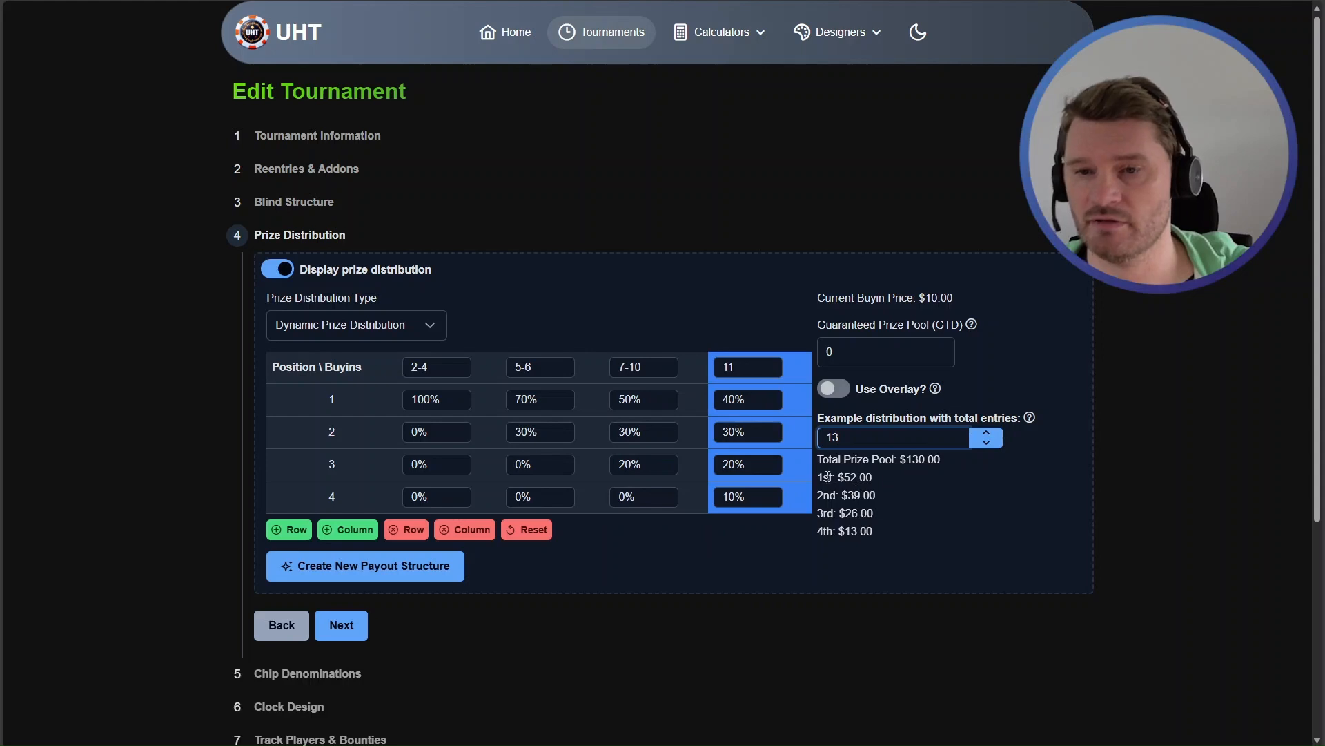
pyautogui.moveTo(819, 477); pyautogui.dragTo(882, 536)
pyautogui.click(885, 537)
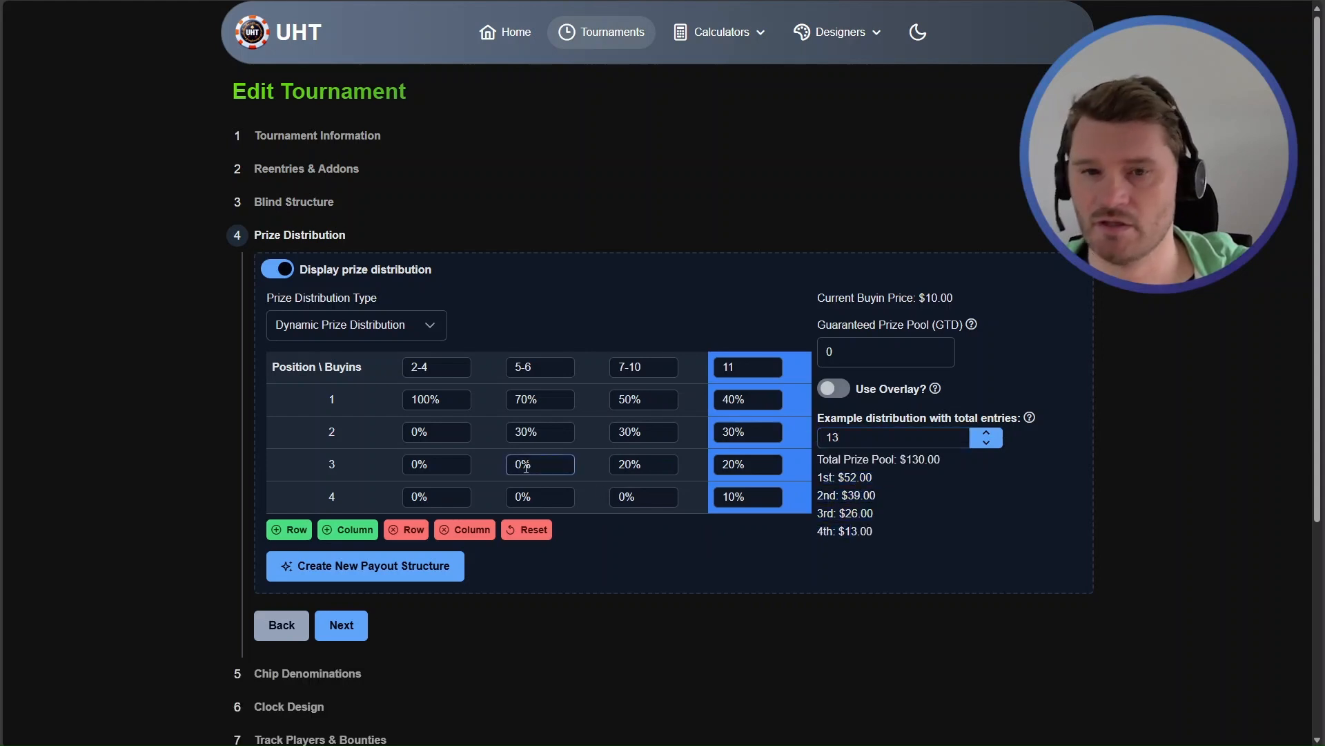
# Save the changes to the tournament
pyautogui.scroll(-1, 302, 495)
pyautogui.scroll(-4, 302, 496)
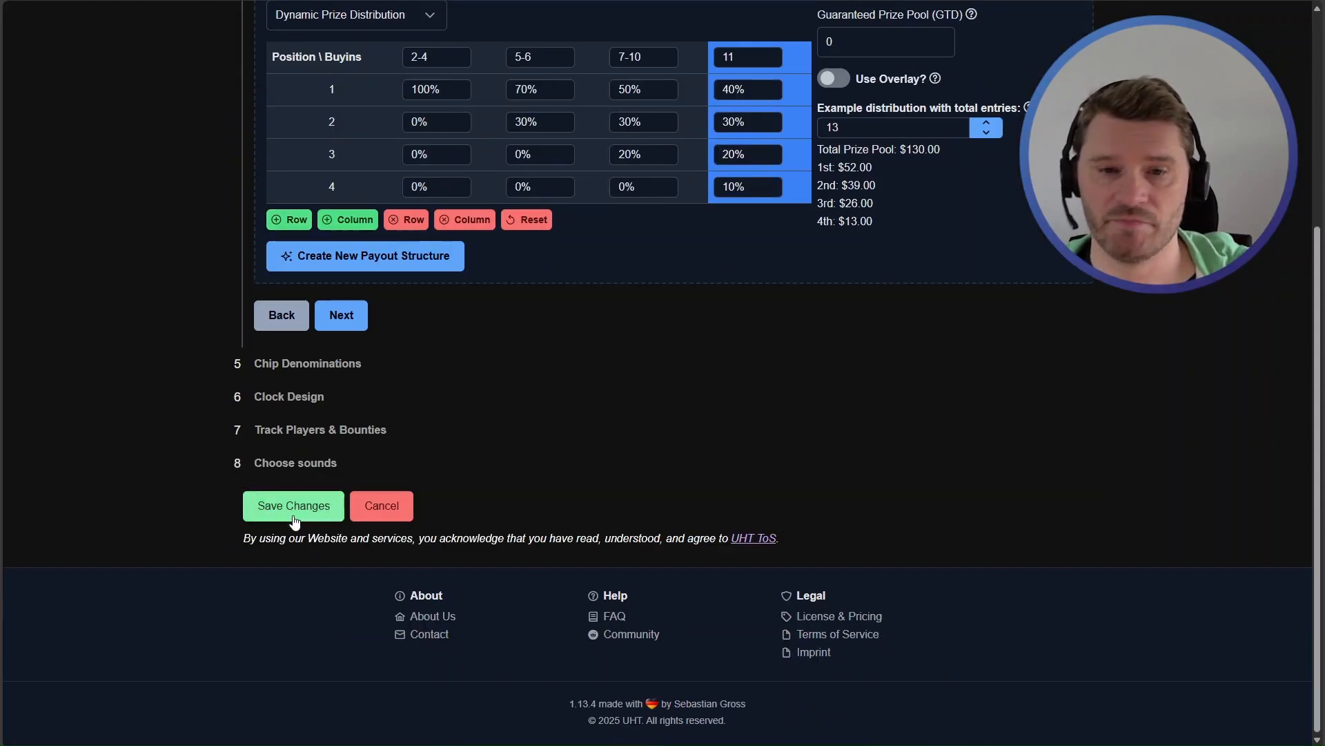
pyautogui.click(288, 508)
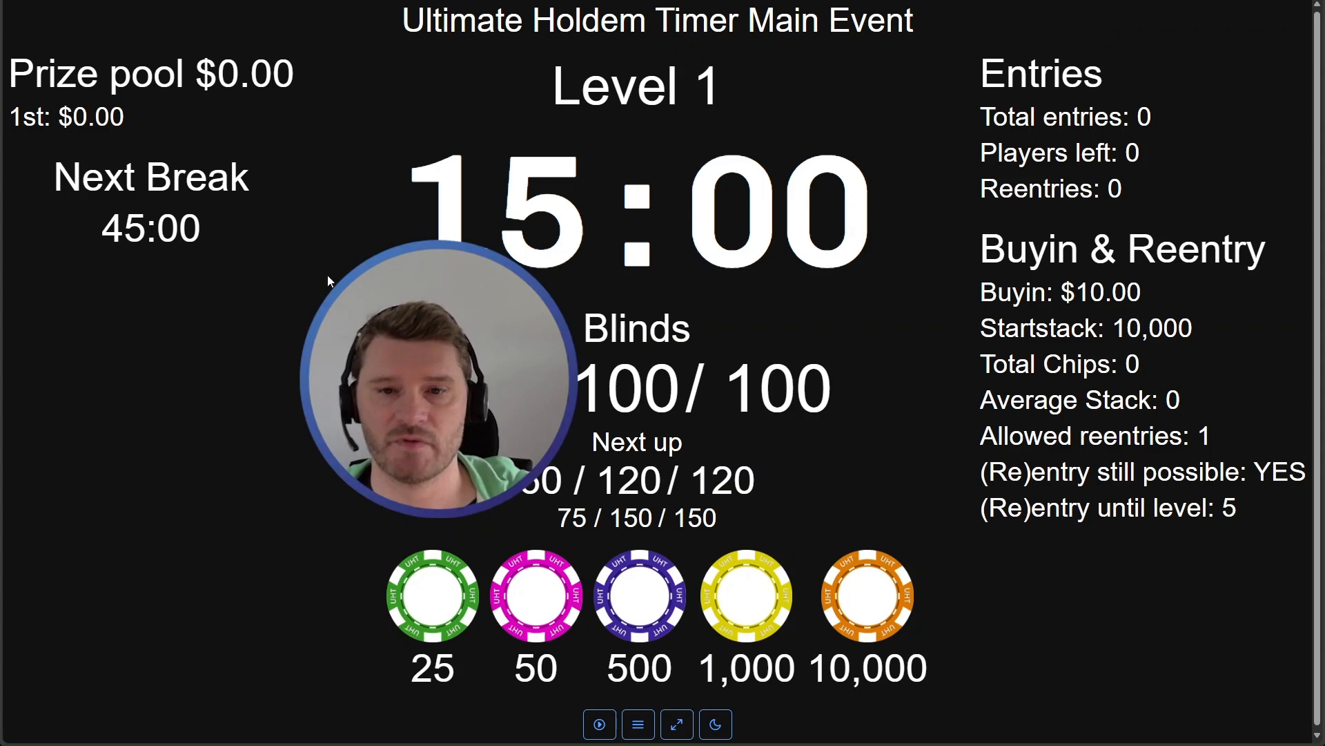
# Examine the first-place prize shown on the tournament clock before any entries are registered
pyautogui.click(640, 730)
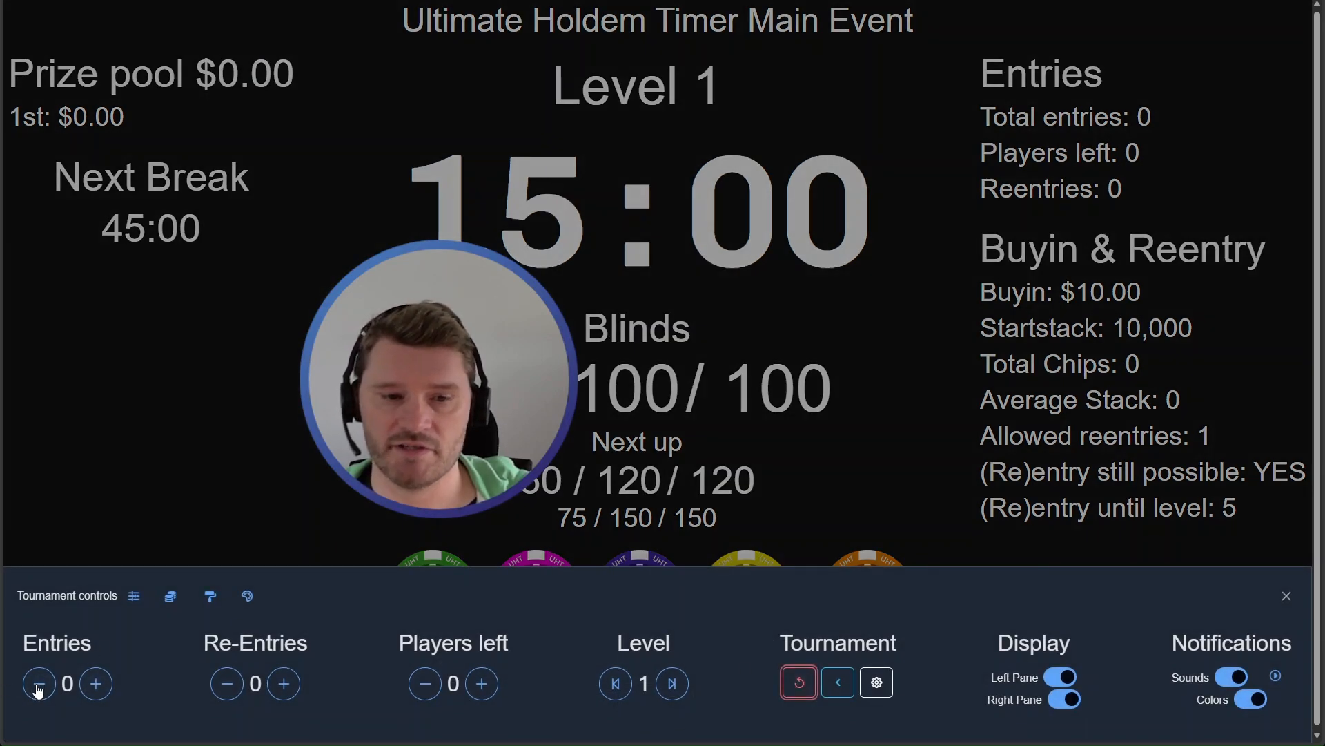
pyautogui.click(65, 125)
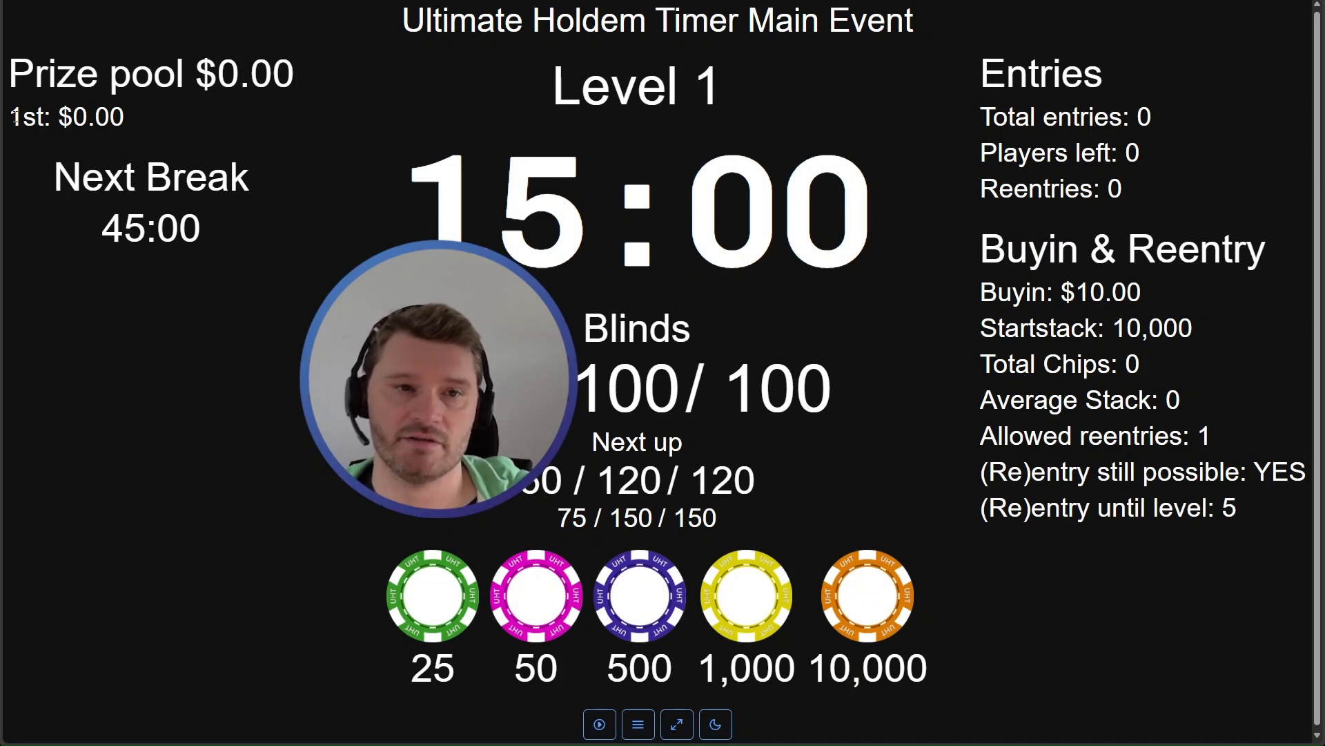
pyautogui.moveTo(8, 117); pyautogui.dragTo(51, 118)
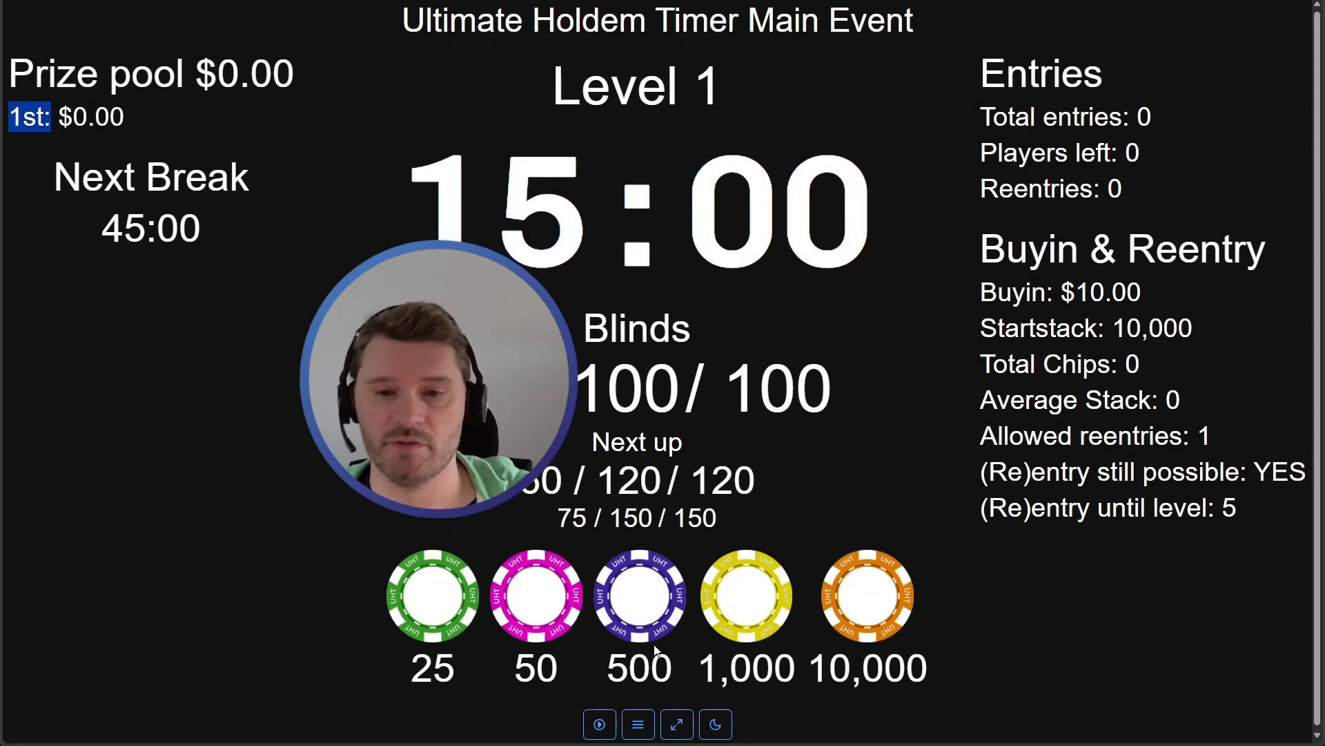
# Start the tournament clock and raise the number of entries to 4 in the tournament controls
pyautogui.click(599, 724)
pyautogui.click(644, 730)
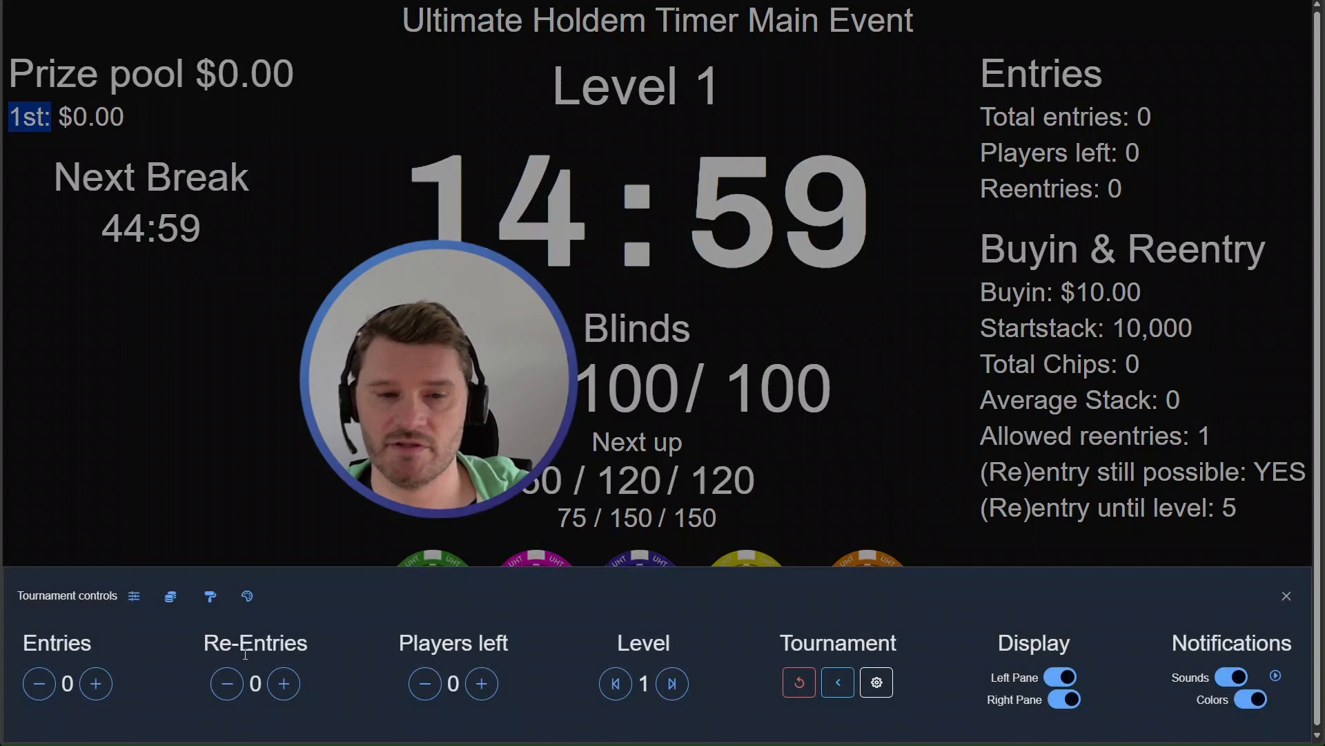
pyautogui.click(96, 683)
pyautogui.click(96, 684)
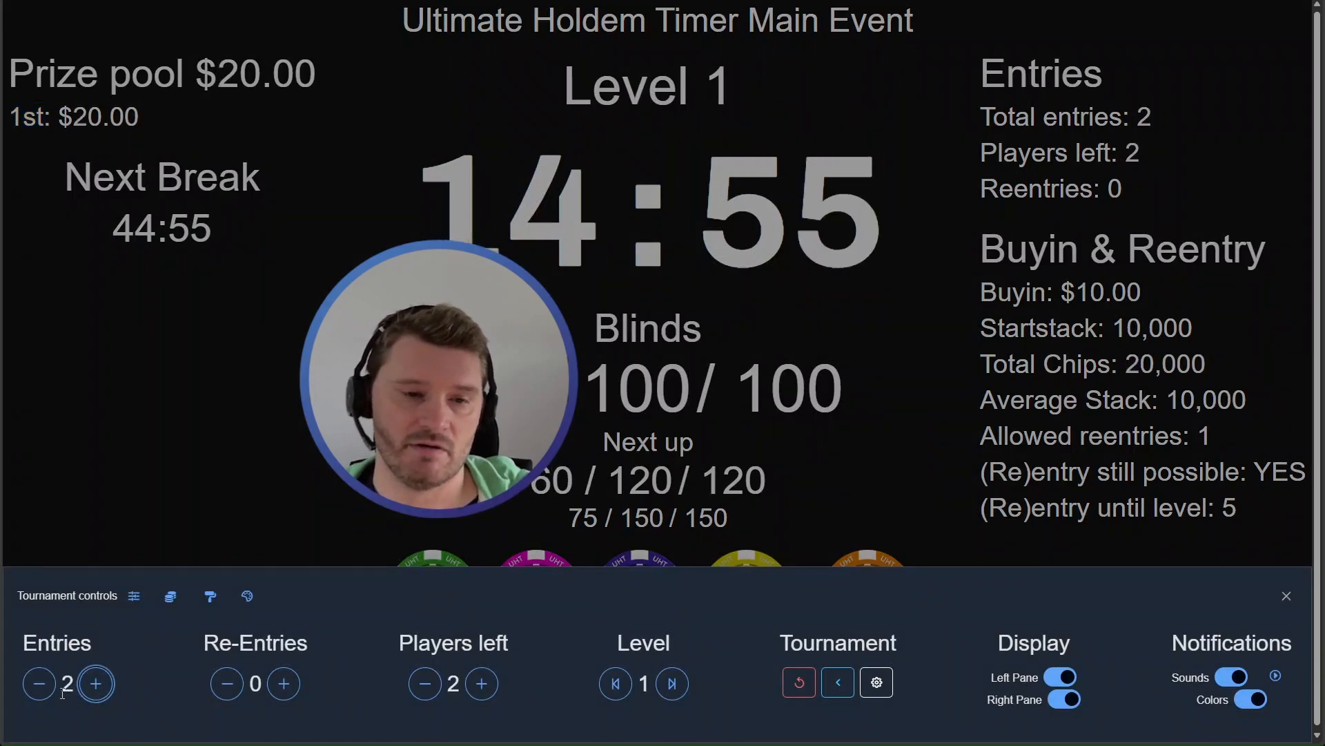
pyautogui.click(96, 687)
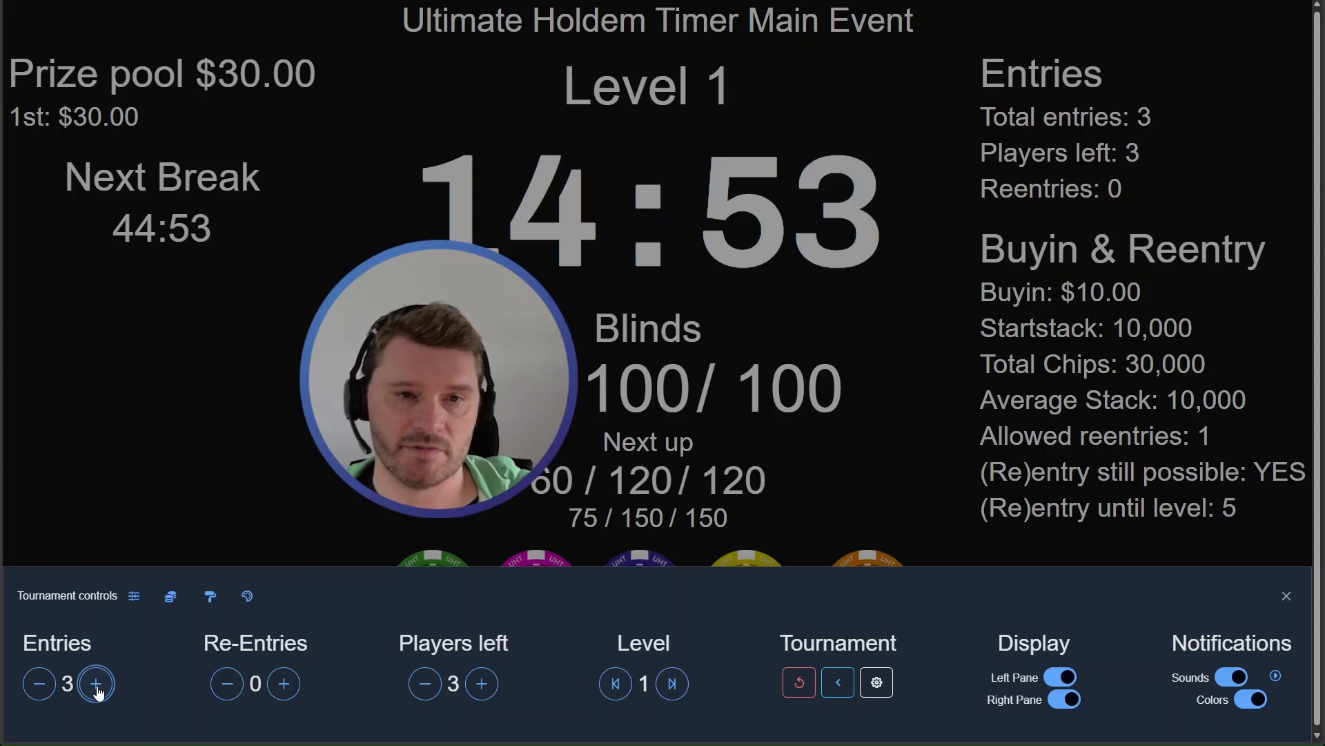
pyautogui.click(97, 687)
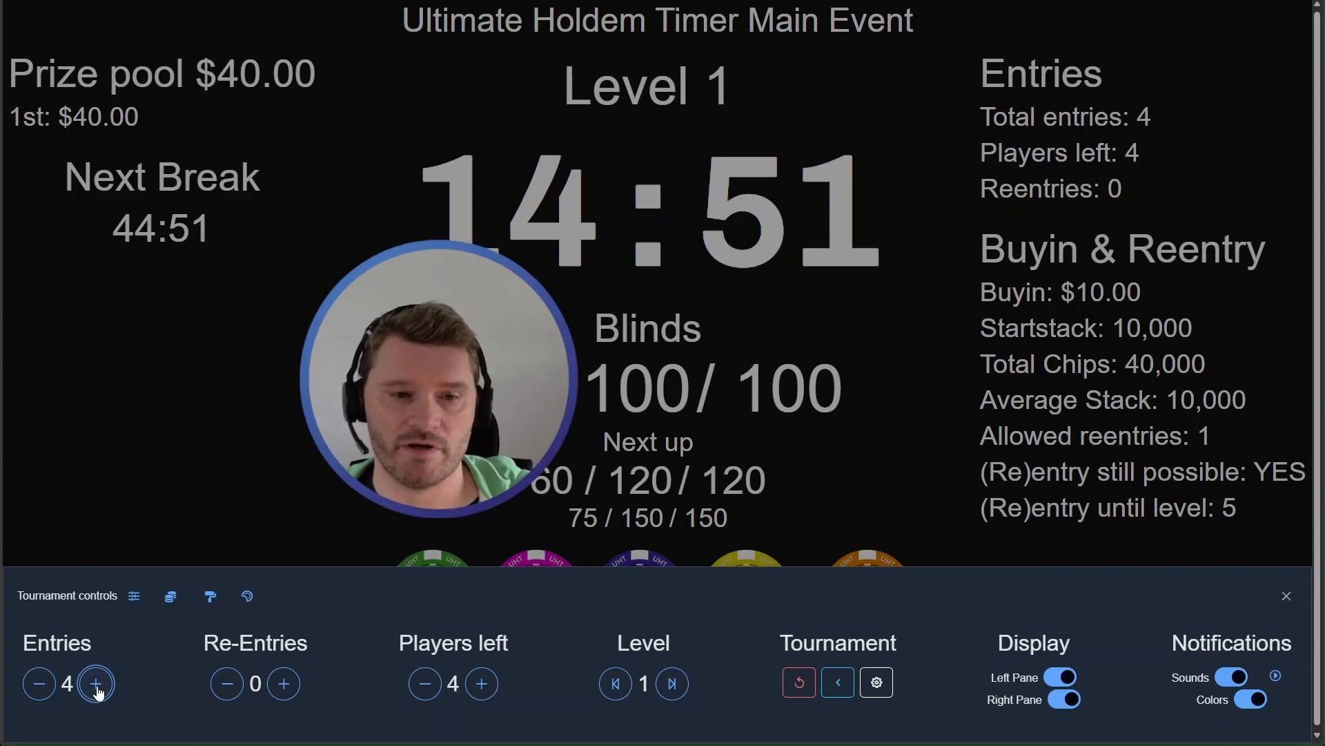
# Raise the number of entries to 11, checking the payouts at 5, 7 and 10 entries on the way
pyautogui.click(97, 687)
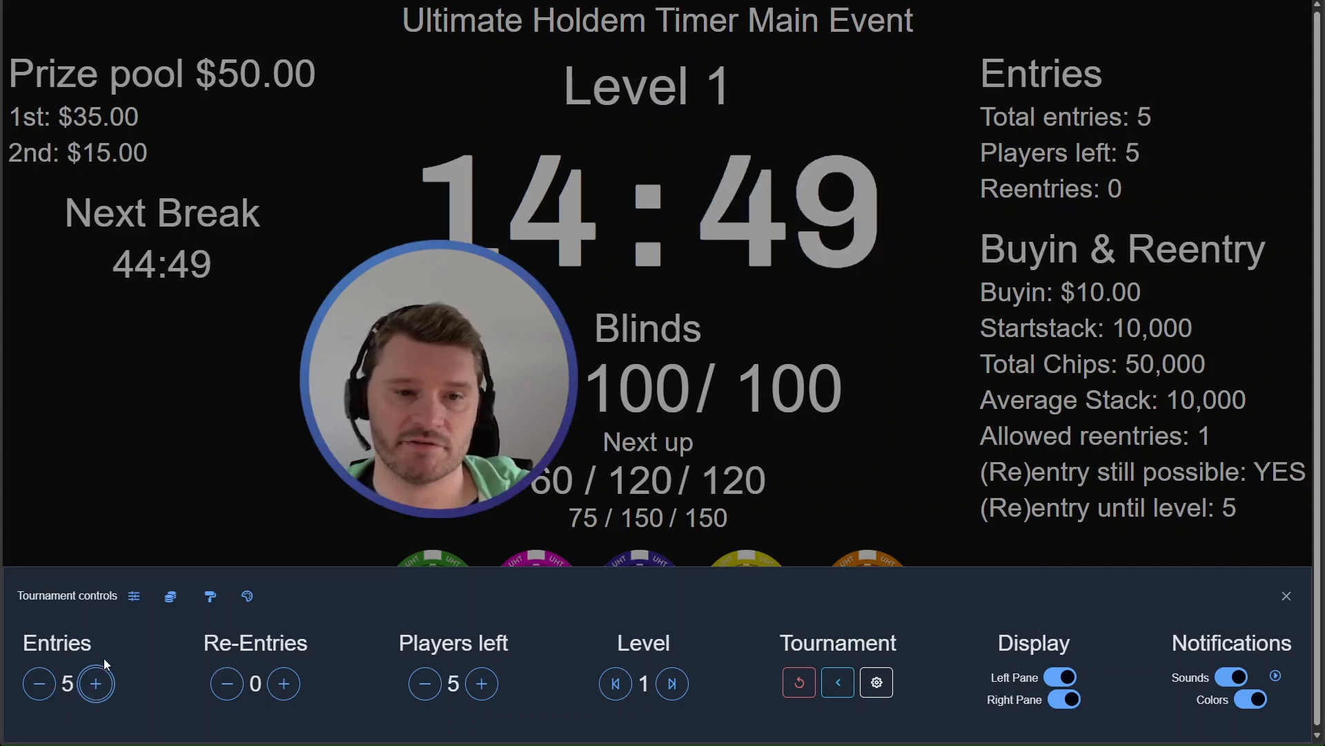
pyautogui.click(106, 693)
pyautogui.click(106, 693)
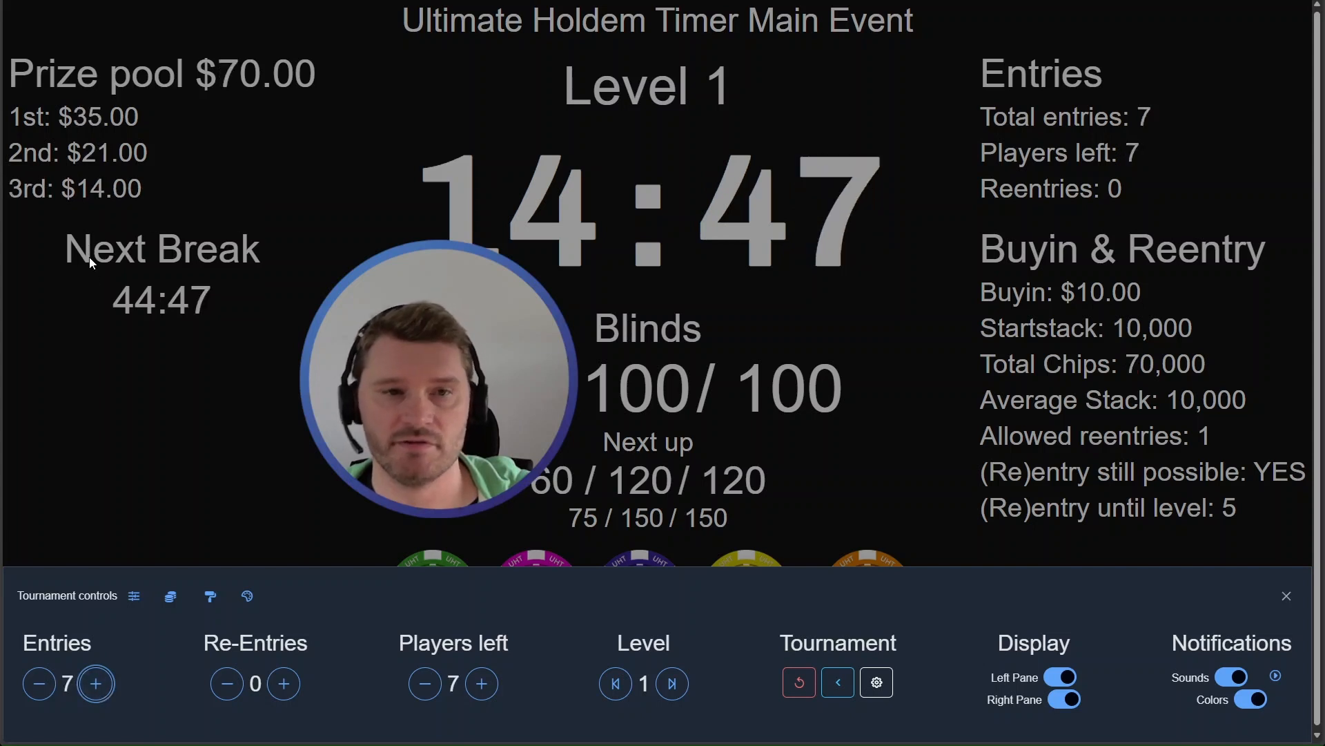
pyautogui.click(96, 685)
pyautogui.click(98, 686)
pyautogui.click(100, 687)
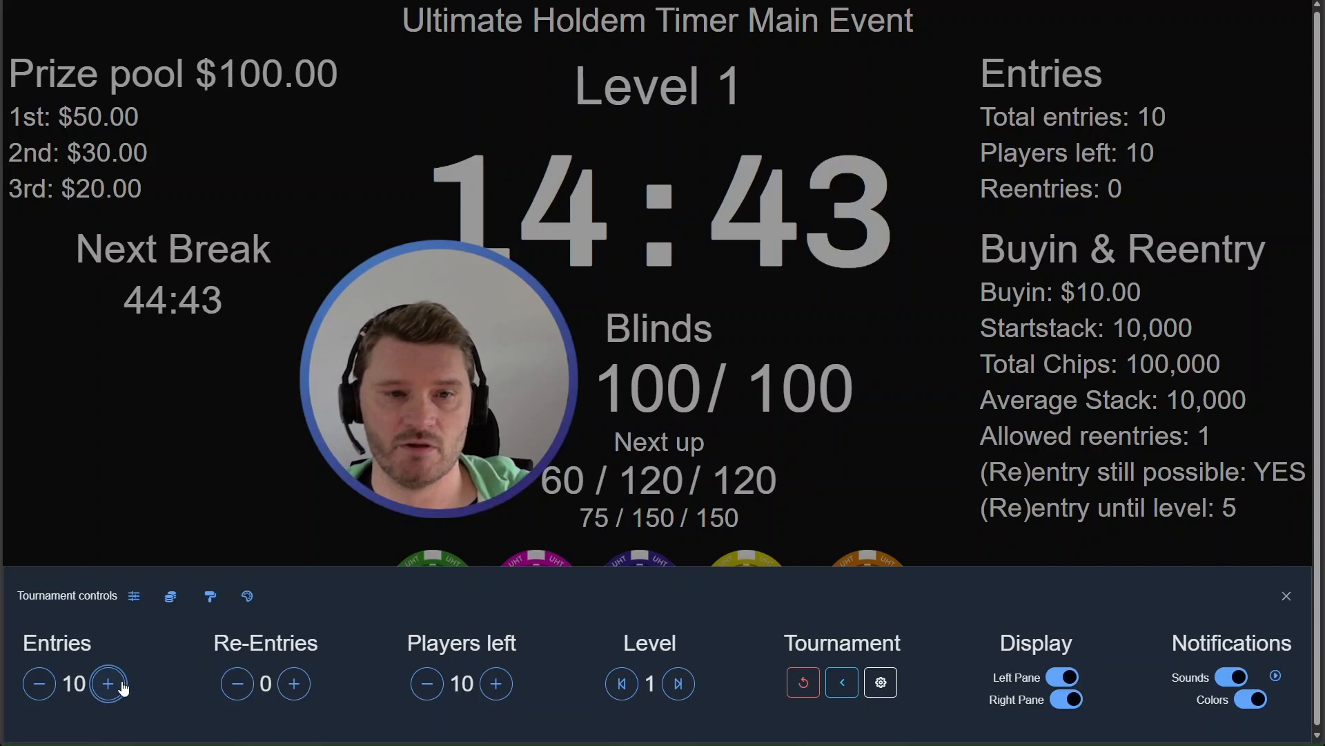
pyautogui.click(107, 685)
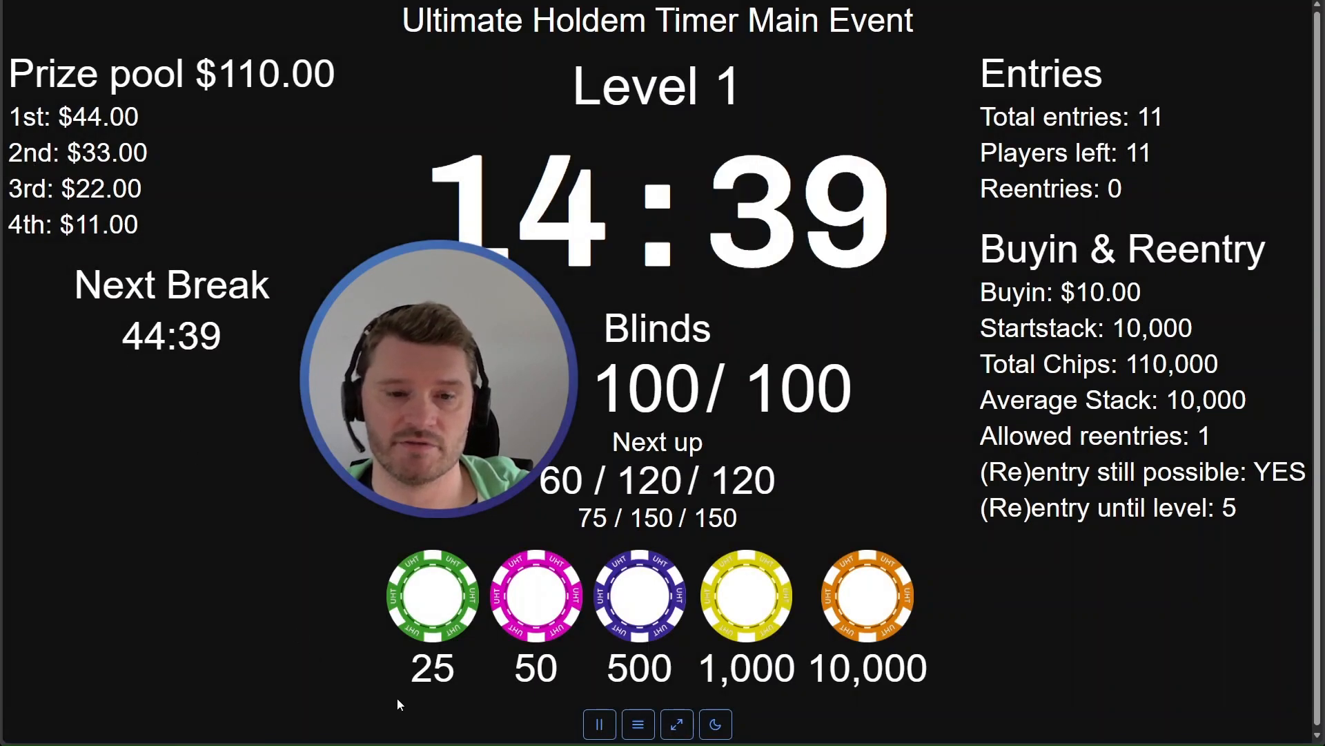
# Raise the number of entries to 14 in the tournament controls, checking the payouts, and pause the tournament clock
pyautogui.click(638, 724)
pyautogui.click(107, 683)
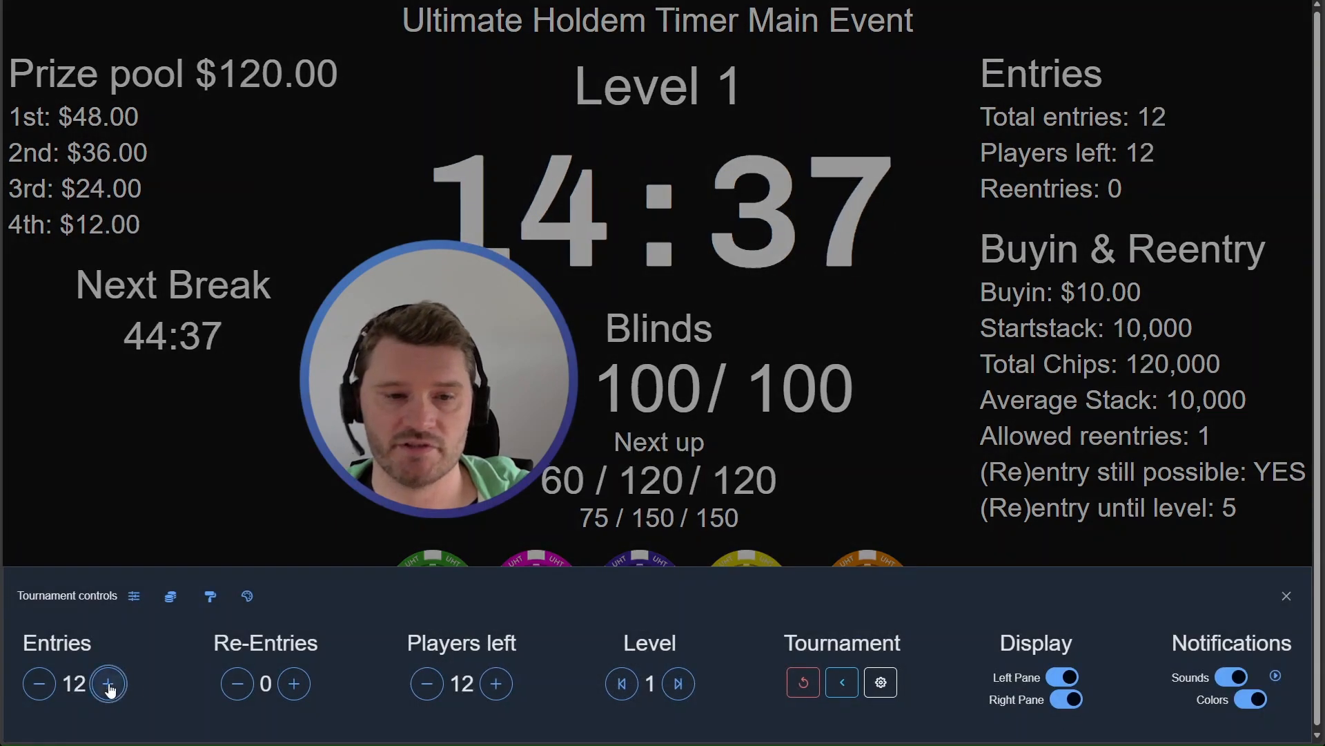
pyautogui.click(107, 683)
pyautogui.click(107, 683)
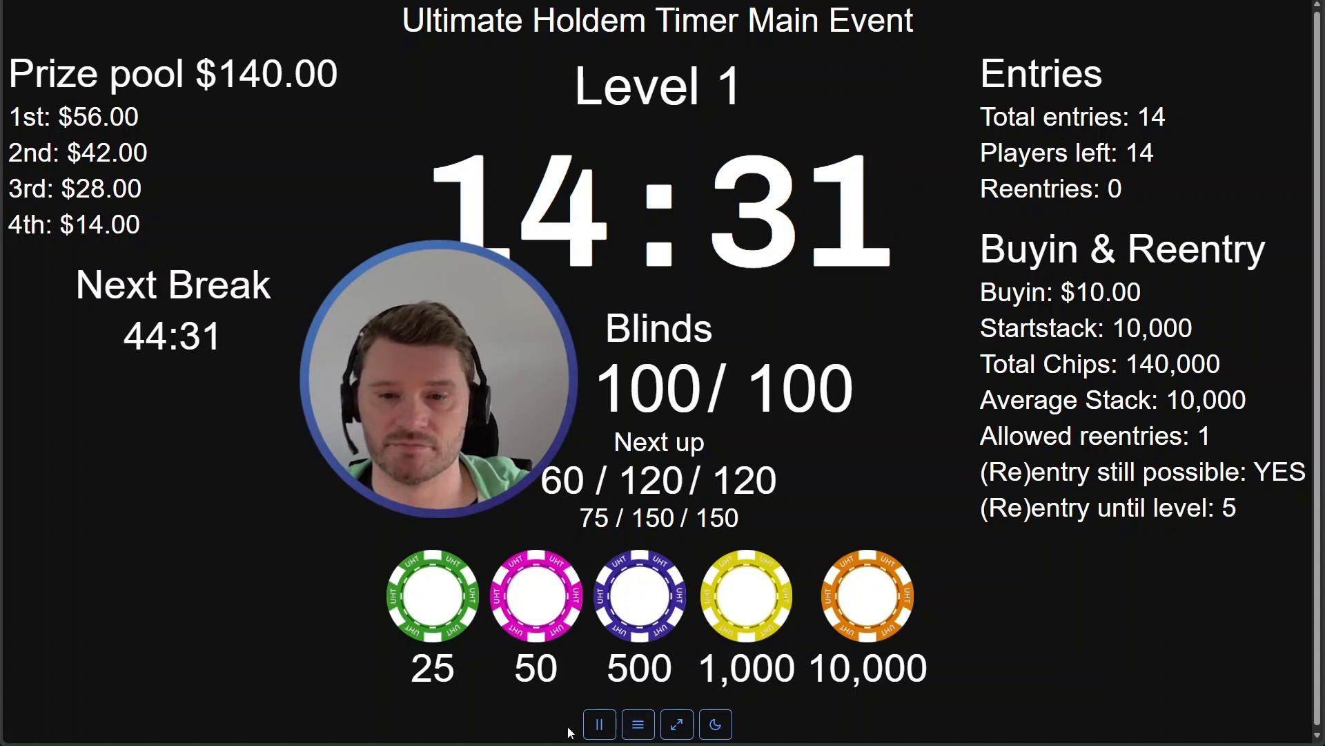
pyautogui.click(600, 724)
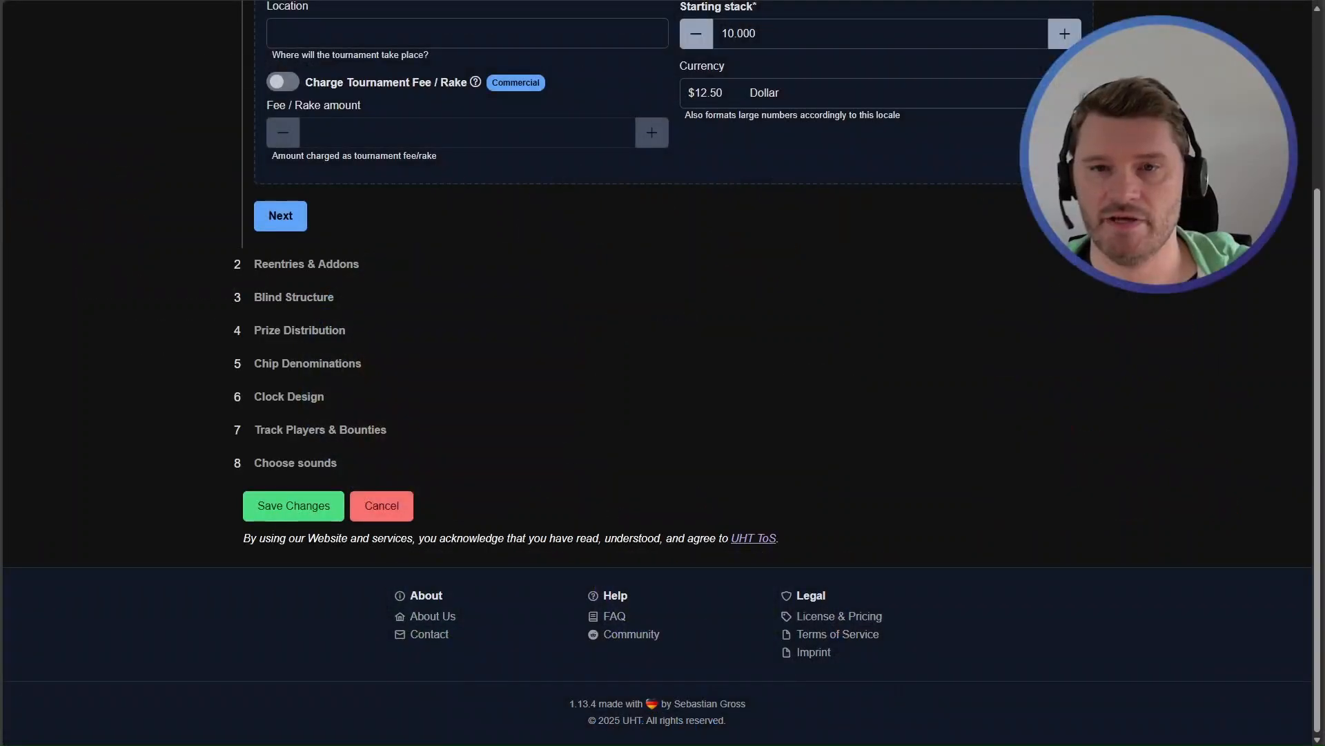
# Open the tournament's Prize Distribution settings for editing and examine the 2-4 and 5-6 buy-in brackets
pyautogui.scroll(3, 467, 263)
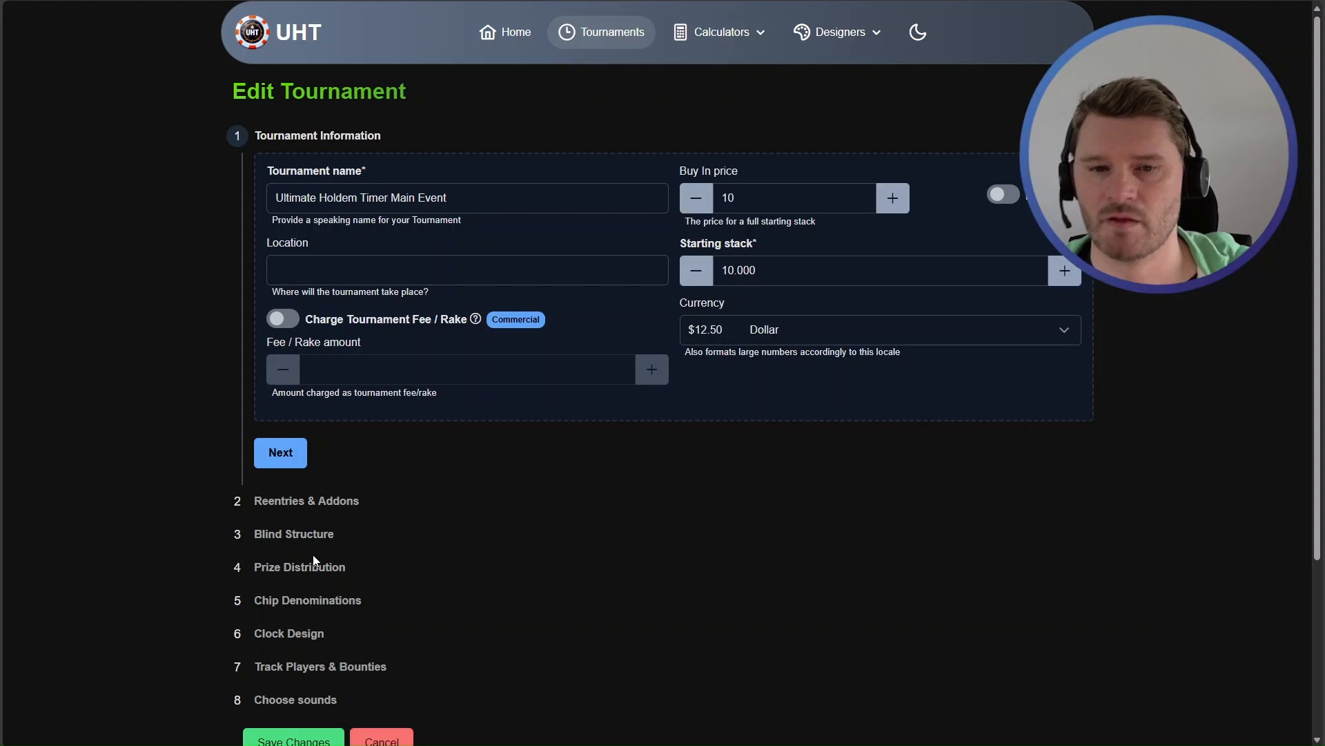
pyautogui.click(300, 568)
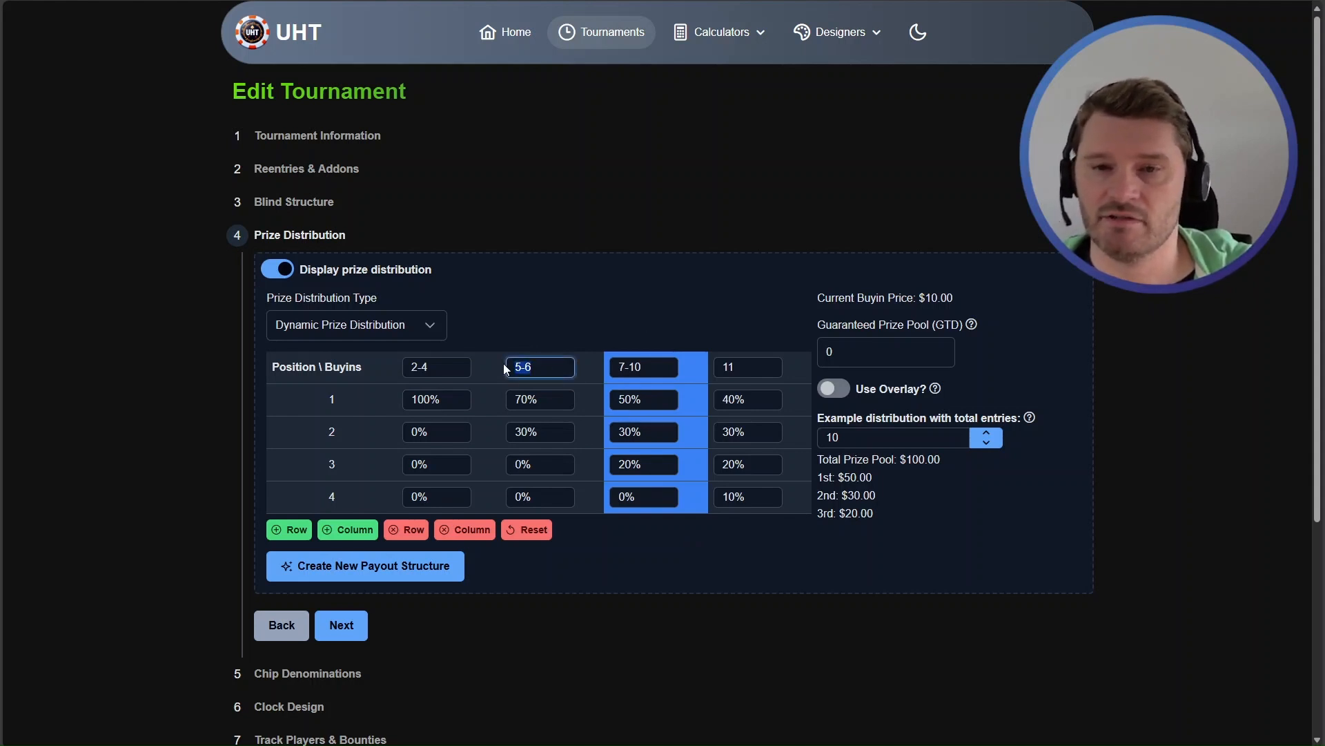
pyautogui.click(535, 363)
pyautogui.click(573, 324)
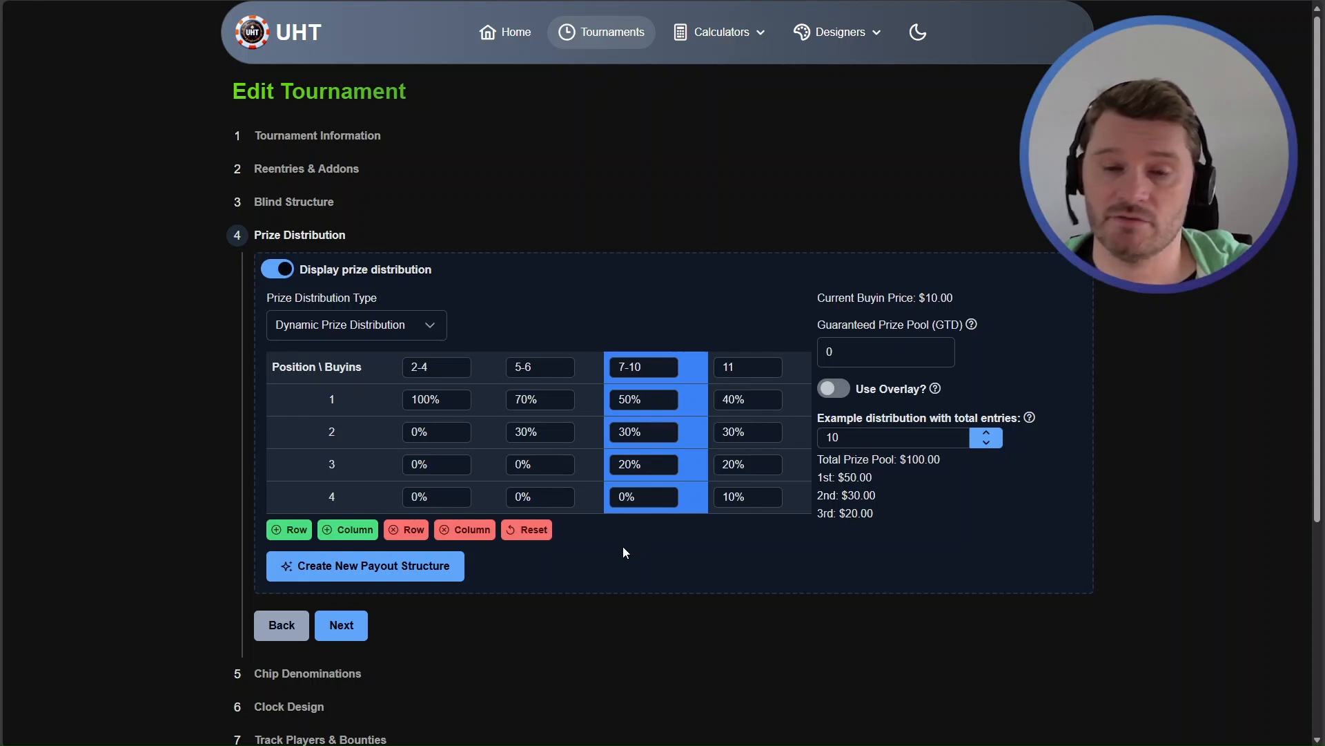
pyautogui.doubleClick(418, 376)
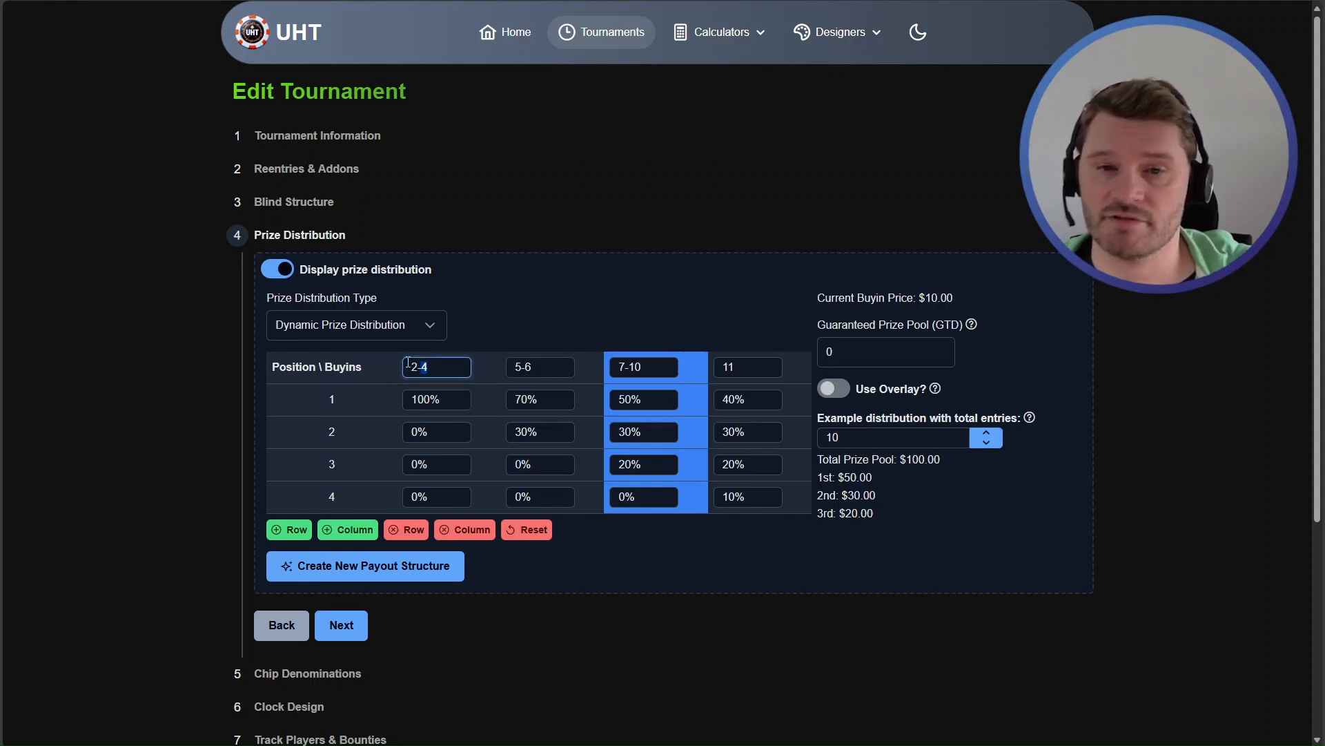
pyautogui.click(515, 325)
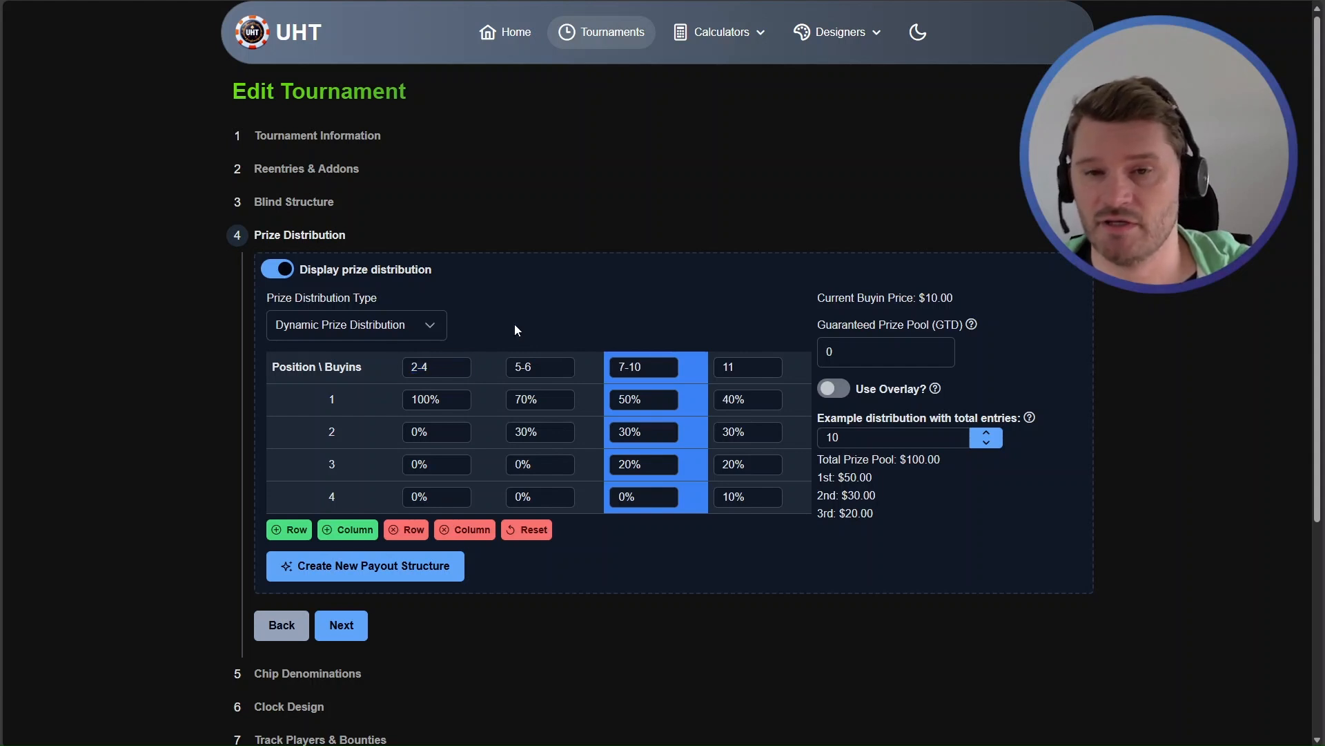
# Change the second buy-in bracket to 4-6 so that it overlaps the 2-4 bracket, and compare the two brackets
pyautogui.click(510, 366)
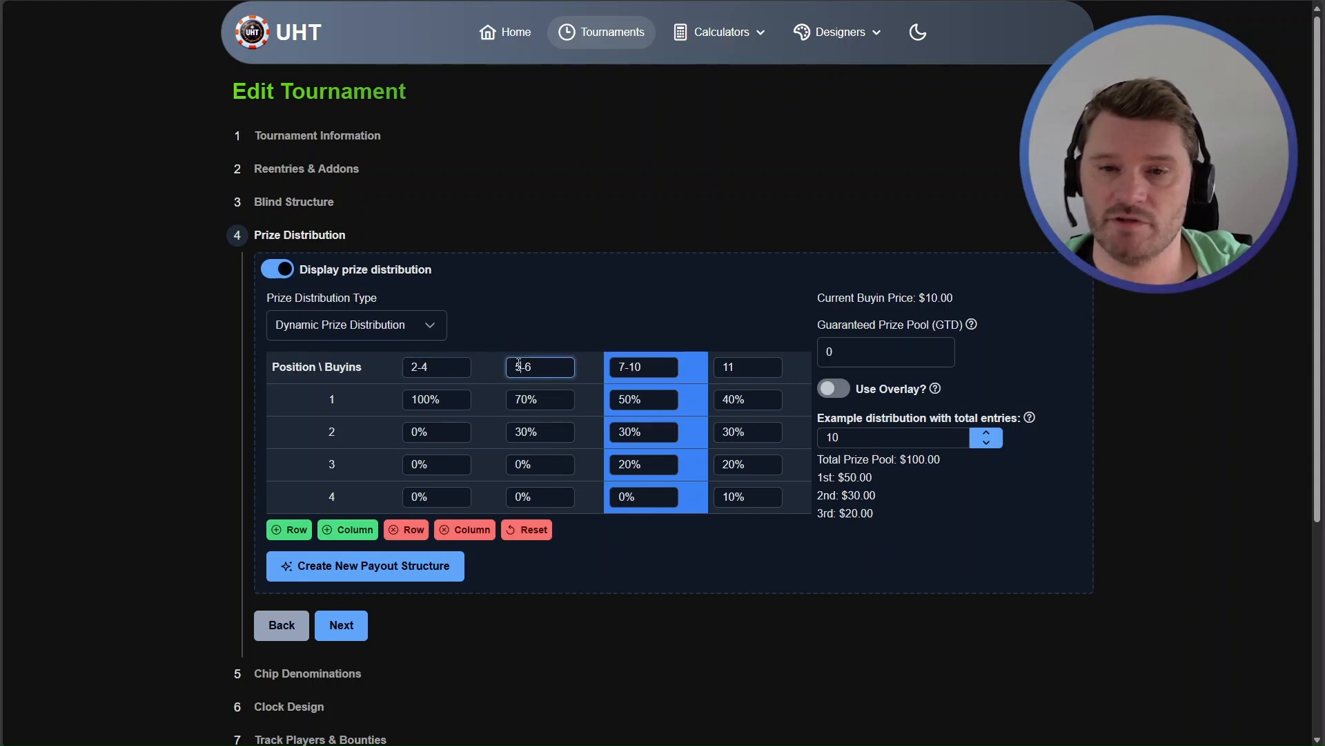
pyautogui.write('4')
pyautogui.click(577, 317)
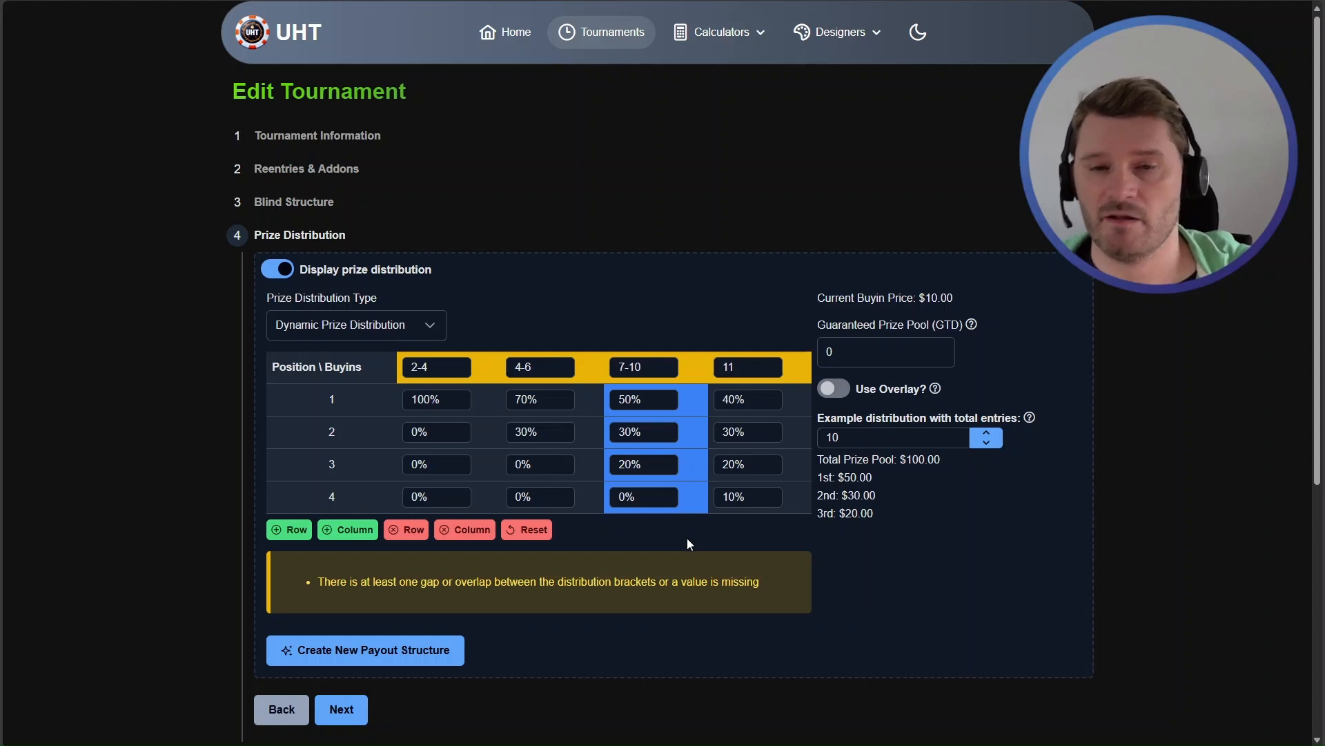
pyautogui.doubleClick(428, 368)
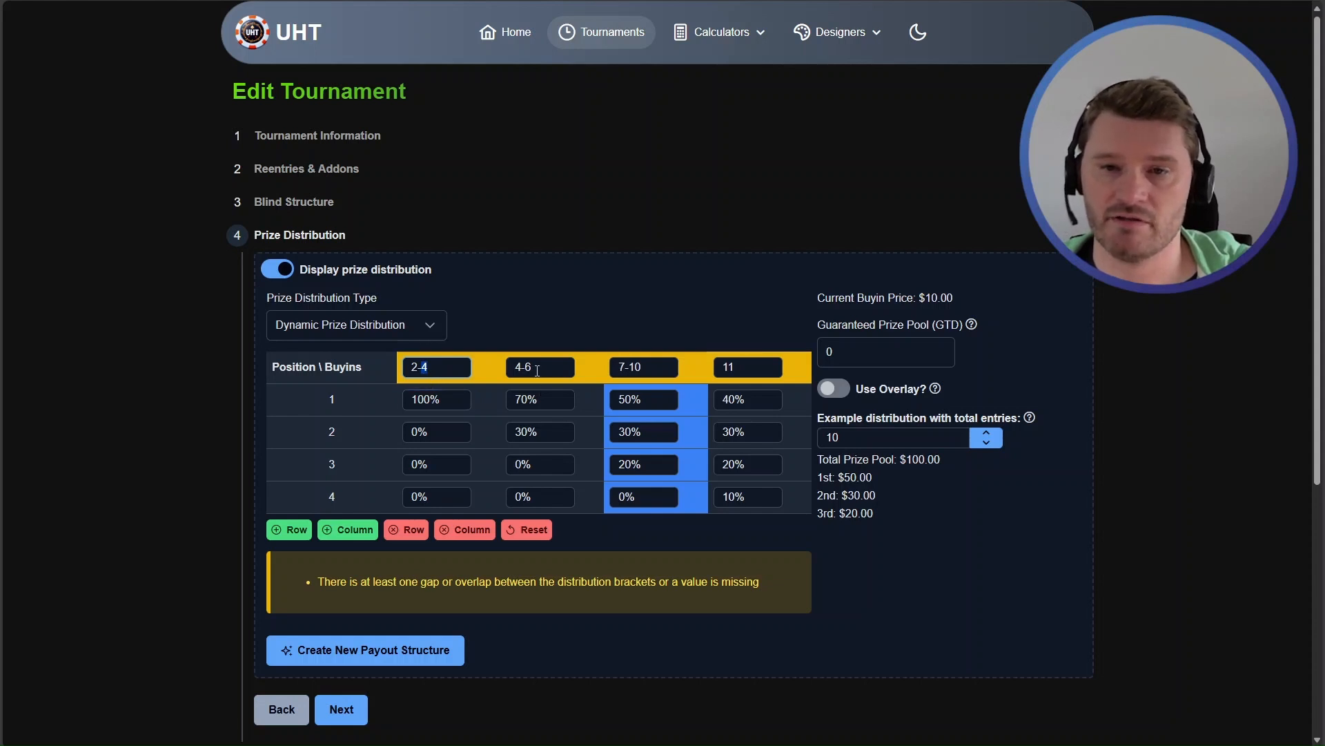
pyautogui.moveTo(515, 368); pyautogui.dragTo(539, 366)
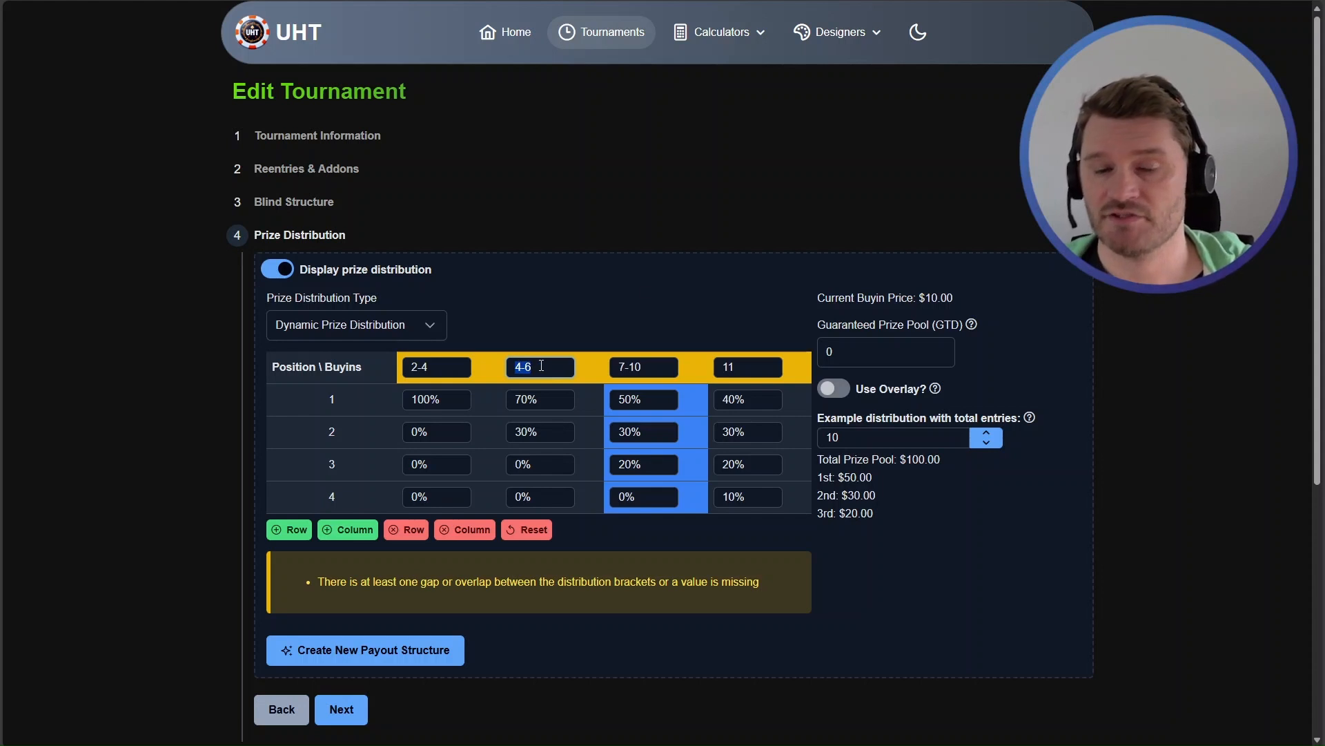
pyautogui.click(630, 288)
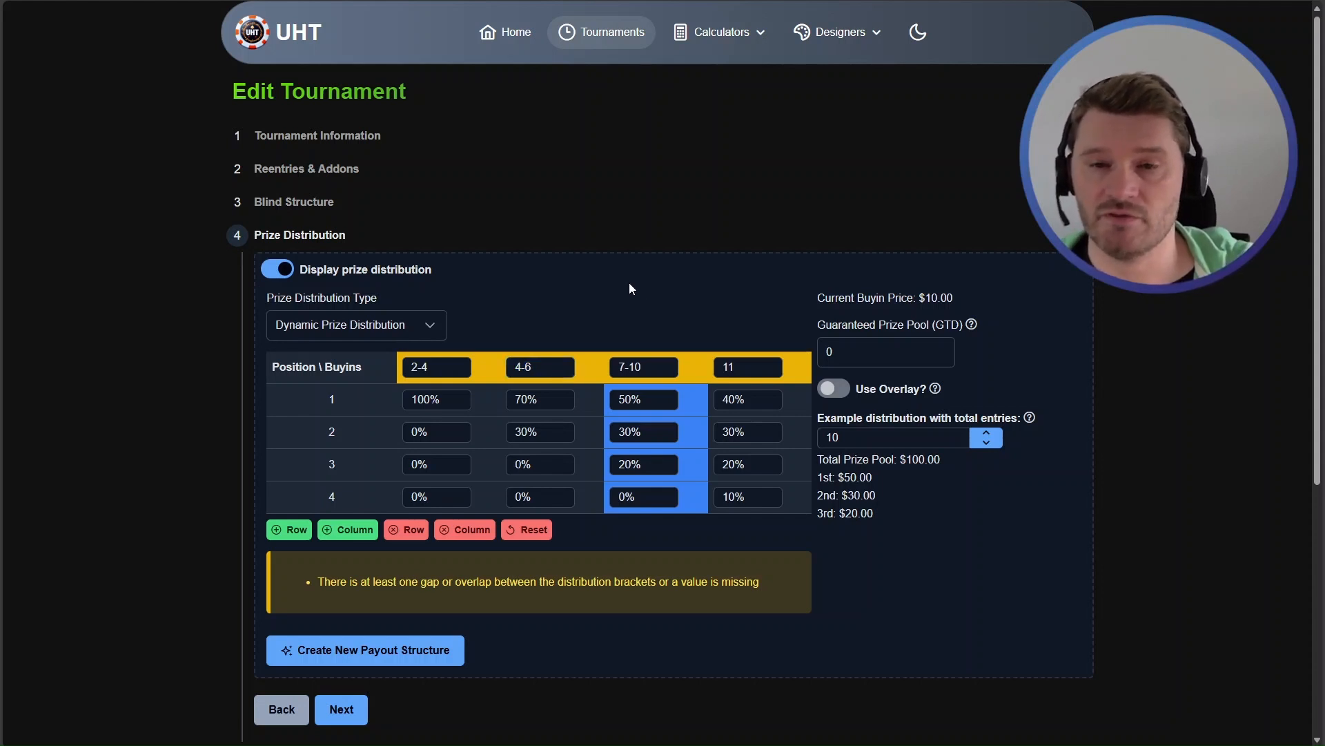
# Lower the total entries of the example distribution to 4 and check which bracket applies
pyautogui.moveTo(443, 360)
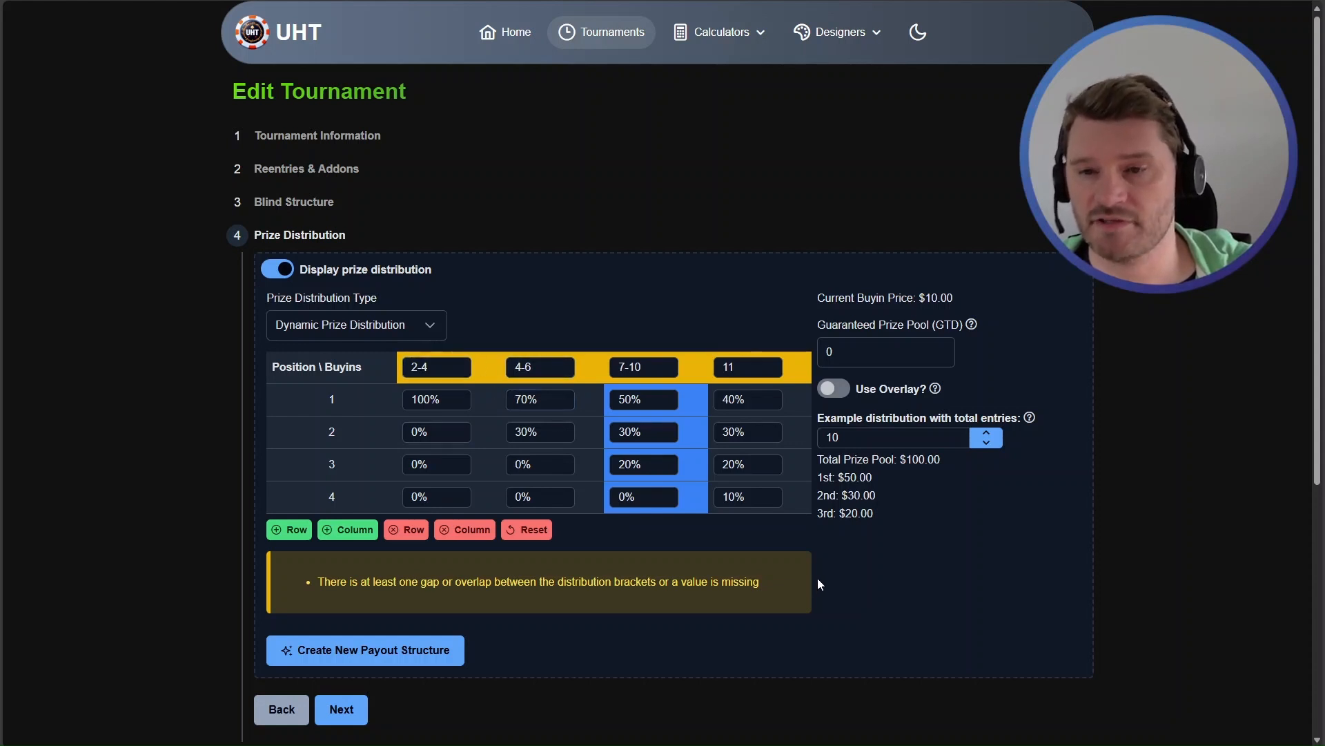
pyautogui.click(988, 444)
pyautogui.click(988, 443)
pyautogui.click(988, 443)
pyautogui.click(987, 443)
pyautogui.click(988, 444)
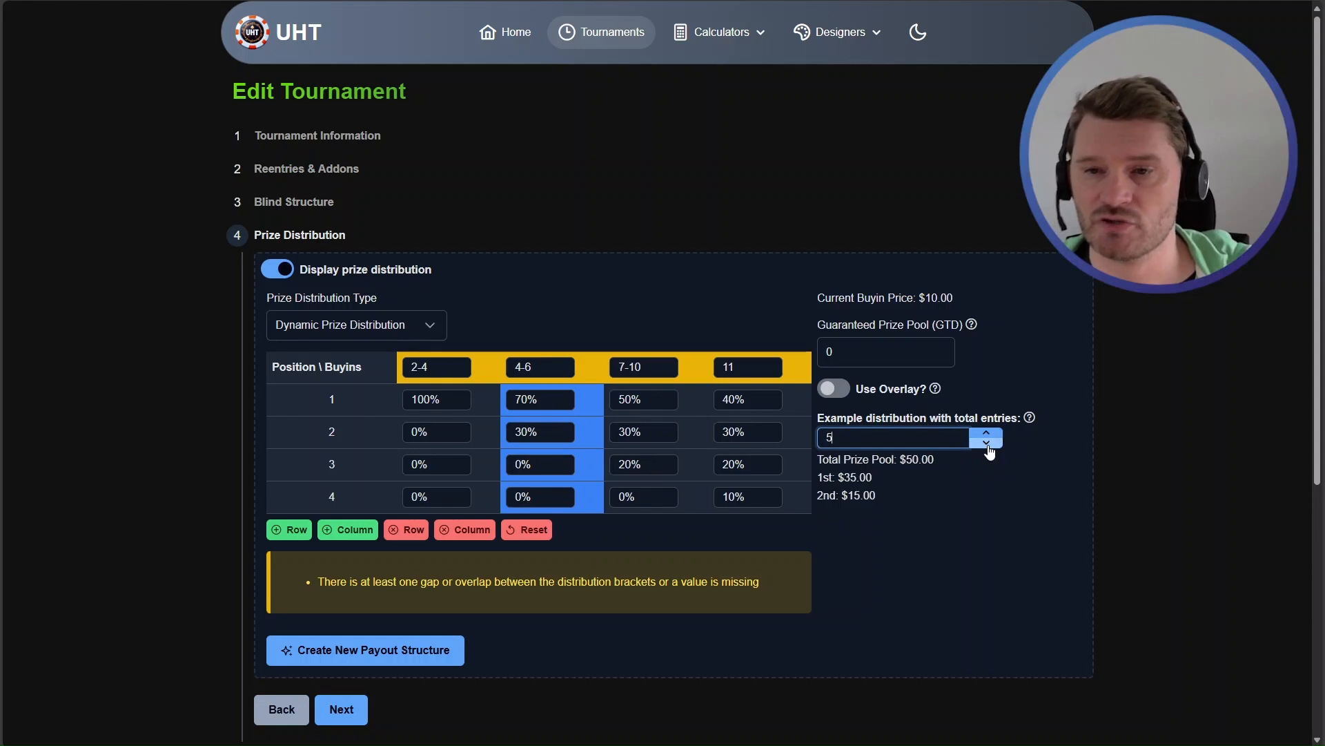
pyautogui.click(987, 443)
pyautogui.doubleClick(822, 437)
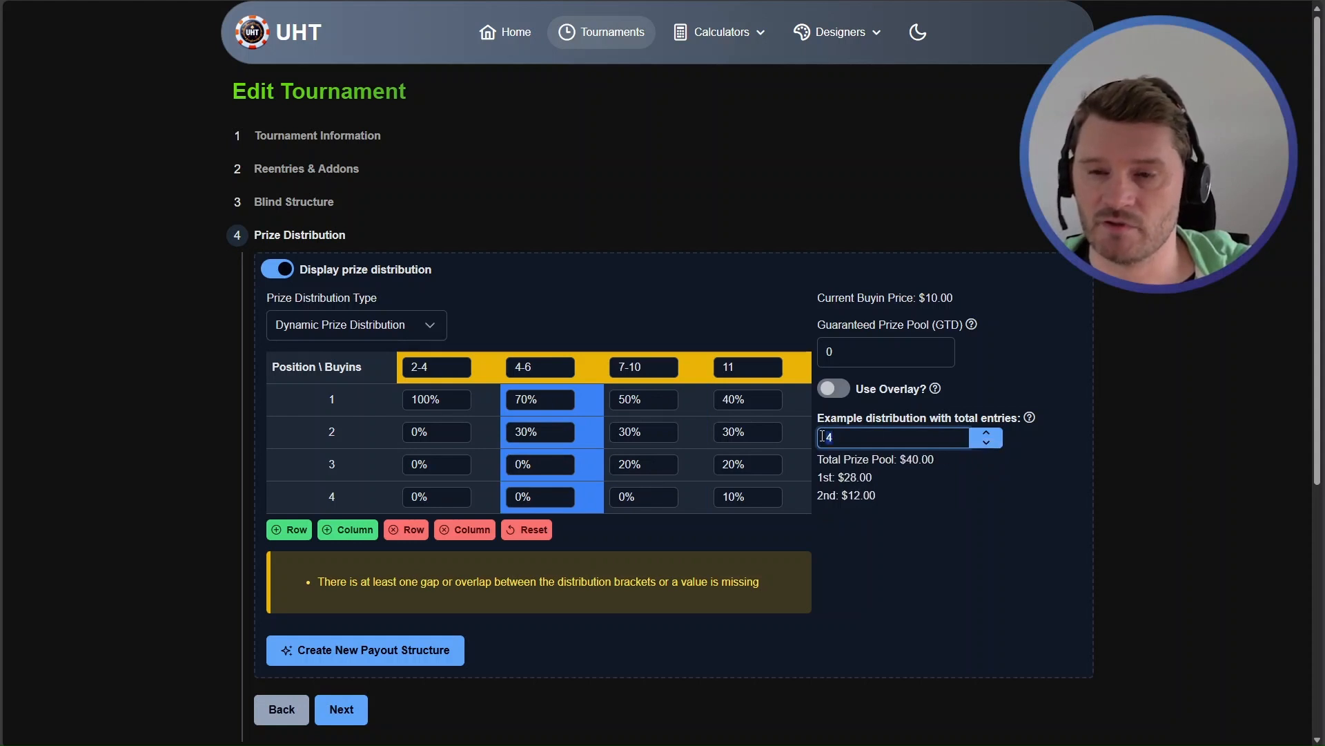
pyautogui.click(826, 472)
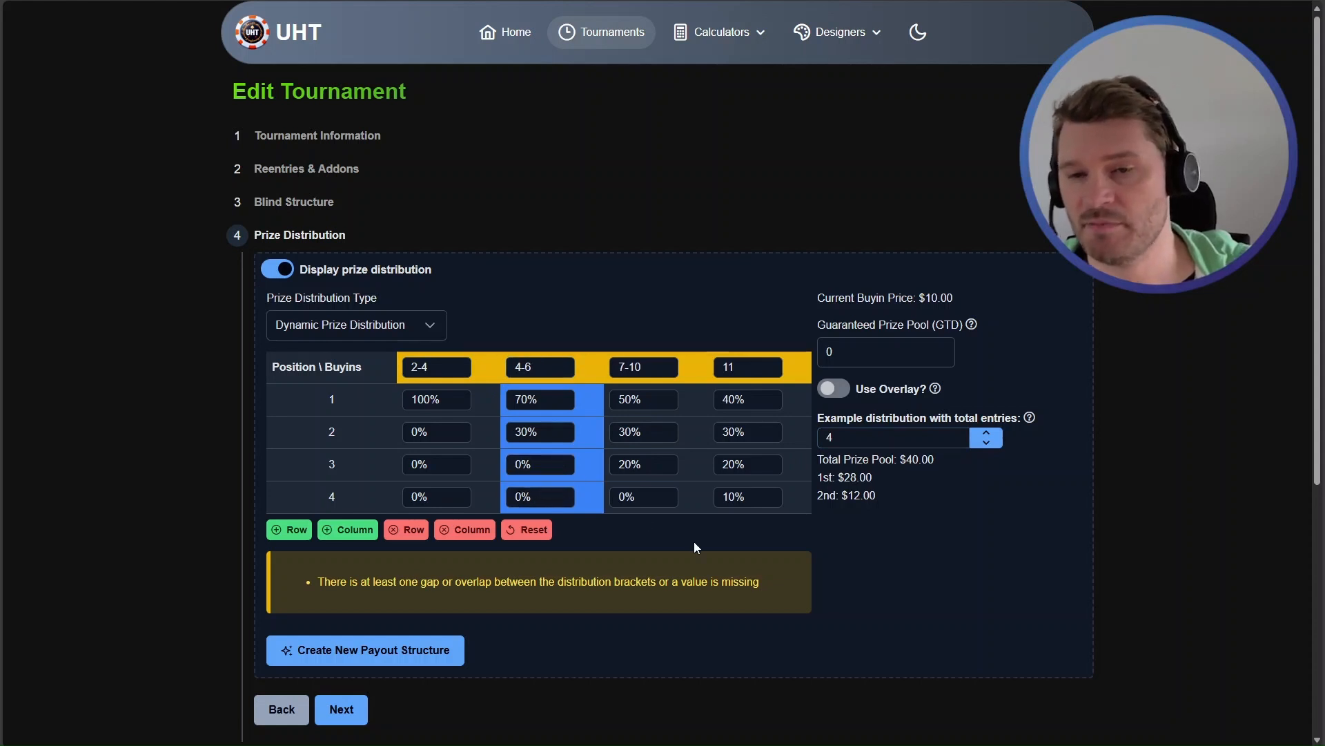
# Read the hint and warning about overlapping brackets, and set the second buy-in bracket back to 5-6
pyautogui.moveTo(557, 365)
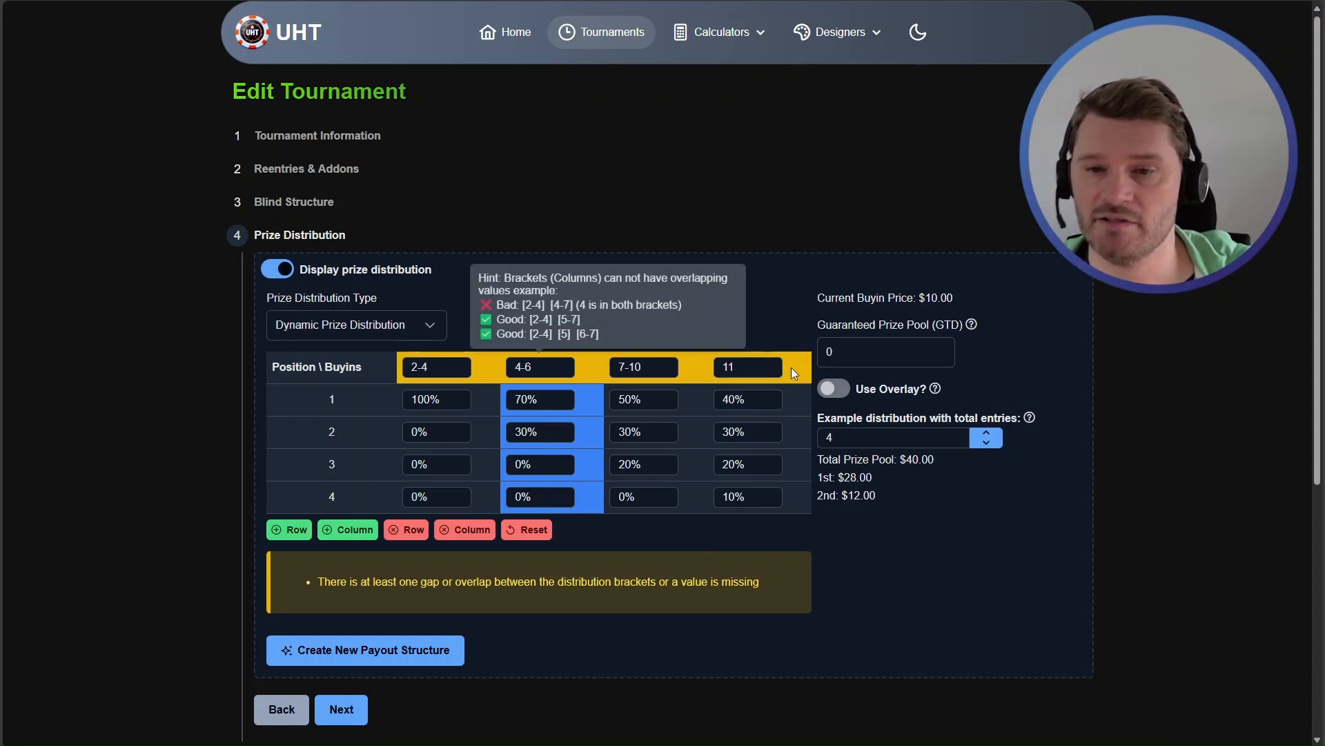
pyautogui.moveTo(398, 581); pyautogui.dragTo(534, 584)
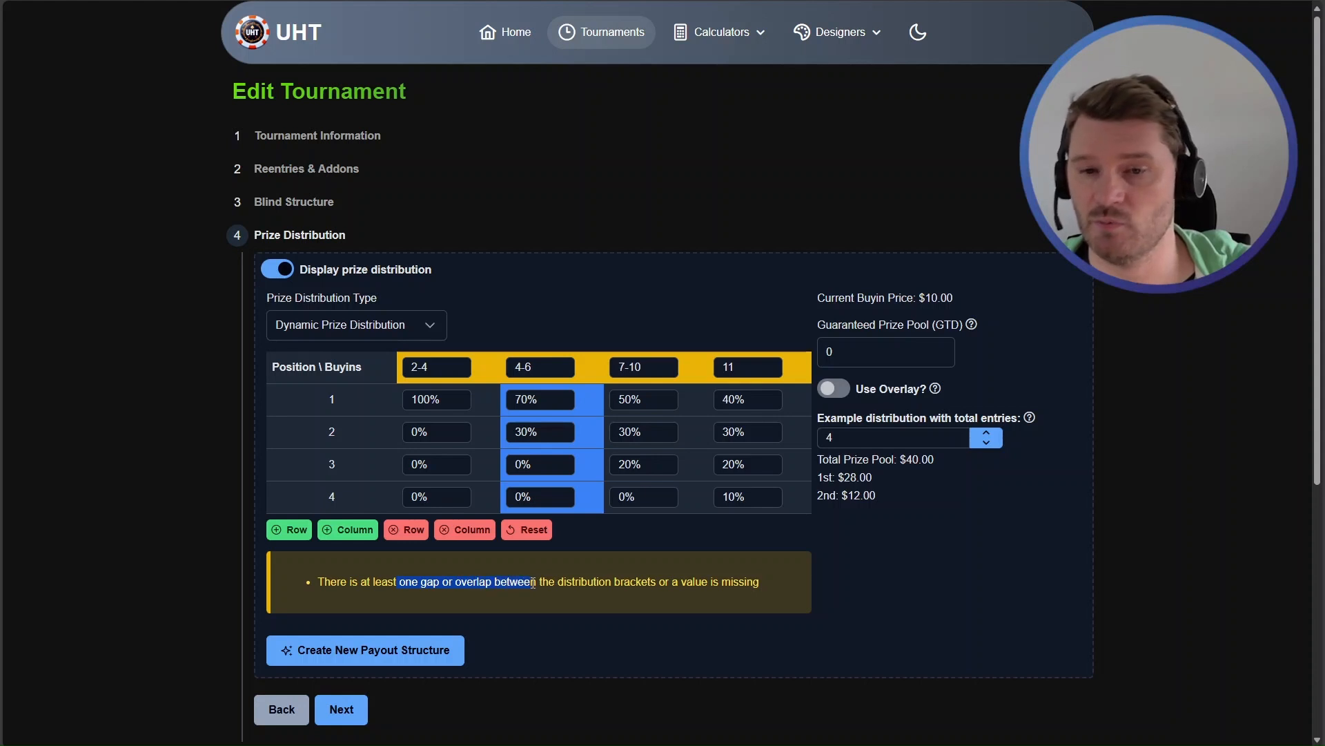
pyautogui.click(613, 538)
pyautogui.moveTo(590, 357)
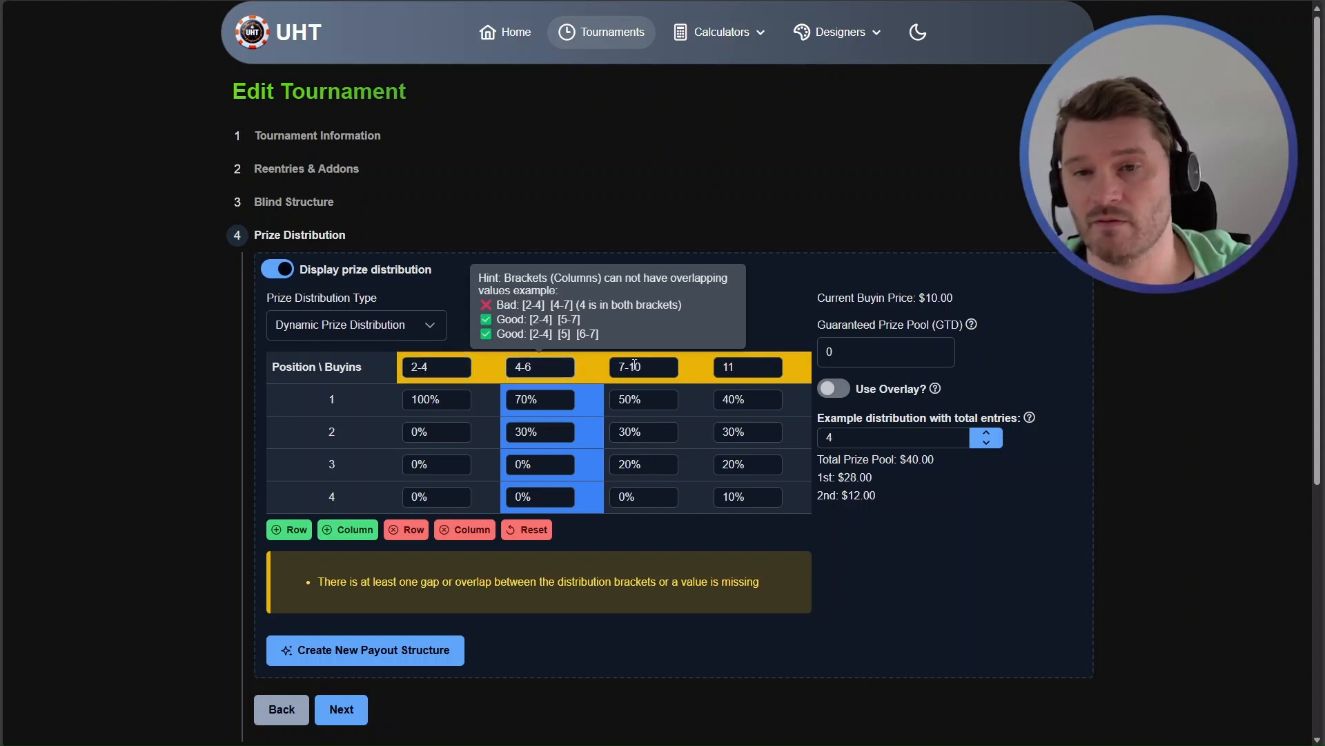
pyautogui.click(513, 368)
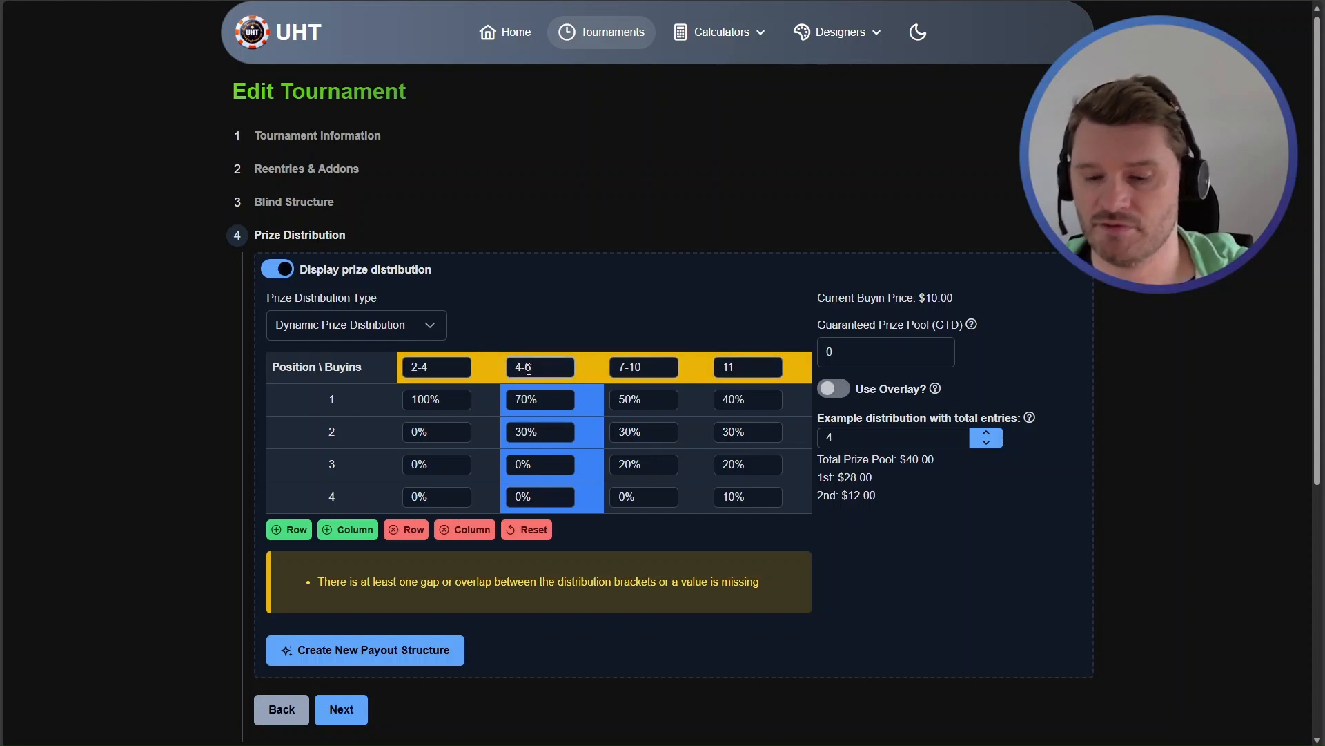
pyautogui.press('Delete')
pyautogui.write('5')
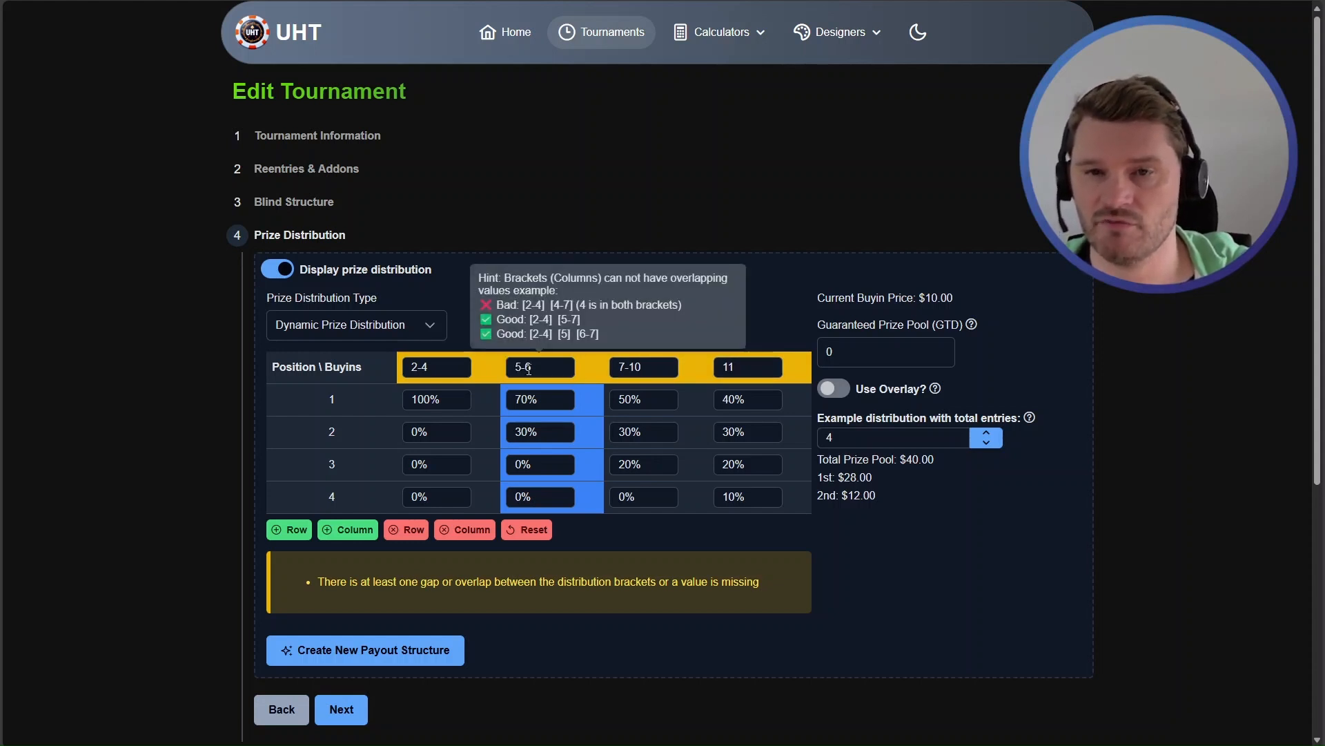
pyautogui.click(623, 537)
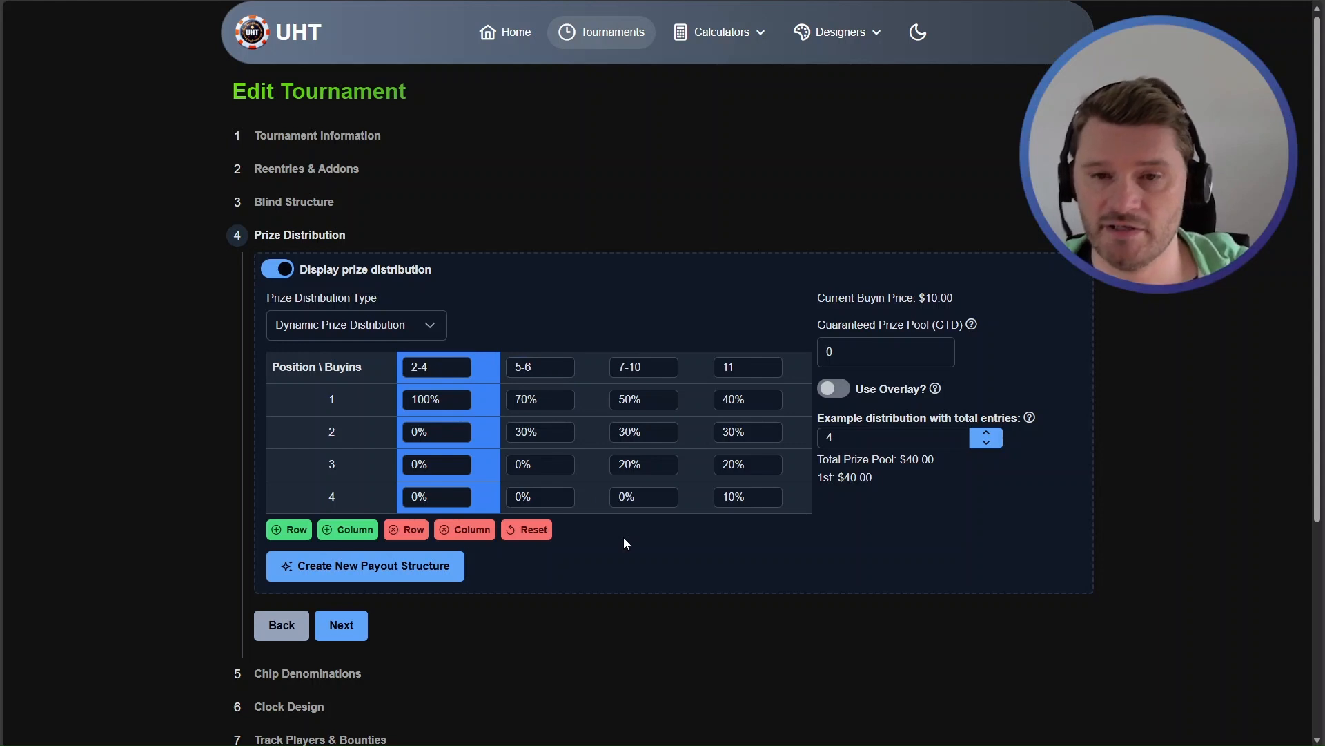
pyautogui.click(838, 442)
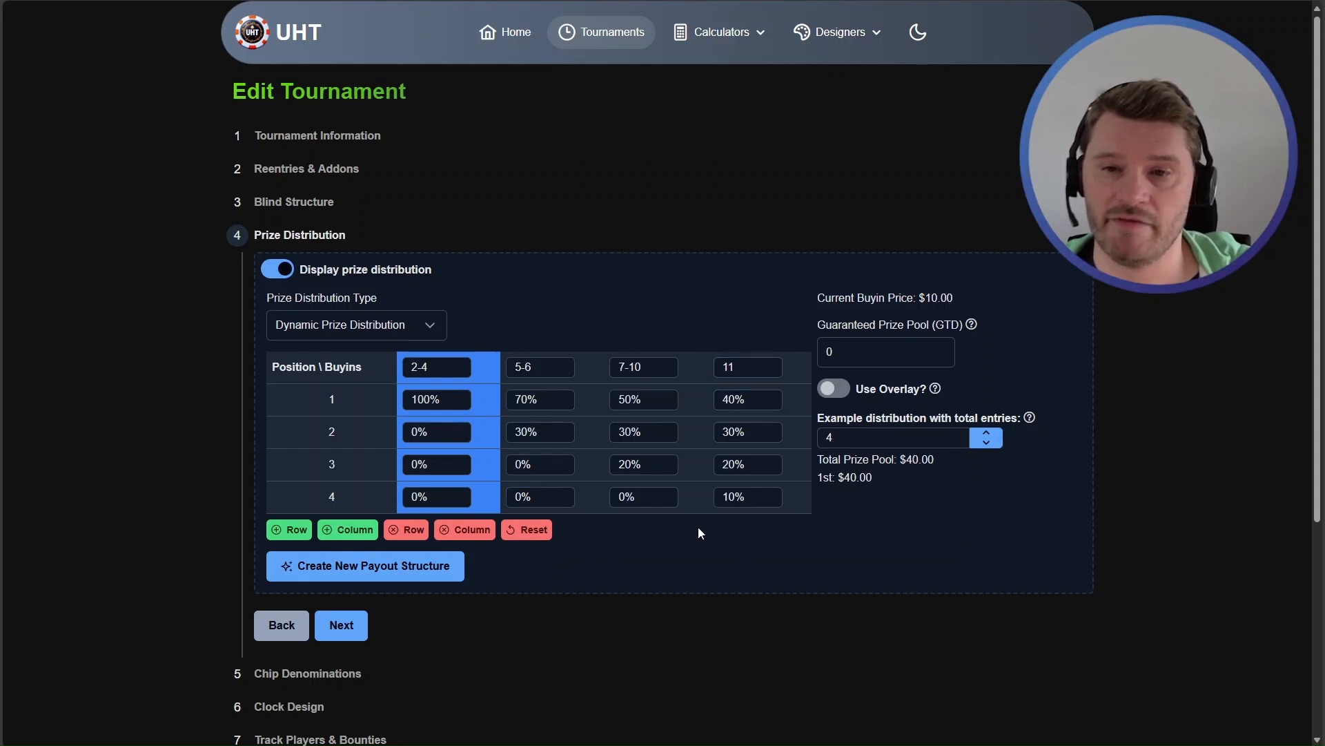
# Remove the last column of the payout table and add a new one for the 11 buy-ins bracket
pyautogui.click(463, 530)
pyautogui.click(349, 530)
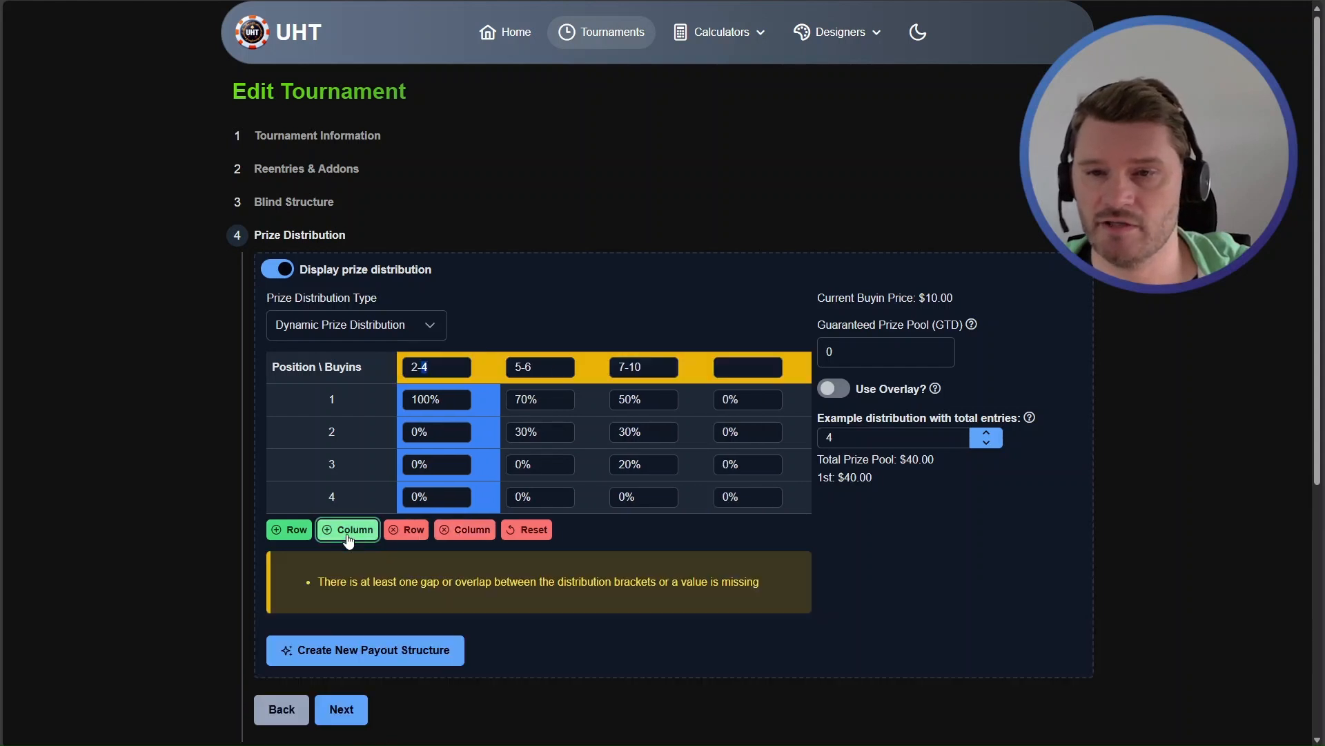
pyautogui.click(733, 370)
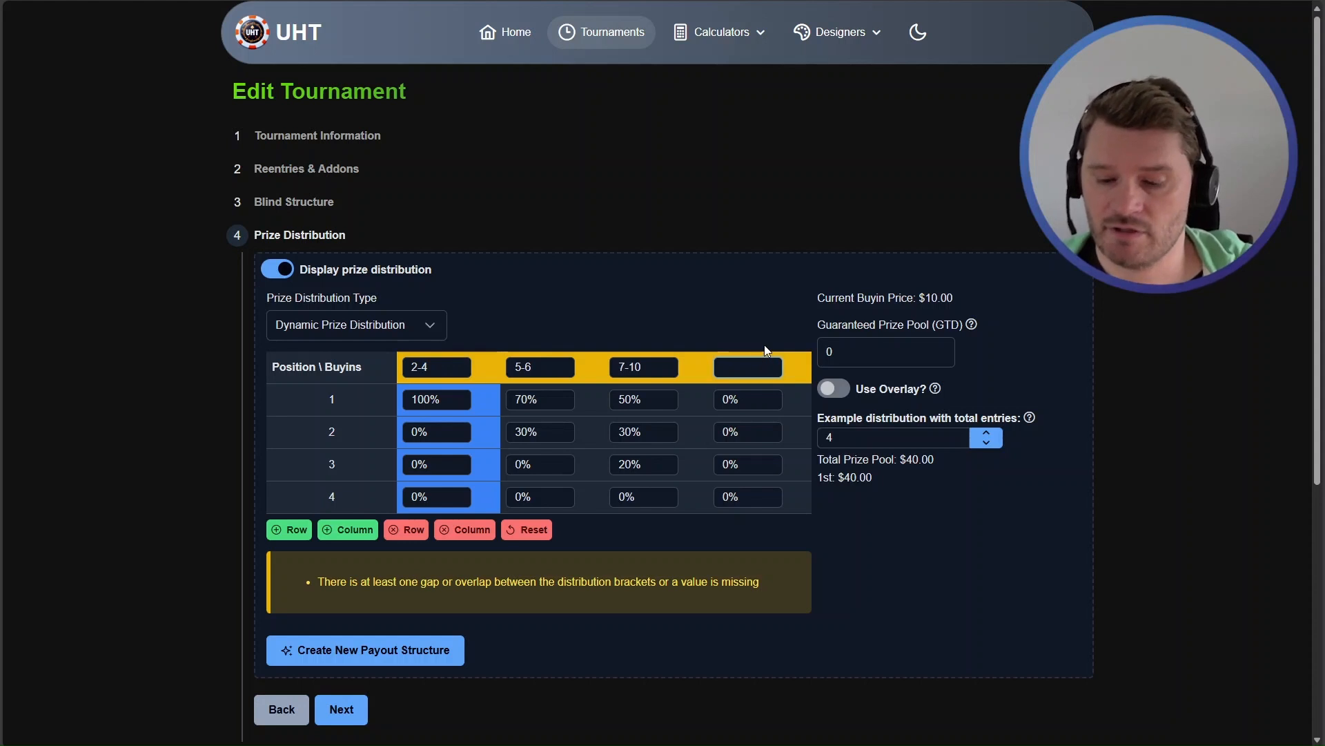
pyautogui.write('11')
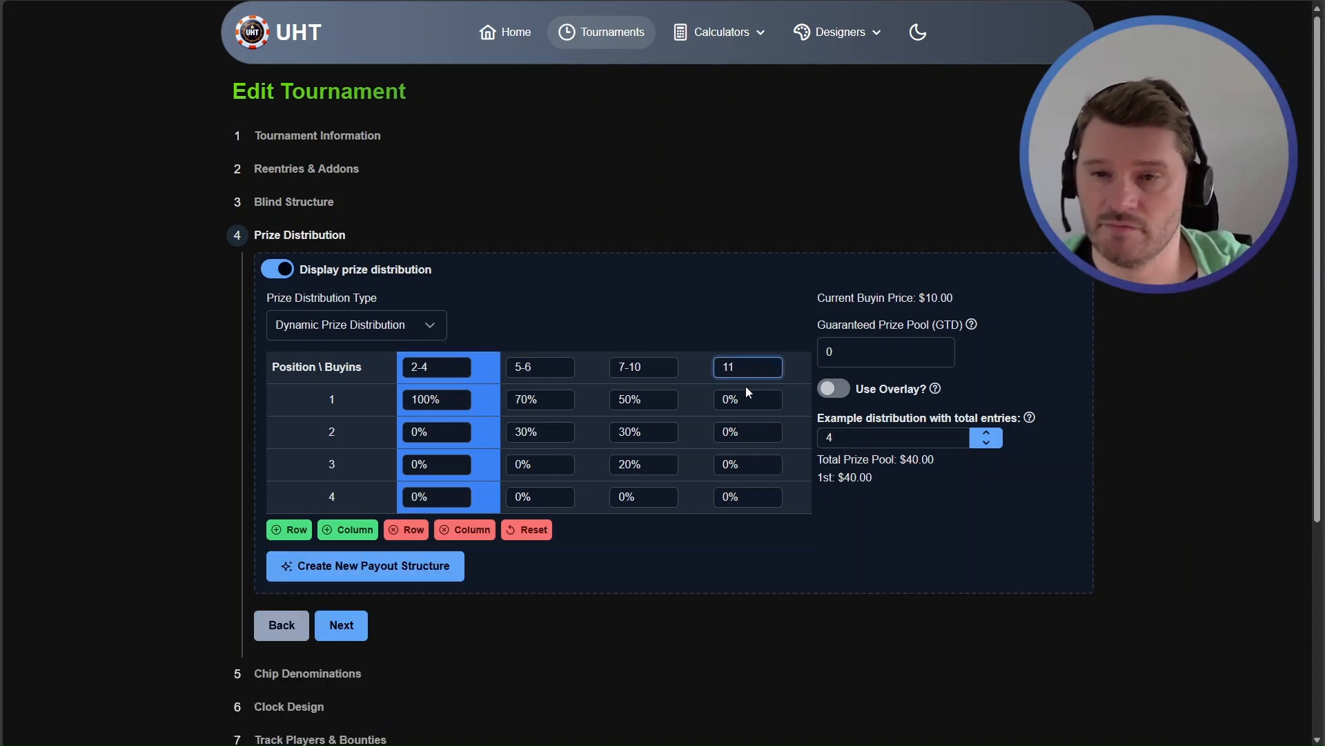
# Enter fixed prizes of 40, 30, 20 and 10 for positions 1 to 4 in the 11 buy-ins bracket
pyautogui.click(717, 399)
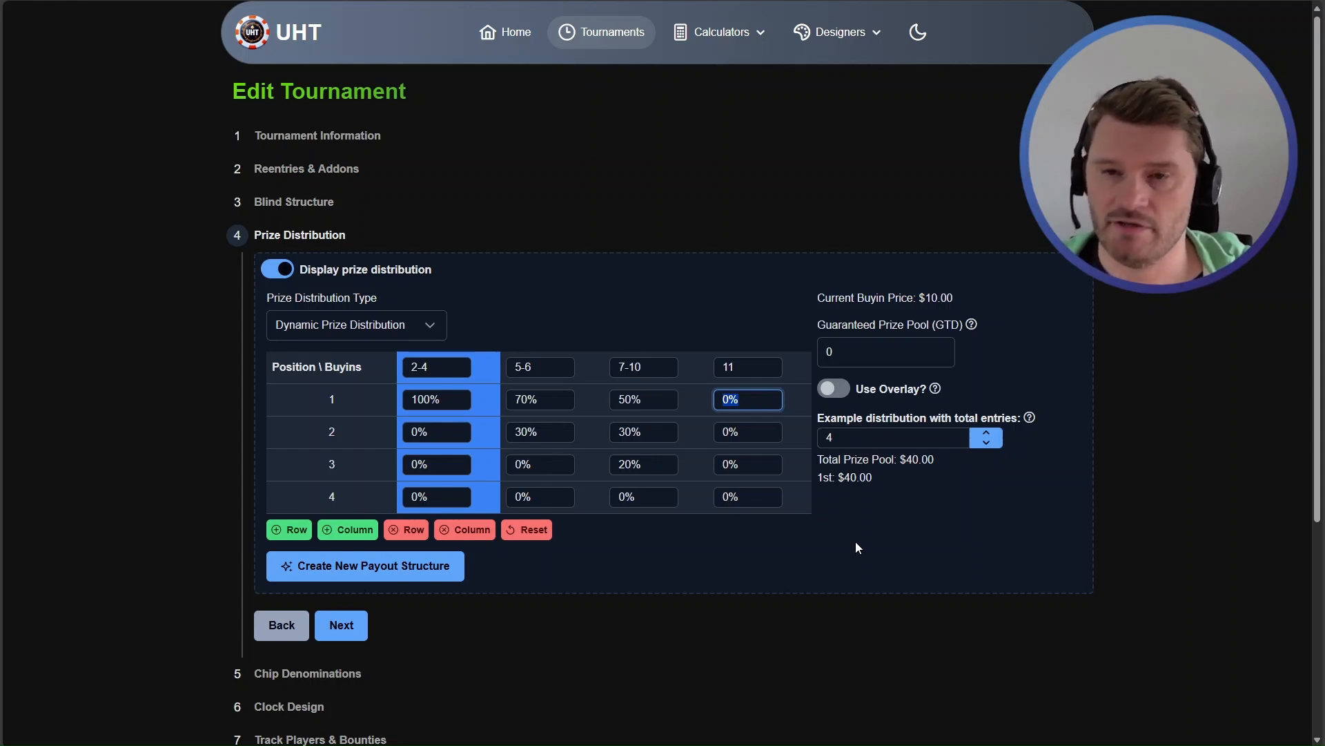
pyautogui.write('40')
pyautogui.doubleClick(759, 433)
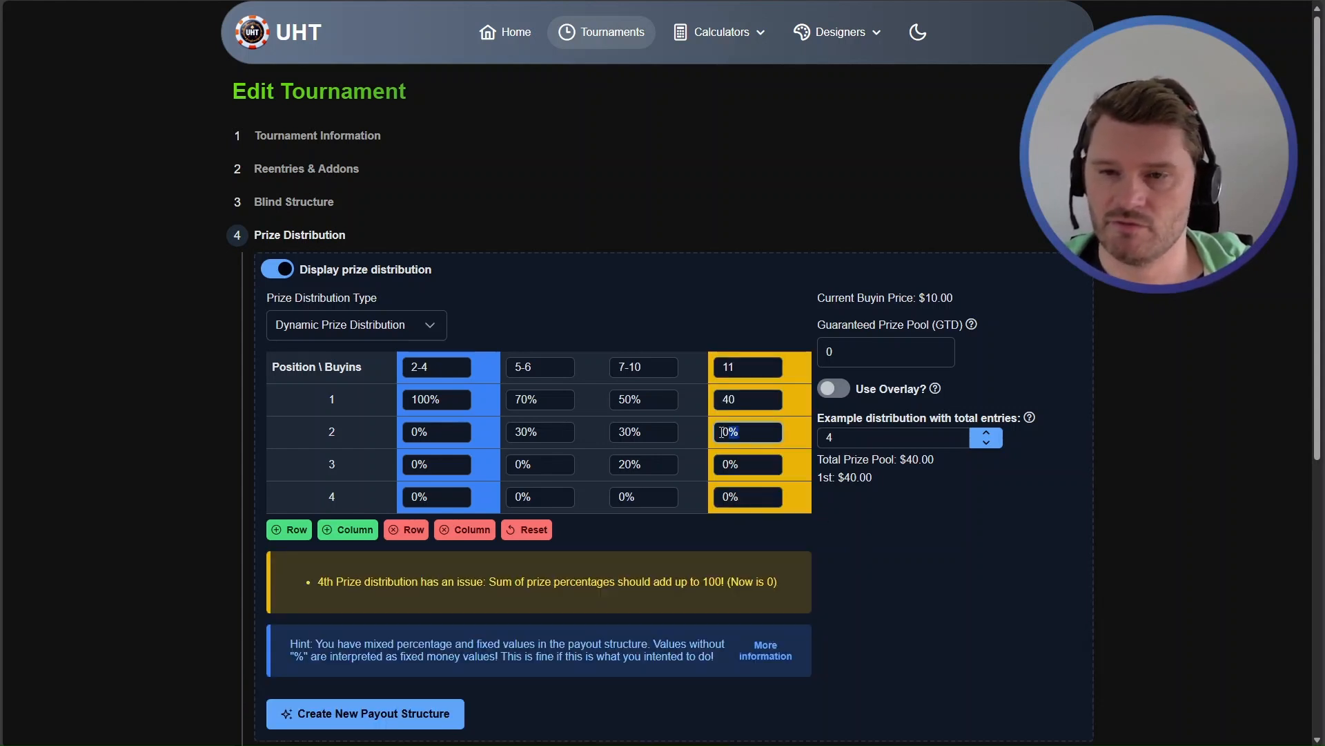
pyautogui.write('30')
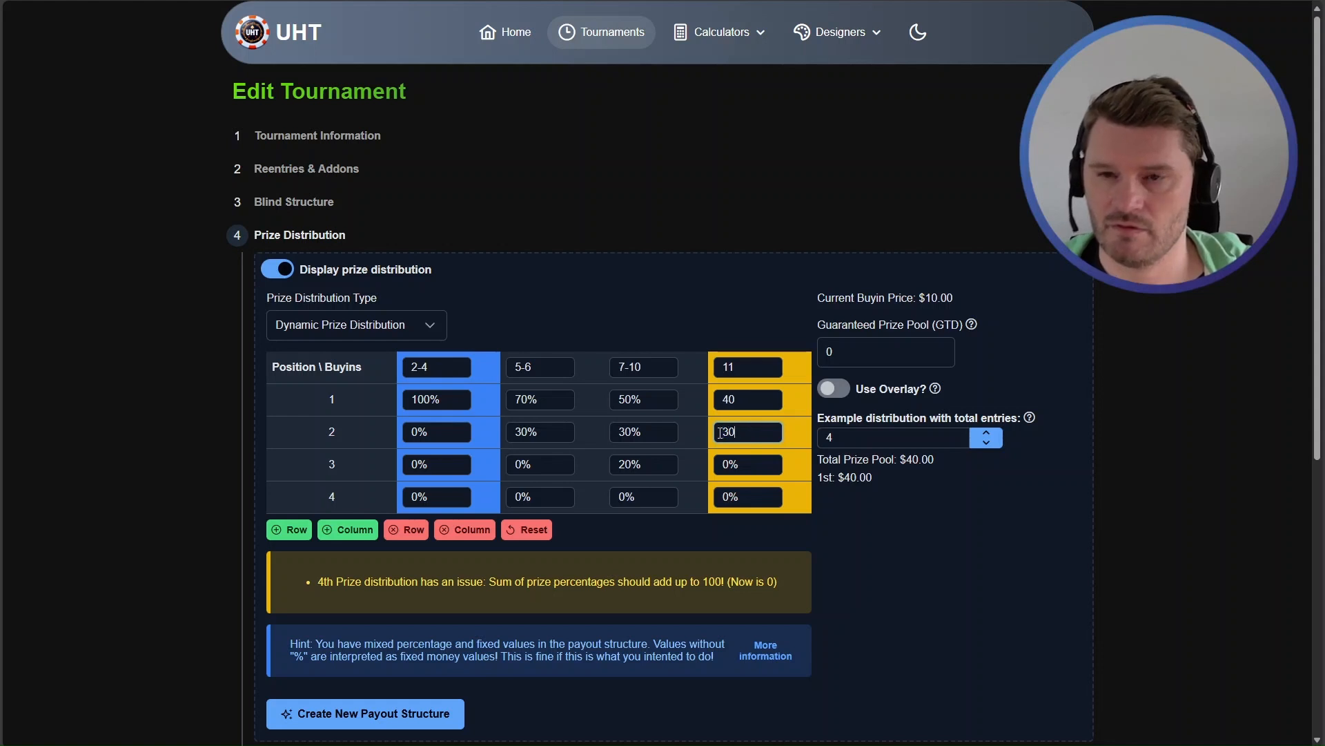
pyautogui.click(723, 464)
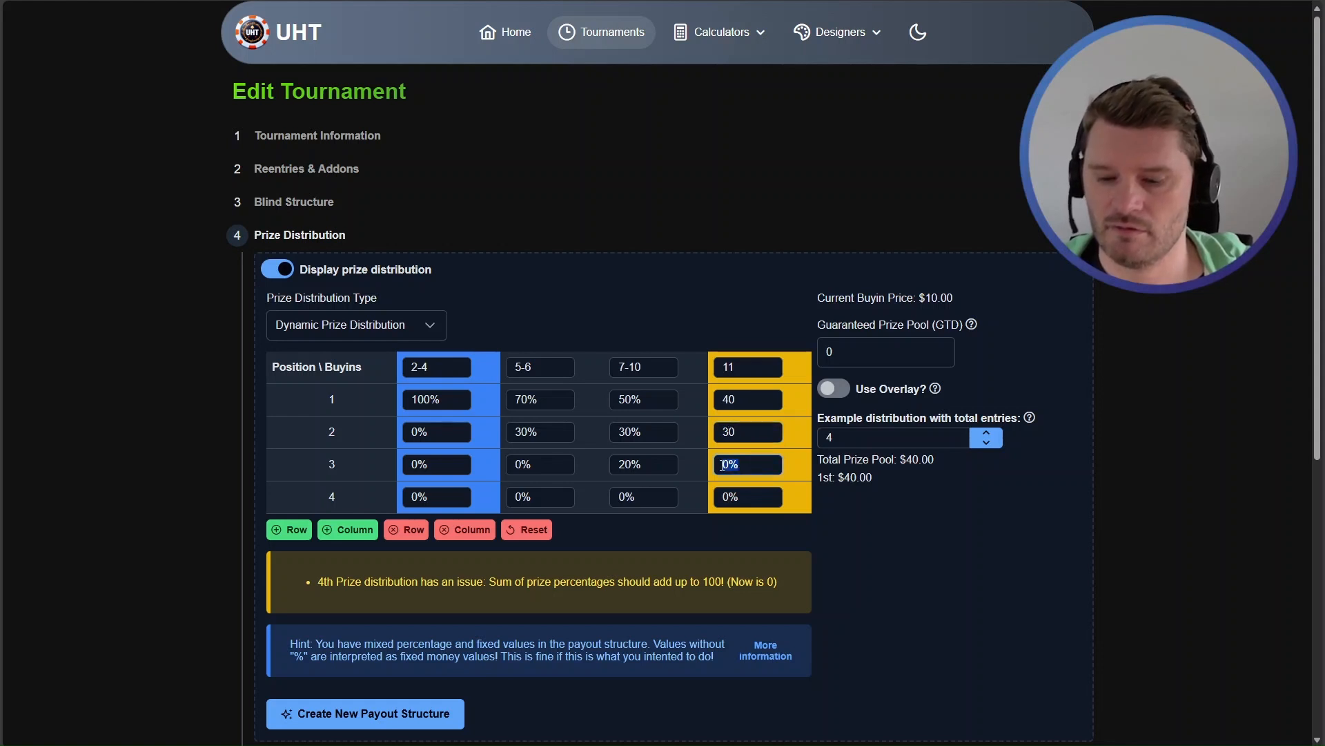
pyautogui.write('20')
pyautogui.click(721, 497)
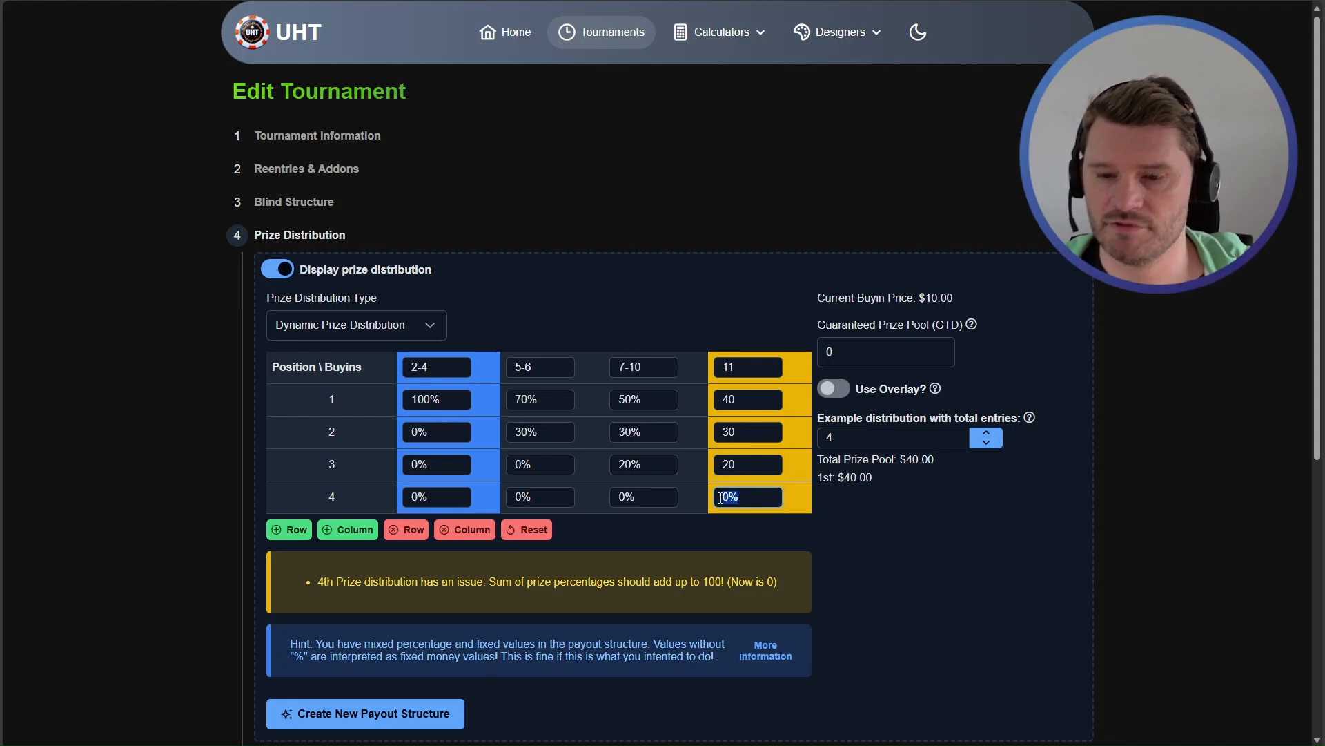
pyautogui.write('10')
pyautogui.click(791, 486)
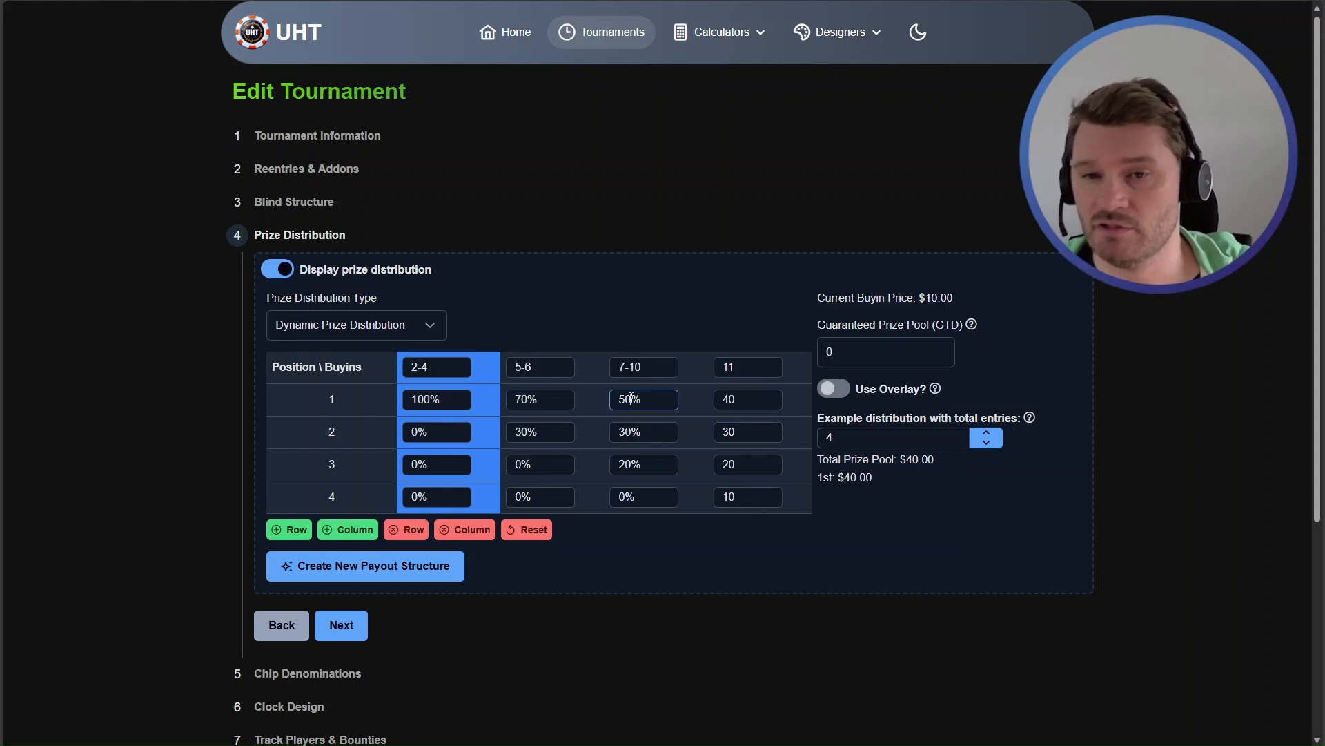
# Compare the first-place percentage in the 7-10 bracket with the fixed first-place value in the 11 bracket
pyautogui.moveTo(631, 399); pyautogui.dragTo(648, 399)
pyautogui.click(785, 540)
pyautogui.click(734, 402)
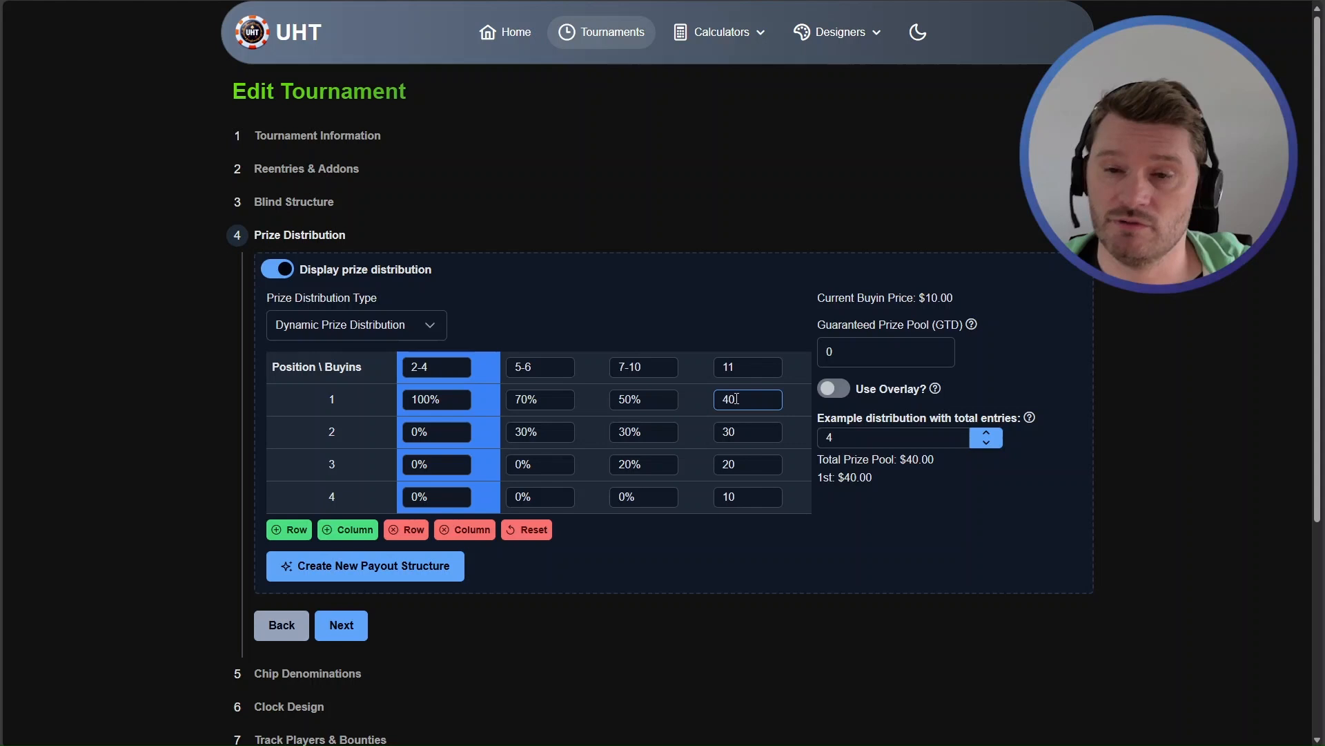
pyautogui.moveTo(736, 398); pyautogui.dragTo(718, 399)
pyautogui.click(689, 402)
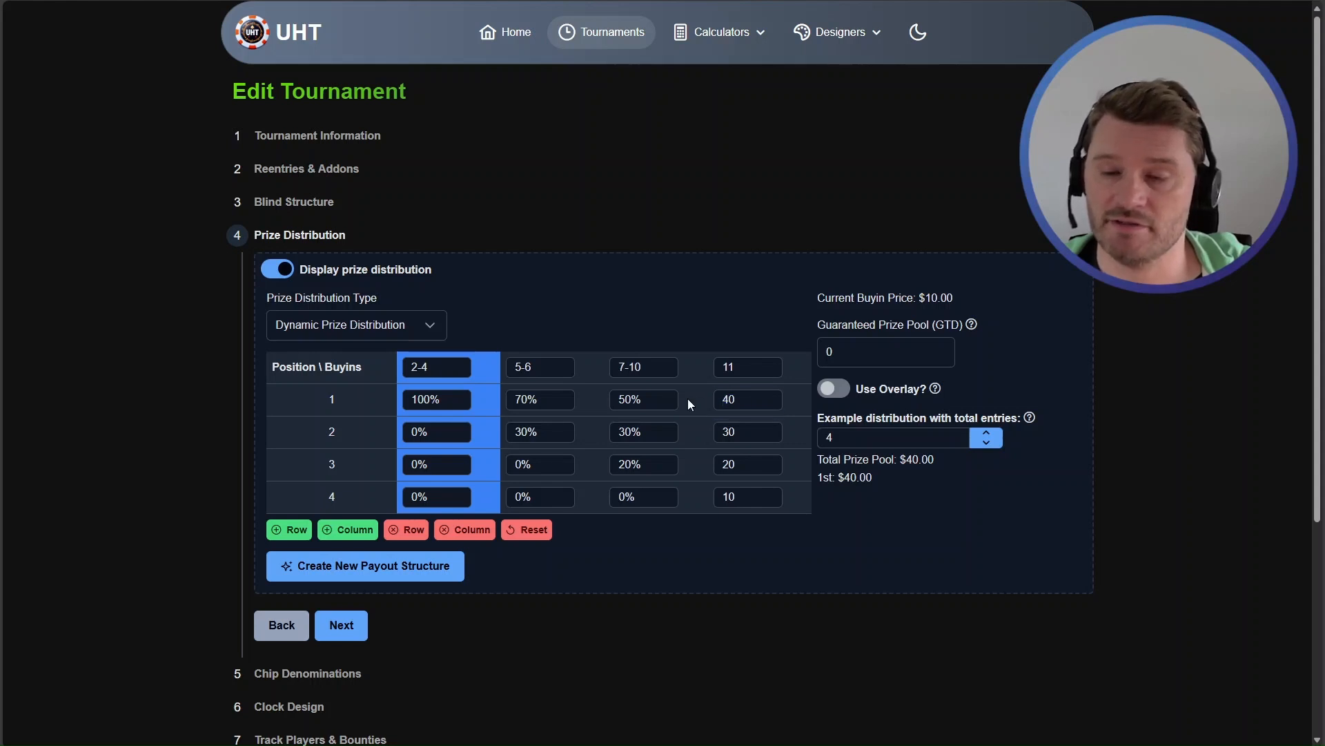
# Raise the example total entries to 11 to preview the payouts of the 11 buy-ins bracket
pyautogui.click(724, 401)
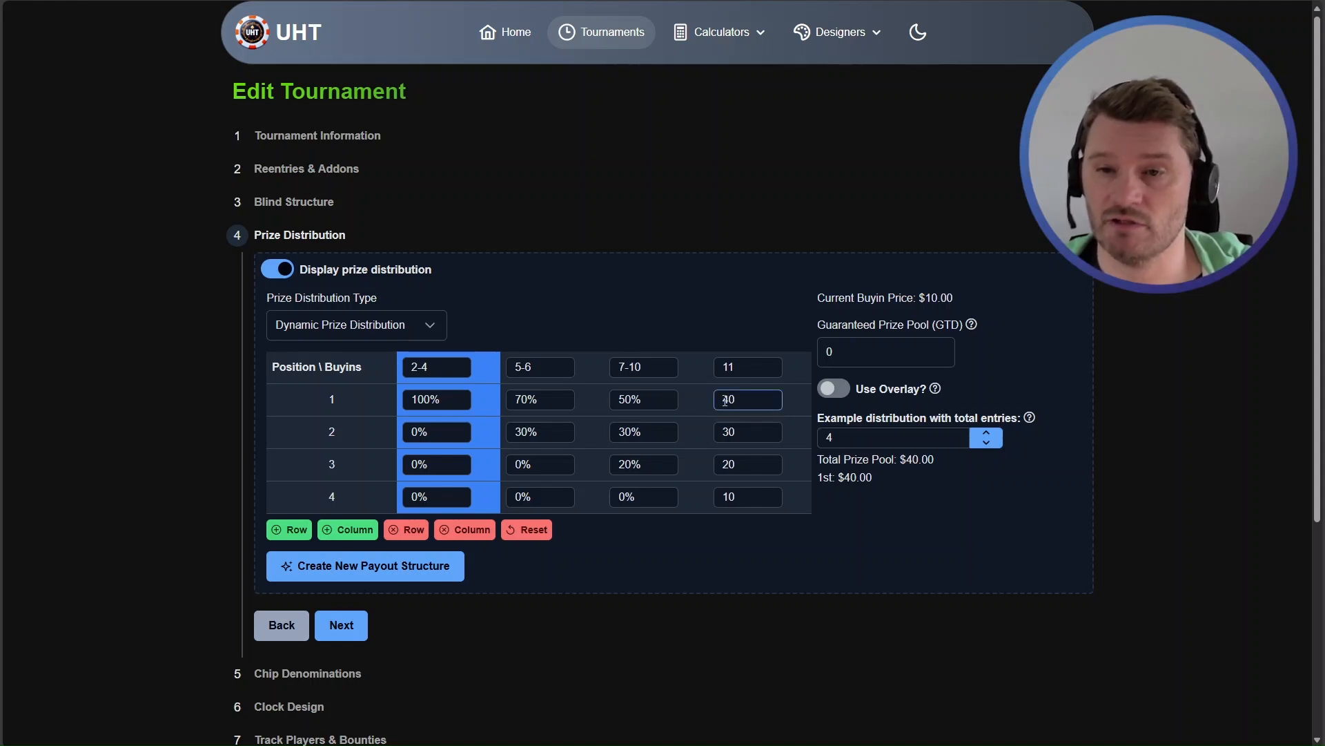
pyautogui.moveTo(839, 479); pyautogui.dragTo(860, 479)
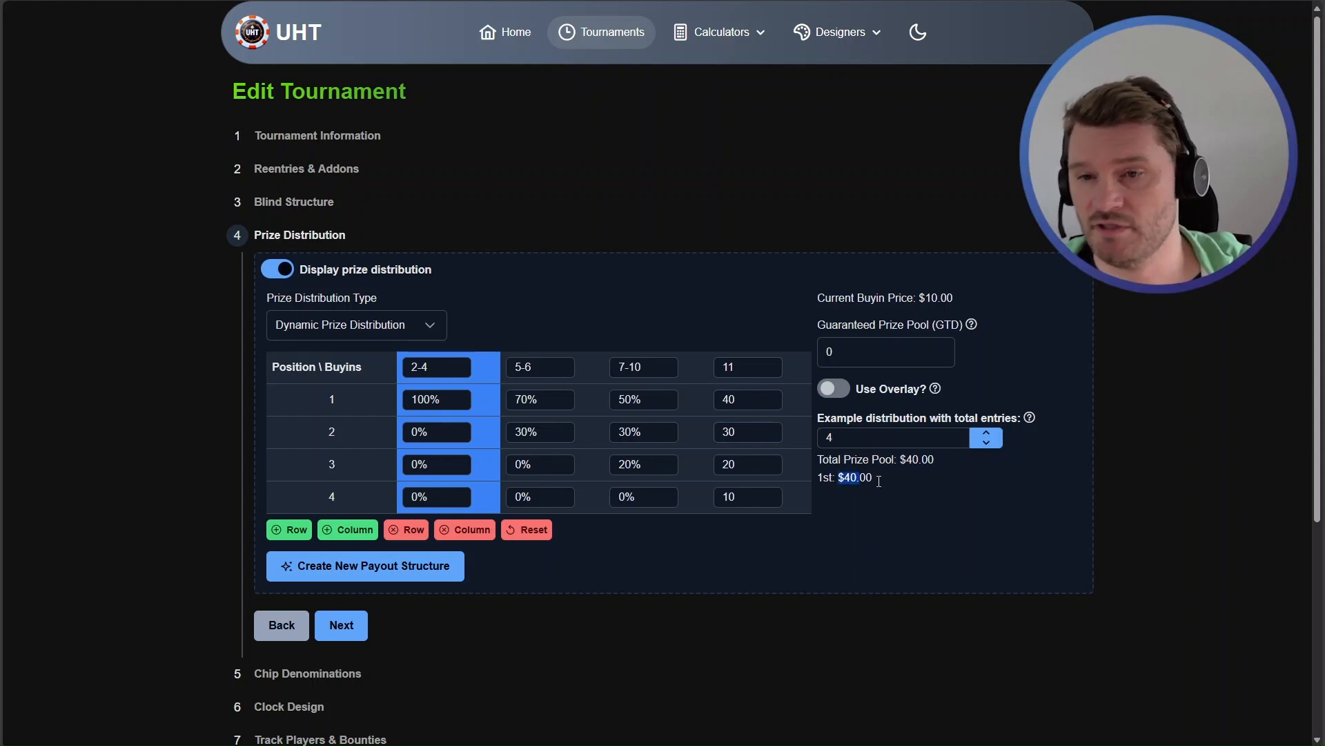
pyautogui.click(879, 479)
pyautogui.click(993, 435)
pyautogui.click(992, 435)
pyautogui.click(993, 435)
pyautogui.click(992, 435)
pyautogui.click(993, 435)
pyautogui.click(993, 434)
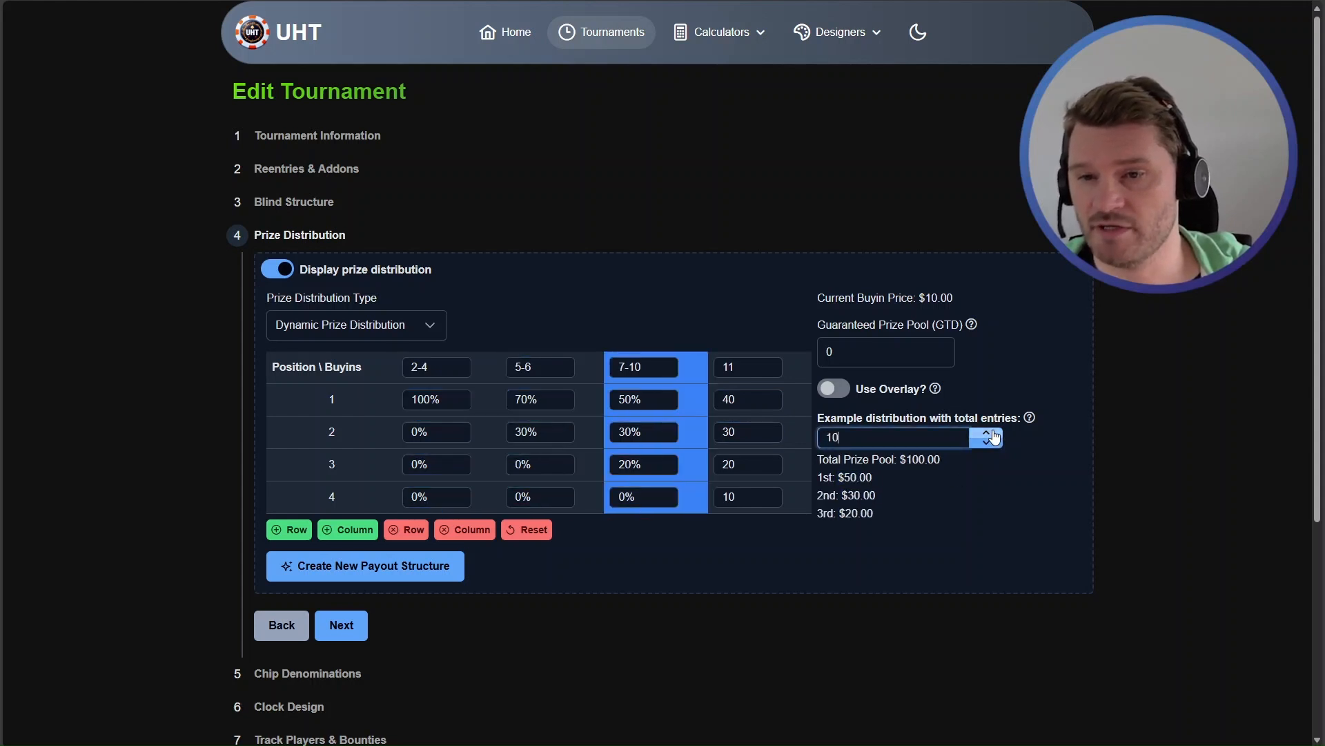
pyautogui.click(993, 435)
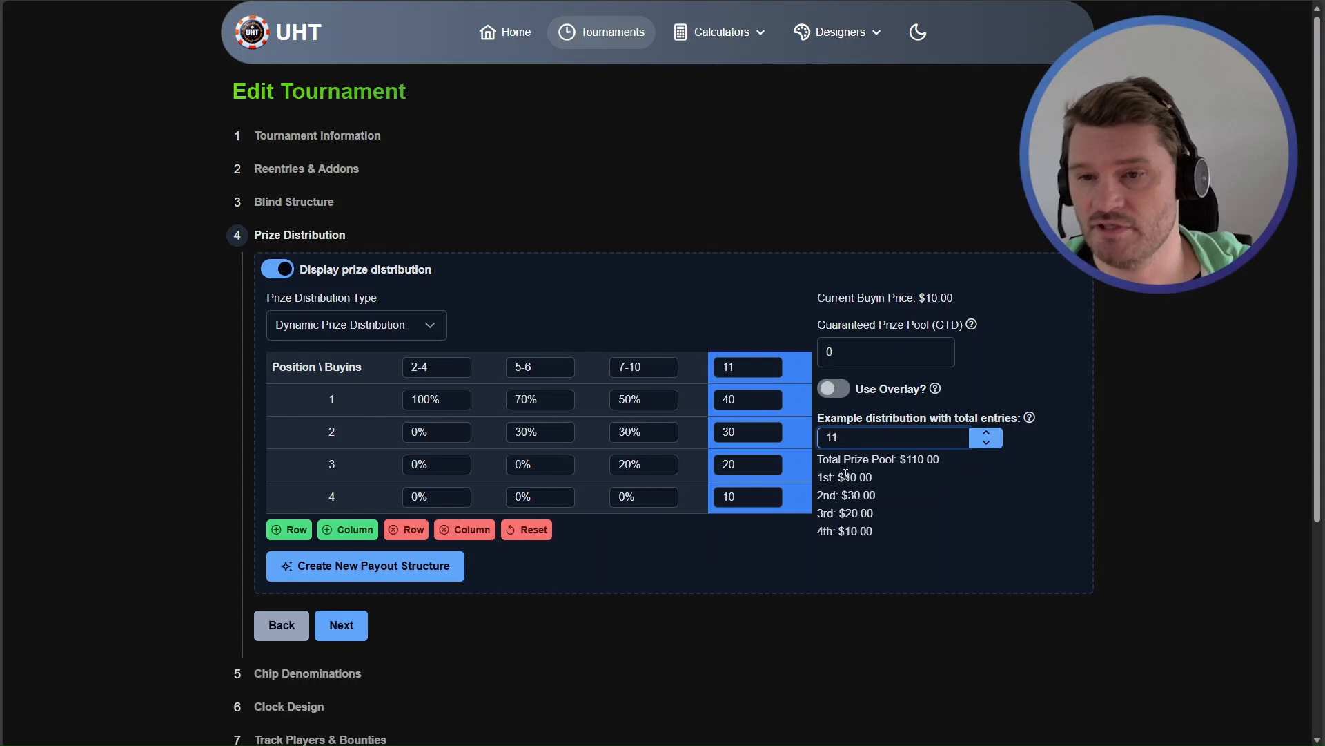
# Compare the fixed prizes in the 11 buy-ins bracket with the example payouts for positions 1 to 4
pyautogui.click(736, 403)
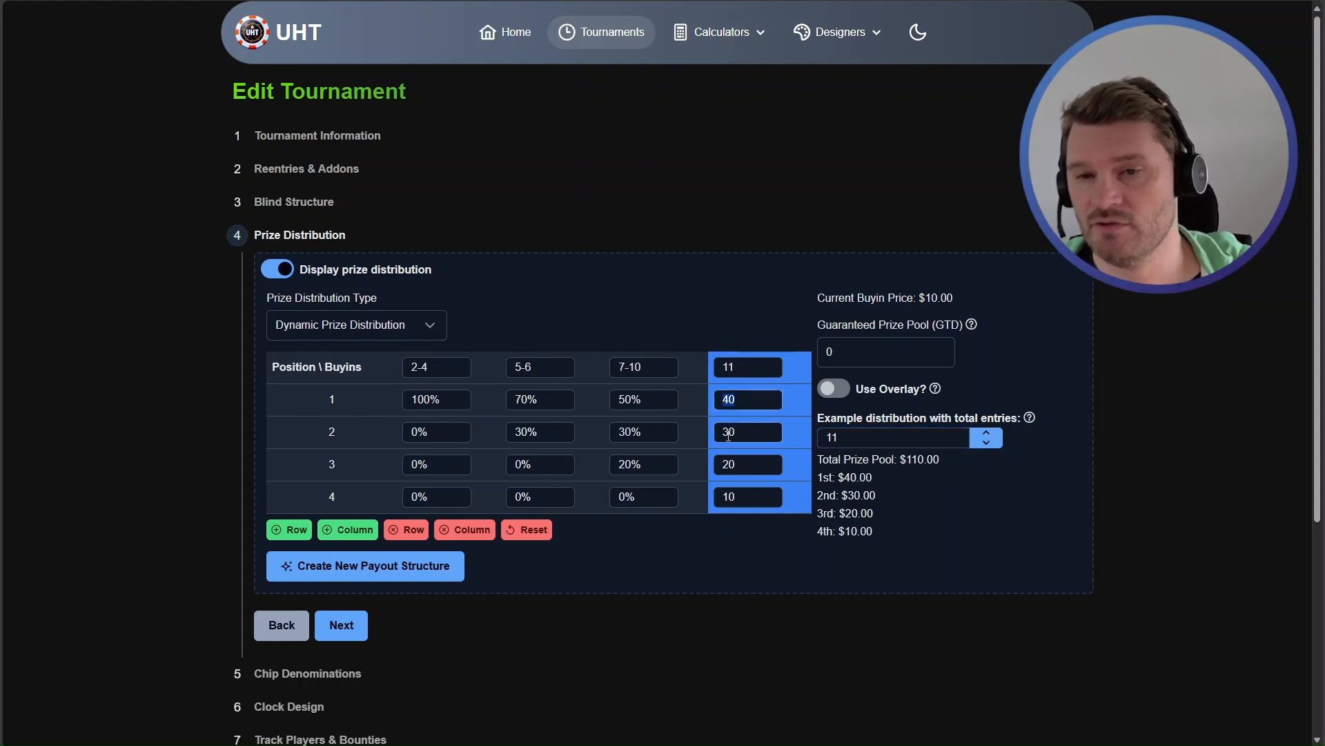
pyautogui.doubleClick(732, 432)
pyautogui.doubleClick(744, 465)
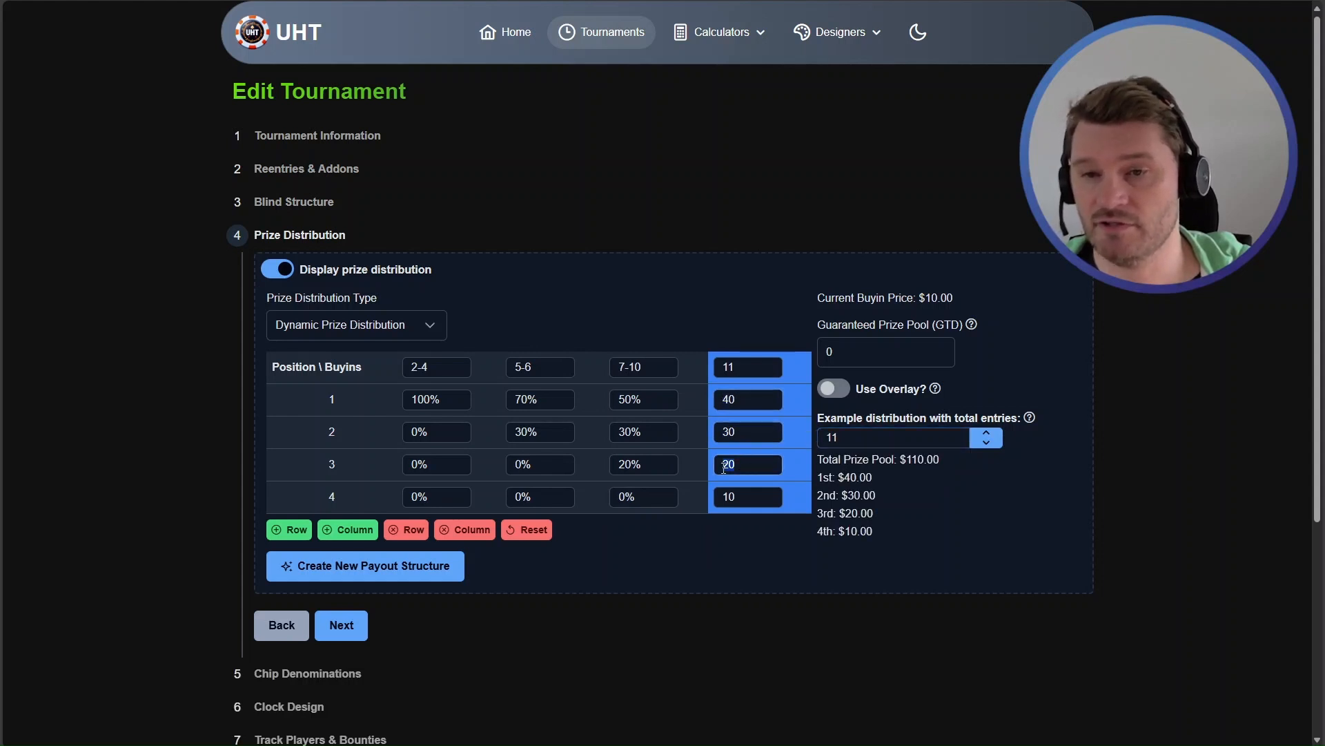
pyautogui.click(780, 579)
pyautogui.moveTo(842, 476); pyautogui.dragTo(852, 532)
pyautogui.click(941, 476)
# Raise the example total entries to 15 and check the four payouts against the fixed prizes
pyautogui.click(986, 432)
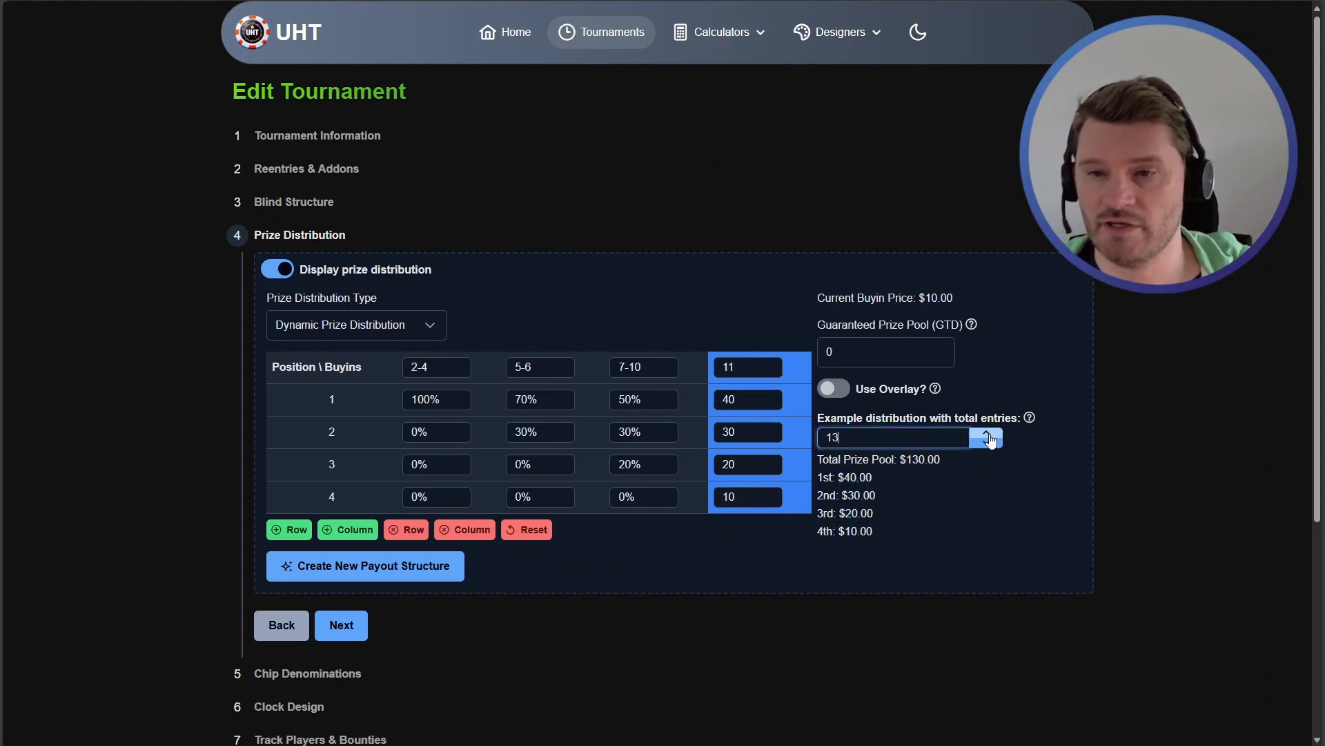
pyautogui.moveTo(840, 479); pyautogui.dragTo(891, 542)
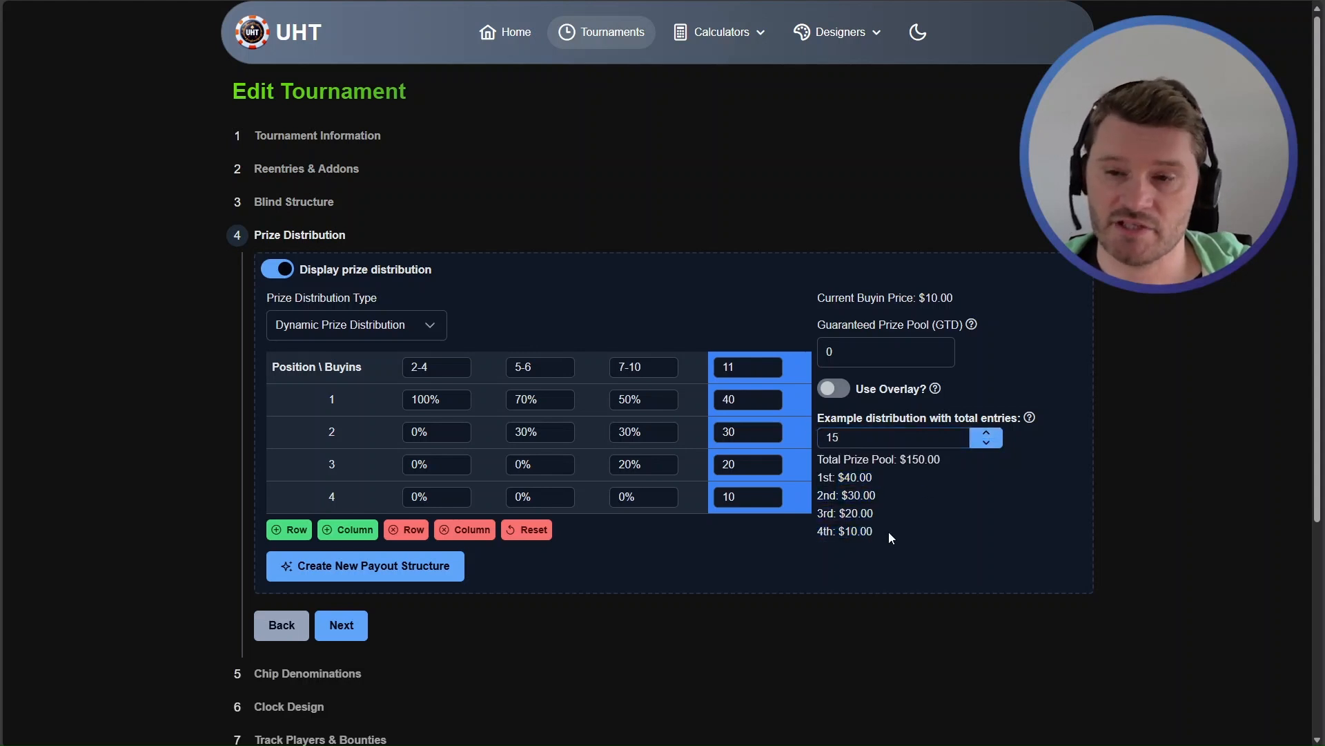
pyautogui.click(807, 450)
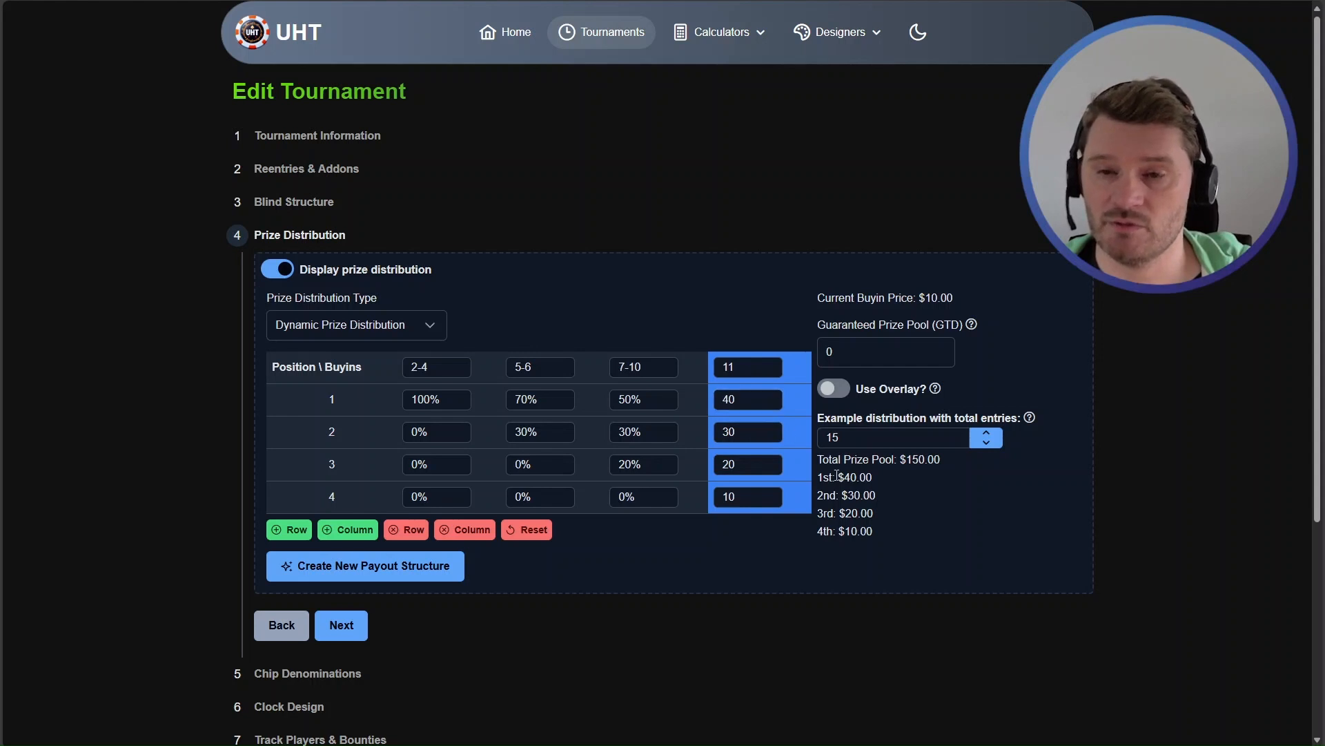
# Change the 11 buy-ins bracket's prizes to percentages: 40%, 30%, 20% and 10% for positions 1 to 4
pyautogui.click(764, 402)
pyautogui.write('%')
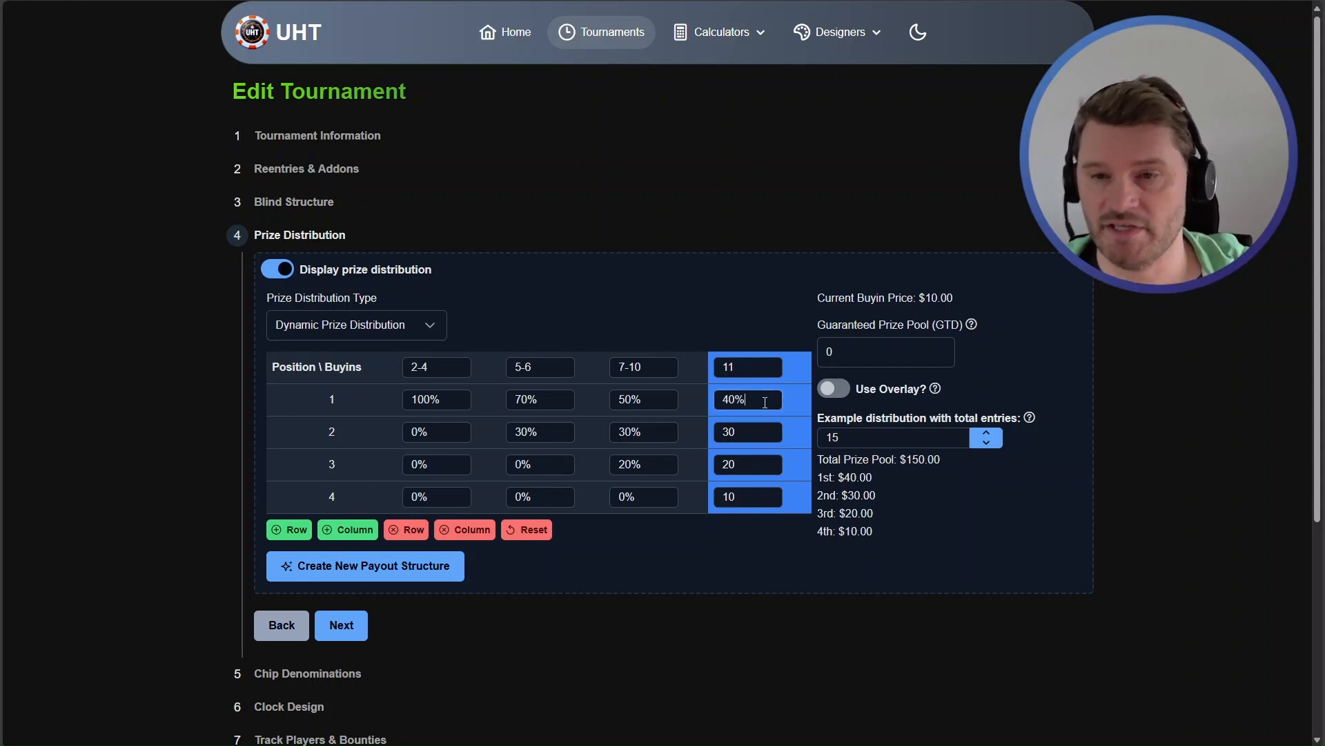
pyautogui.click(766, 434)
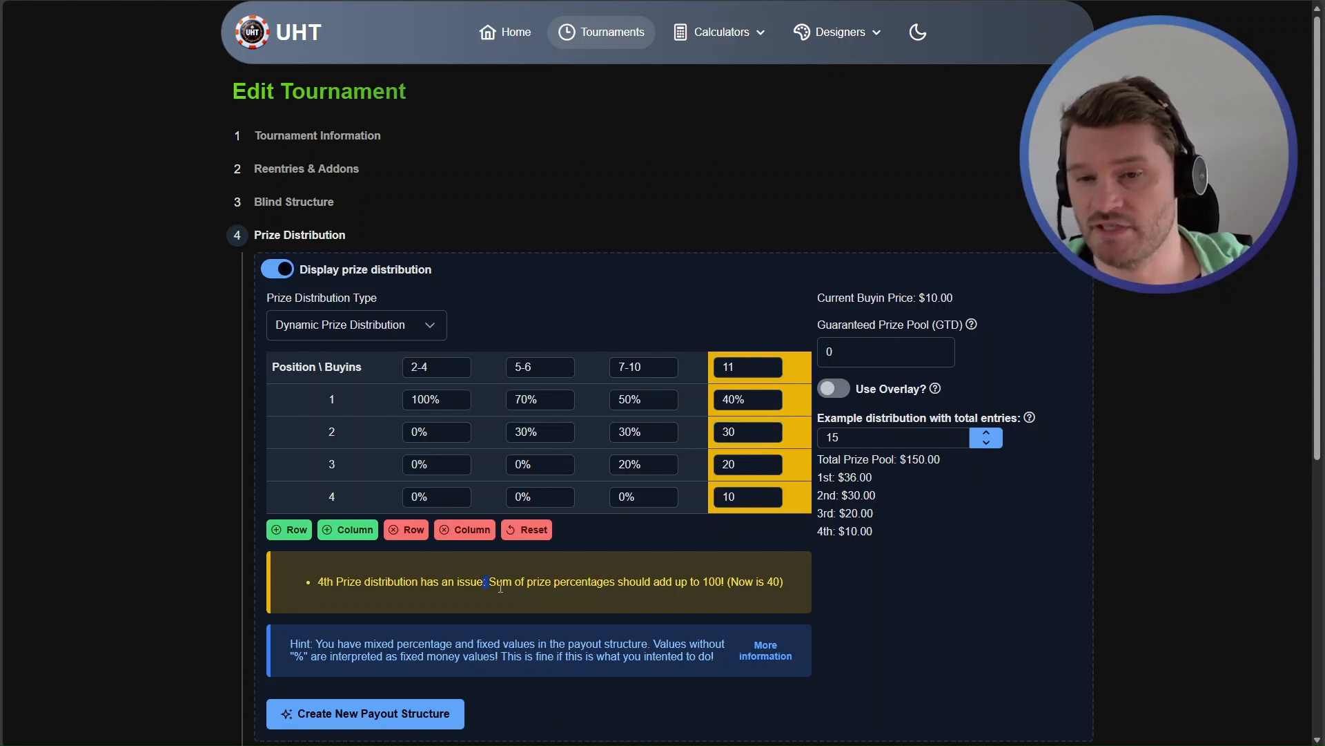
pyautogui.write('%')
pyautogui.click(755, 464)
pyautogui.write('%')
pyautogui.click(755, 497)
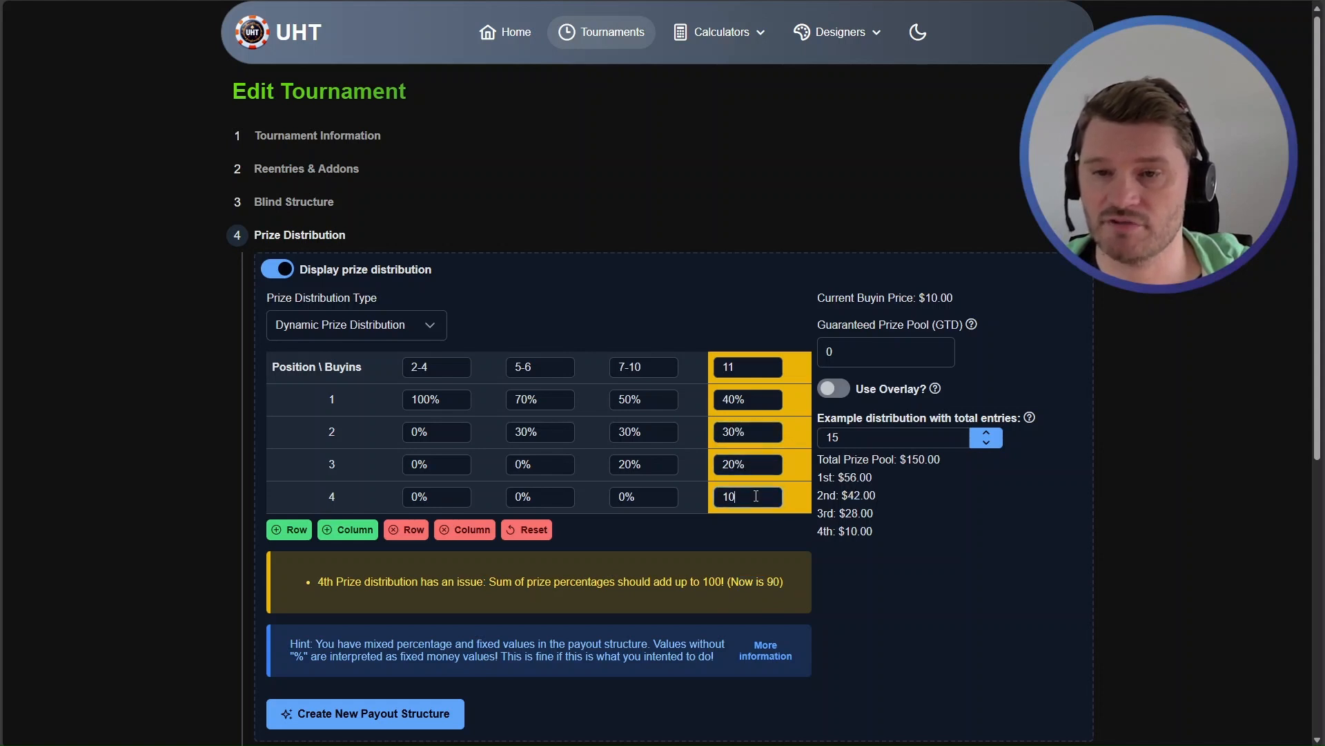
pyautogui.write('%')
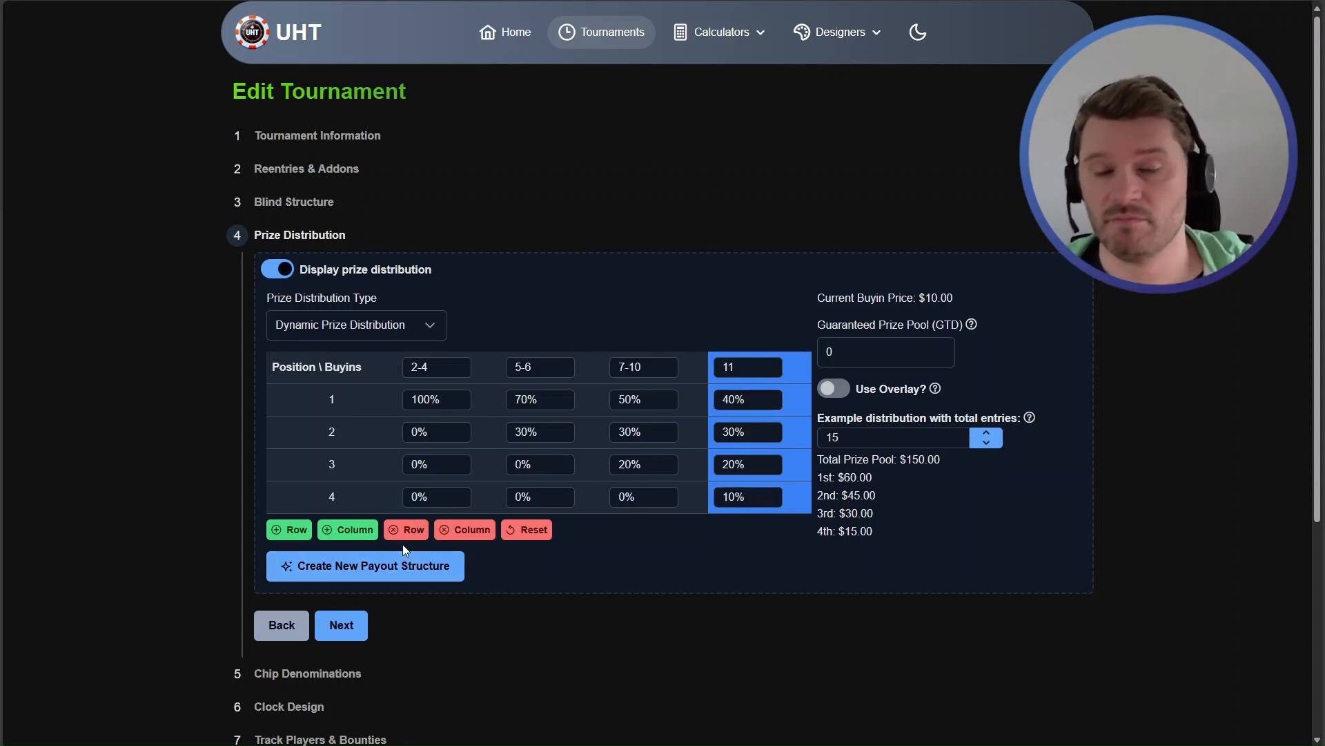
# Add a fifth position row to the payout table and give it a fixed prize of 10 in the 11 buy-ins bracket
pyautogui.click(288, 530)
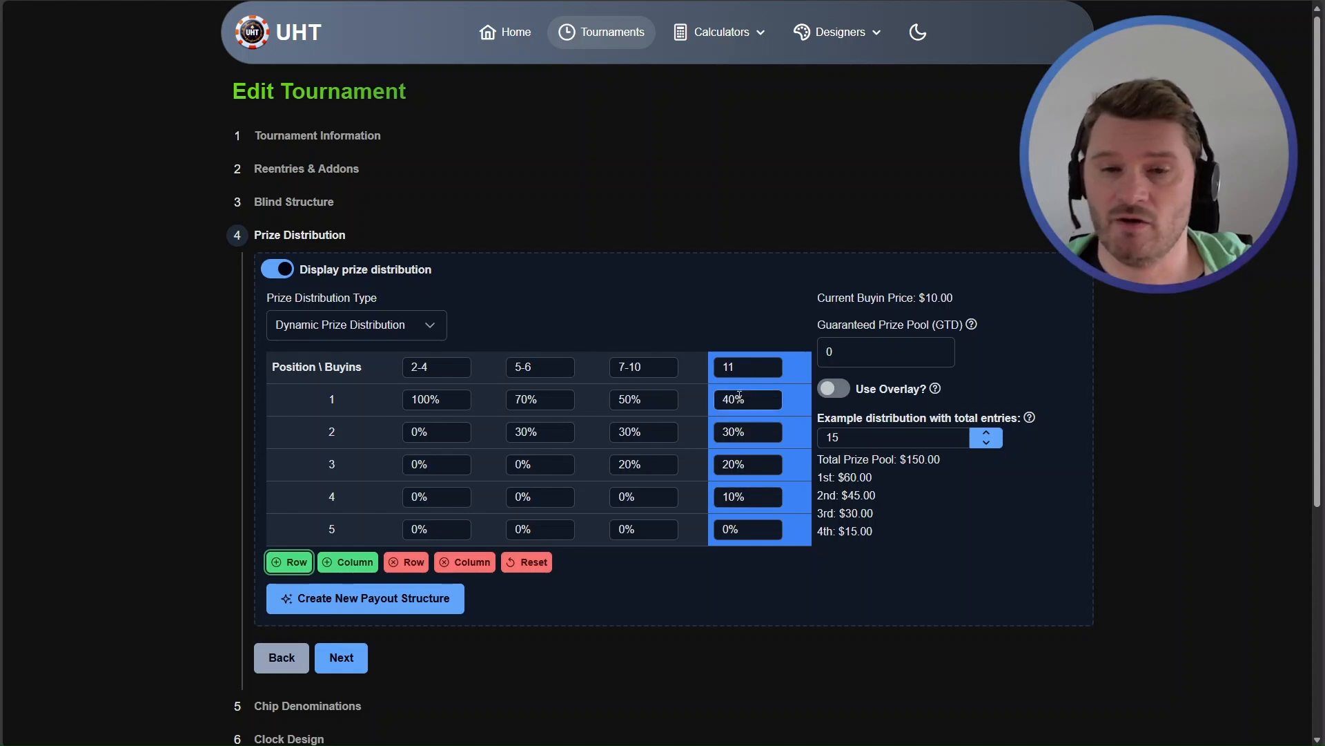
pyautogui.moveTo(328, 529); pyautogui.dragTo(338, 530)
pyautogui.click(343, 530)
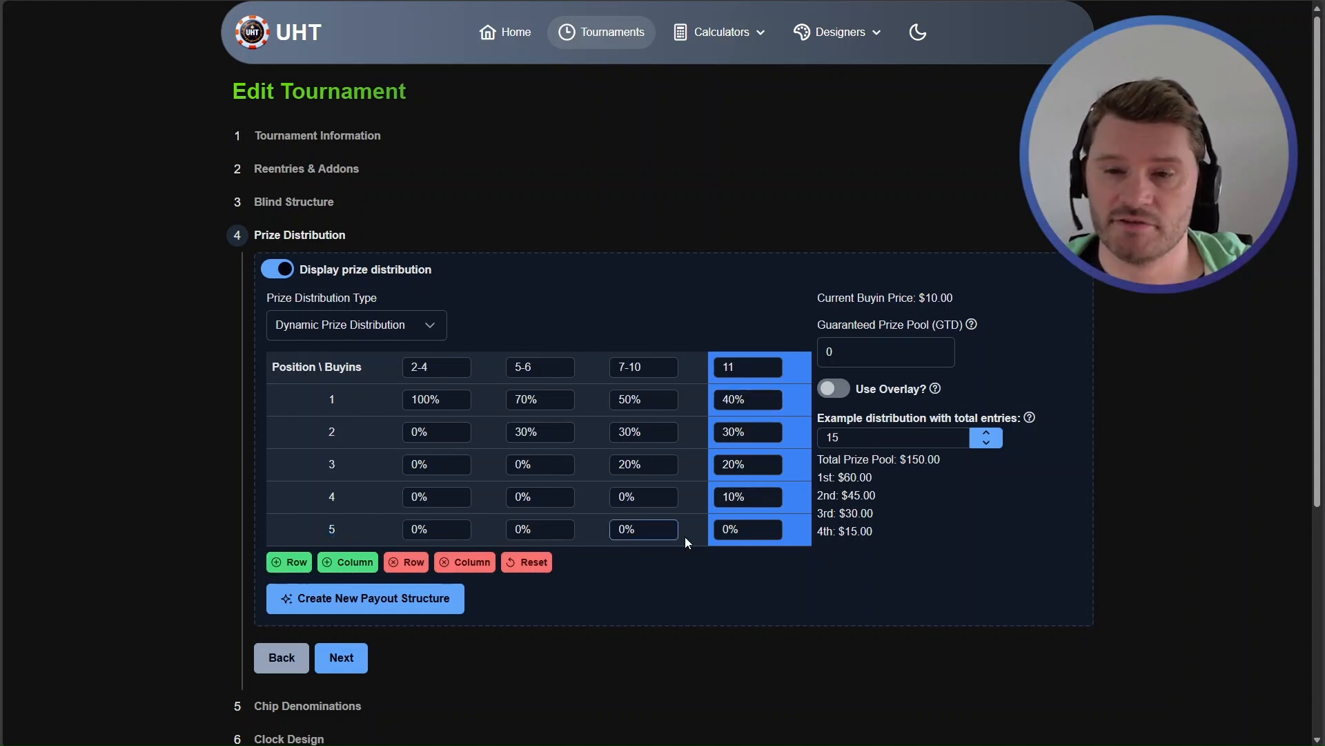
pyautogui.press('Tab')
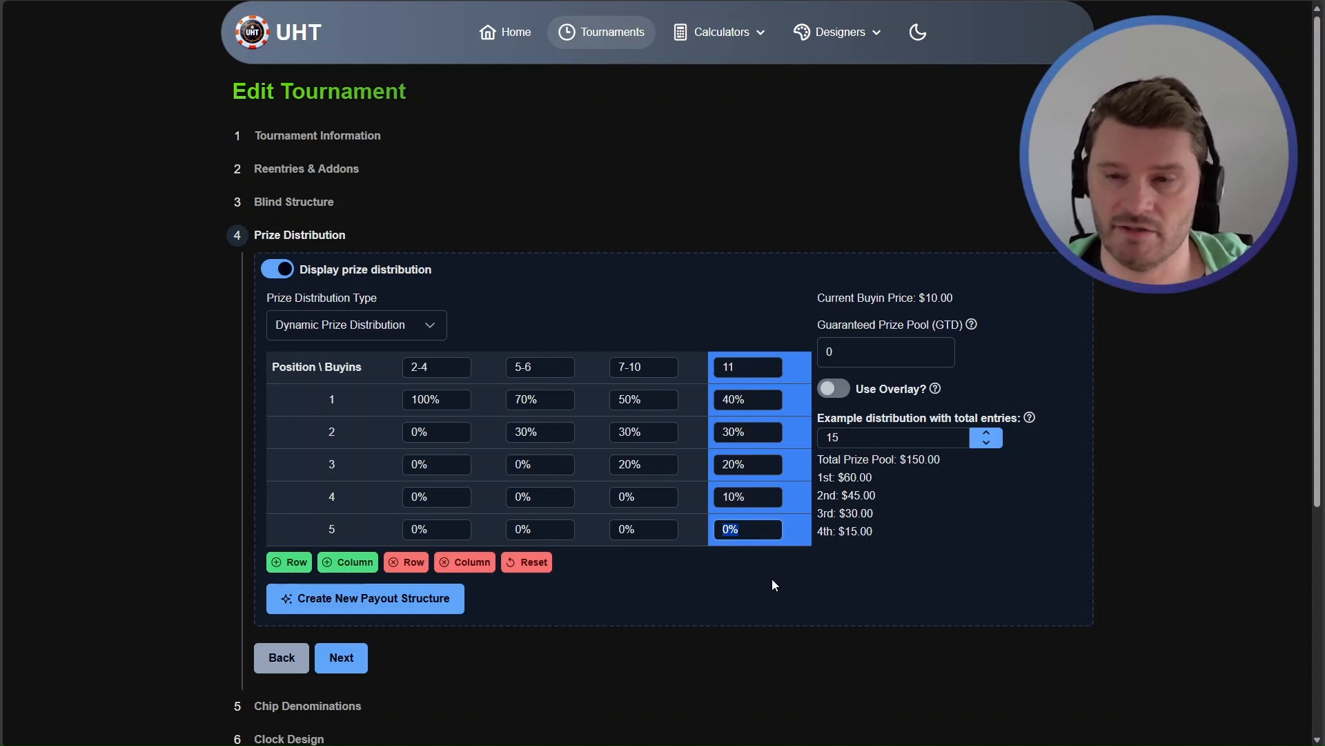
pyautogui.write('10')
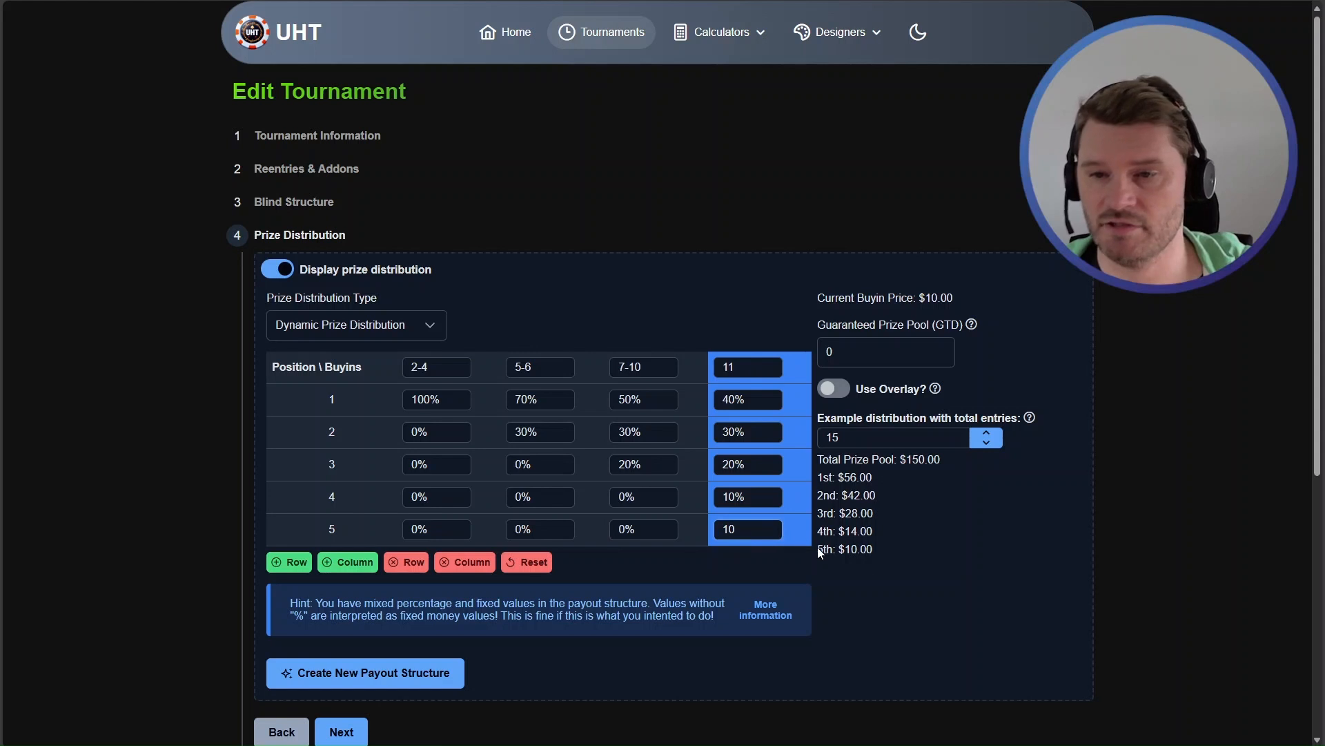
# Vary the example total entries between 15 and 20, settle on 17, and examine the fifth-place payout
pyautogui.click(987, 433)
pyautogui.click(987, 433)
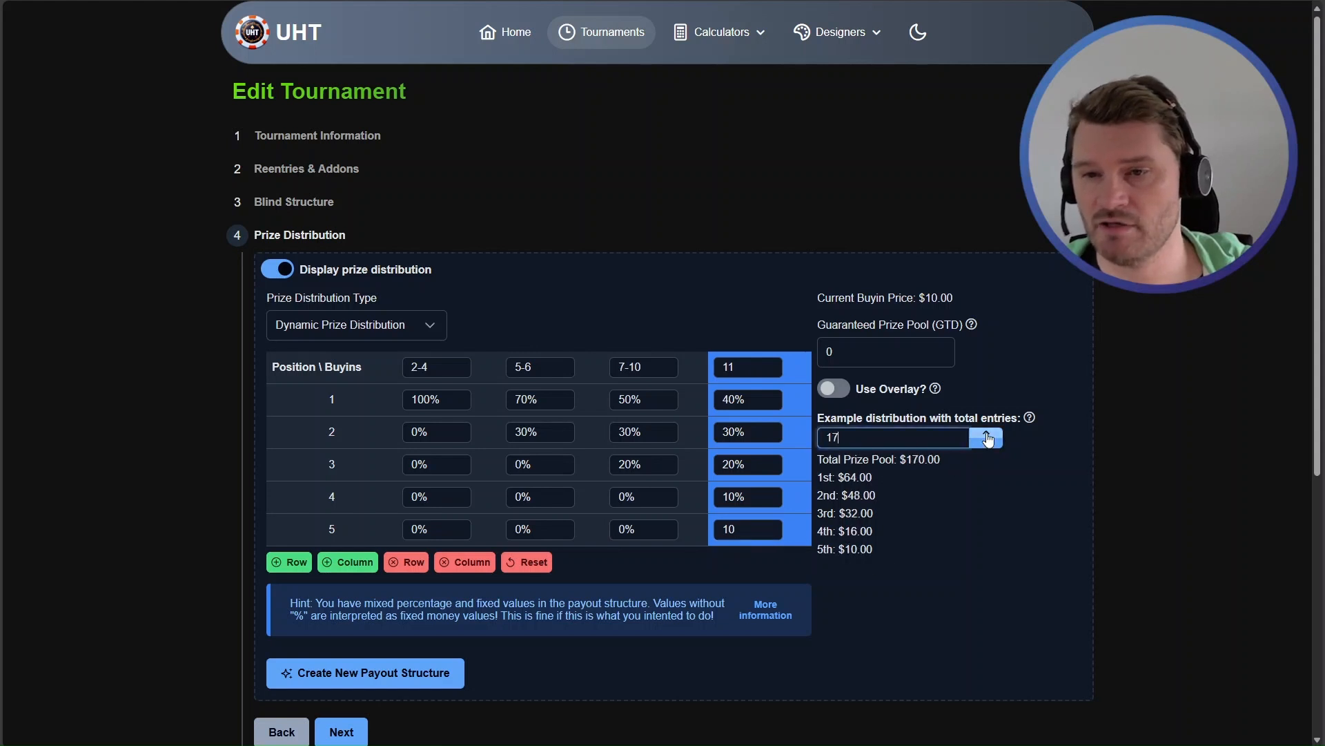
pyautogui.click(988, 433)
pyautogui.click(987, 433)
pyautogui.click(987, 432)
pyautogui.click(987, 442)
pyautogui.click(988, 443)
pyautogui.click(988, 442)
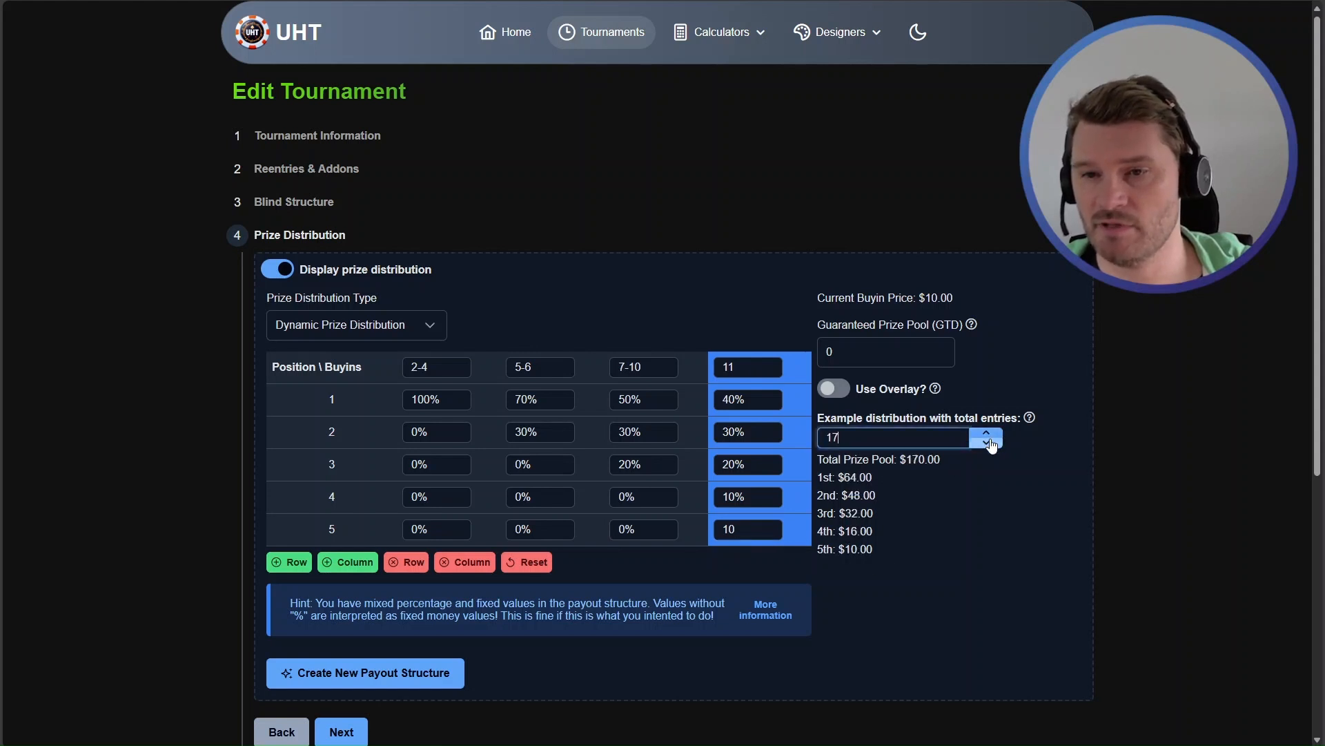
pyautogui.moveTo(816, 555)
pyautogui.mouseDown()
pyautogui.moveTo(875, 550)
pyautogui.moveTo(837, 547)
pyautogui.mouseUp()
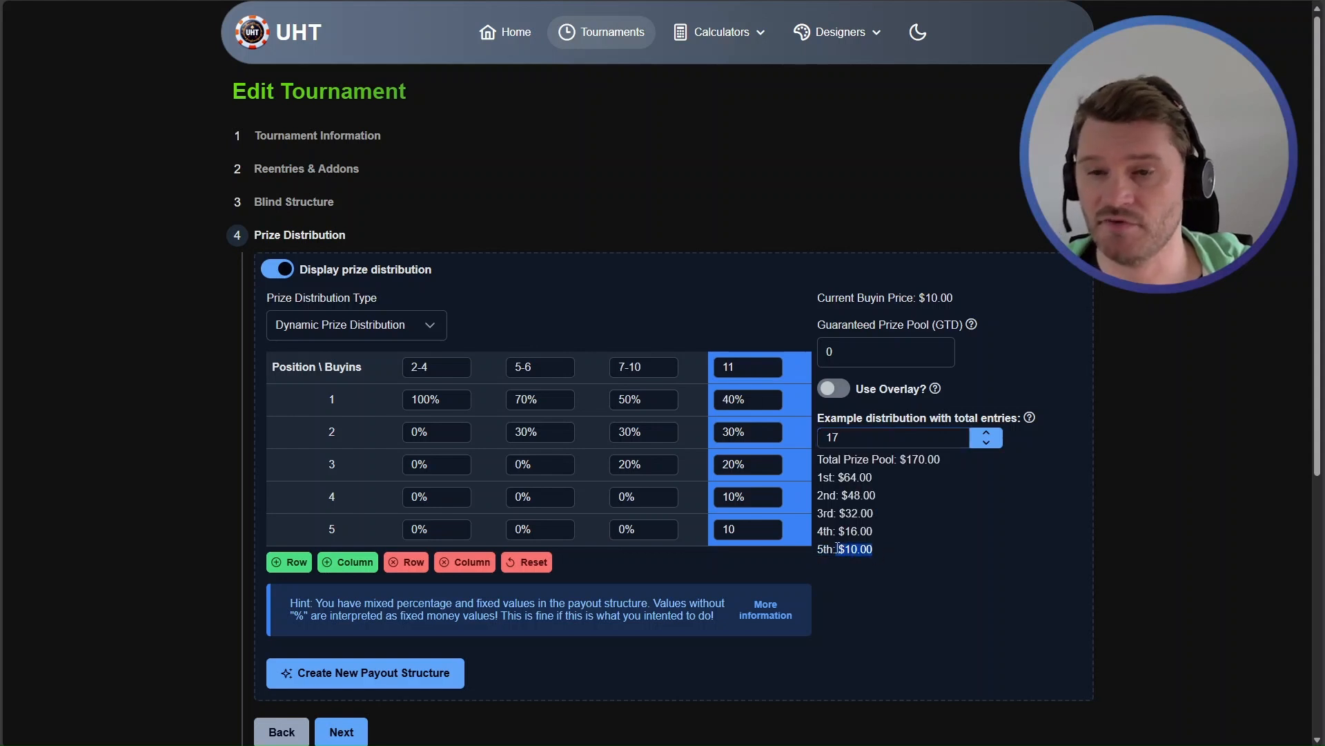
# Raise the example total entries to 21 and examine the percentage-based payouts for places 1 to 4
pyautogui.click(987, 433)
pyautogui.click(988, 433)
pyautogui.click(987, 432)
pyautogui.click(987, 433)
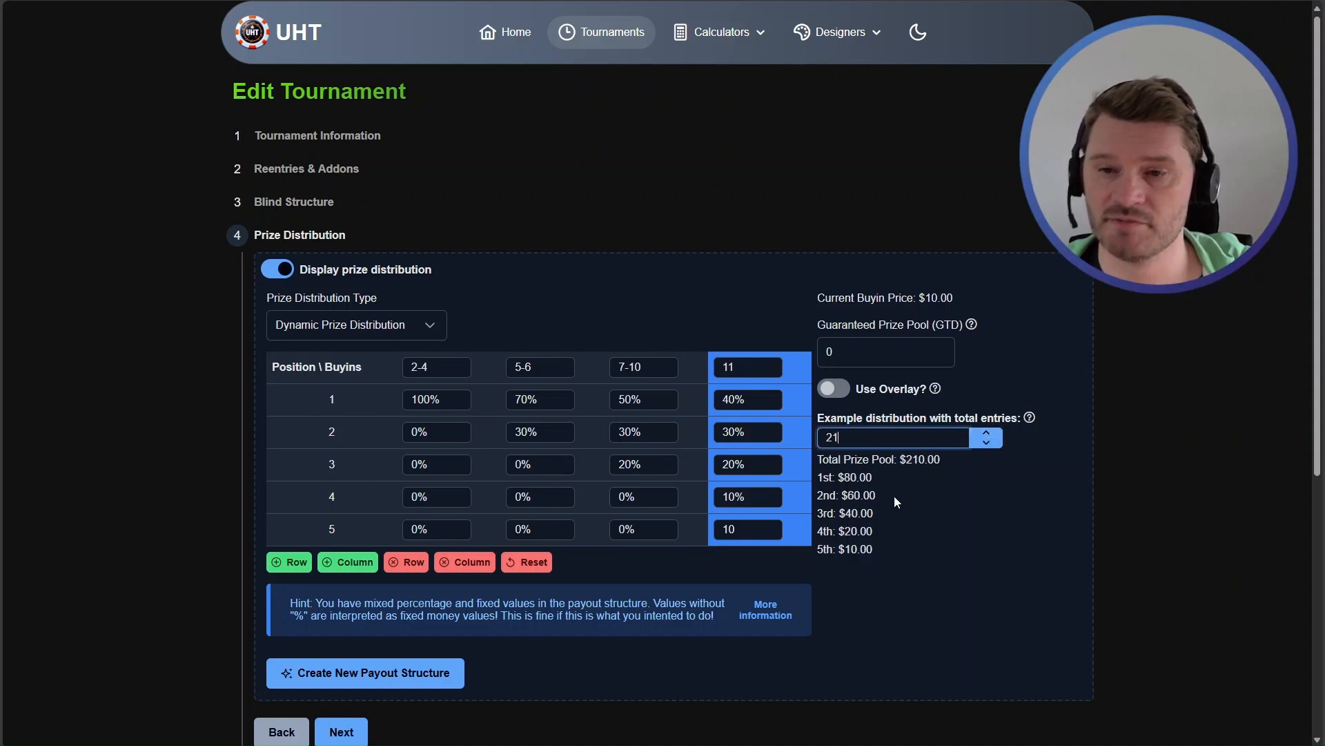
pyautogui.moveTo(877, 535); pyautogui.dragTo(842, 477)
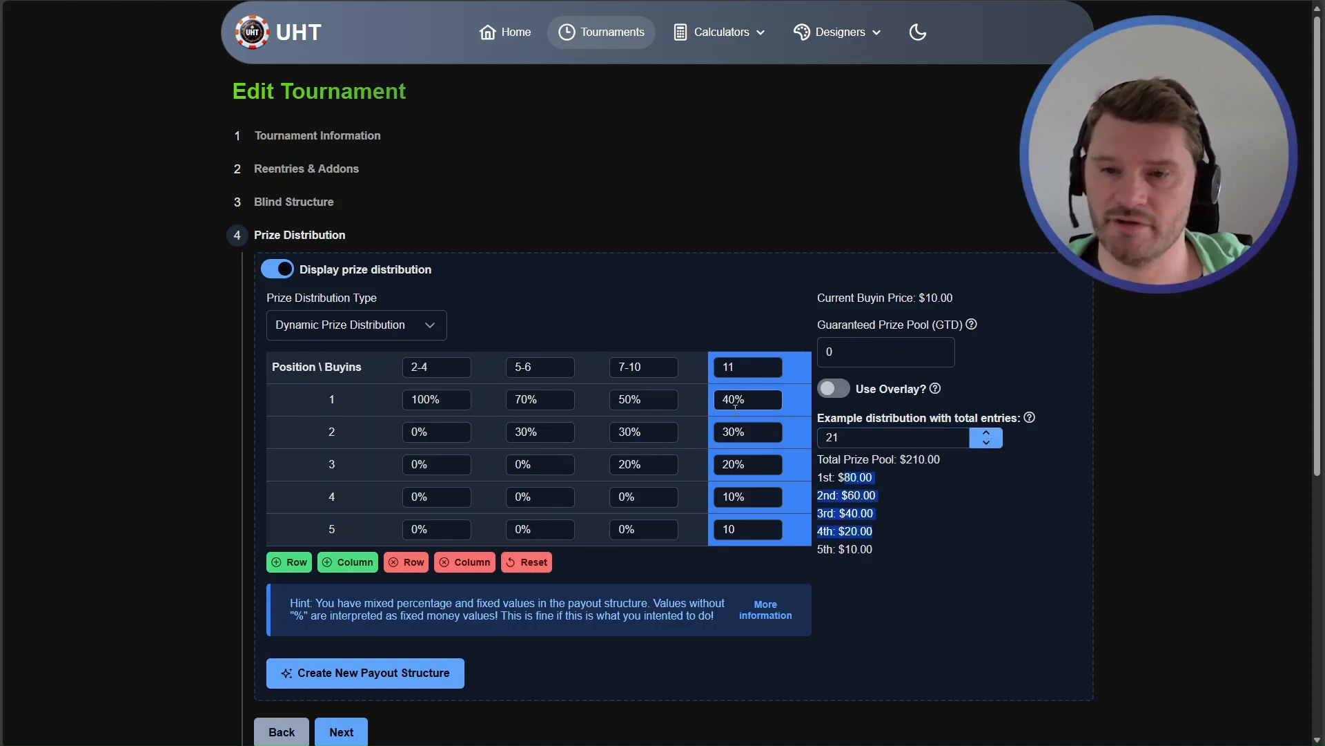
pyautogui.click(884, 523)
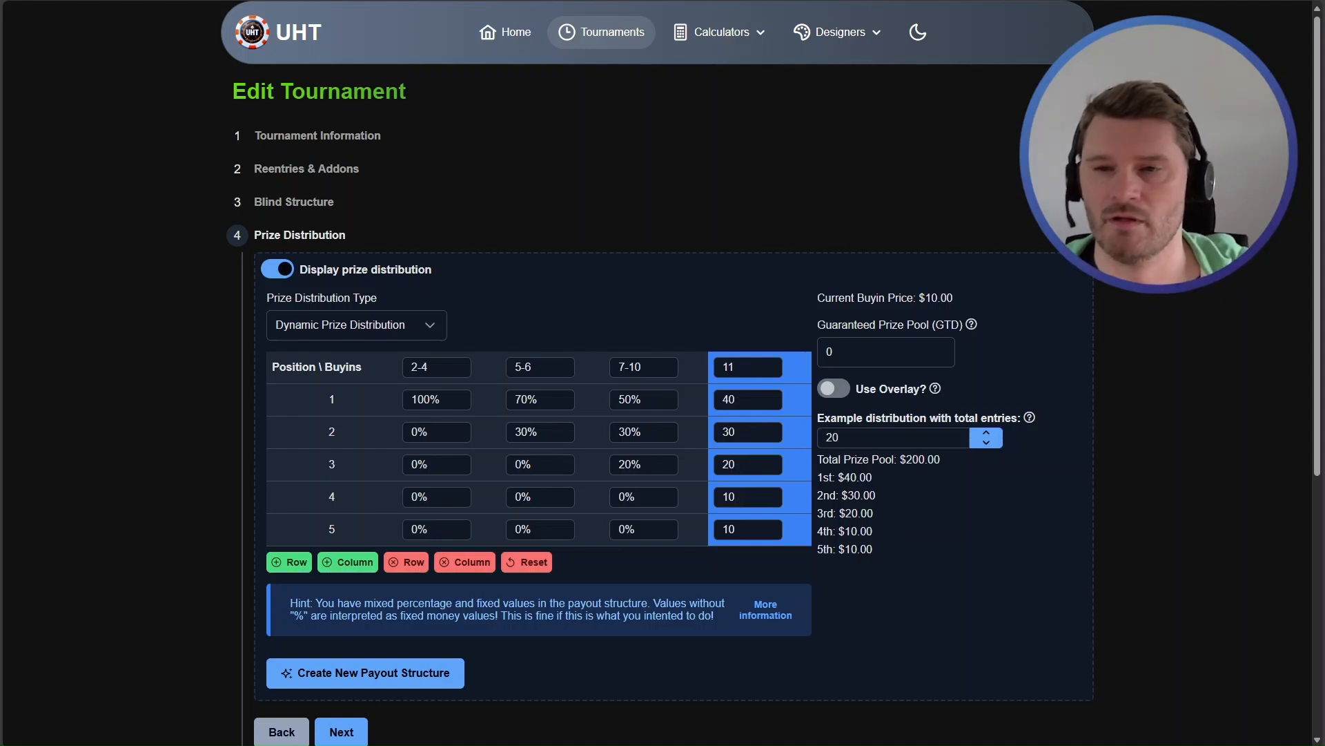
# Reset the dynamic payout table and switch the prize distribution type to Fixed Prize Distribution
pyautogui.click(522, 565)
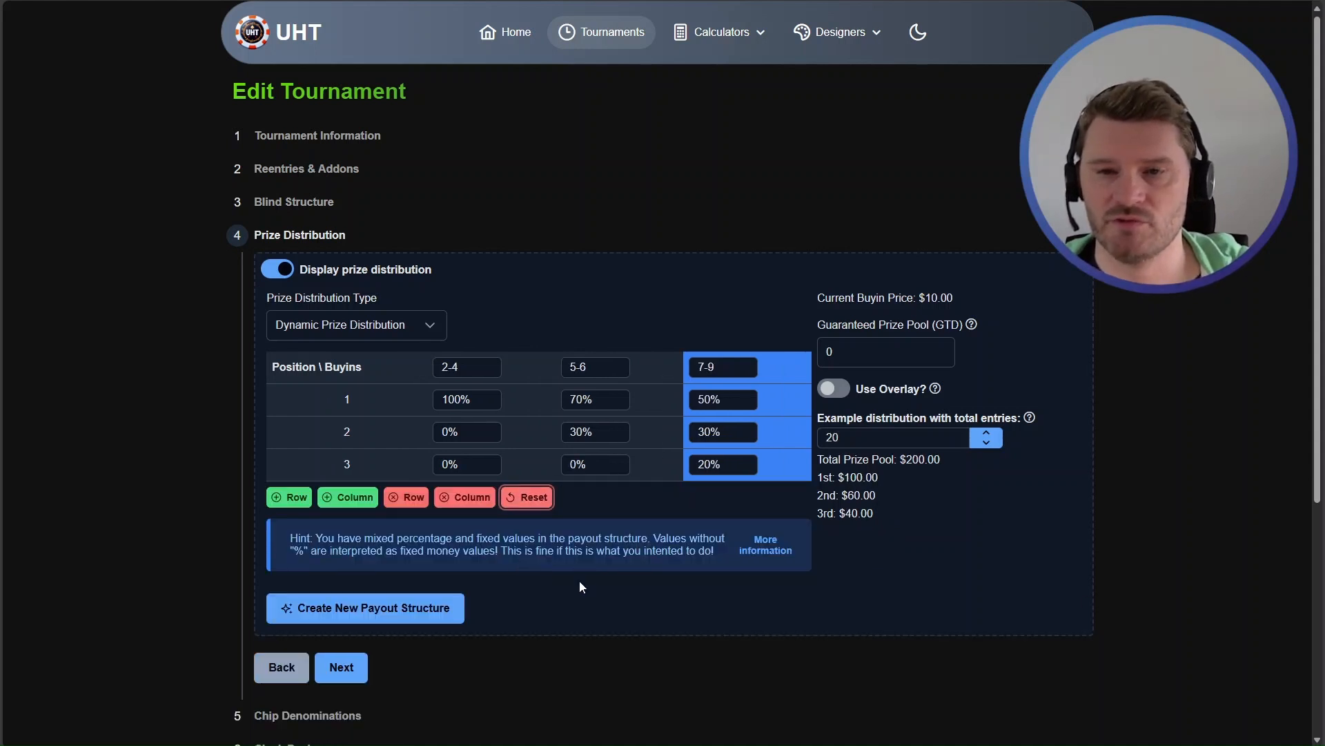
pyautogui.click(334, 323)
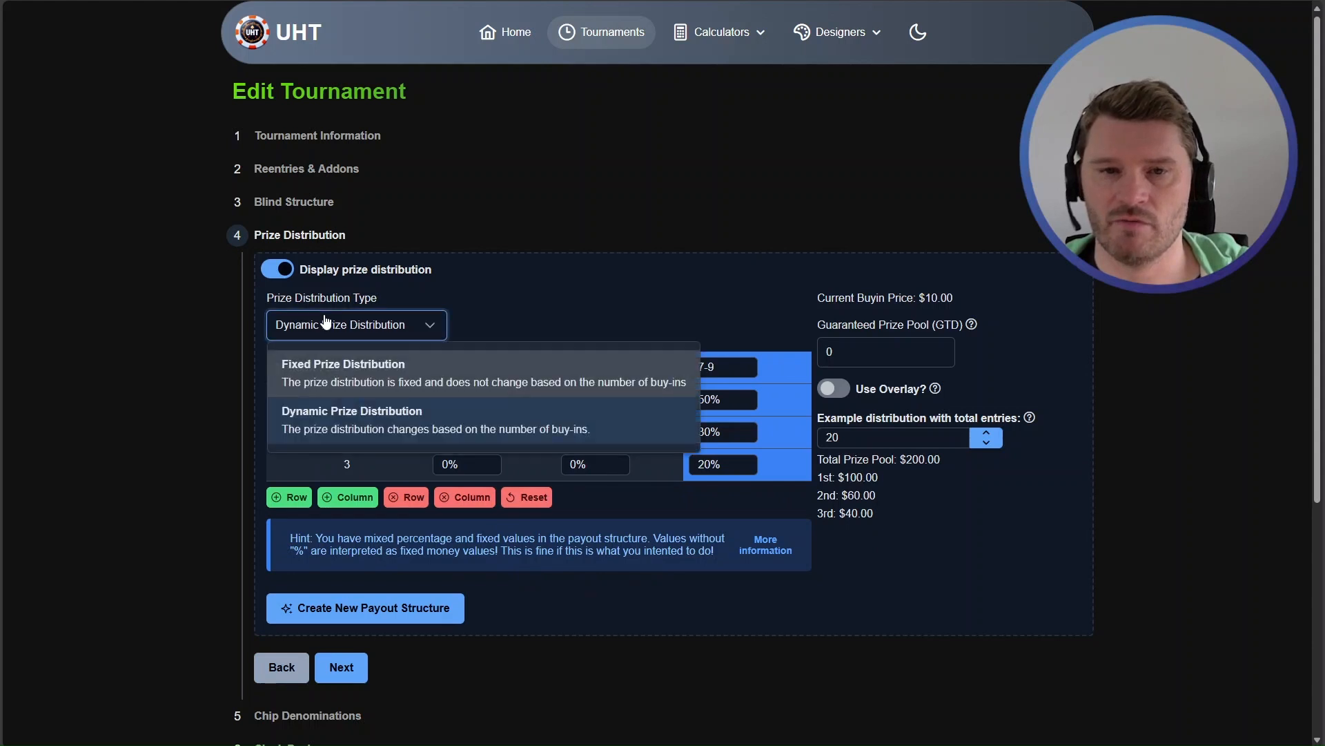
pyautogui.click(353, 367)
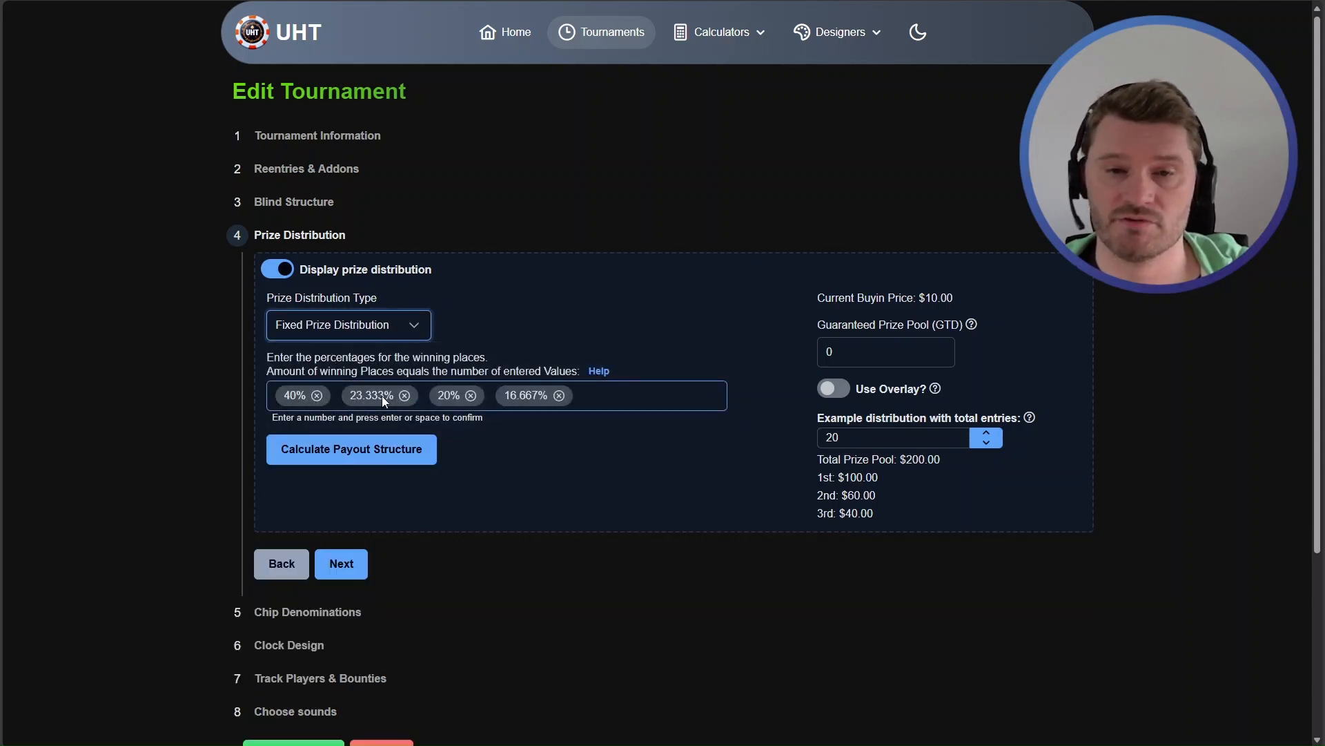
# Add a fixed value of 5 as the fifth winning place and check its example payout
pyautogui.click(623, 400)
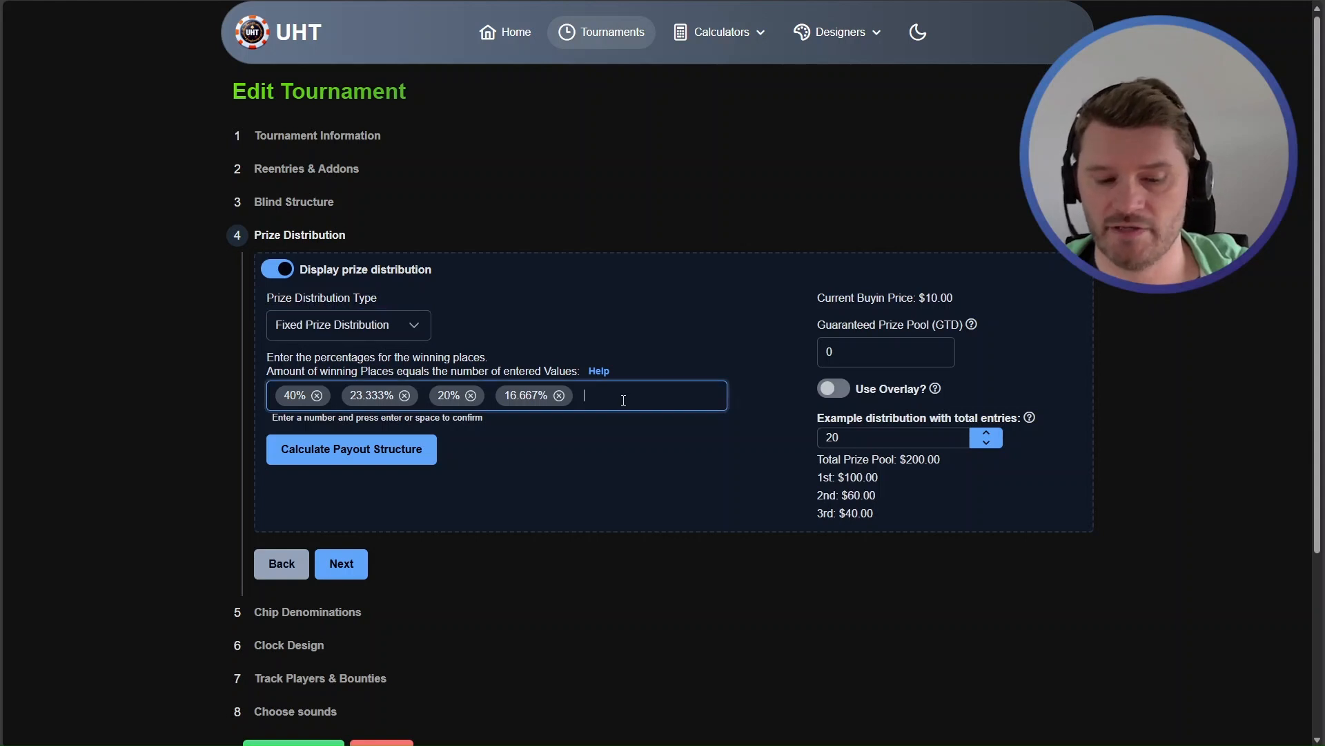
pyautogui.write('5')
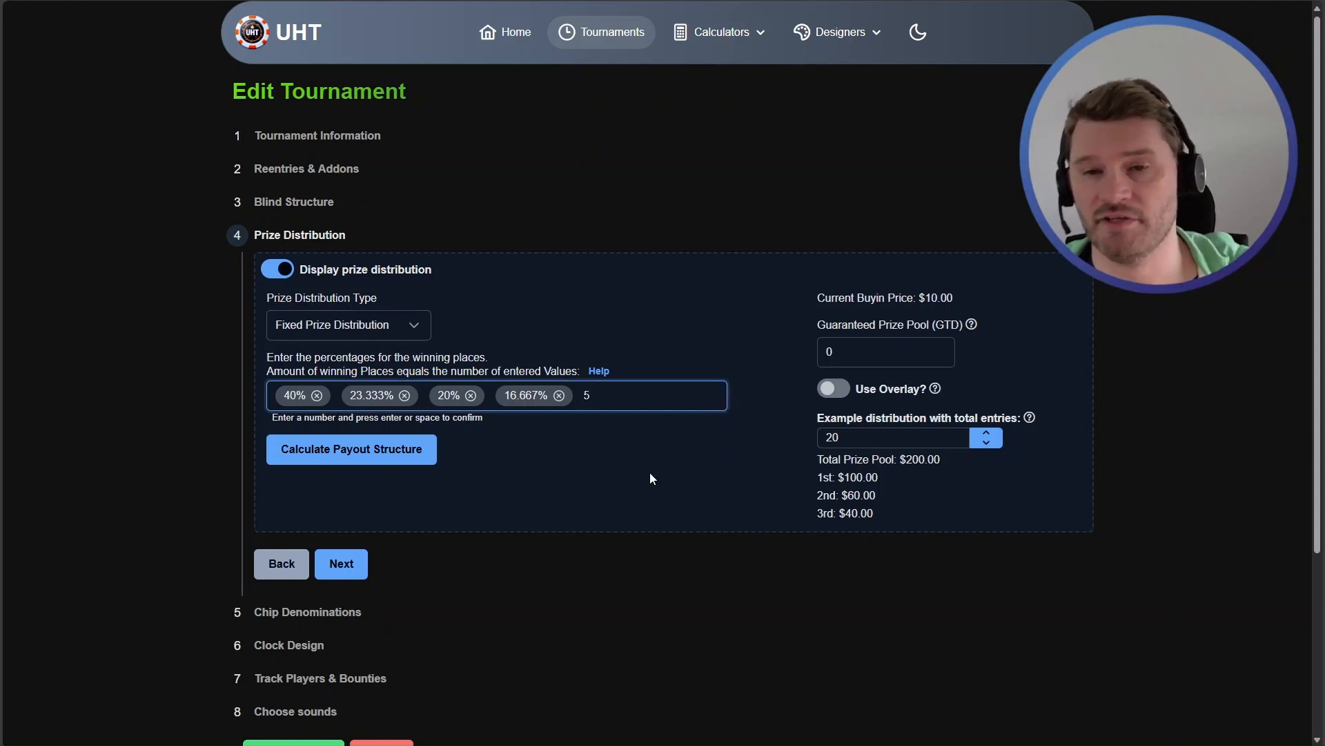
pyautogui.press('Return')
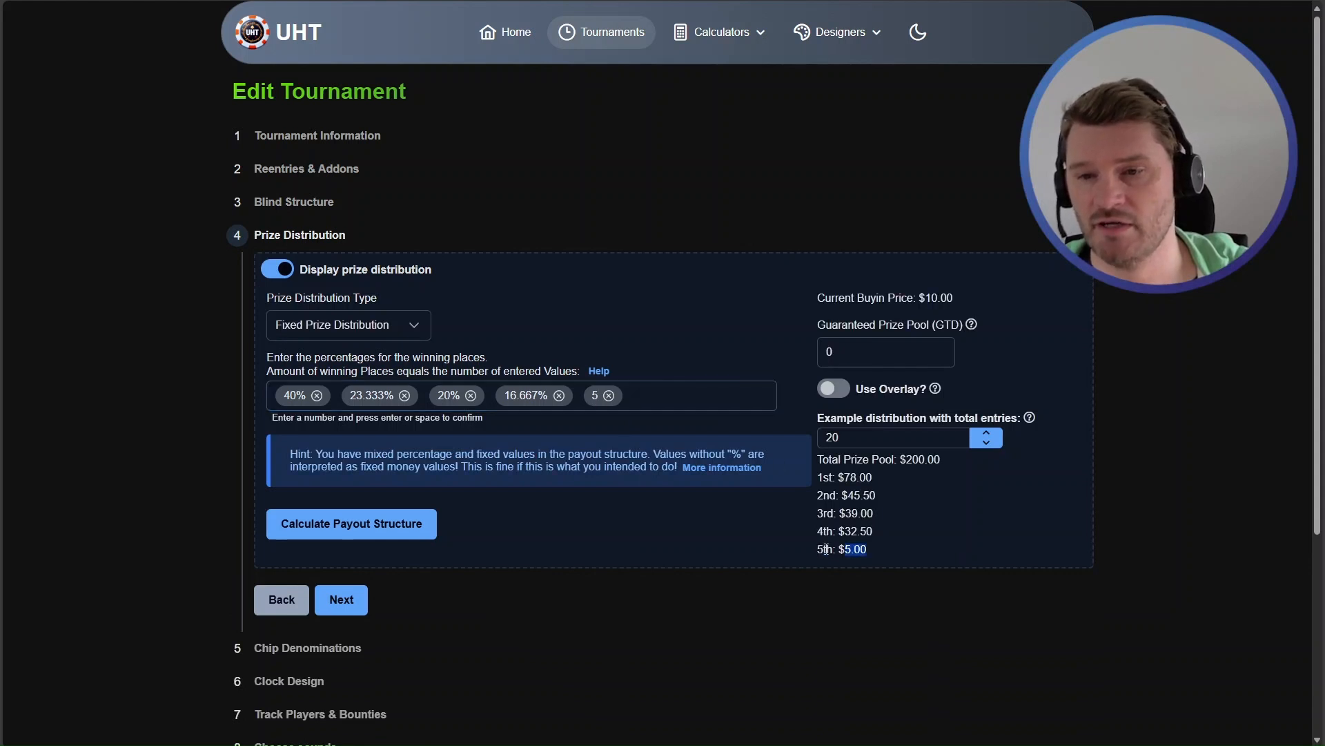
pyautogui.moveTo(806, 548); pyautogui.dragTo(836, 551)
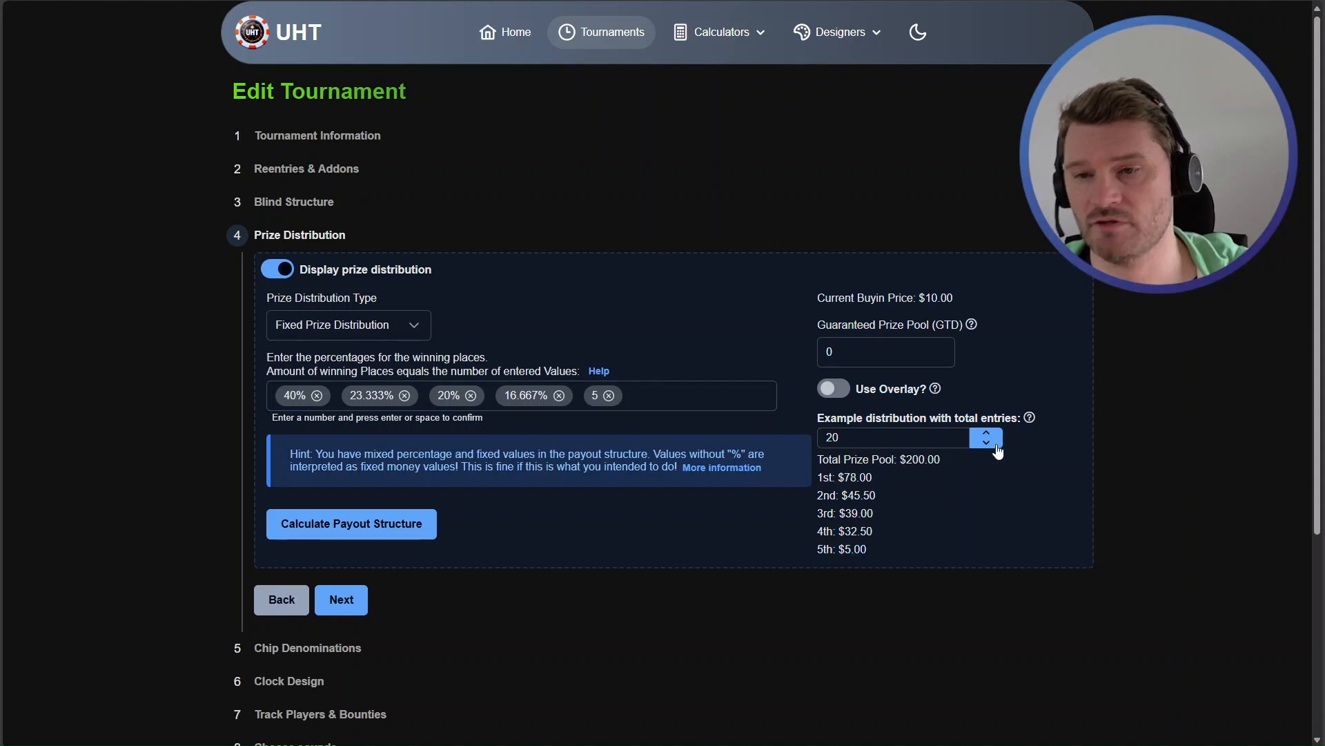
# Reduce the example total entries below 11, settle on 9, and compare the resulting payouts for all five places
pyautogui.click(995, 444)
pyautogui.click(996, 445)
pyautogui.click(995, 445)
pyautogui.click(996, 445)
pyautogui.click(995, 444)
pyautogui.click(996, 445)
pyautogui.click(996, 445)
pyautogui.click(995, 445)
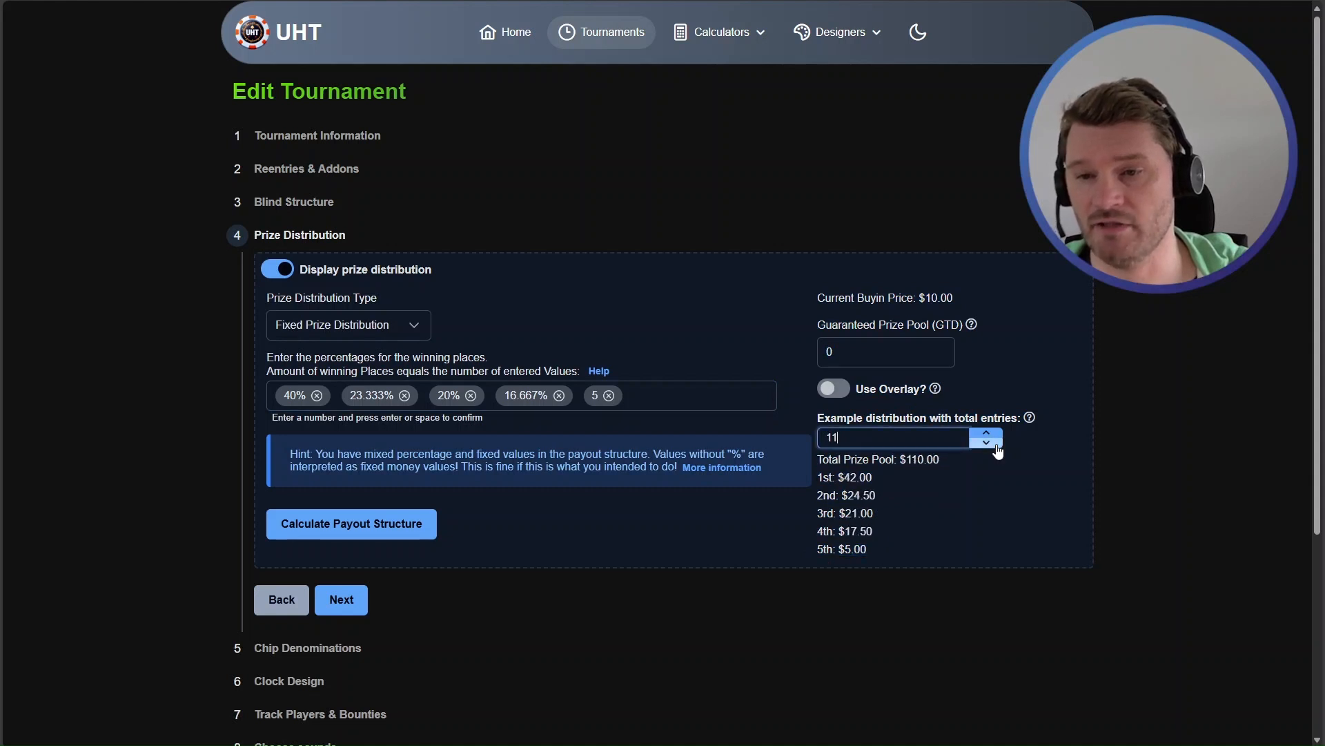
pyautogui.click(995, 445)
pyautogui.click(996, 445)
pyautogui.click(996, 444)
pyautogui.click(995, 444)
pyautogui.click(995, 445)
pyautogui.click(995, 445)
pyautogui.press('Up')
pyautogui.press('Up')
pyautogui.press('Up')
pyautogui.press('Up')
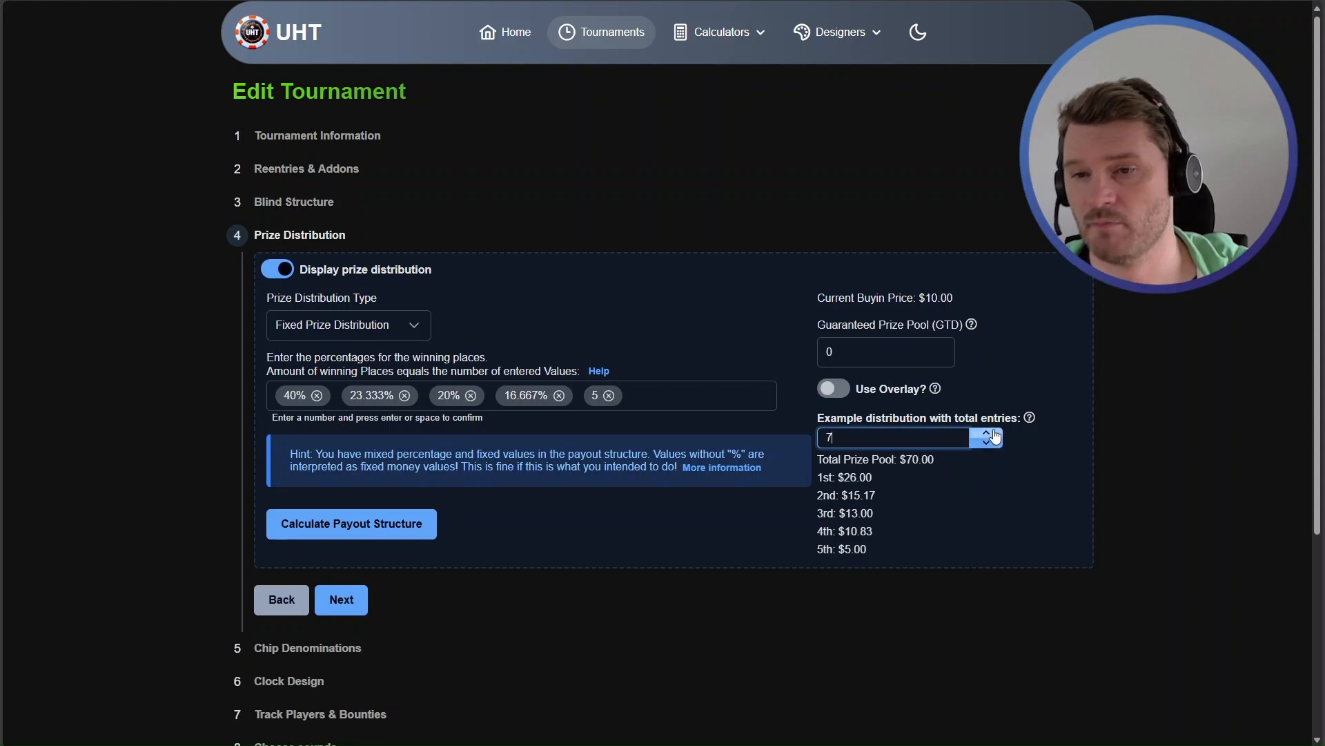
pyautogui.click(994, 445)
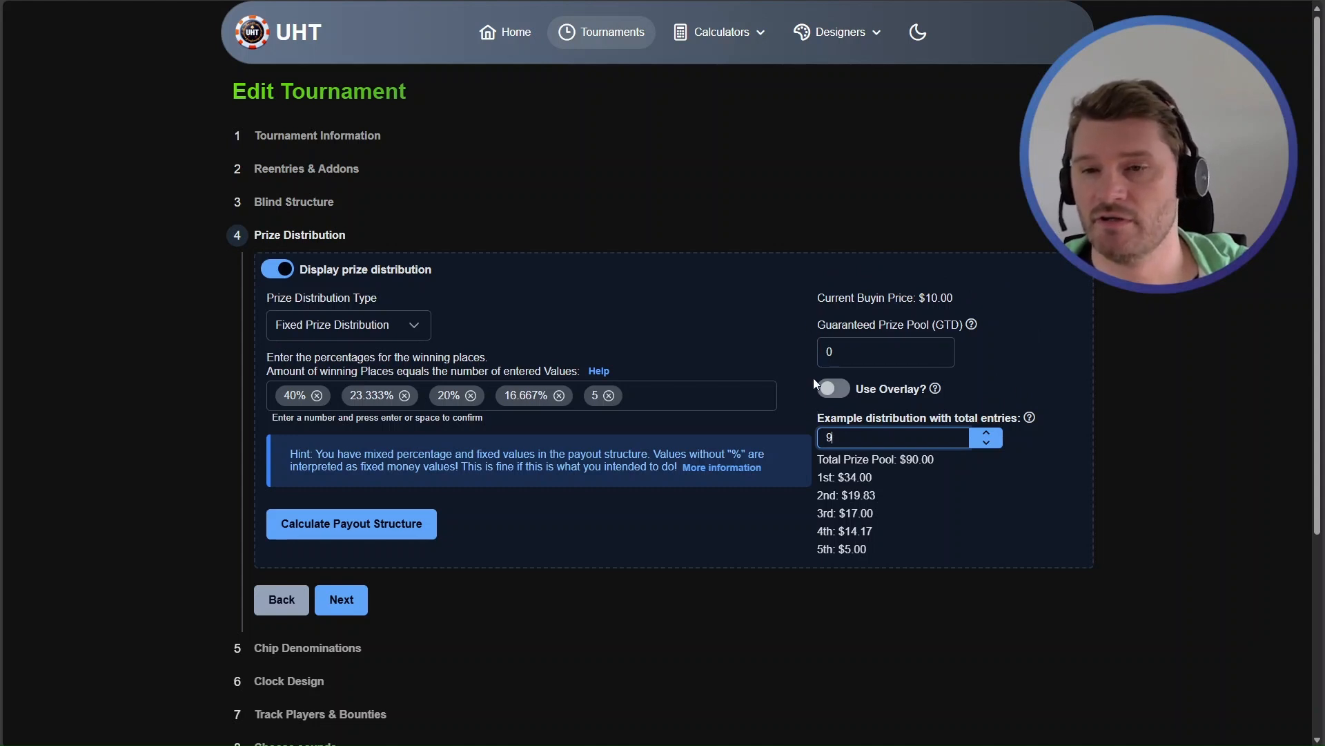
# Set the guaranteed prize pool to 150 and check how it affects the example payouts
pyautogui.moveTo(848, 348); pyautogui.dragTo(794, 346)
pyautogui.click(747, 302)
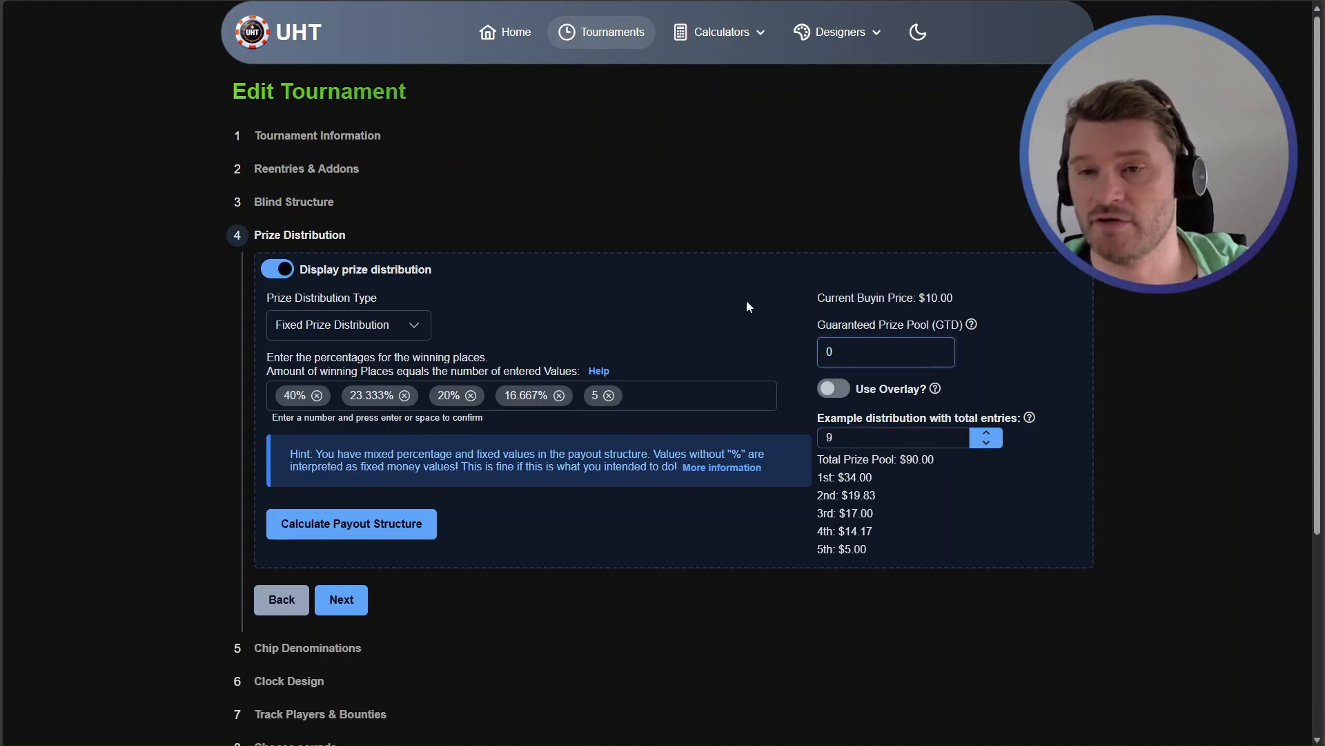
pyautogui.click(860, 344)
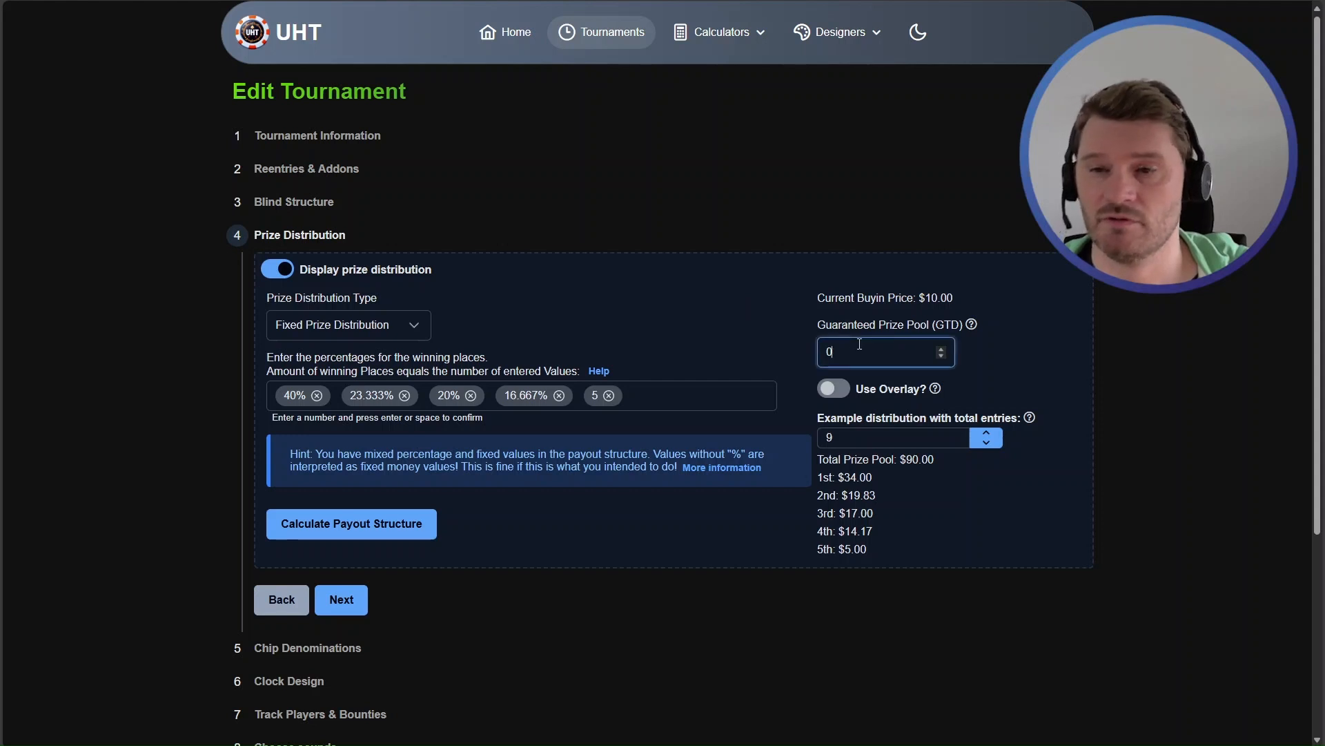
pyautogui.moveTo(859, 344); pyautogui.dragTo(769, 347)
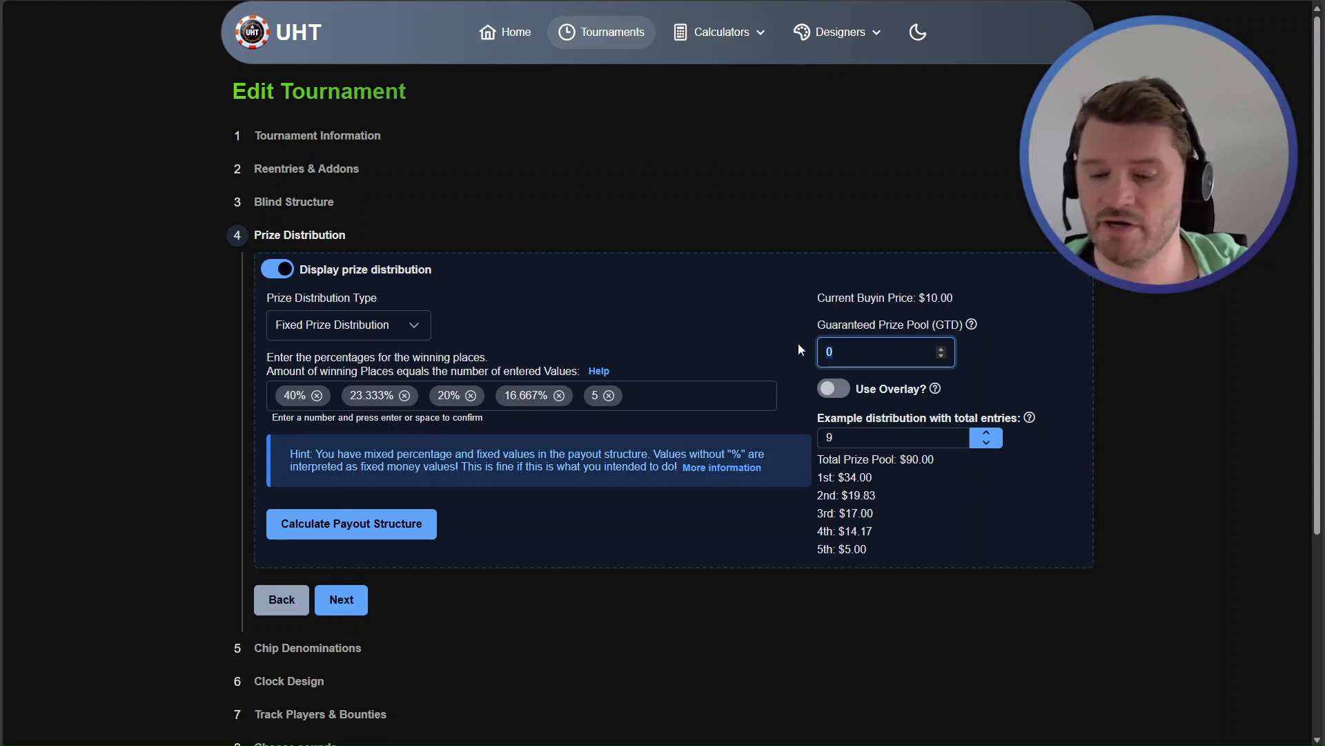
pyautogui.write('150')
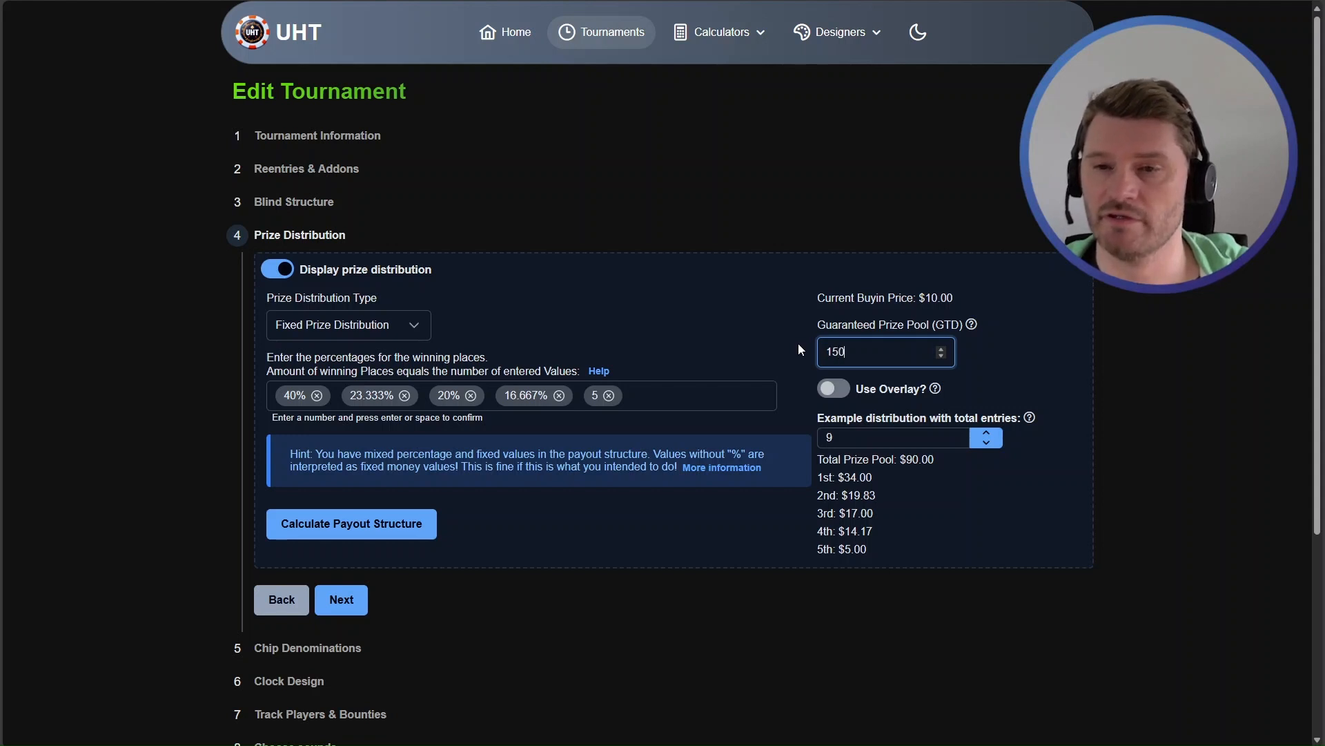
pyautogui.click(798, 343)
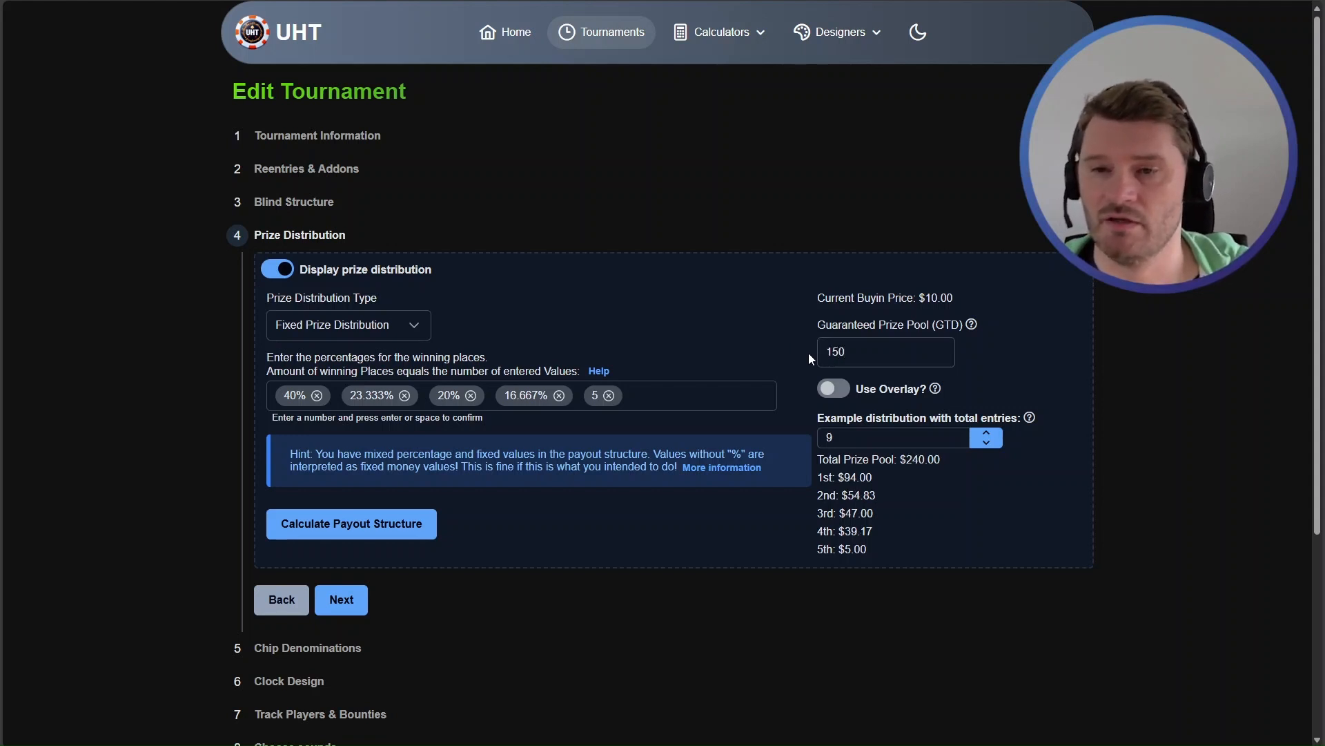
pyautogui.click(821, 343)
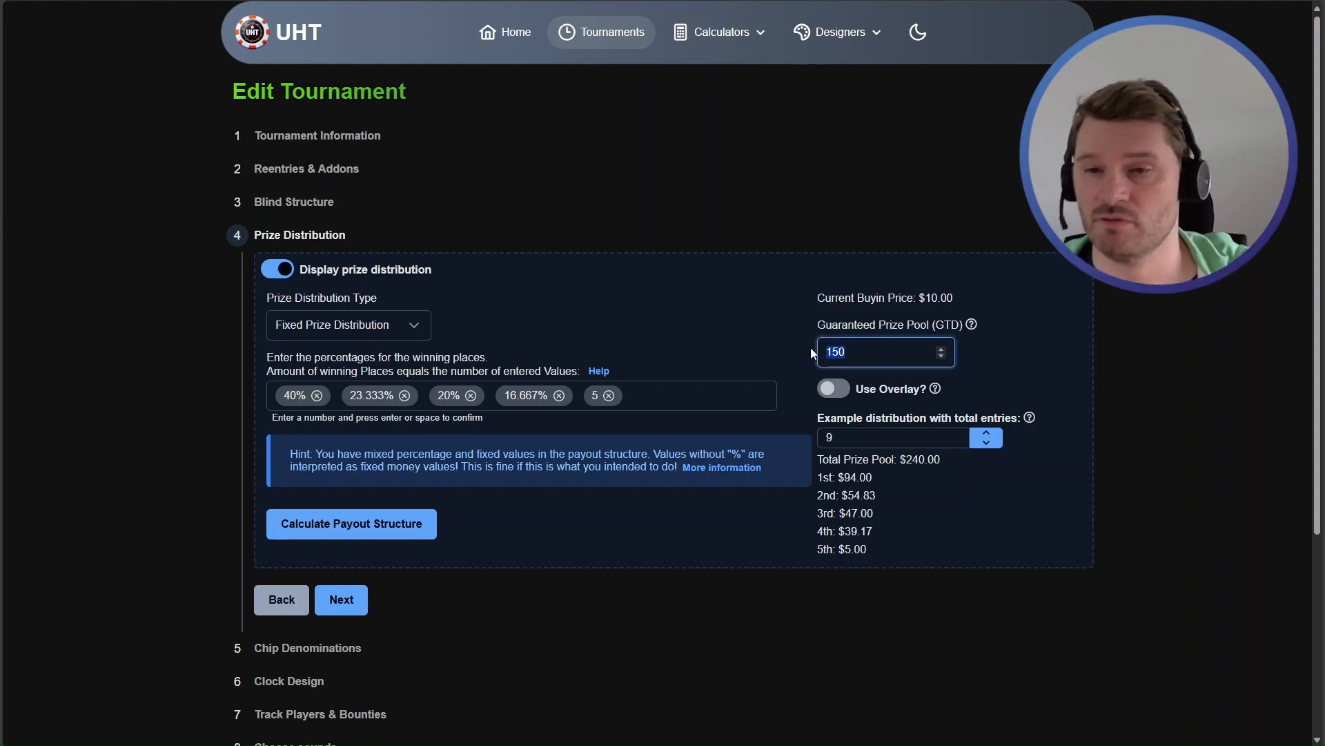
pyautogui.click(826, 355)
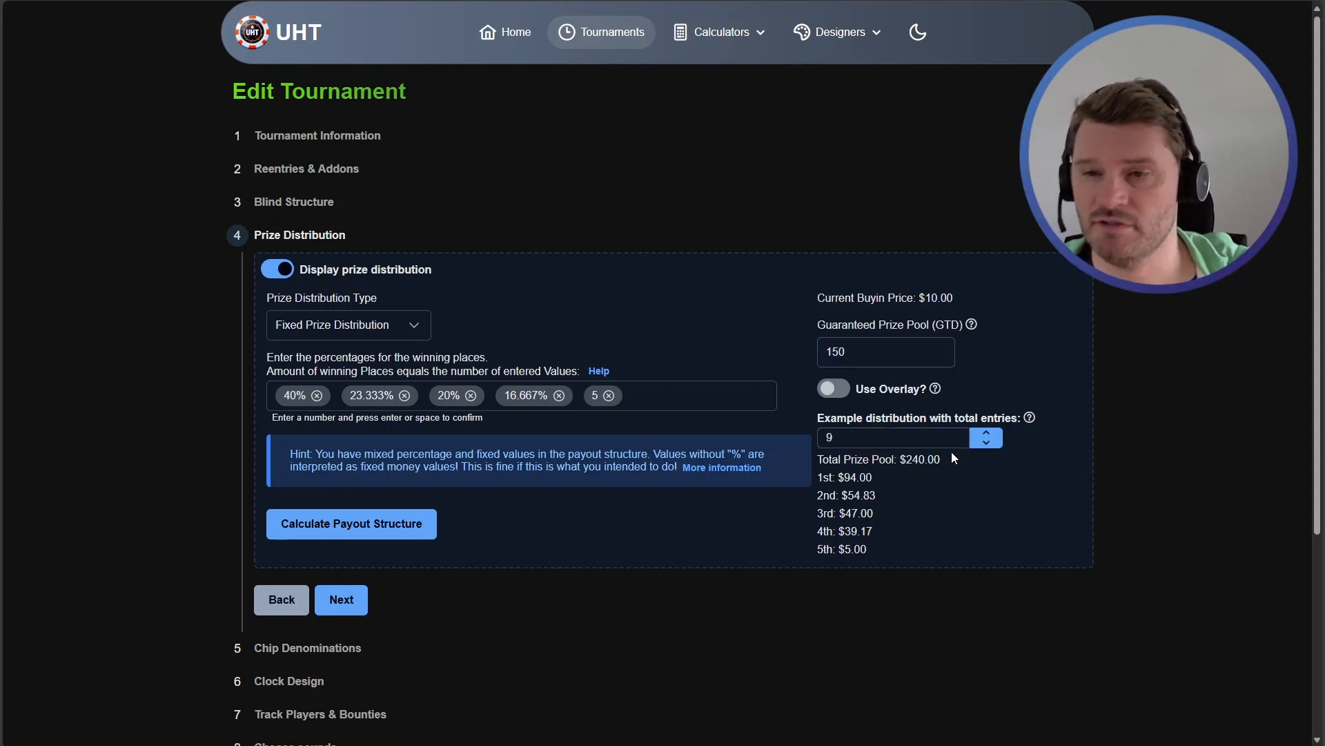
# Lower the example total entries to 2 with the overlay off and compare the resulting prize pools
pyautogui.click(980, 446)
pyautogui.click(977, 445)
pyautogui.click(977, 445)
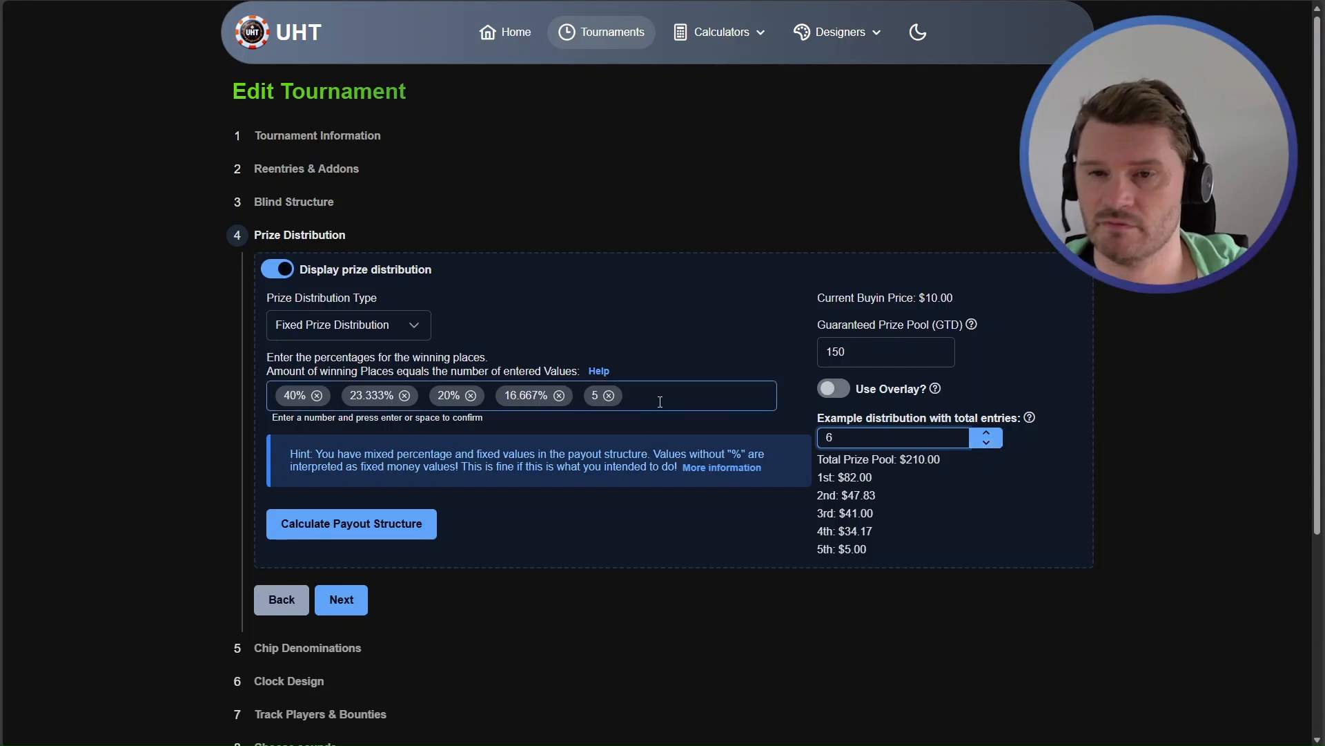
pyautogui.click(983, 445)
pyautogui.click(983, 445)
pyautogui.click(985, 444)
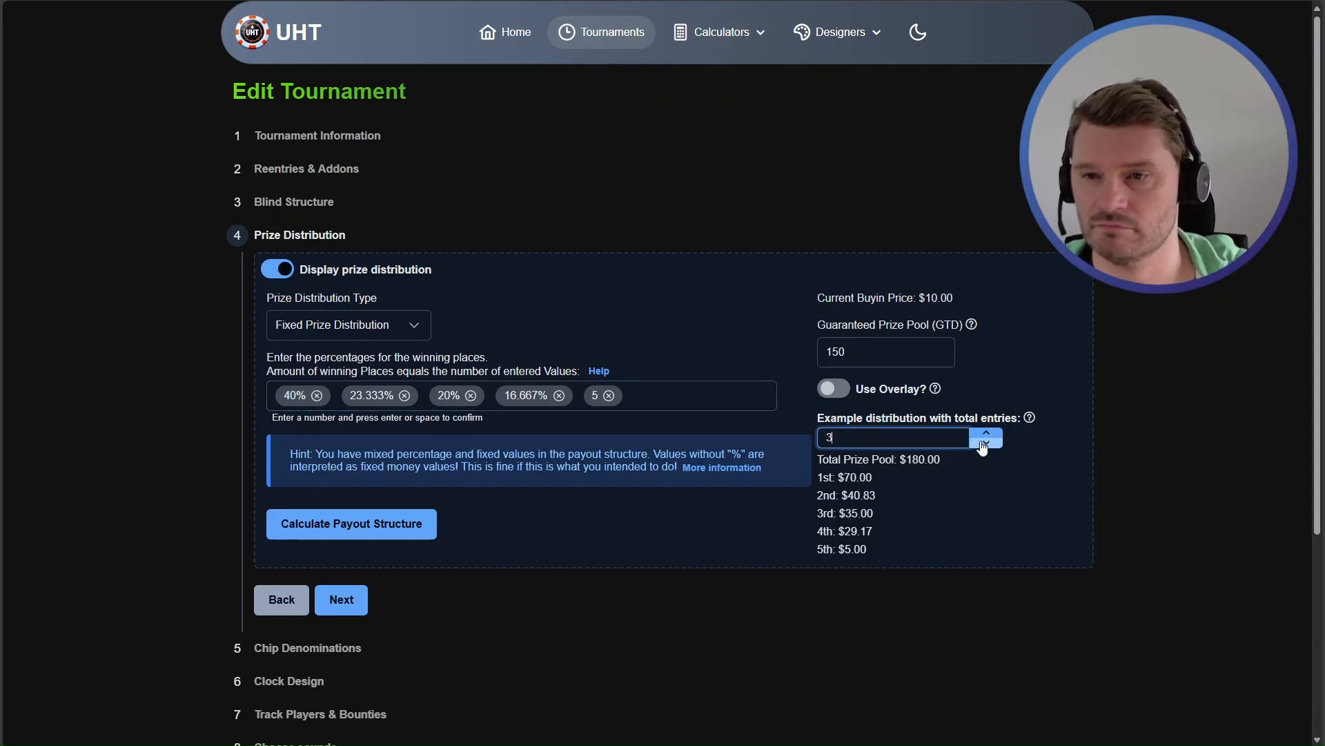
pyautogui.click(985, 444)
# Enable the overlay for the guaranteed prize pool and test example total entries up to 8, settling on 5
pyautogui.click(833, 390)
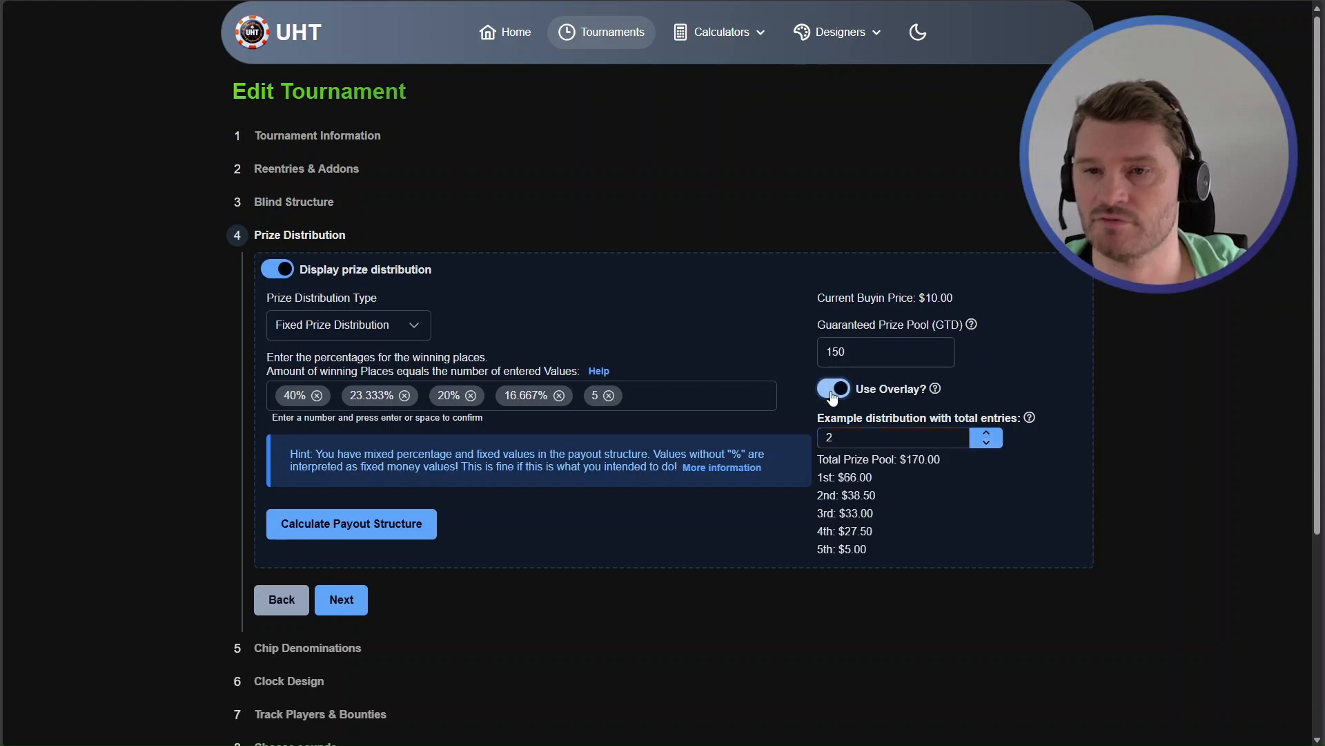
pyautogui.click(978, 444)
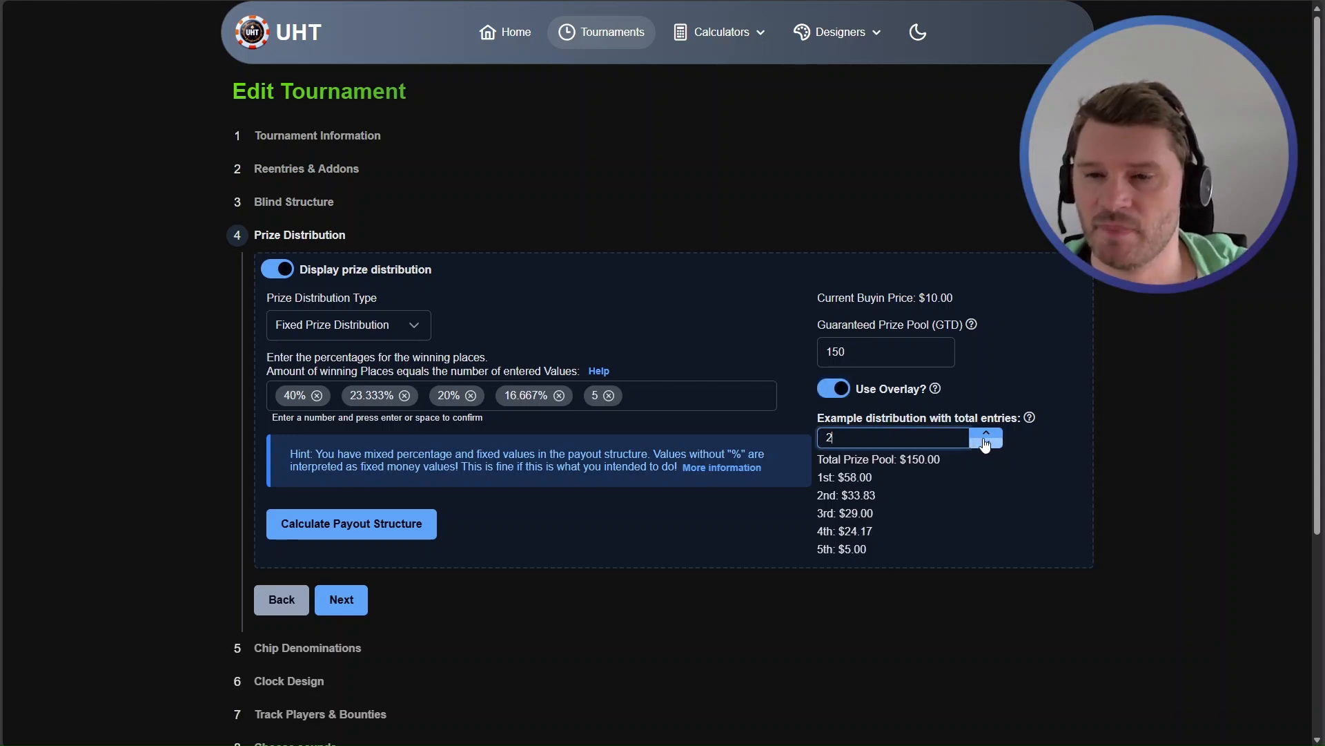
pyautogui.click(990, 433)
pyautogui.click(990, 433)
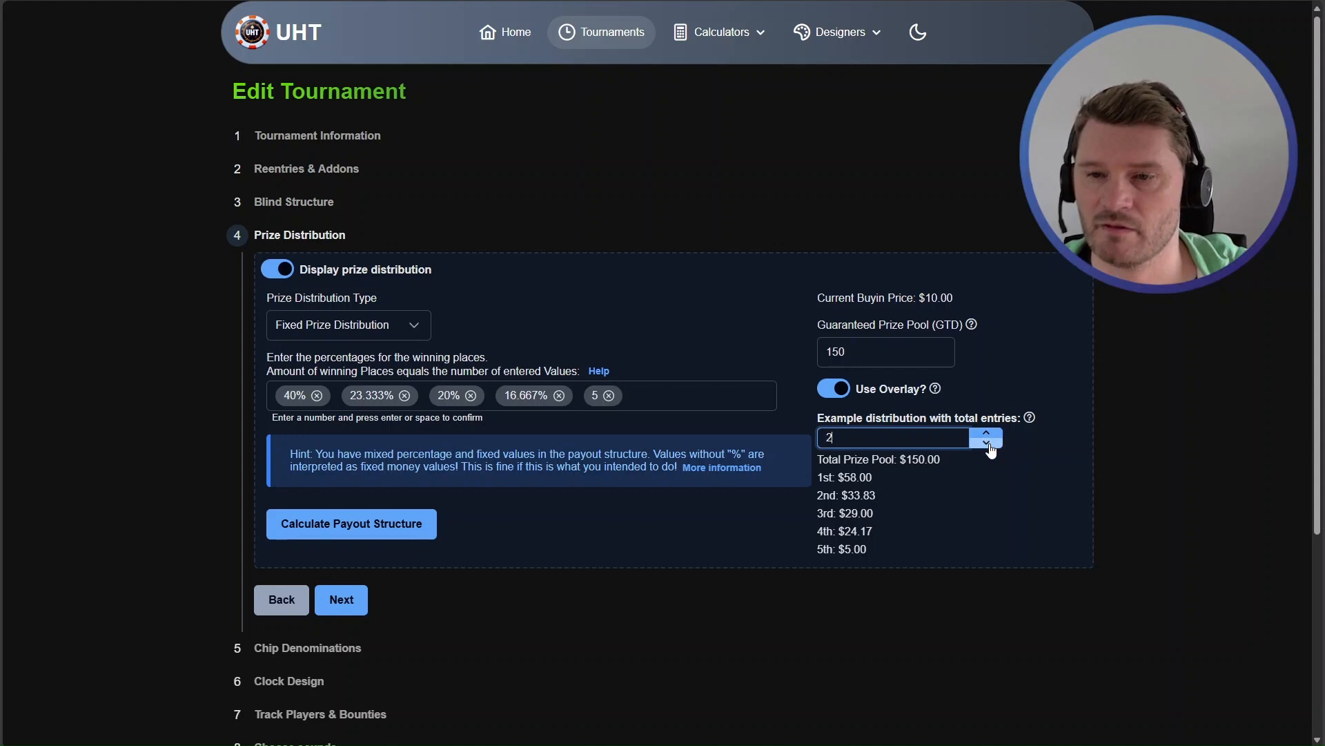
pyautogui.click(988, 435)
pyautogui.click(989, 435)
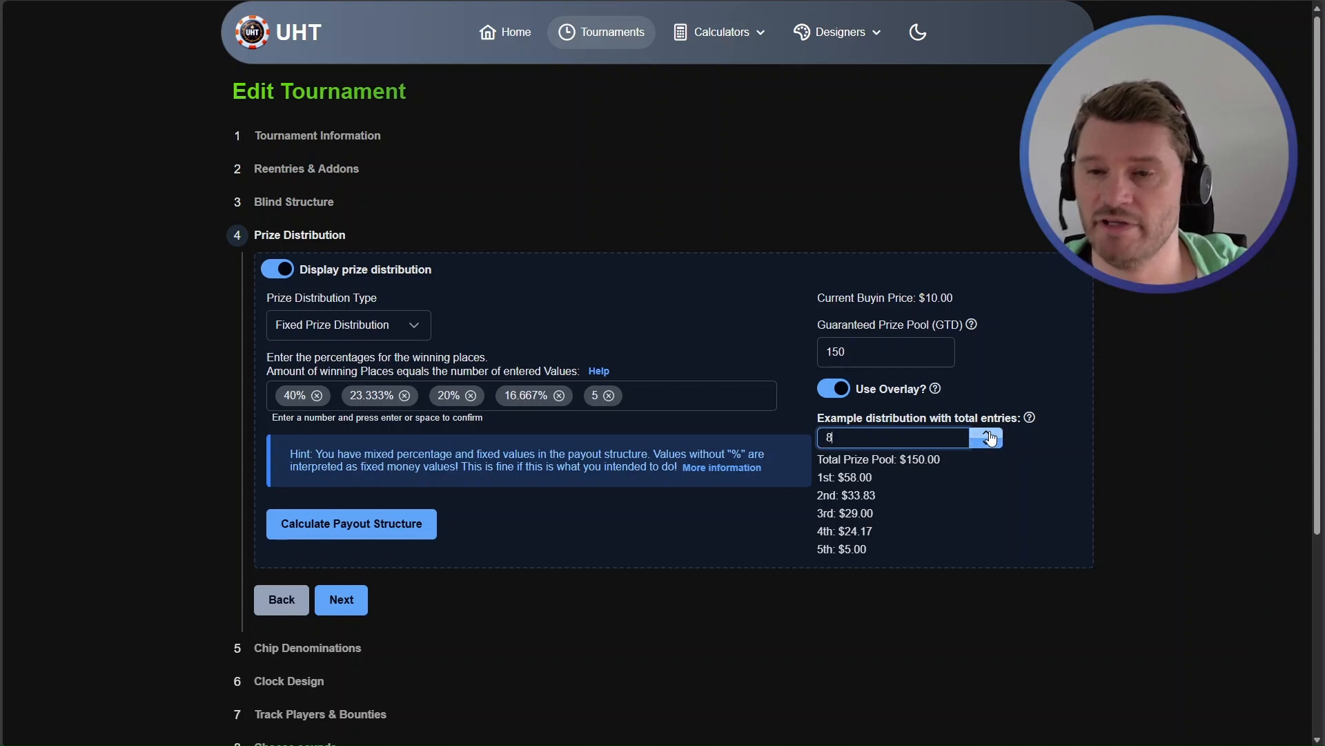
pyautogui.click(989, 443)
pyautogui.click(990, 444)
pyautogui.click(990, 444)
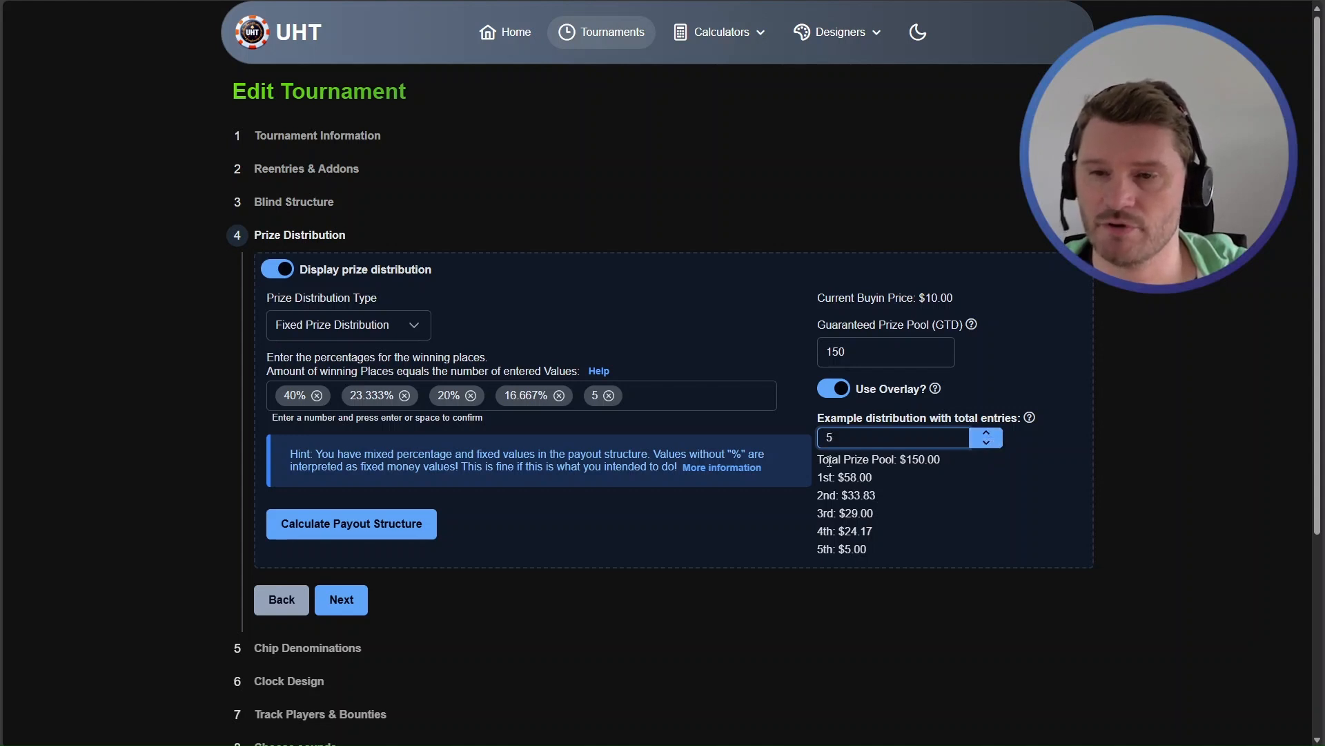
# Review the example payouts, raise the total entries to 9, and compare the total prize pool with the guaranteed amount
pyautogui.moveTo(829, 460); pyautogui.dragTo(875, 553)
pyautogui.click(888, 547)
pyautogui.click(979, 434)
pyautogui.click(980, 435)
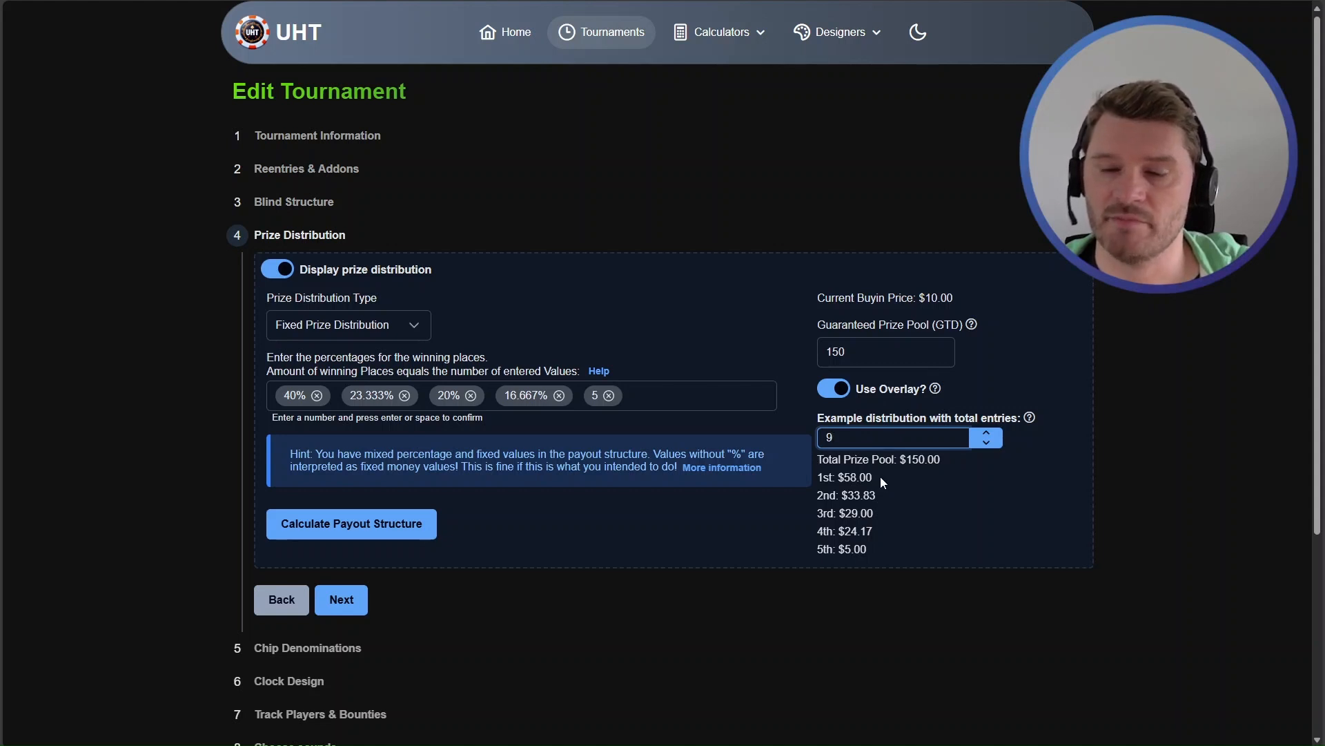
pyautogui.doubleClick(819, 352)
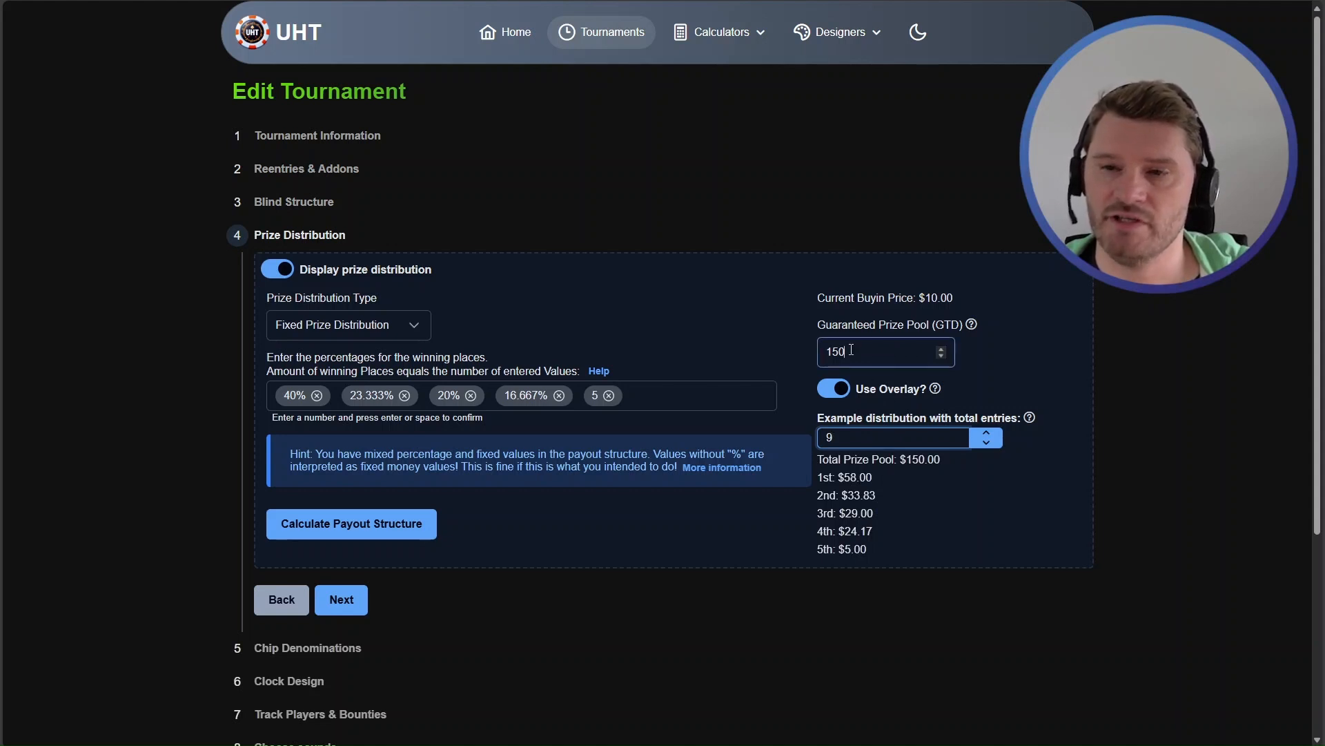
pyautogui.click(799, 351)
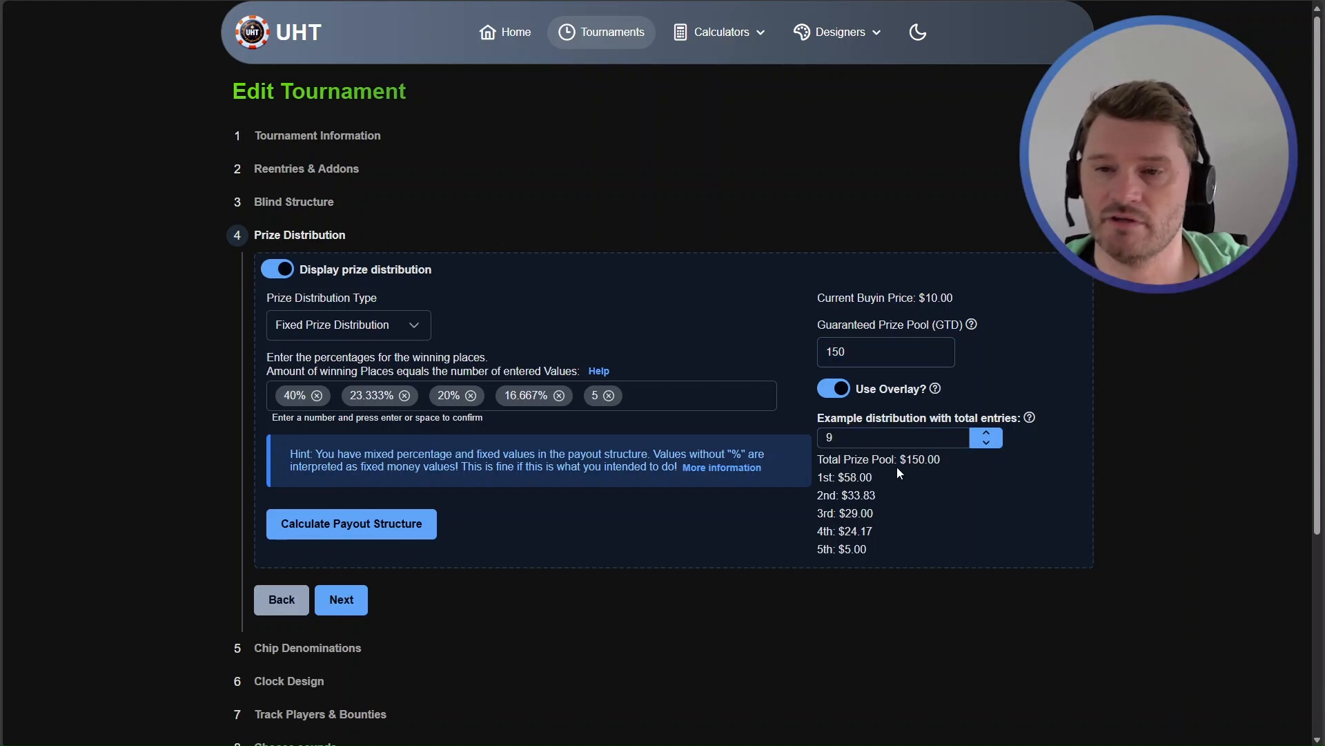
pyautogui.moveTo(911, 457); pyautogui.dragTo(942, 457)
pyautogui.click(957, 474)
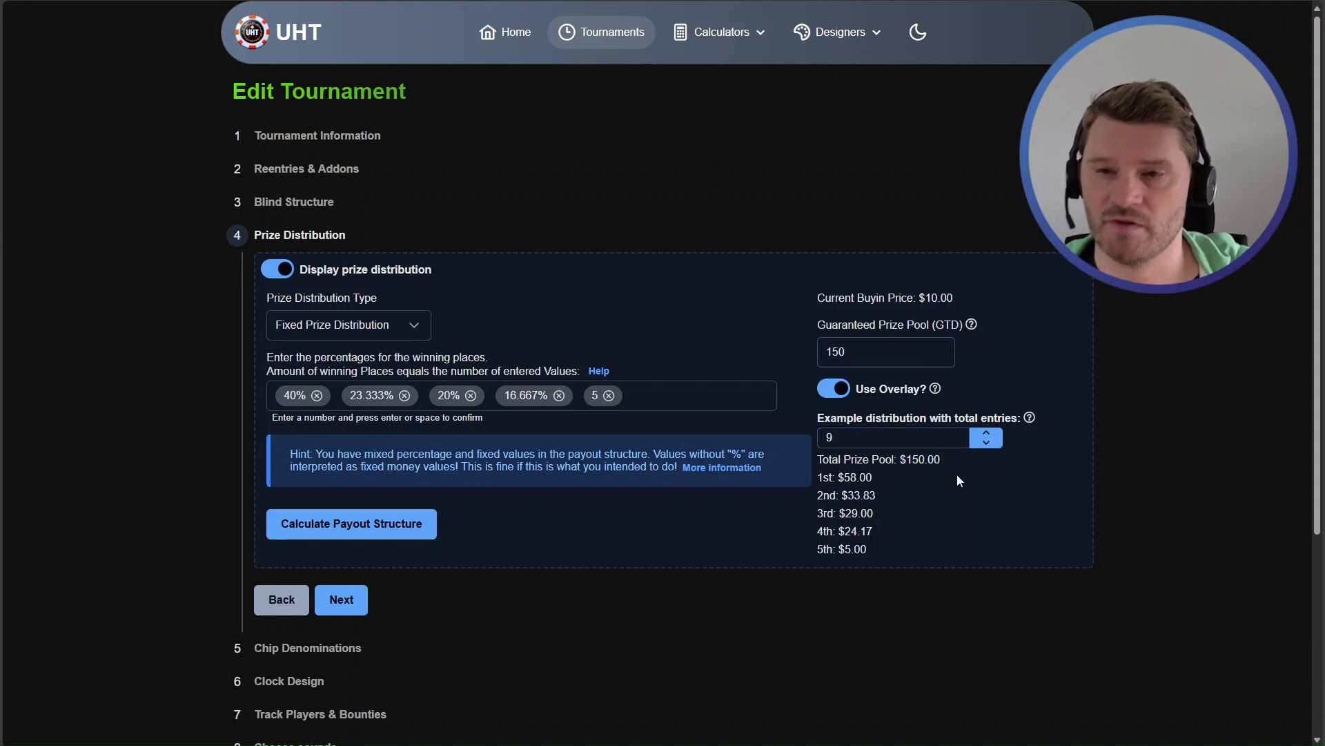
# Check the buy-in price in Tournament Information, then return to Prize Distribution and examine the total prize pool for 9 entries
pyautogui.click(298, 136)
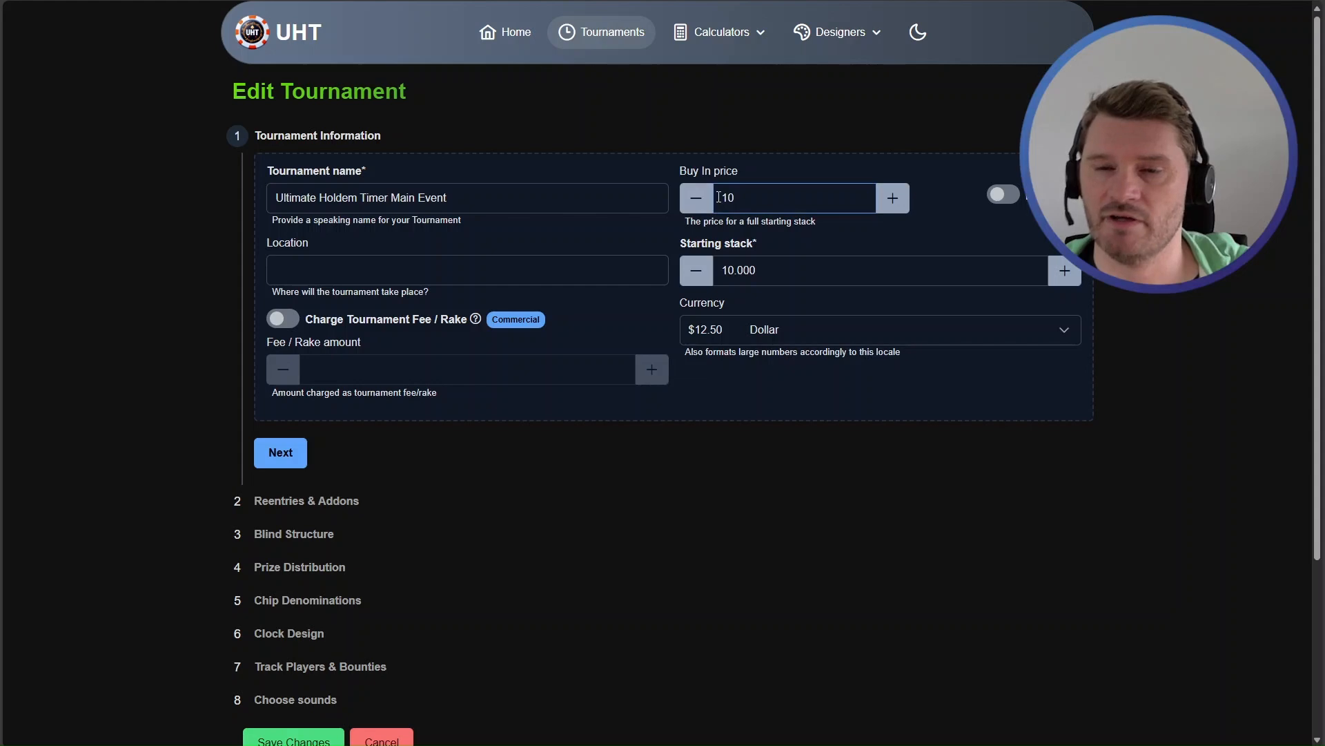
pyautogui.click(305, 566)
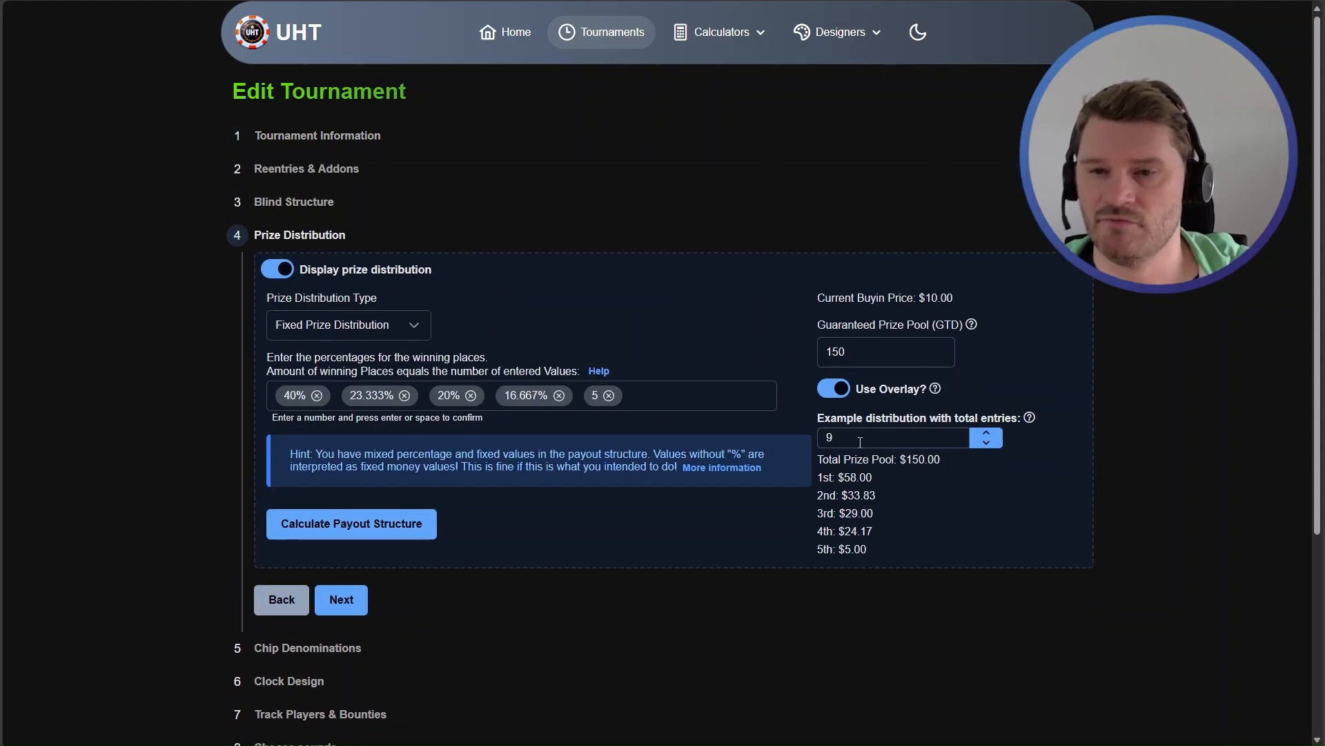
pyautogui.doubleClick(819, 436)
pyautogui.click(981, 564)
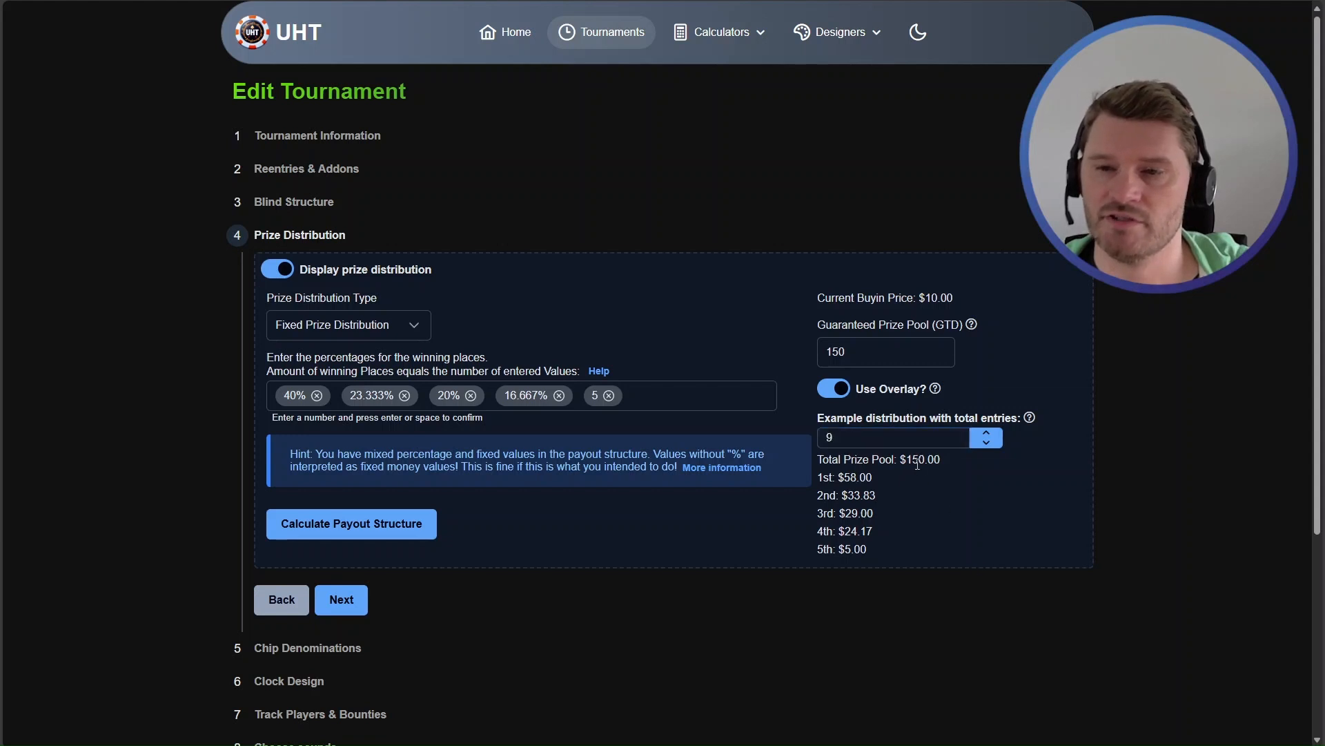
pyautogui.moveTo(900, 460); pyautogui.dragTo(943, 459)
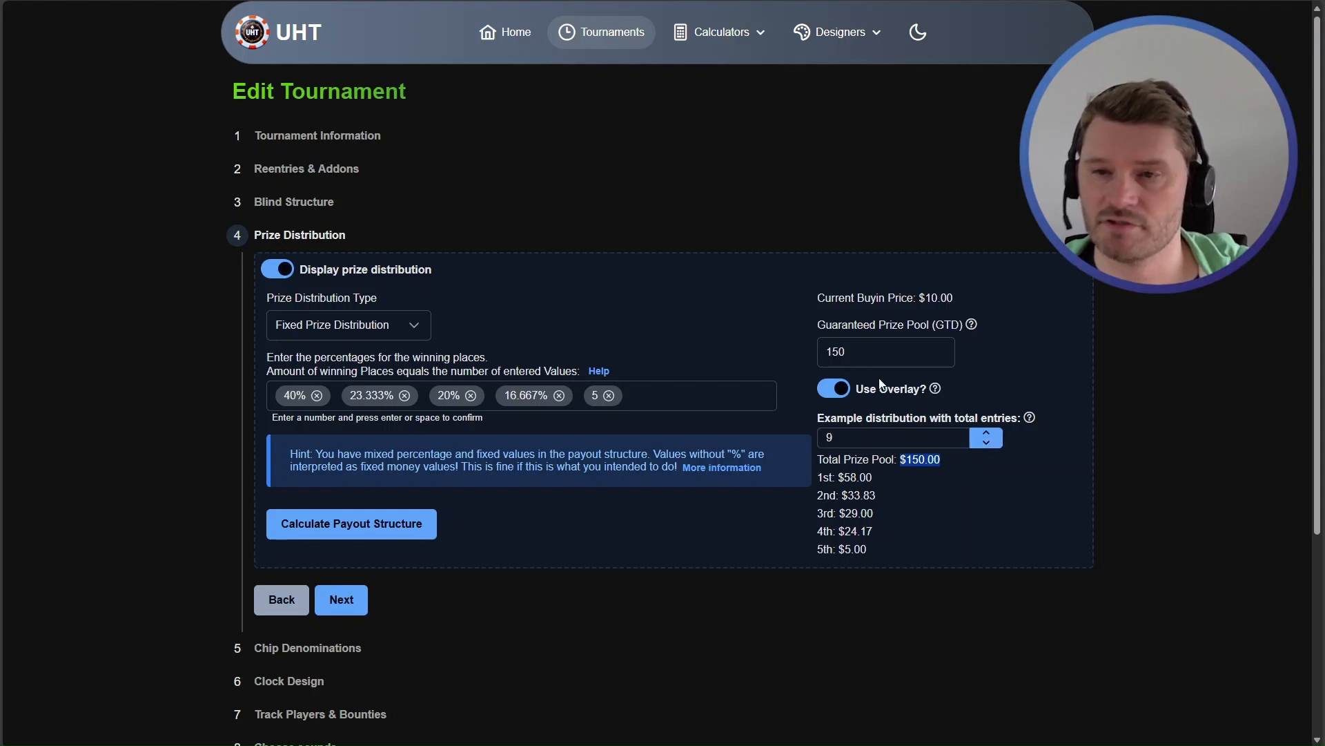
# Raise the example total entries to 10 and compare the entry count with the guaranteed prize pool
pyautogui.doubleClick(836, 355)
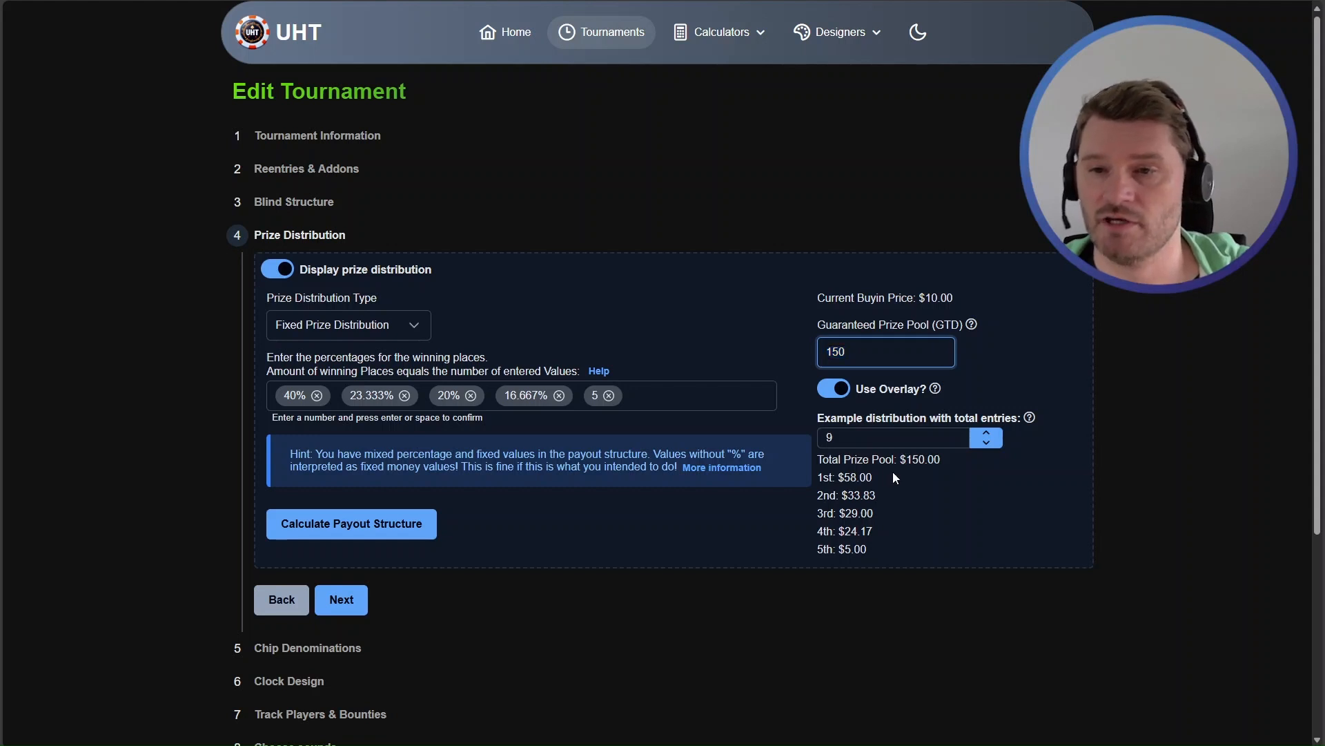
pyautogui.click(987, 432)
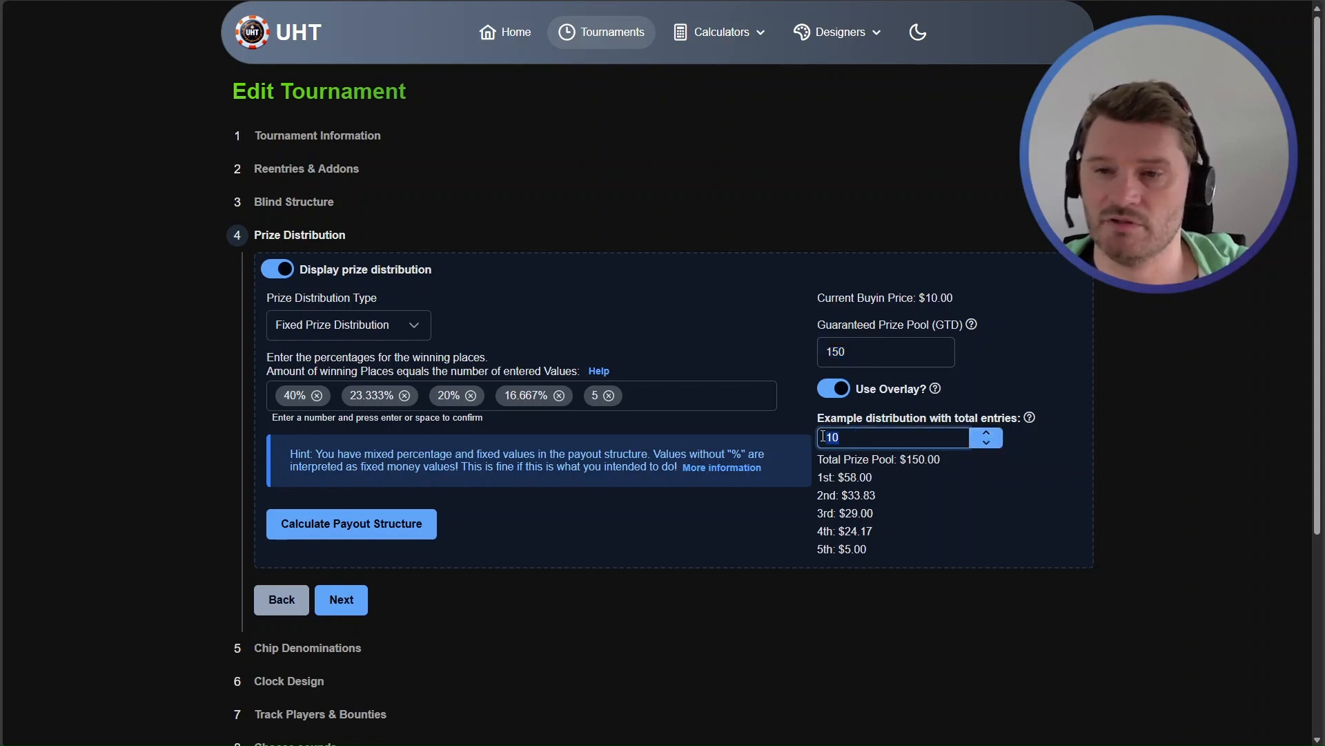
pyautogui.click(802, 415)
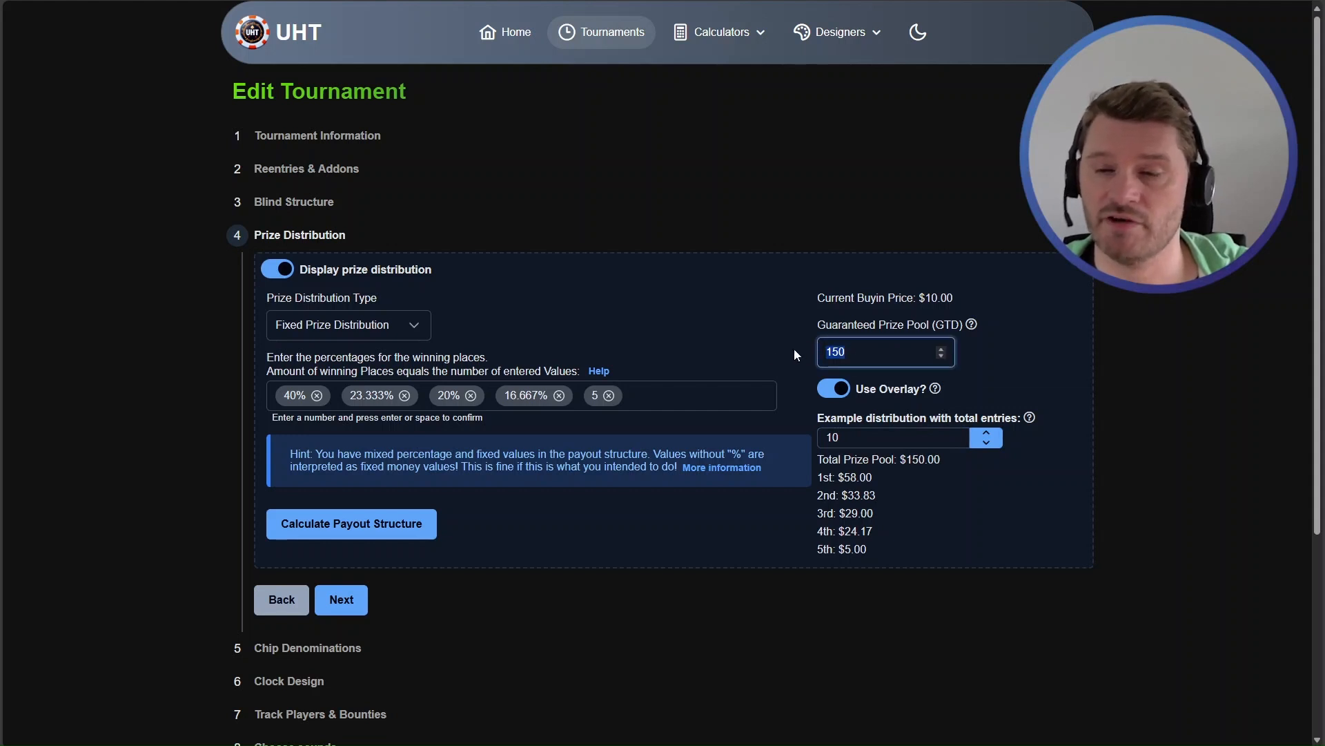
pyautogui.moveTo(826, 353); pyautogui.dragTo(850, 354)
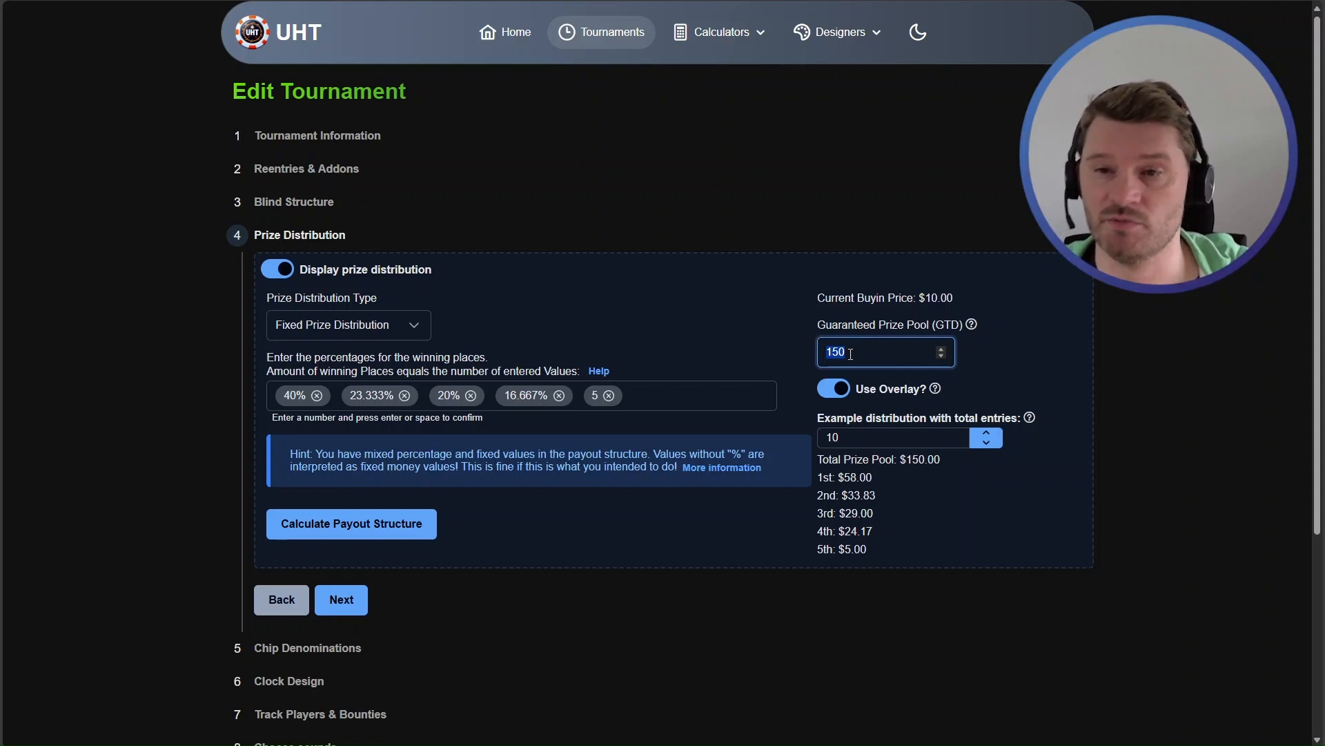
pyautogui.click(770, 342)
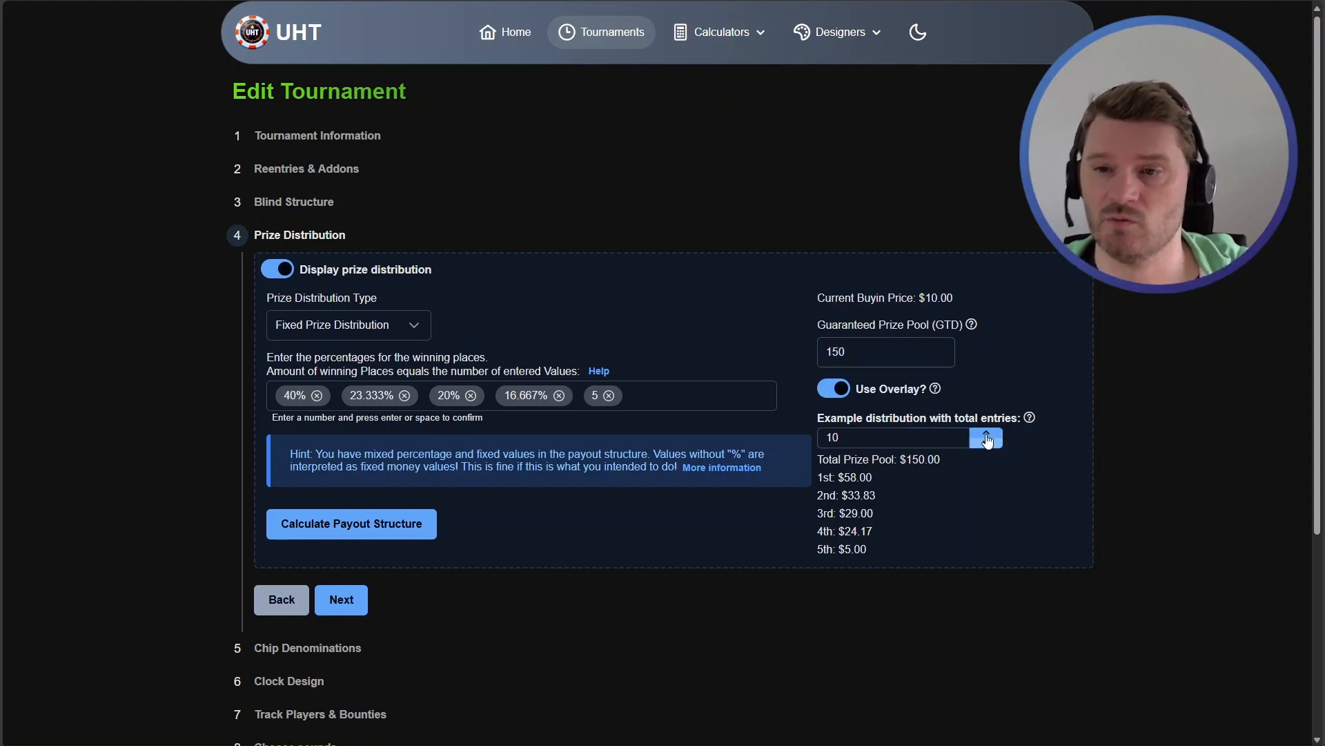
# Raise the example total entries to 15 and then 16, comparing the total prize pool with the guarantee
pyautogui.doubleClick(987, 439)
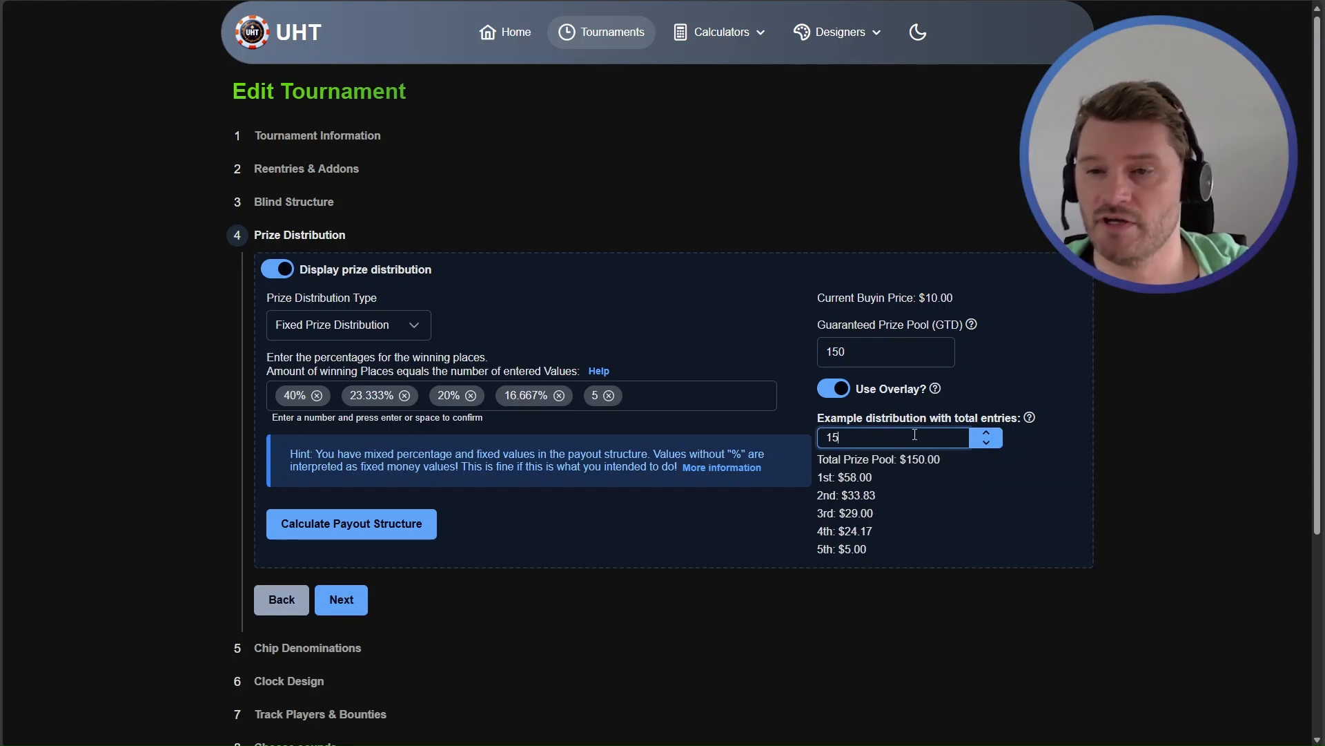
pyautogui.click(995, 432)
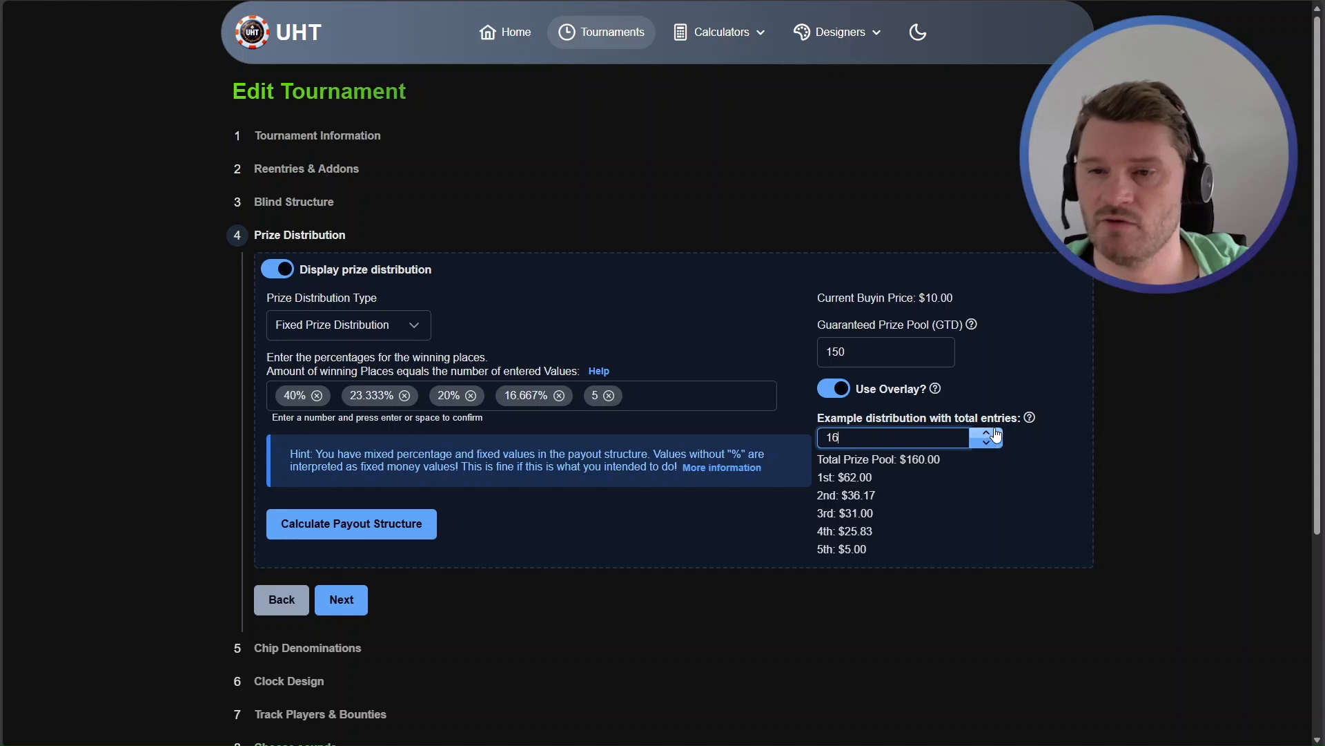
pyautogui.click(921, 550)
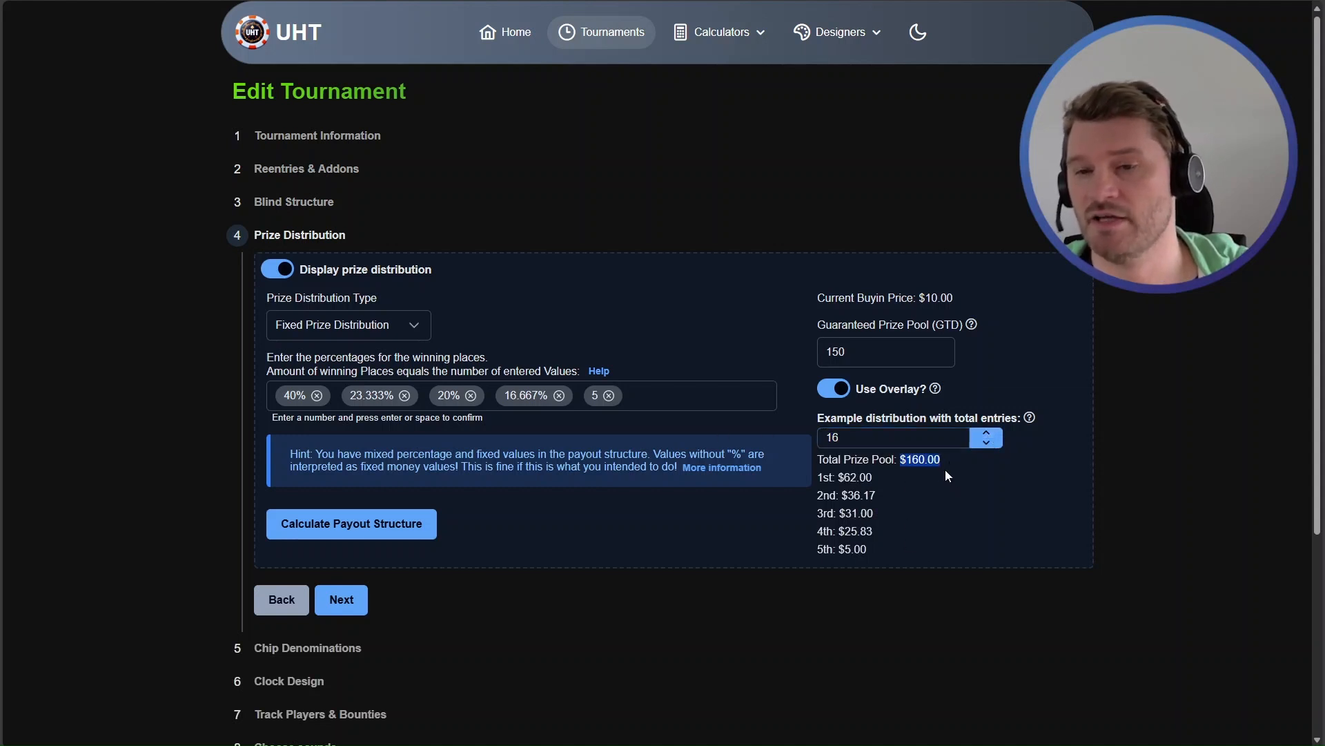
pyautogui.moveTo(850, 353); pyautogui.dragTo(777, 350)
pyautogui.click(777, 350)
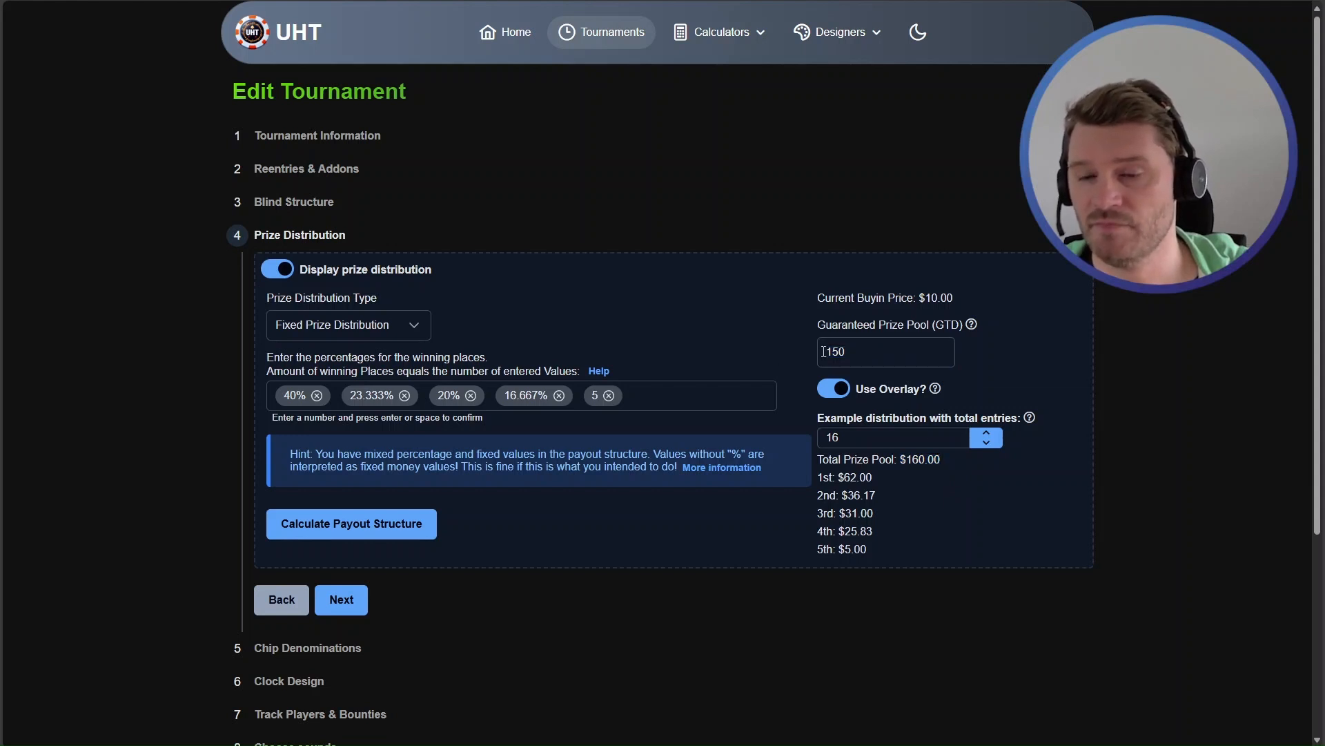
# Raise the example total entries to 20, reduce them to 15, and check the total prize pool against the guarantee
pyautogui.click(987, 433)
pyautogui.click(987, 433)
pyautogui.click(986, 432)
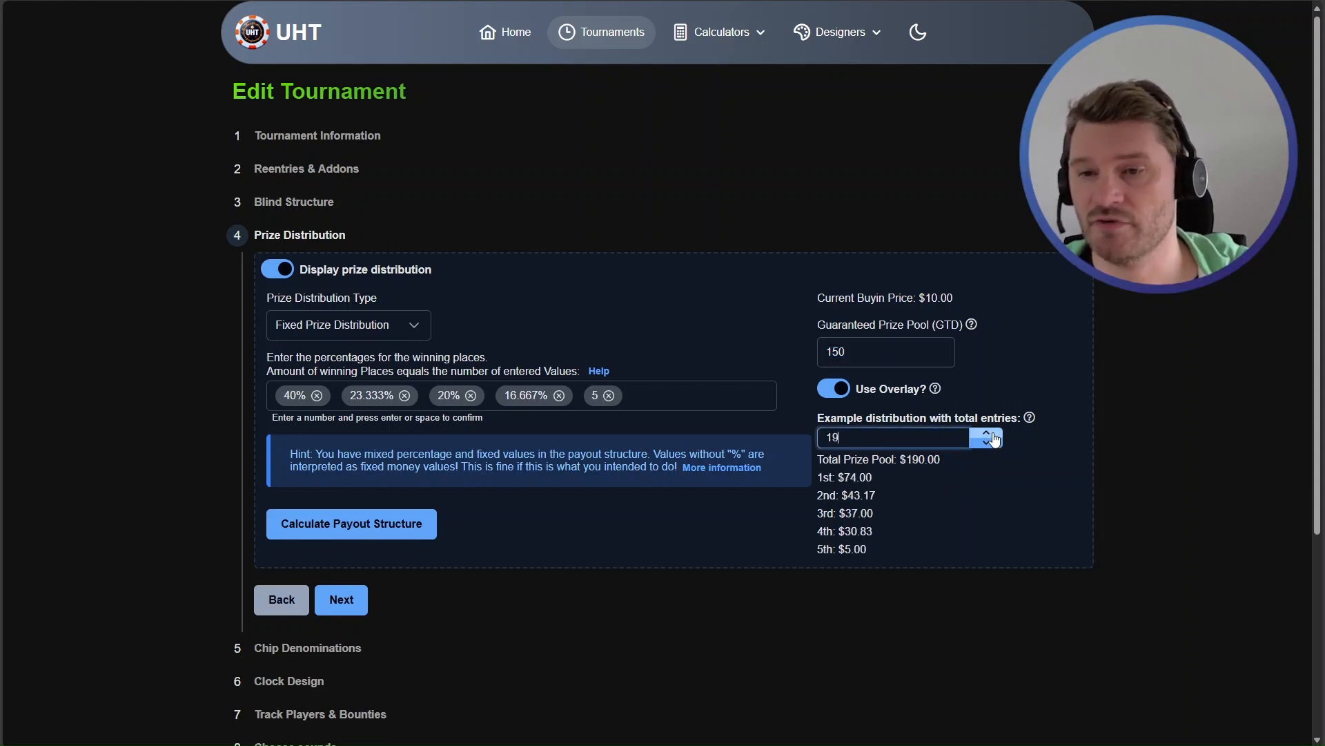
pyautogui.click(993, 434)
pyautogui.click(993, 442)
pyautogui.click(993, 442)
pyautogui.click(993, 443)
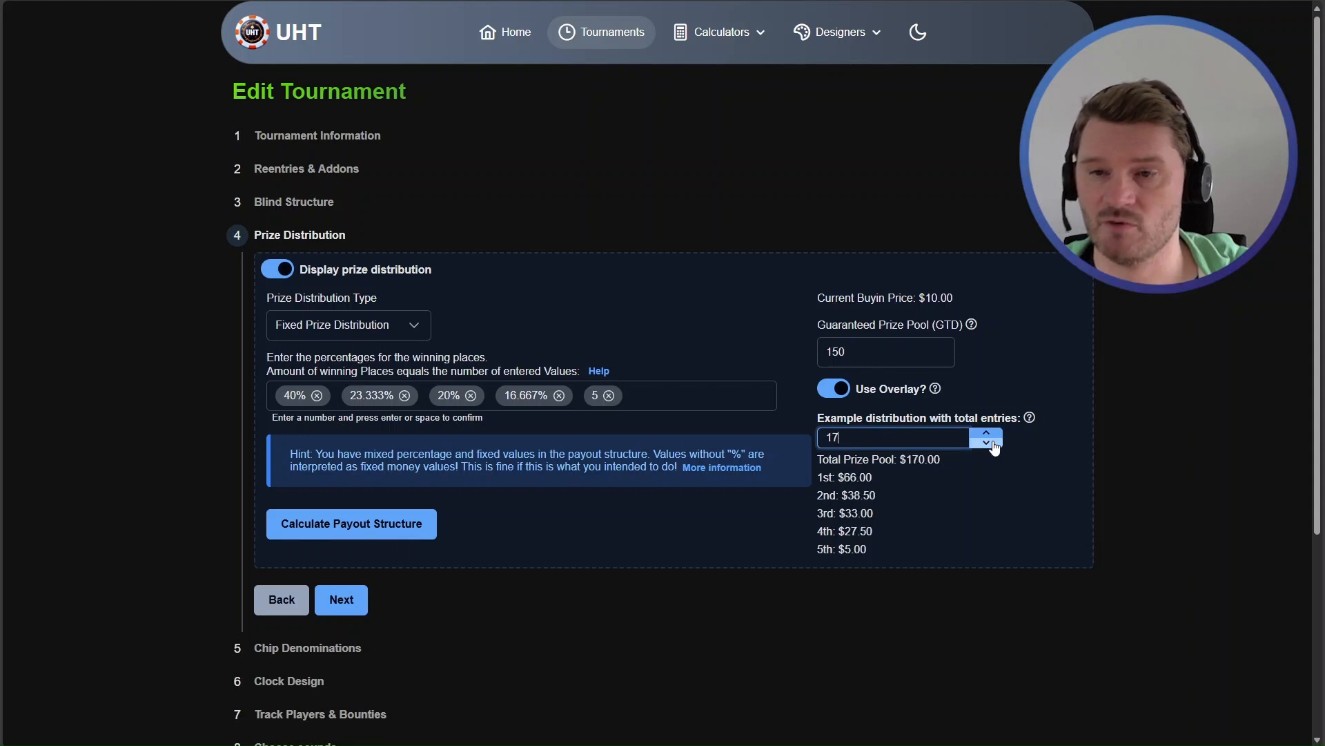
pyautogui.click(987, 443)
pyautogui.click(986, 443)
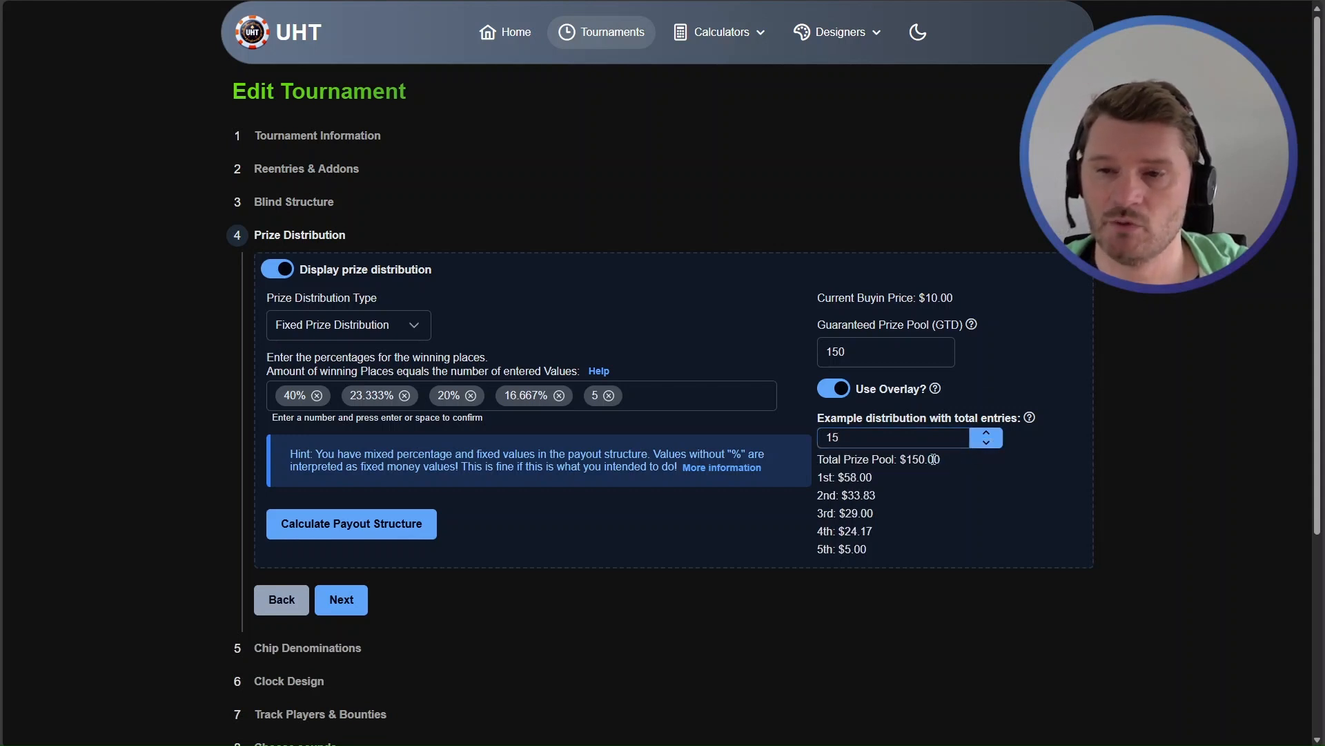
pyautogui.moveTo(939, 459); pyautogui.dragTo(818, 463)
pyautogui.click(870, 462)
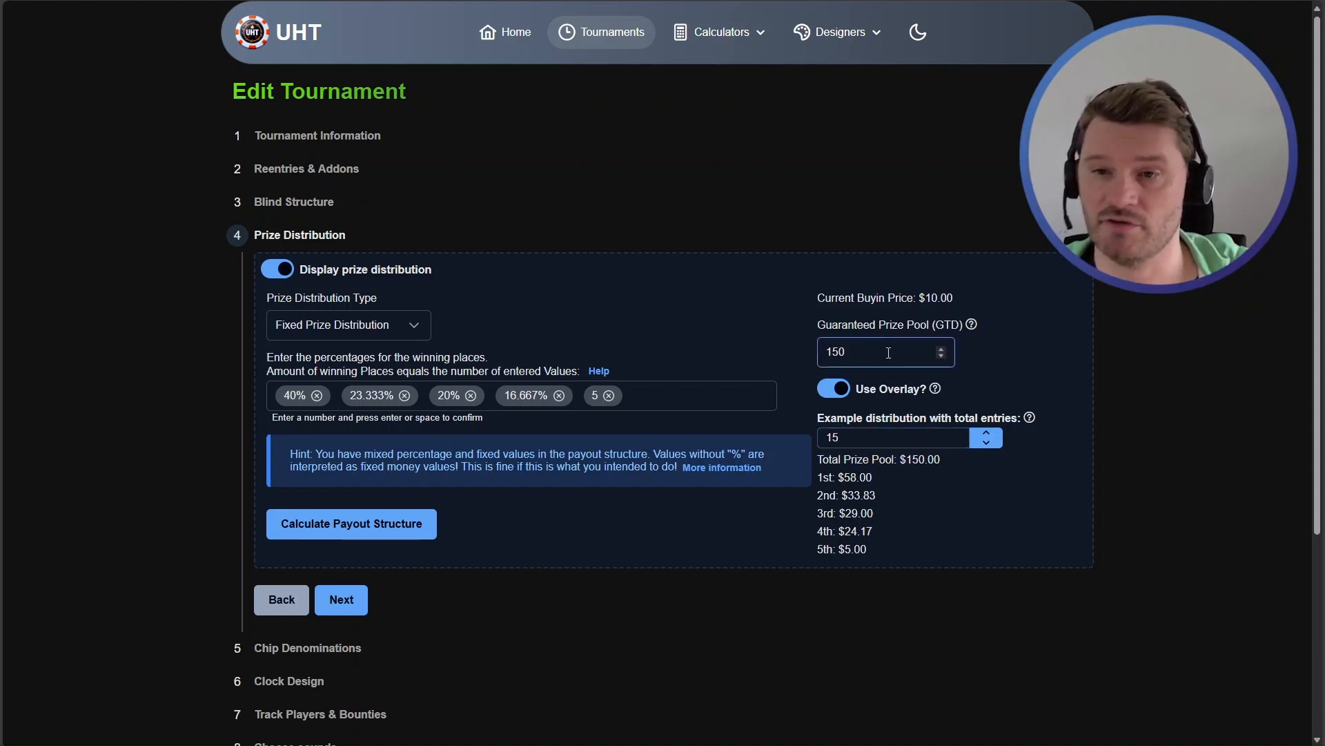
# Turn Use Overlay off, compare the total prize pool with the guarantee for 15 entries, and turn Use Overlay back on
pyautogui.click(837, 392)
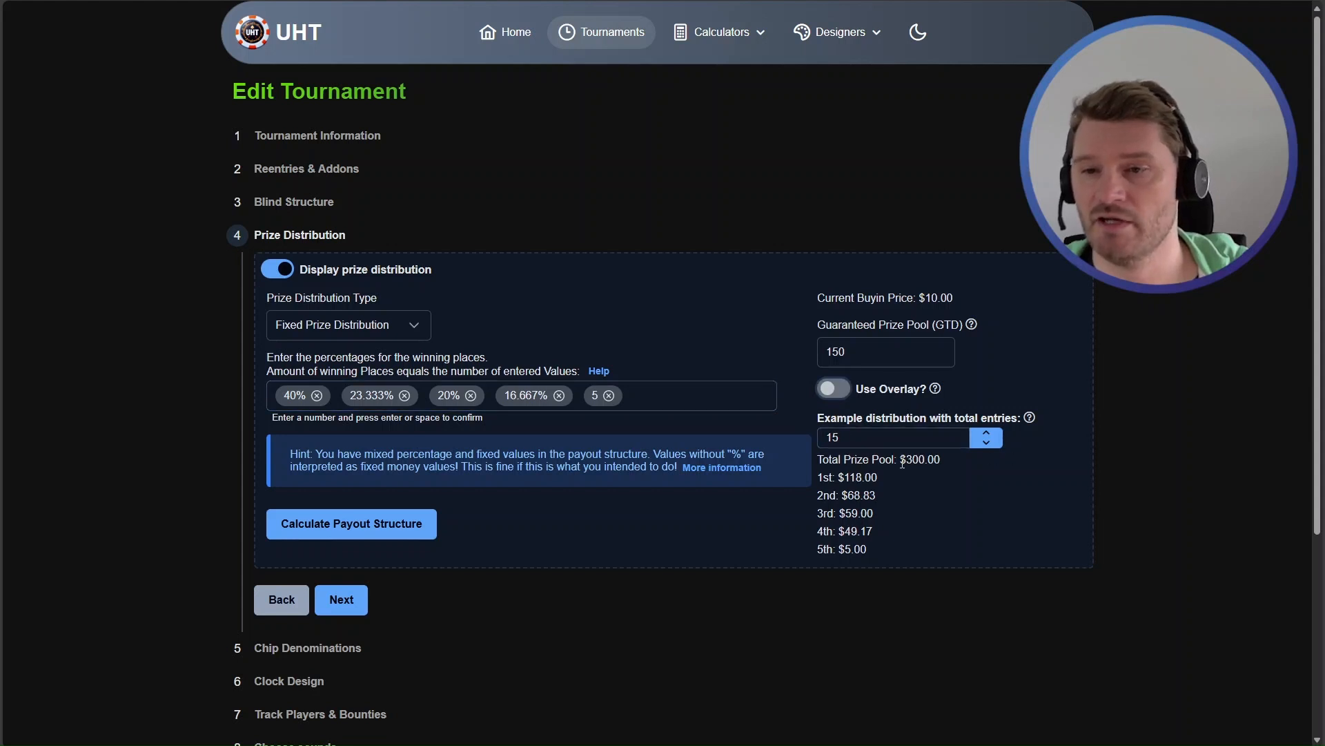
pyautogui.moveTo(902, 464); pyautogui.dragTo(943, 464)
pyautogui.moveTo(847, 442); pyautogui.dragTo(830, 441)
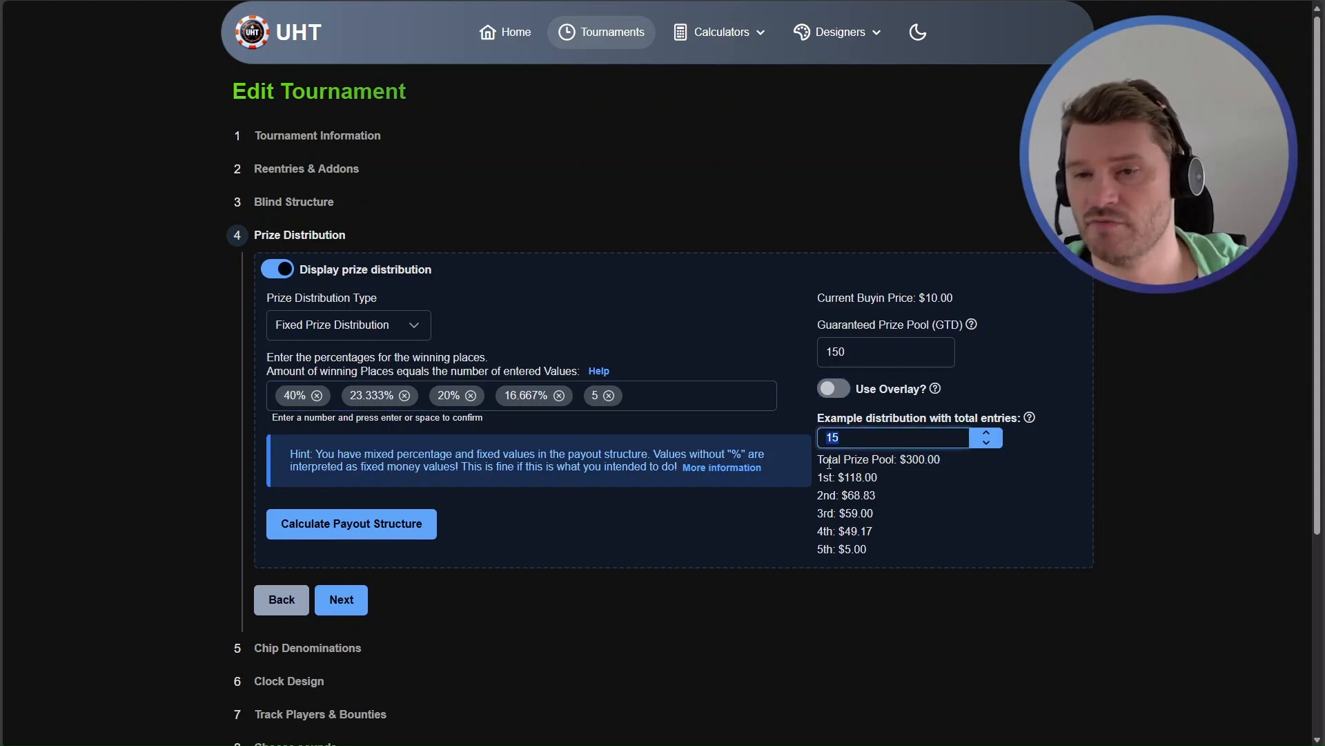
pyautogui.click(832, 437)
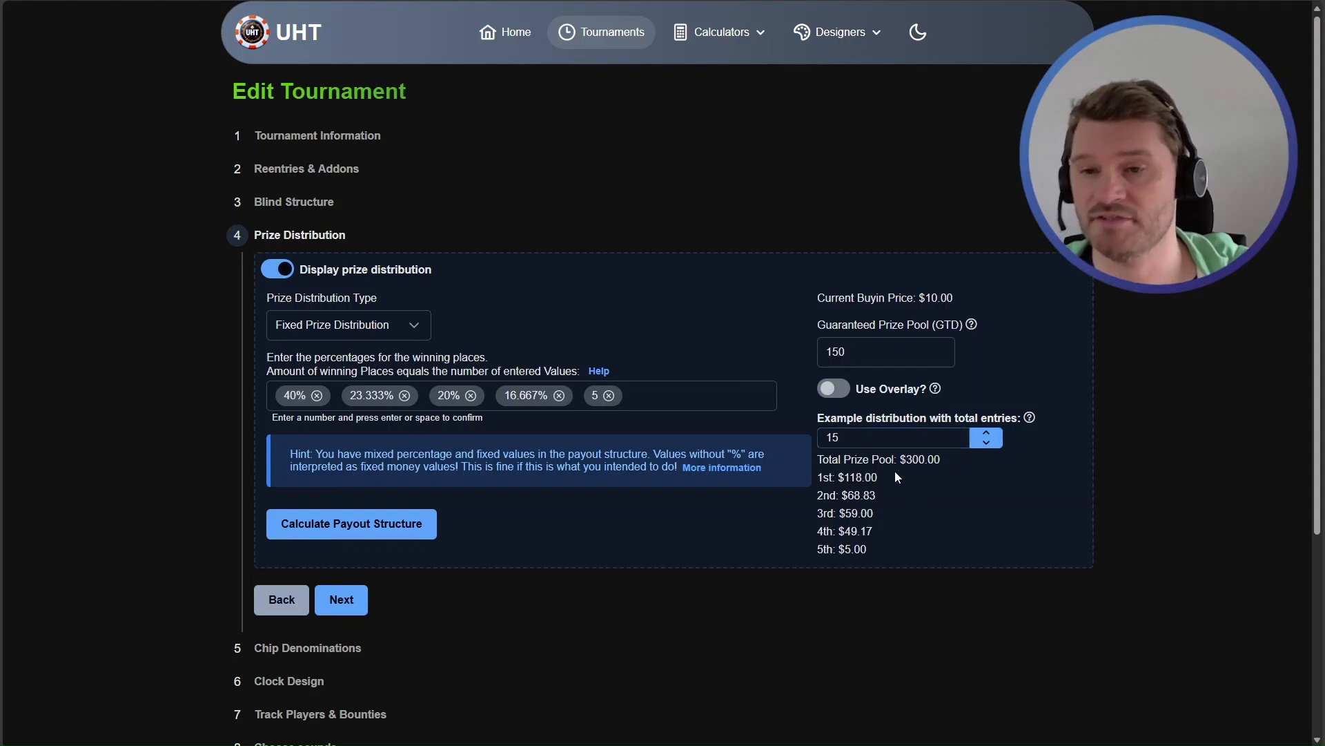
pyautogui.moveTo(860, 354); pyautogui.dragTo(785, 349)
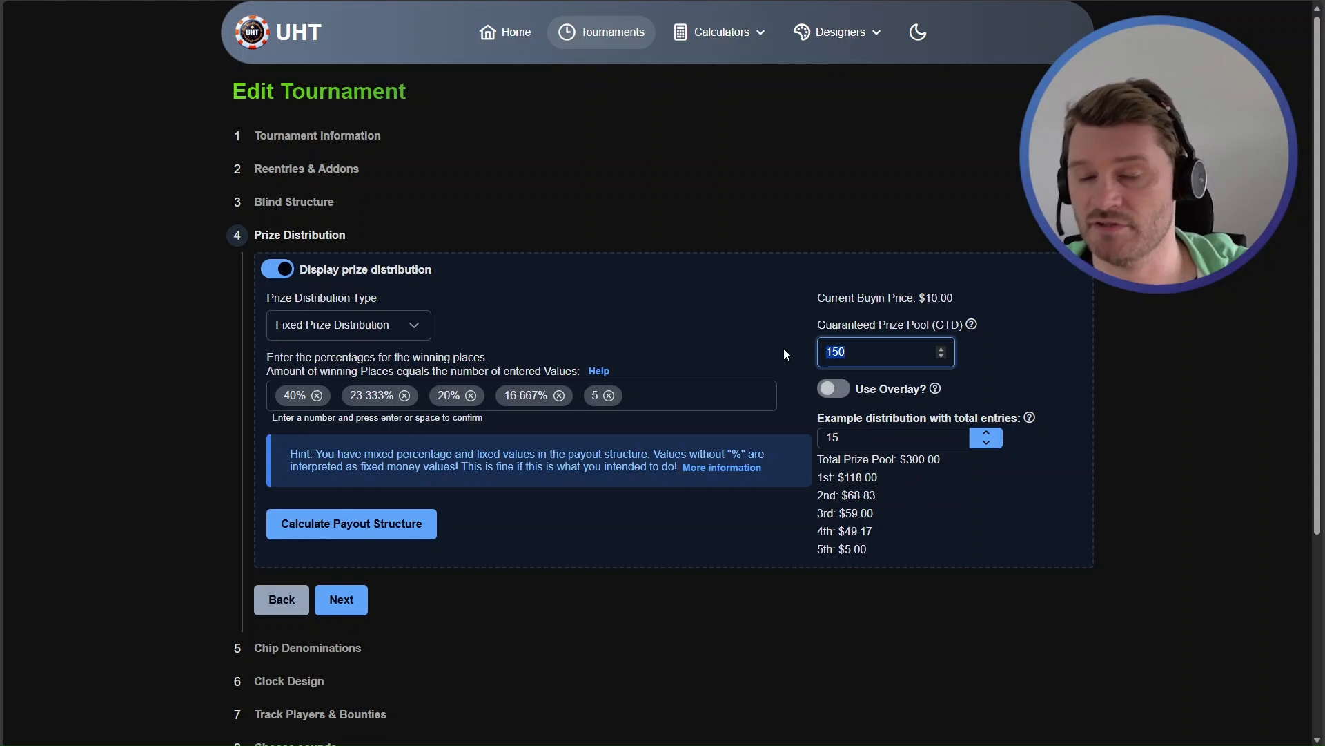
pyautogui.moveTo(899, 458); pyautogui.dragTo(961, 466)
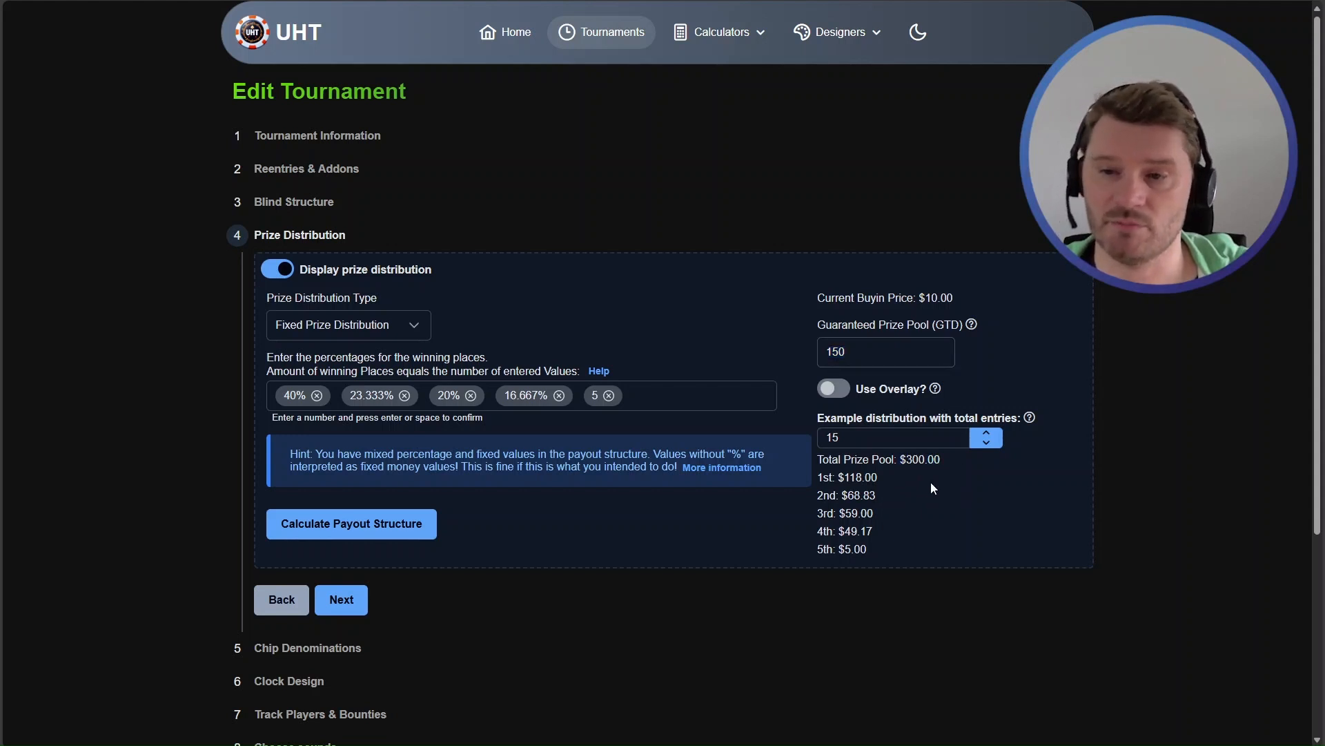
pyautogui.click(836, 394)
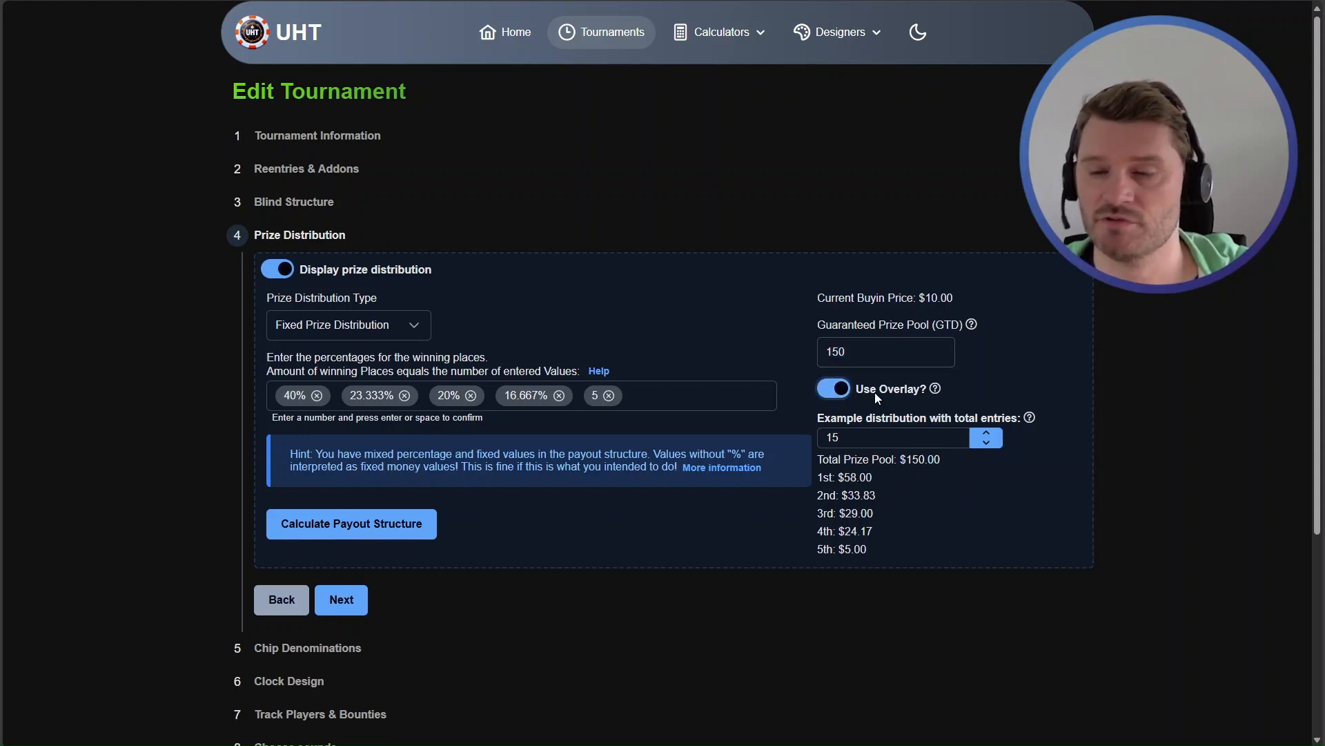
# Lower the example total entries to 11, raise them to 17, and compare the total prize pool with the guarantee along the way
pyautogui.doubleClick(981, 445)
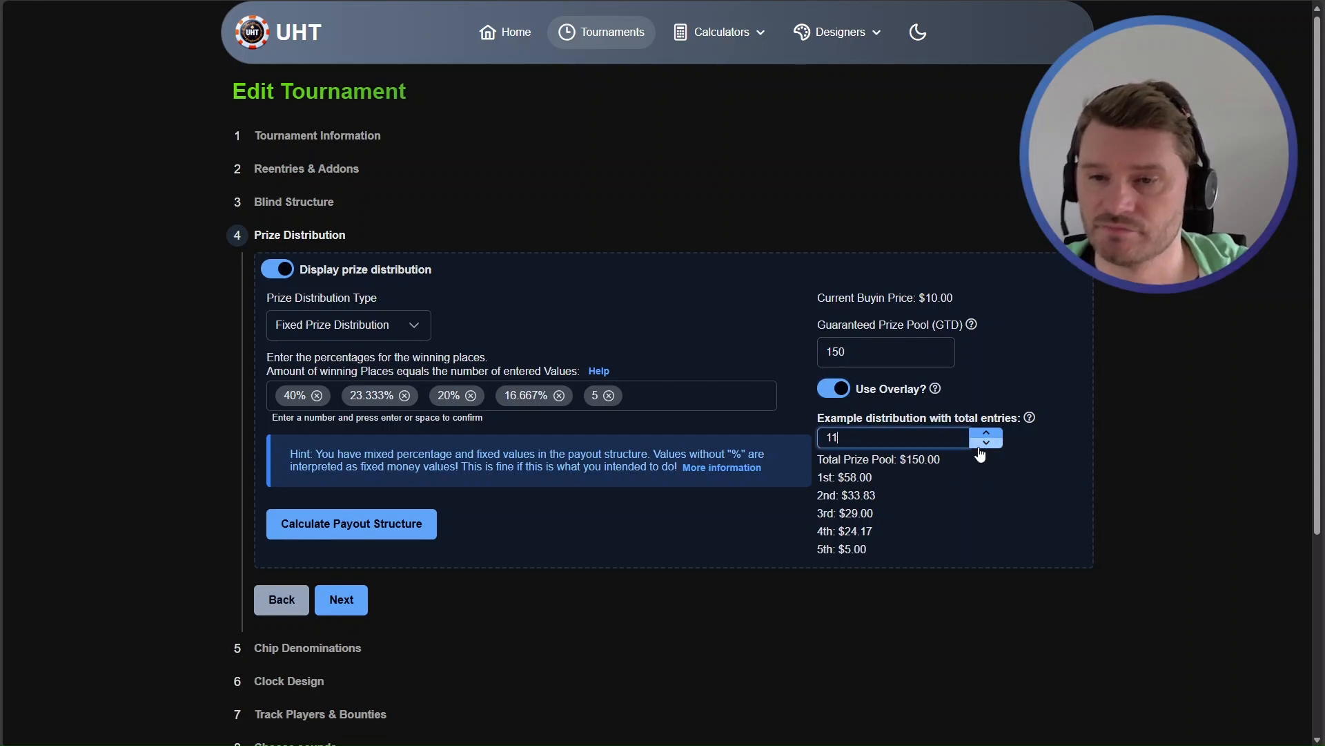
pyautogui.click(981, 446)
pyautogui.click(987, 432)
pyautogui.click(987, 433)
pyautogui.click(987, 433)
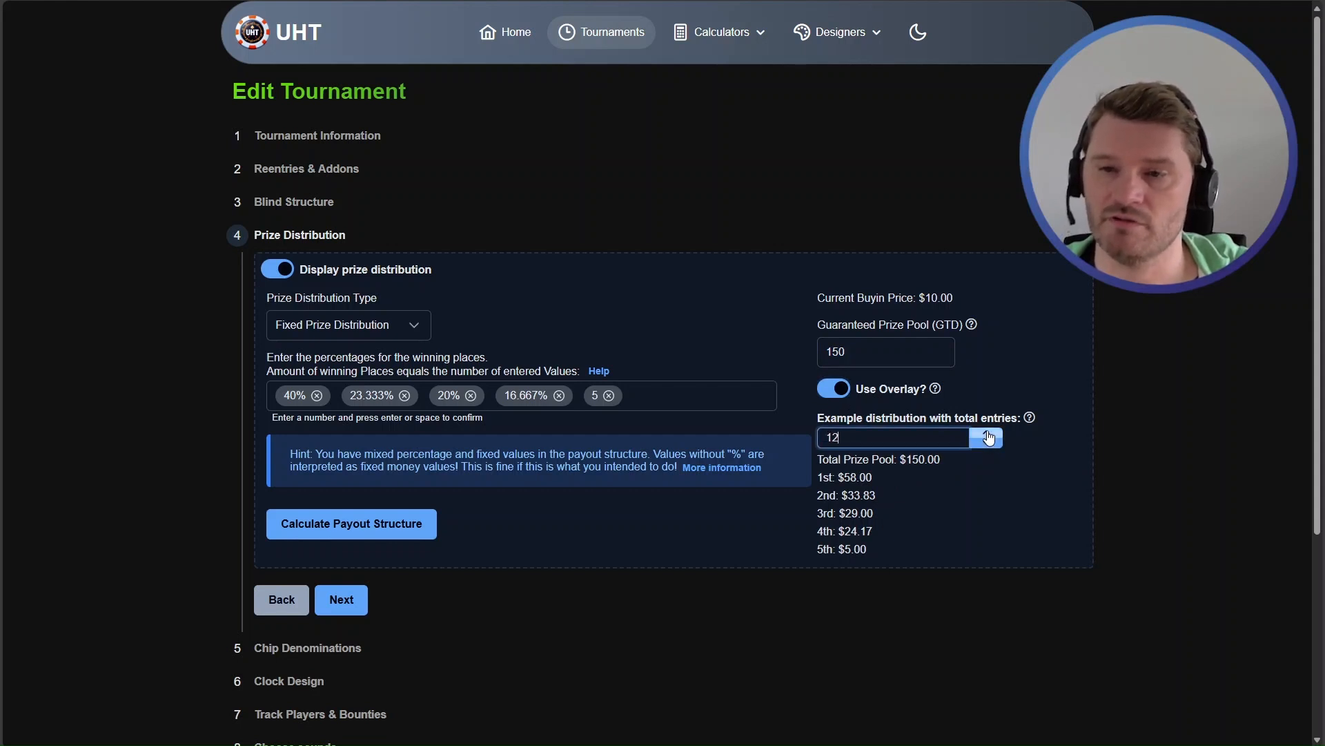
pyautogui.click(987, 432)
pyautogui.click(987, 432)
pyautogui.click(988, 434)
pyautogui.click(989, 435)
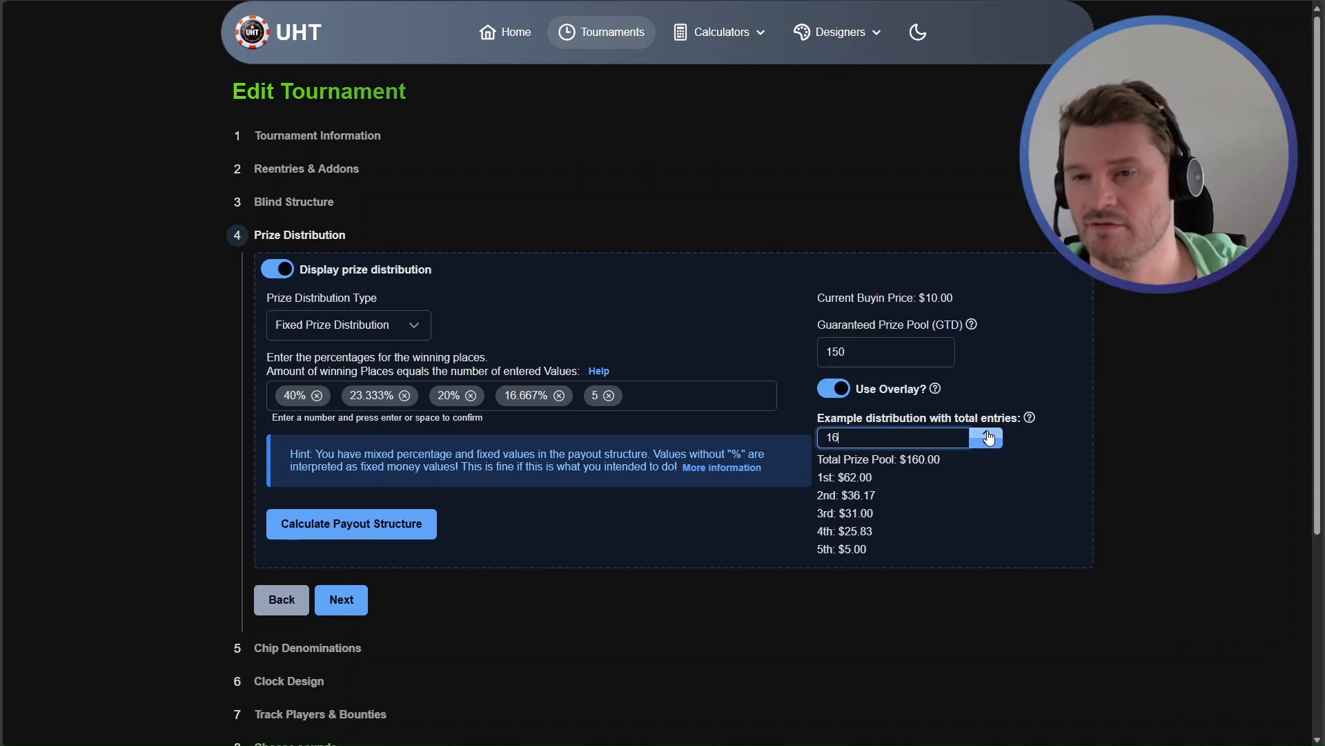
pyautogui.click(988, 435)
pyautogui.click(993, 442)
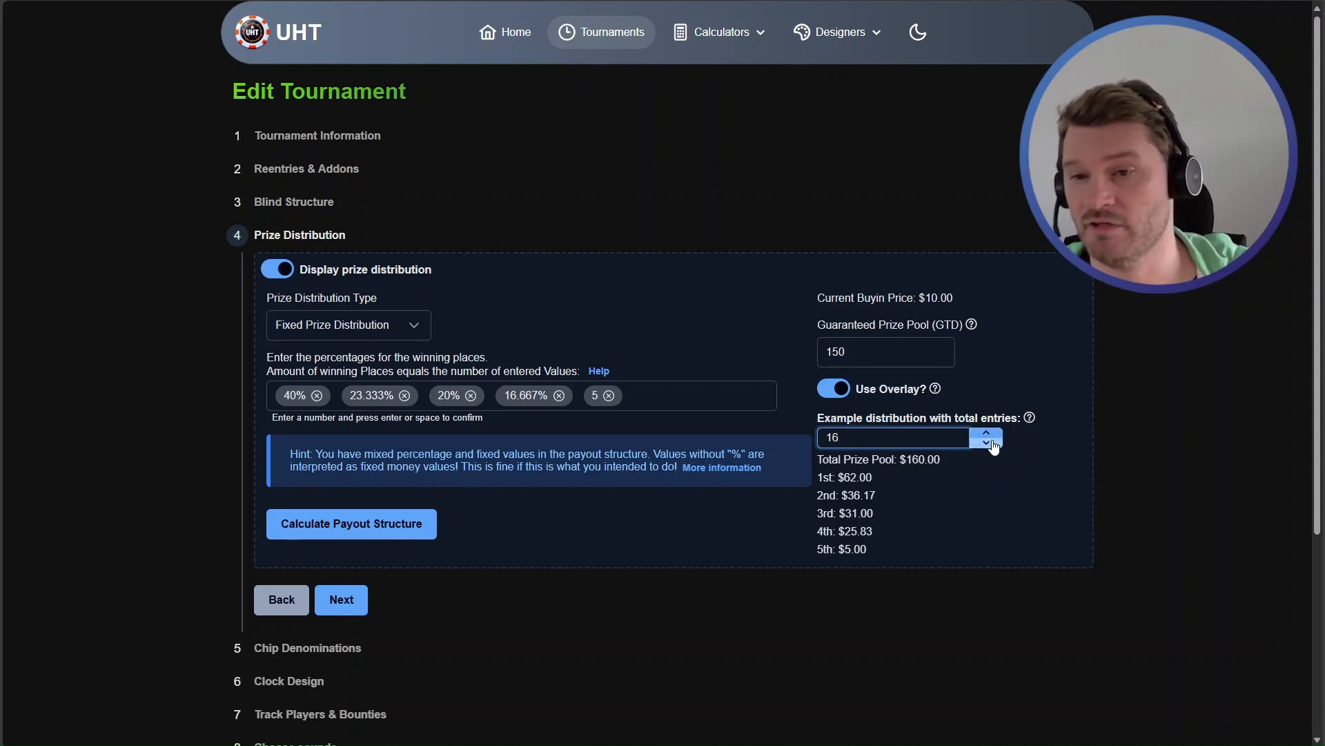
pyautogui.click(994, 439)
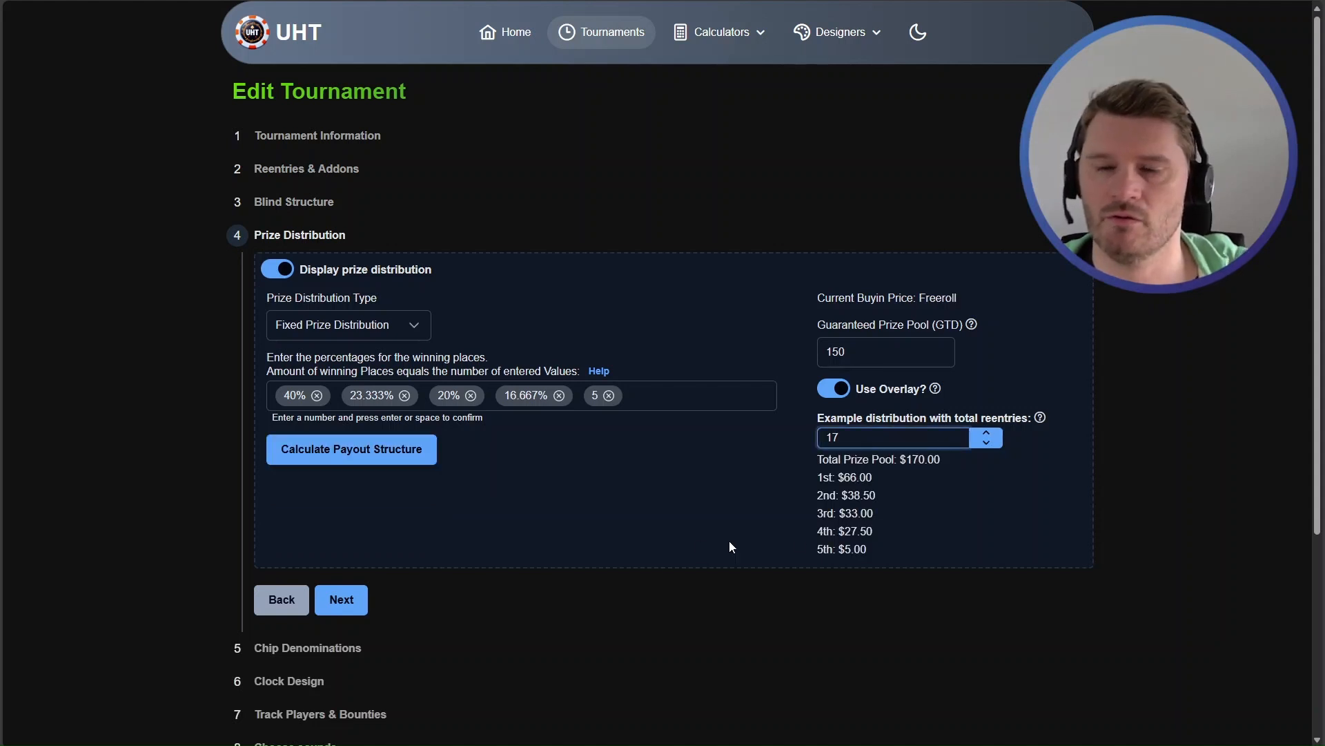
# In Tournament Information, switch the freeroll option off and on, leave it enabled, and examine how the price field differs
pyautogui.click(700, 483)
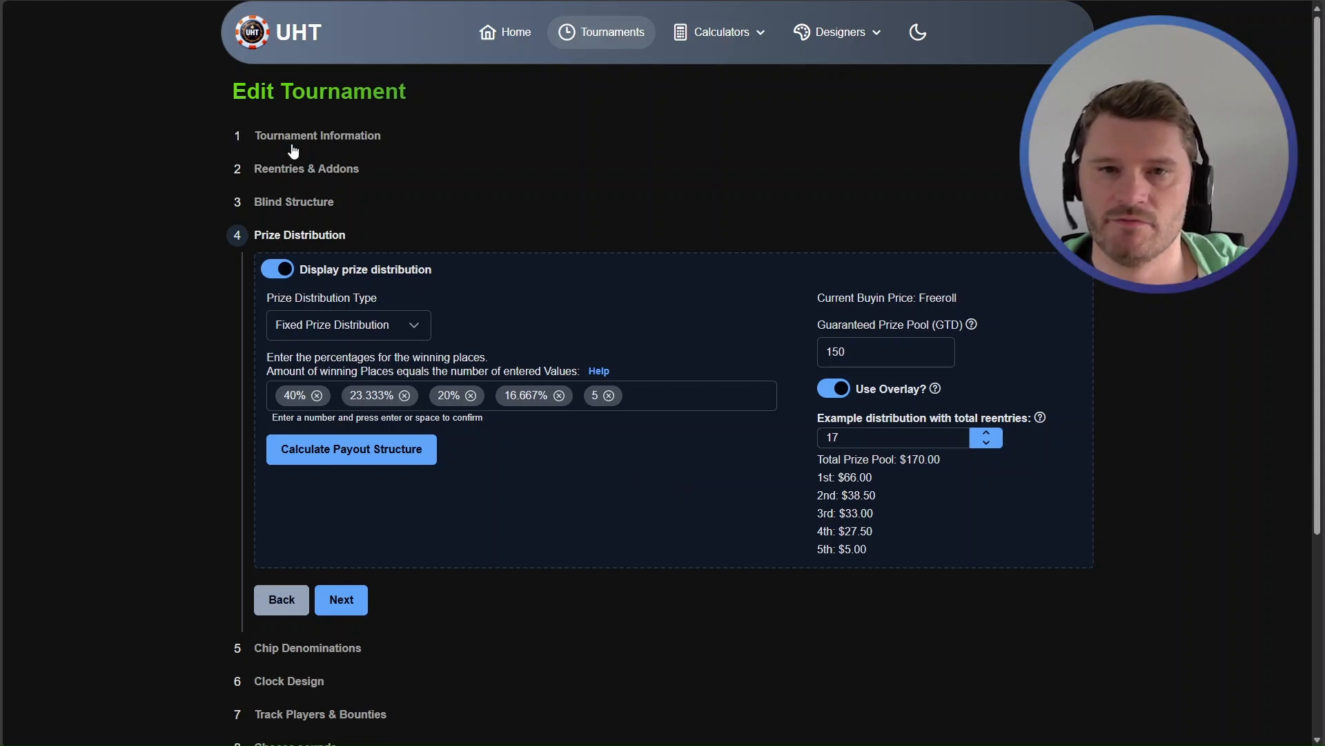
pyautogui.click(252, 138)
pyautogui.click(1003, 196)
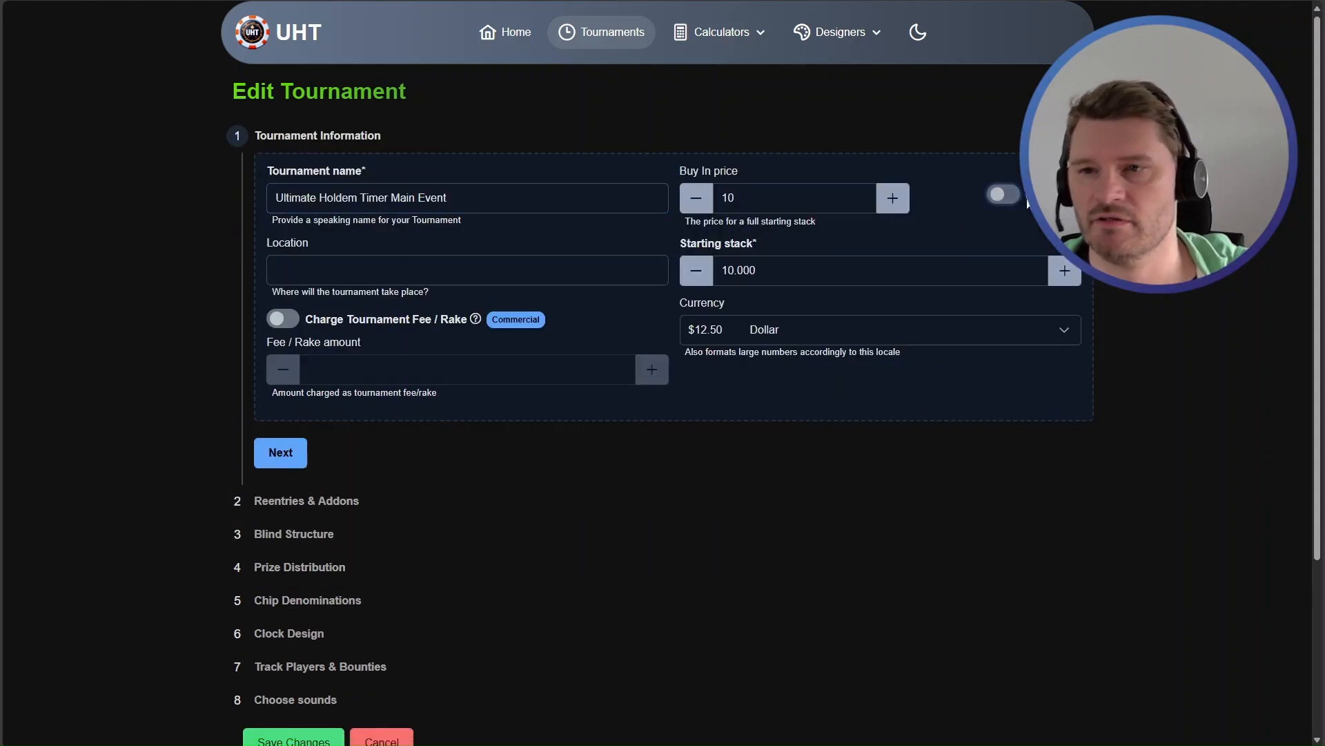
pyautogui.click(1006, 199)
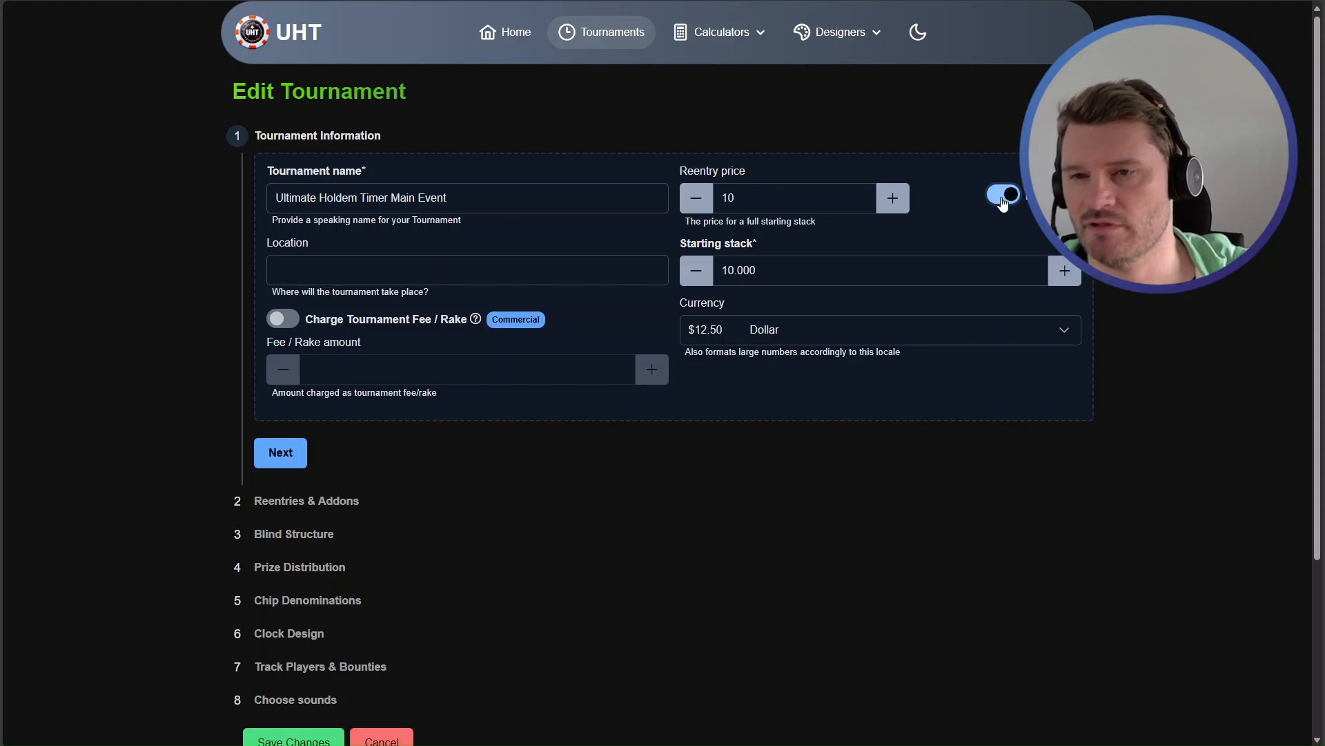
pyautogui.moveTo(679, 171); pyautogui.dragTo(719, 175)
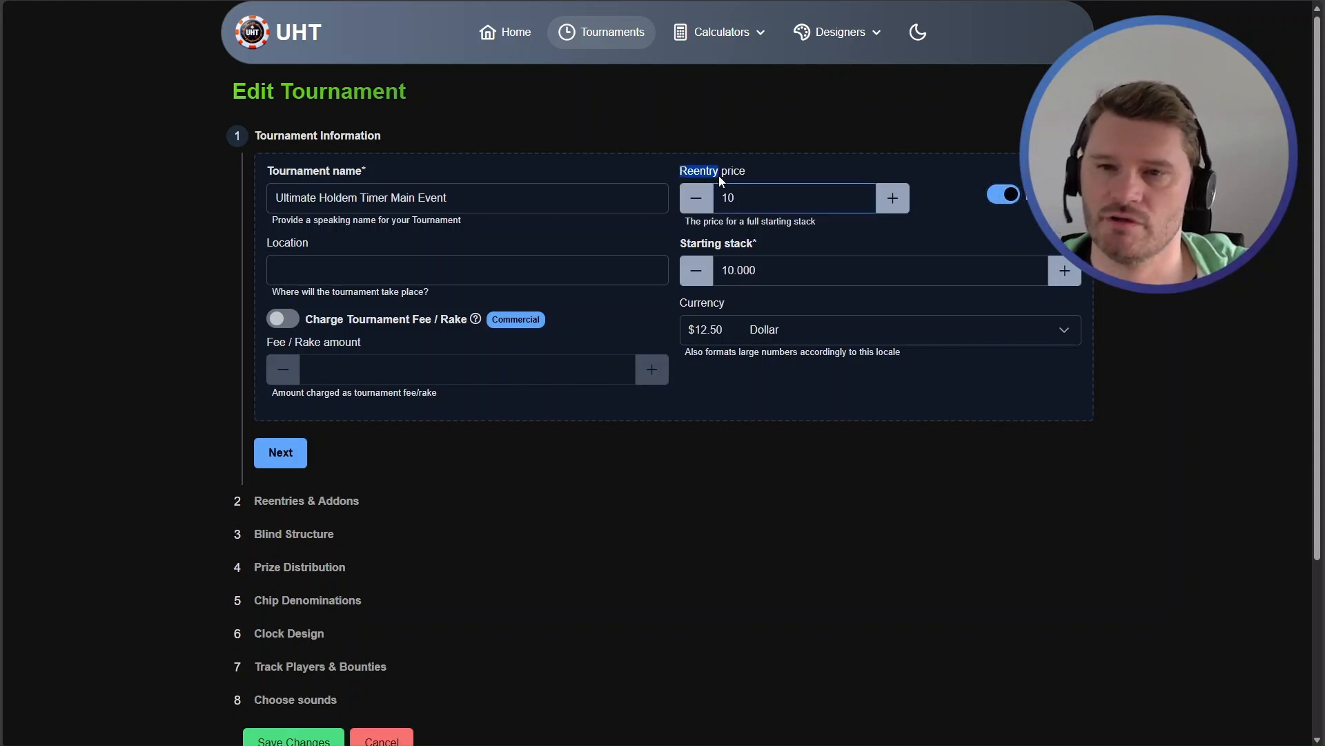
pyautogui.click(1004, 195)
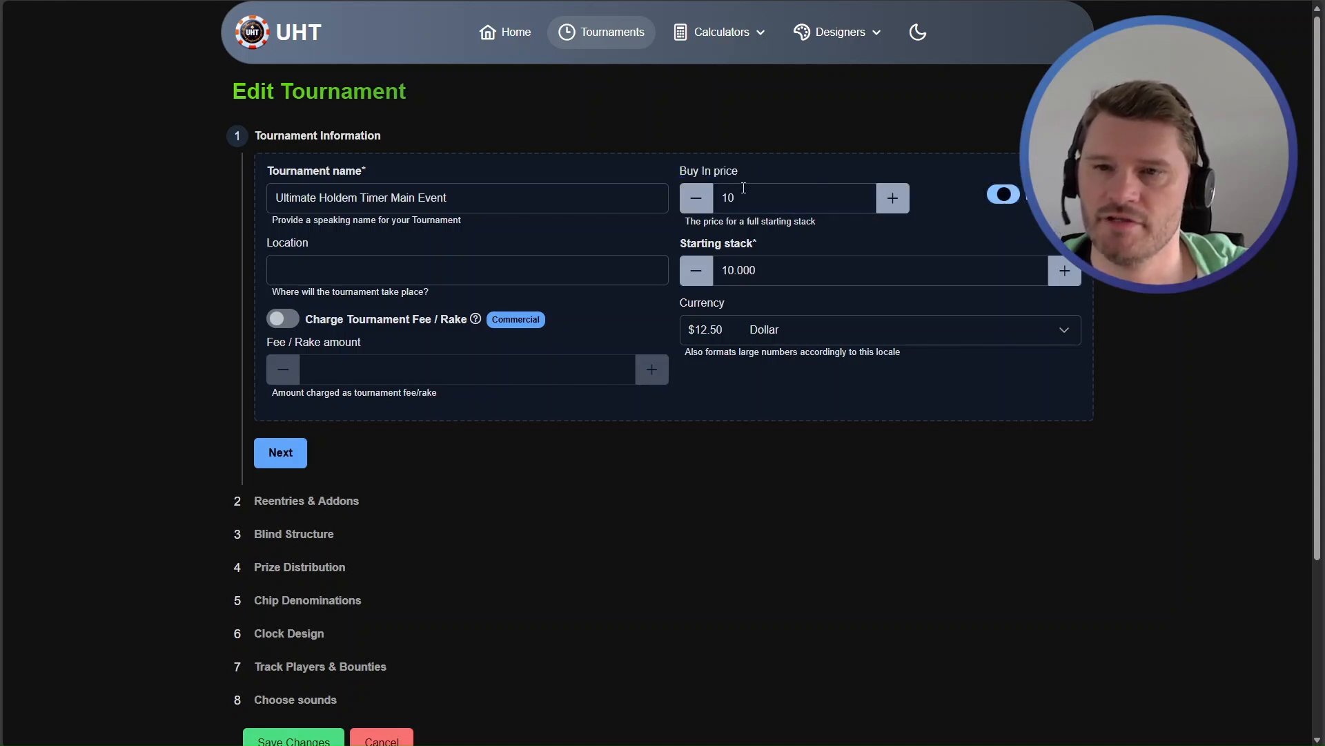
pyautogui.click(1003, 195)
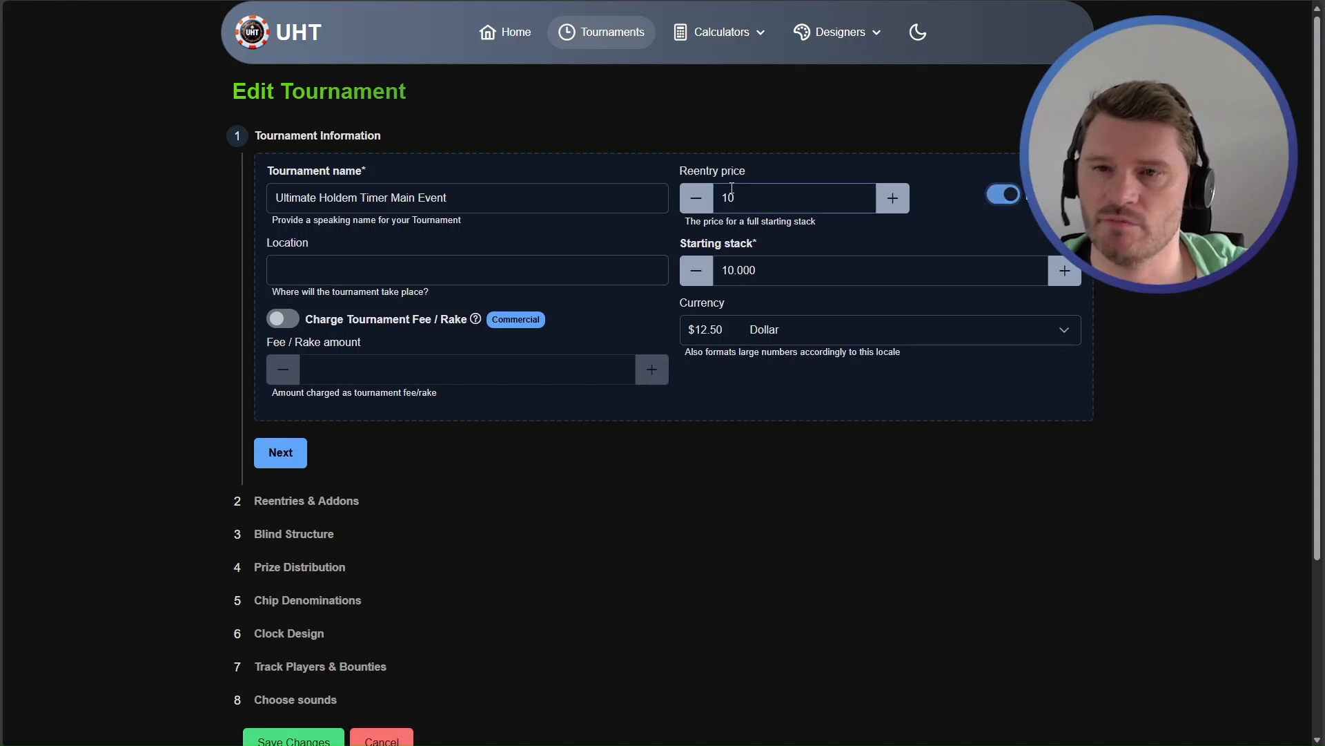
pyautogui.moveTo(679, 172); pyautogui.dragTo(714, 170)
pyautogui.click(718, 169)
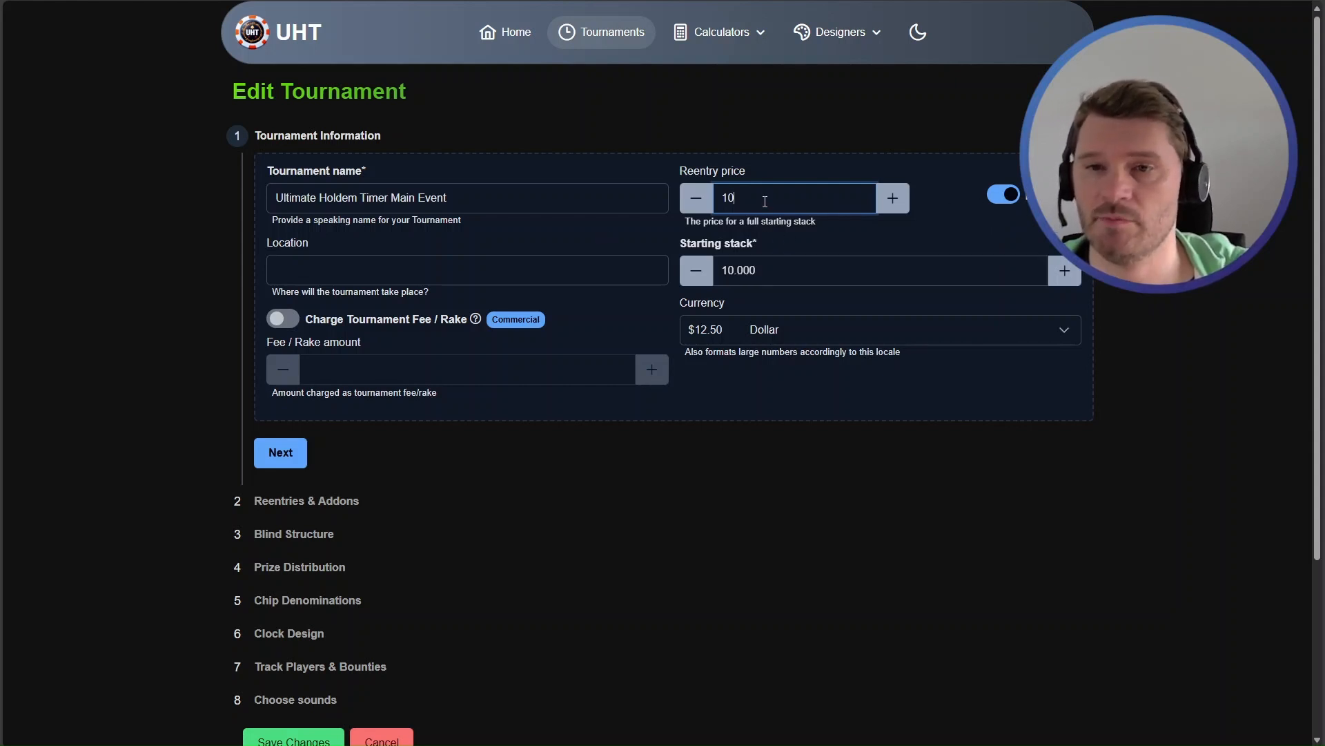
pyautogui.moveTo(763, 200); pyautogui.dragTo(708, 200)
pyautogui.click(732, 197)
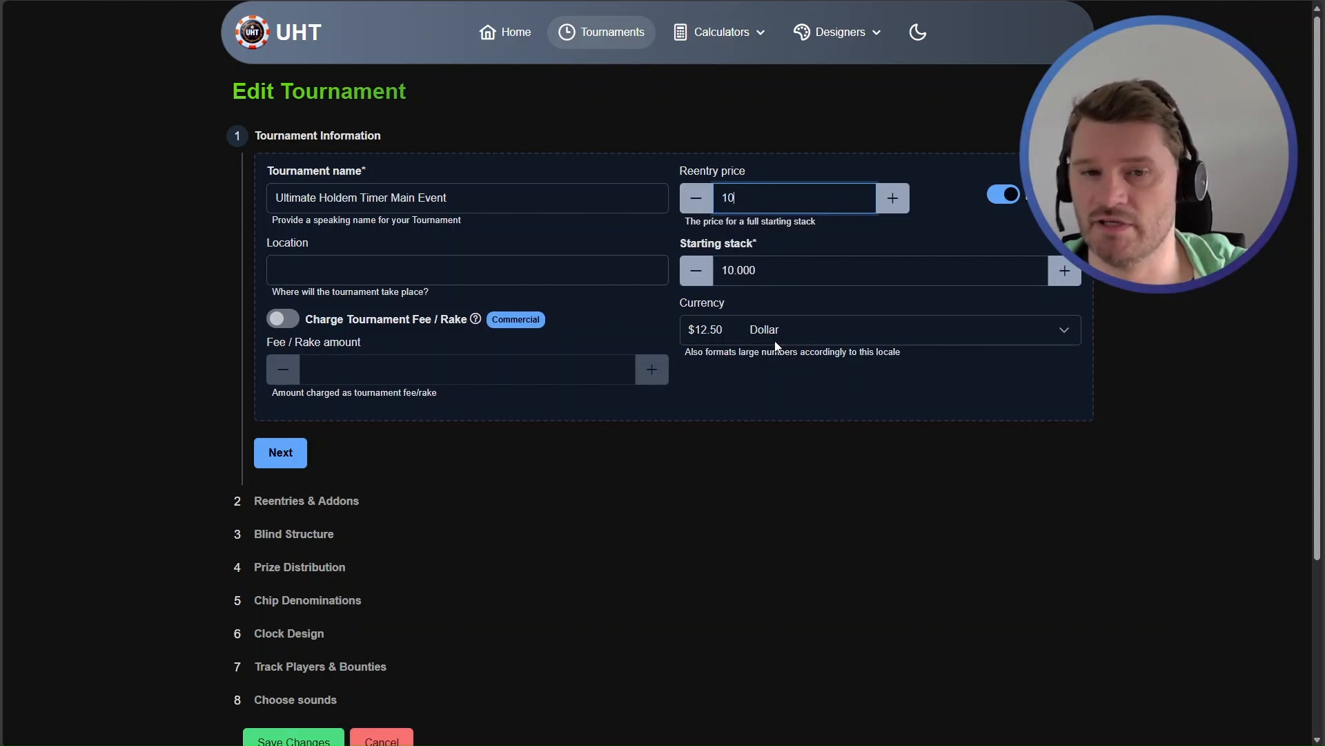
# Return to Prize Distribution and clear the Guaranteed Prize Pool value
pyautogui.click(323, 564)
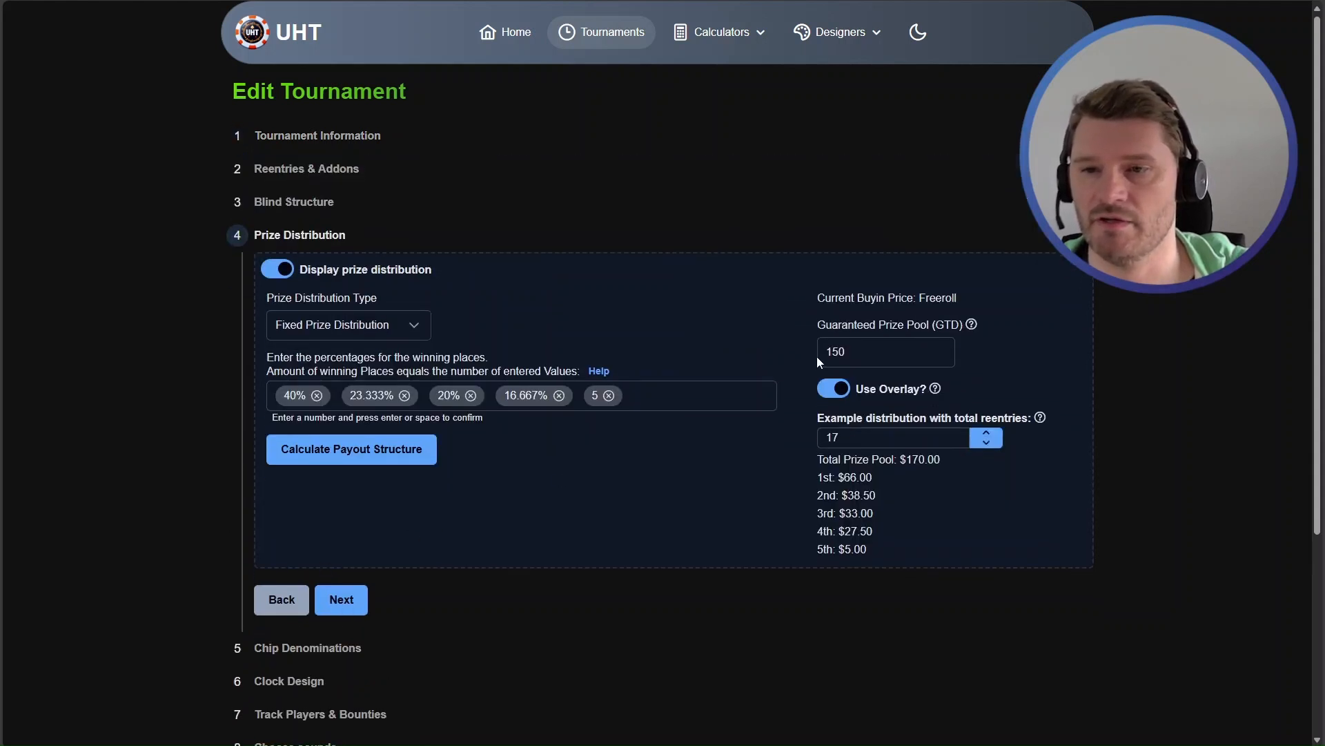
pyautogui.click(835, 345)
pyautogui.moveTo(835, 344); pyautogui.dragTo(805, 345)
pyautogui.press('BackSpace')
pyautogui.click(767, 299)
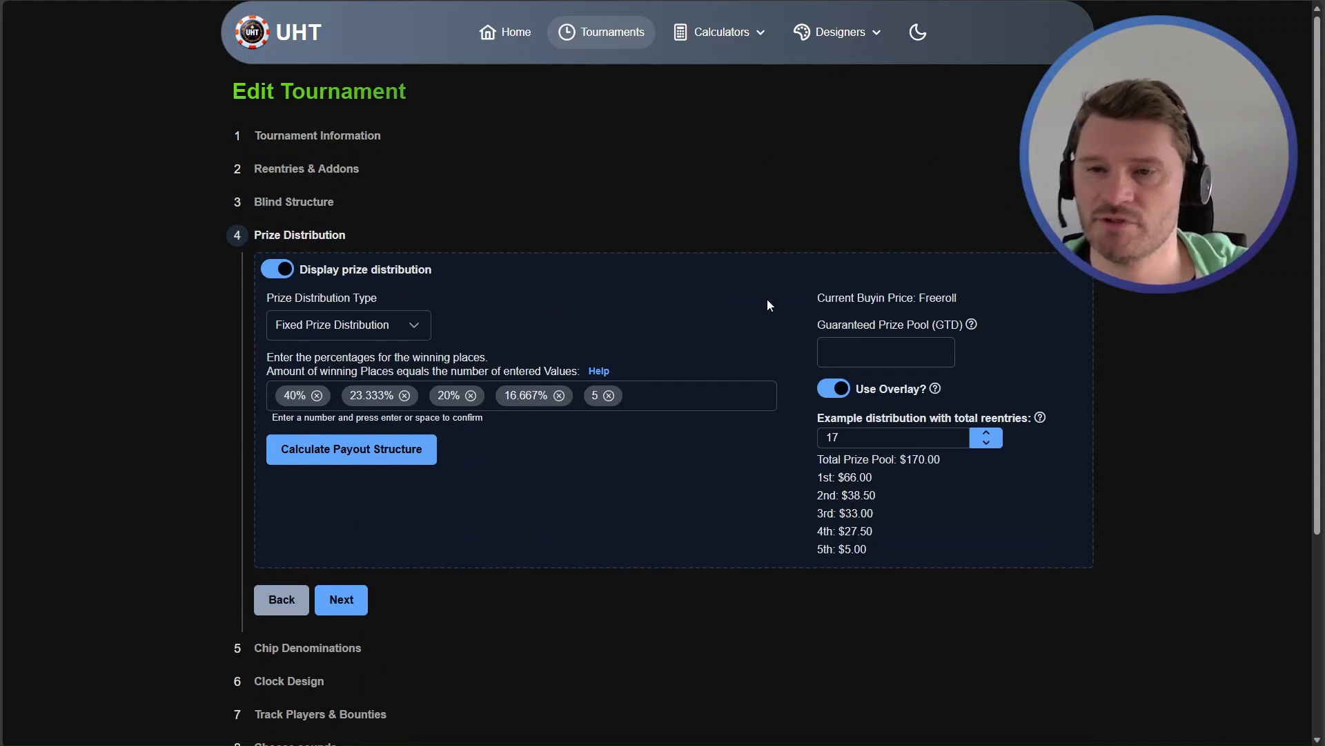
# Recheck Tournament Information, return to Prize Distribution, and set the Guaranteed Prize Pool to 0
pyautogui.click(309, 134)
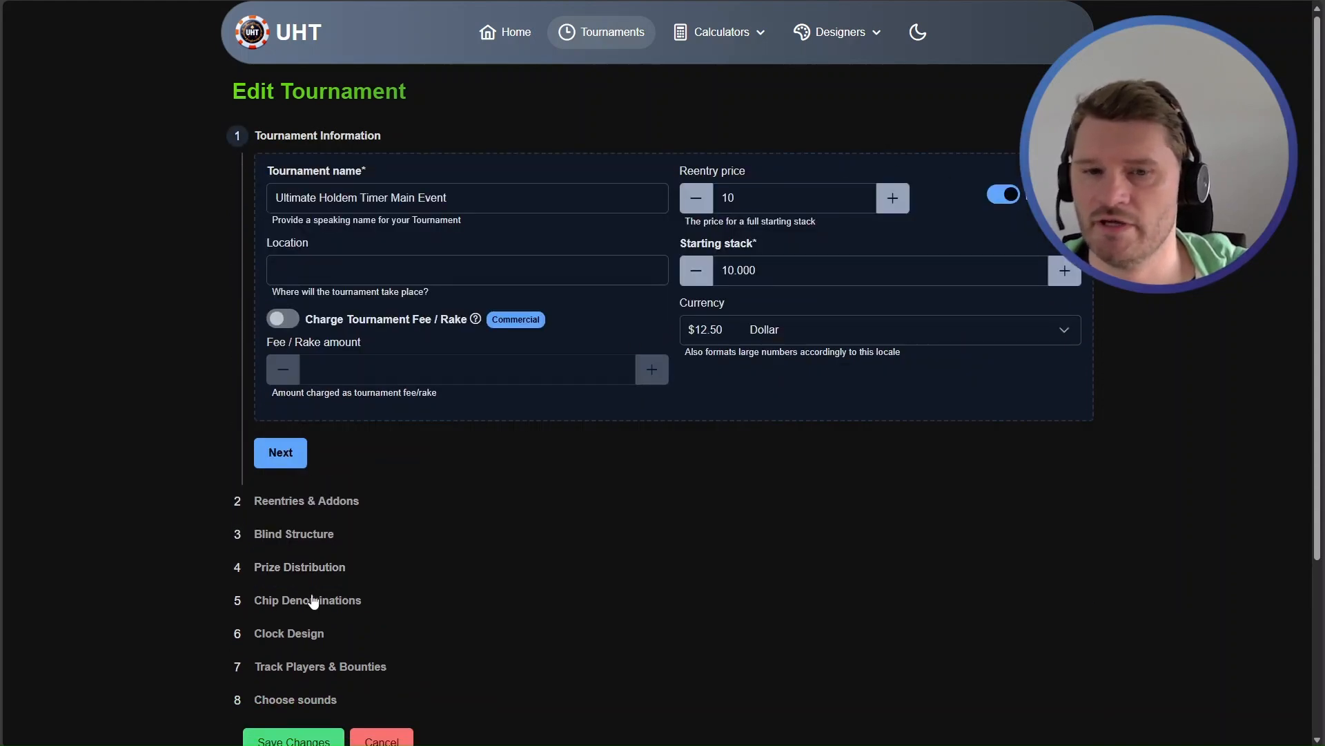
pyautogui.click(298, 570)
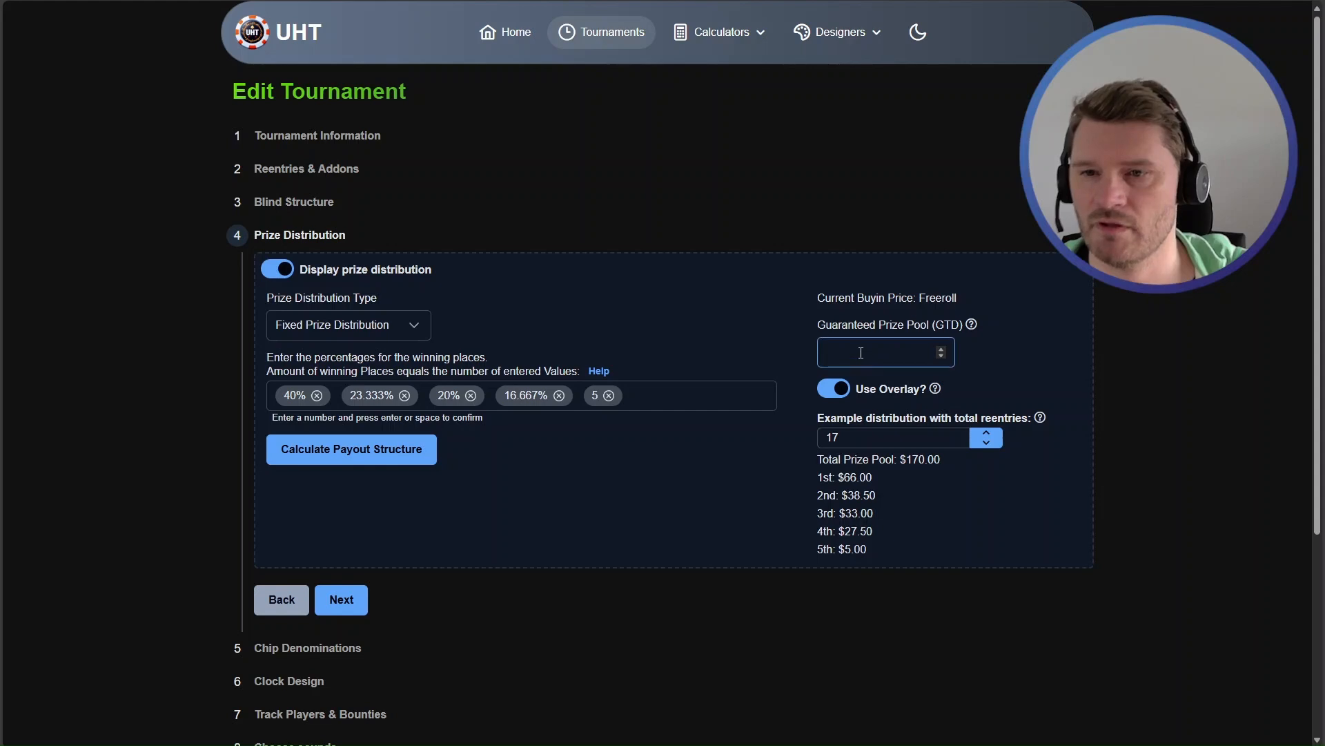
pyautogui.scroll(-3, 791, 337)
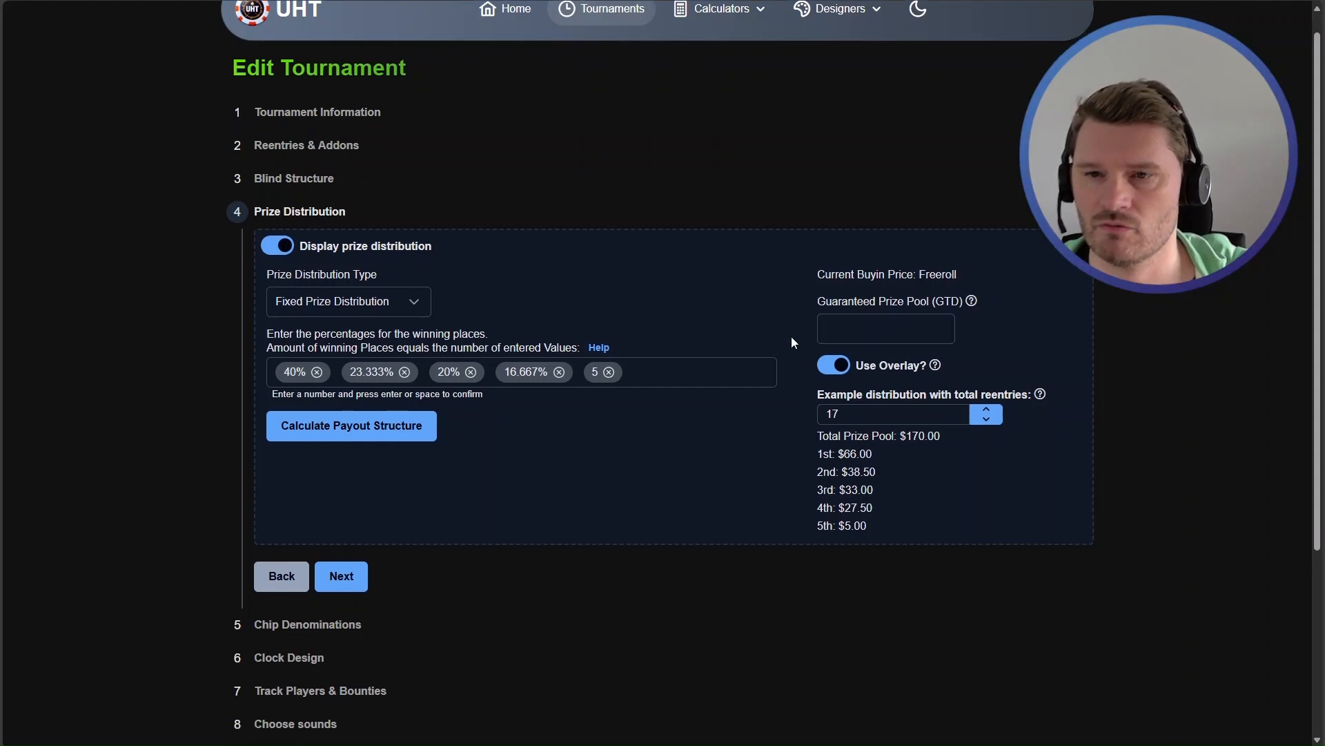
pyautogui.scroll(3, 829, 335)
pyautogui.click(867, 349)
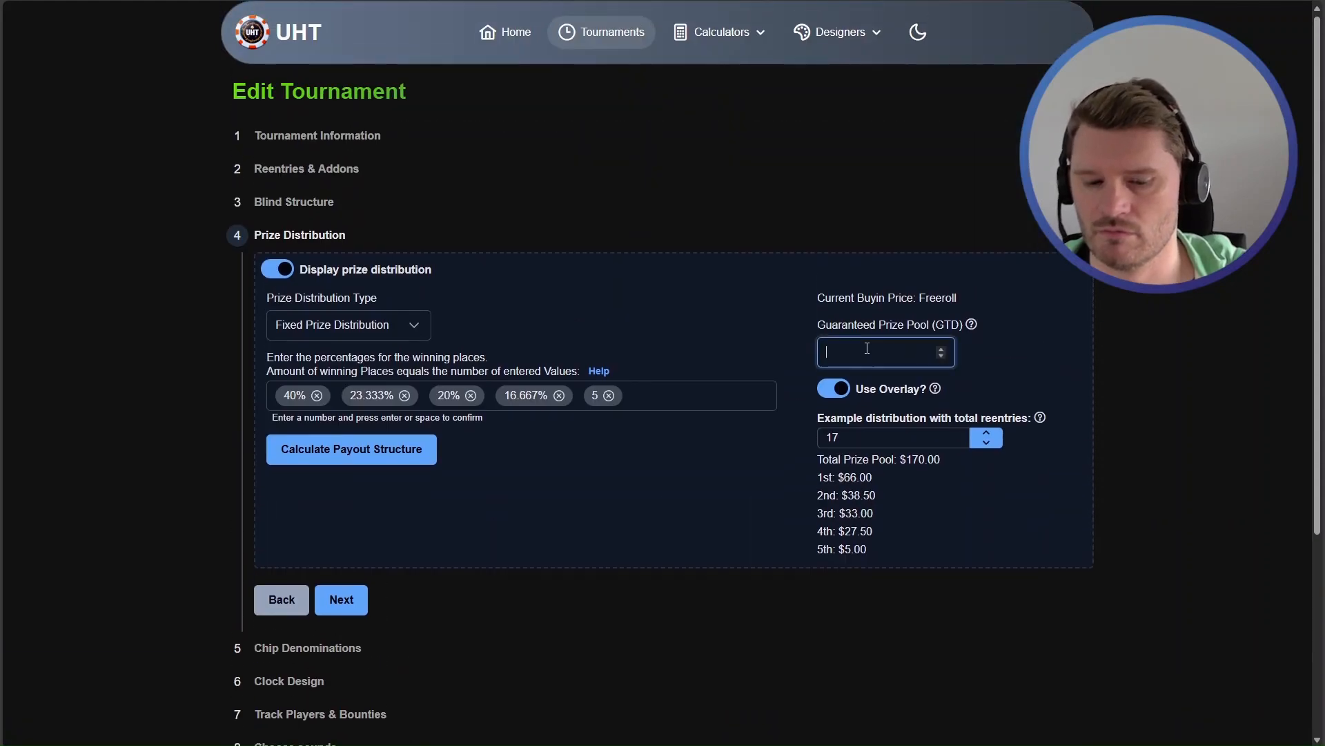
pyautogui.click(735, 301)
pyautogui.scroll(-1, 780, 329)
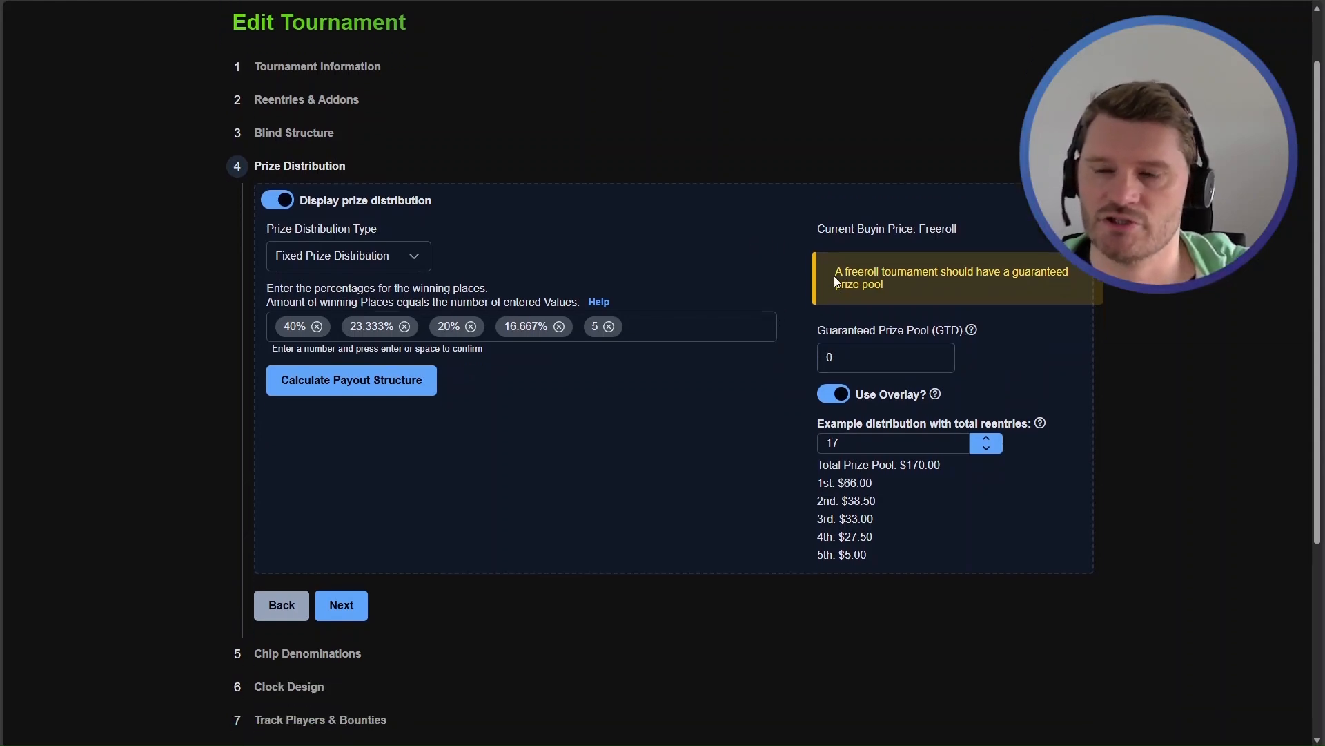
# Read the freeroll warning about the guaranteed prize pool and set the Guaranteed Prize Pool to 100
pyautogui.moveTo(833, 268); pyautogui.dragTo(913, 284)
pyautogui.click(912, 285)
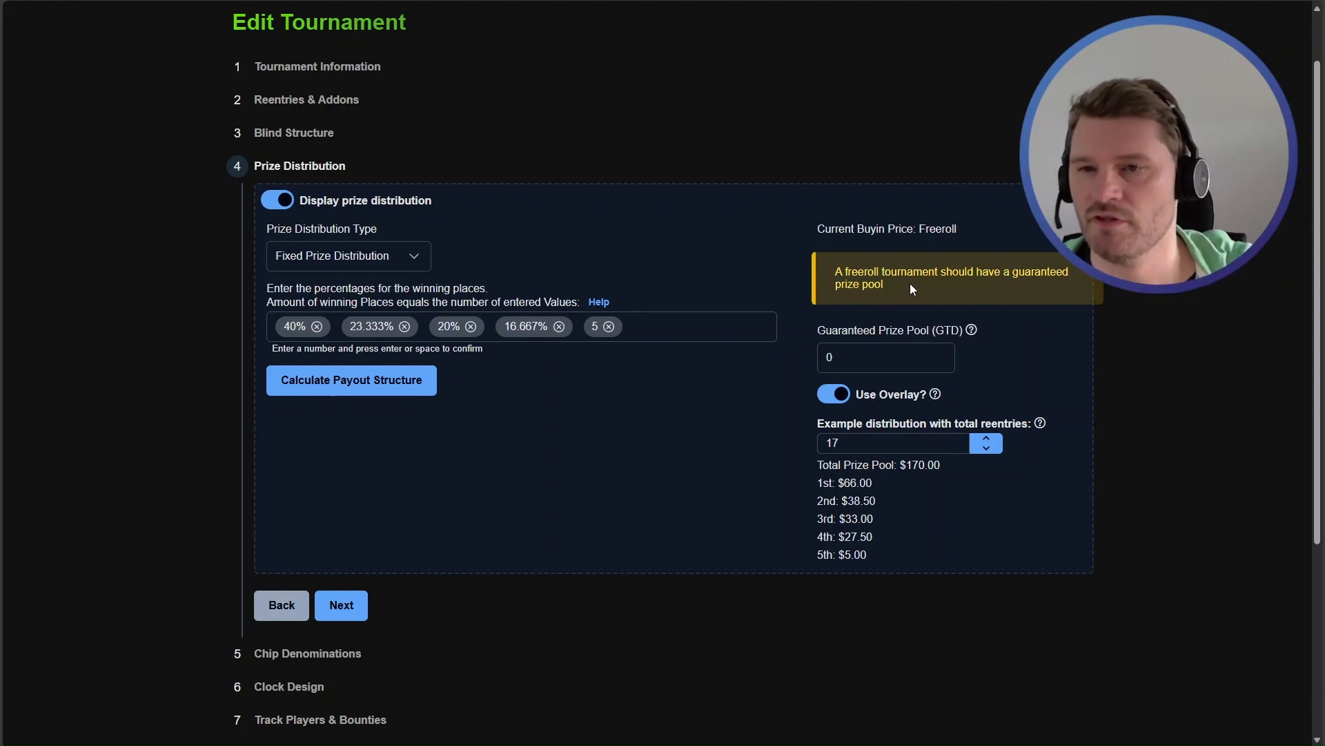
pyautogui.click(871, 366)
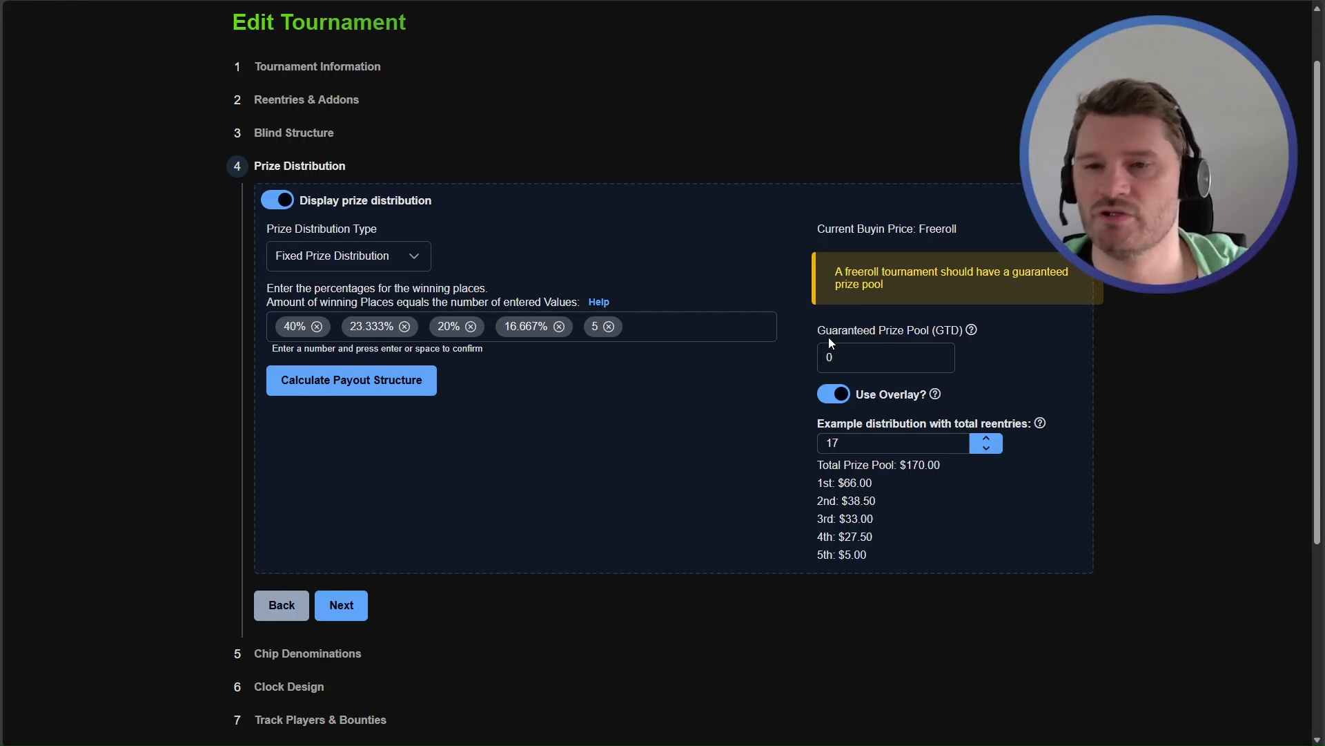
pyautogui.click(828, 355)
pyautogui.write('100')
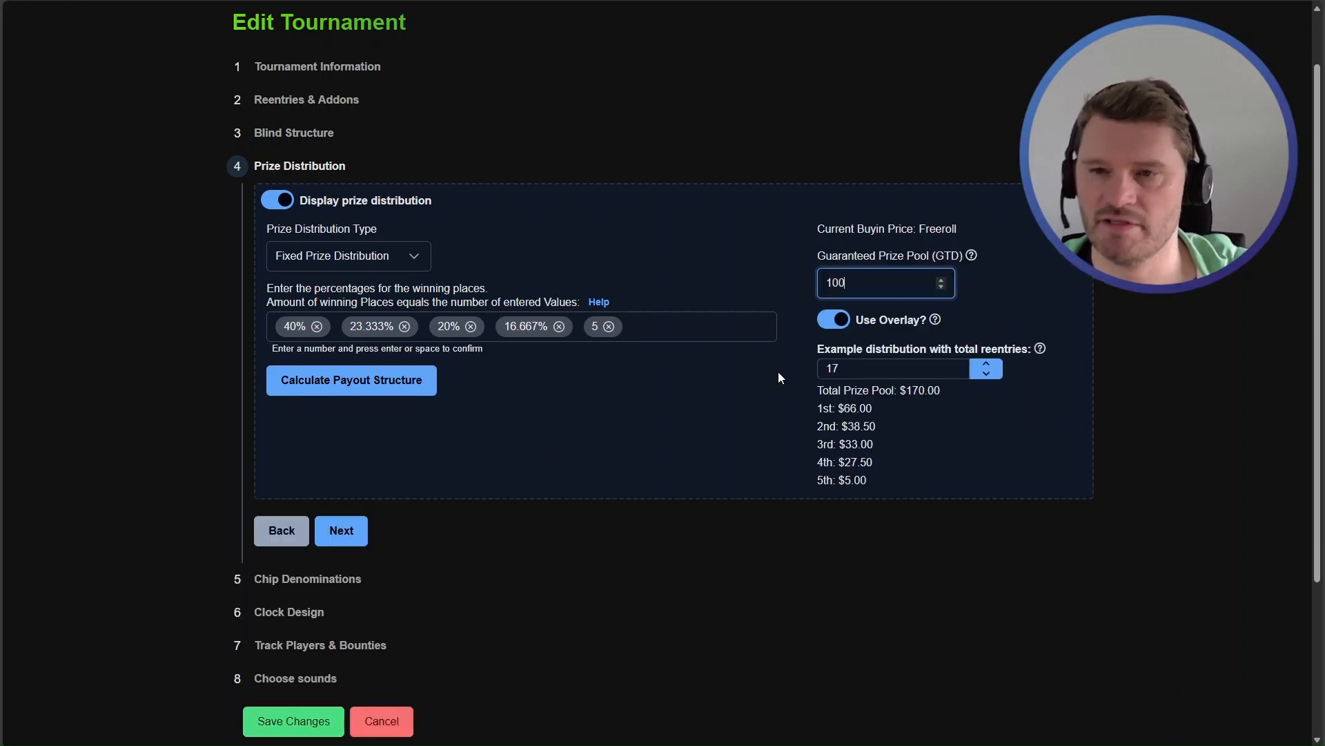
pyautogui.click(779, 373)
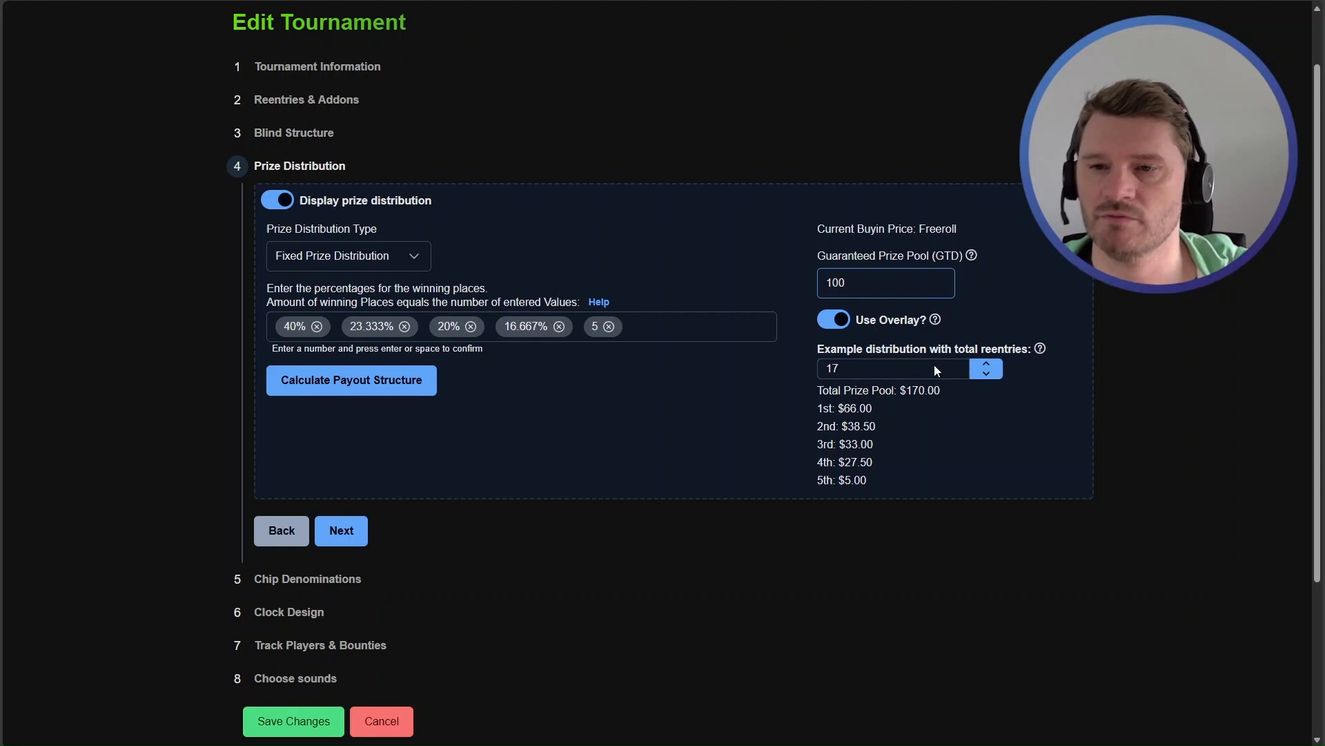
# Lower the example total reentries to 7 and compare the total prize pool with the guarantee
pyautogui.click(993, 375)
pyautogui.click(993, 375)
pyautogui.click(992, 376)
pyautogui.click(992, 375)
pyautogui.click(992, 375)
pyautogui.click(993, 376)
pyautogui.click(993, 375)
pyautogui.click(993, 375)
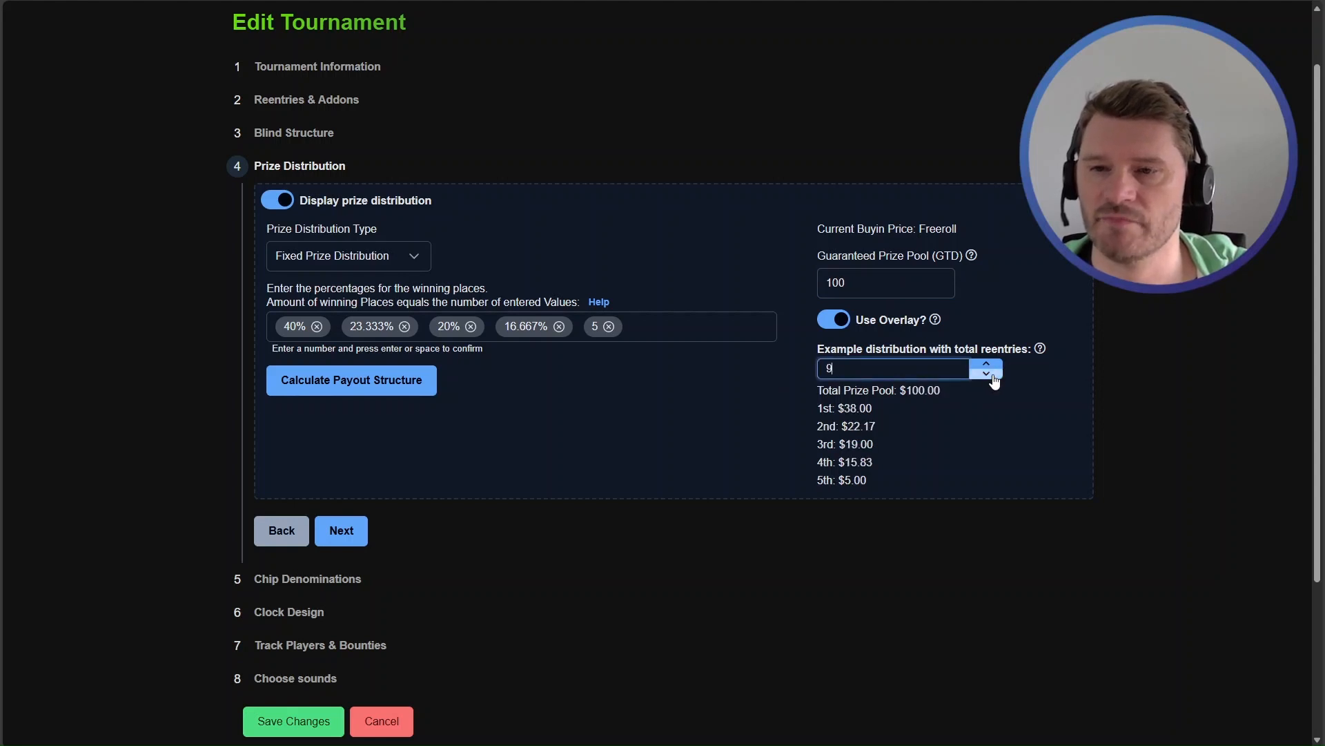
pyautogui.doubleClick(853, 288)
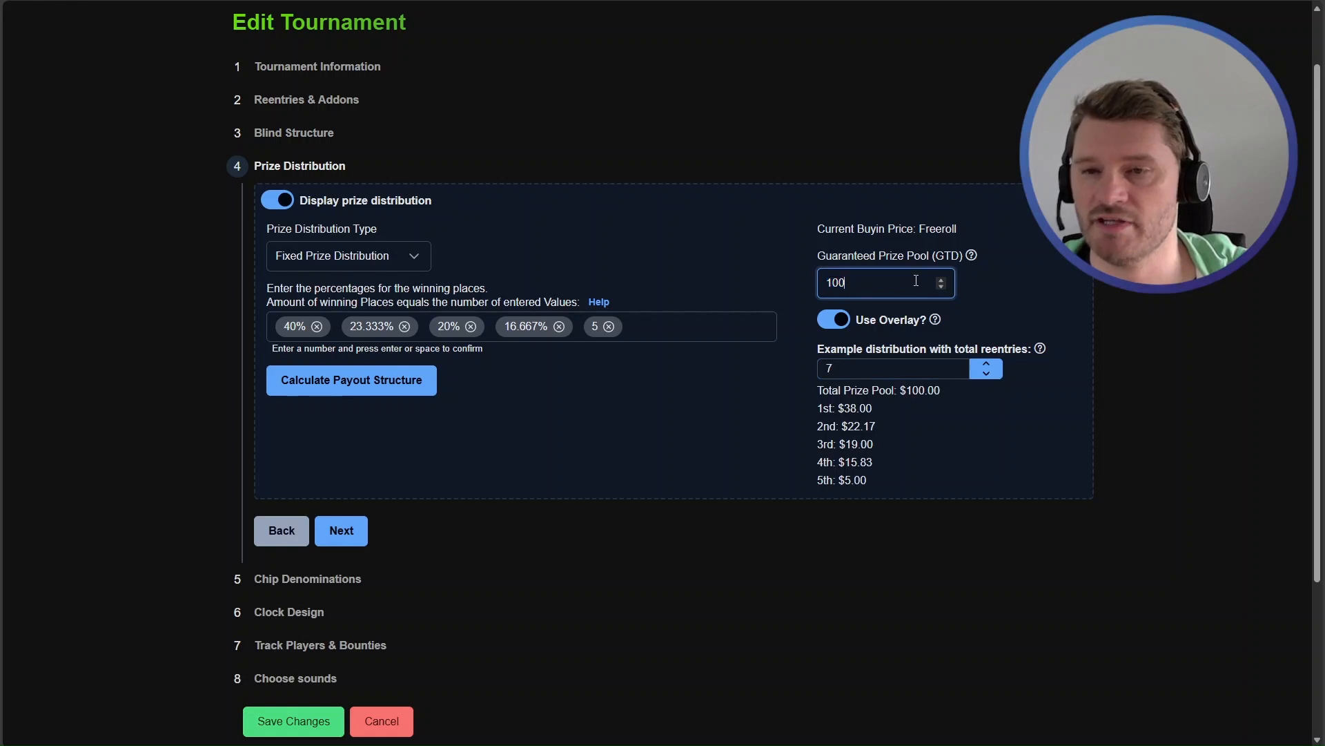
pyautogui.click(786, 271)
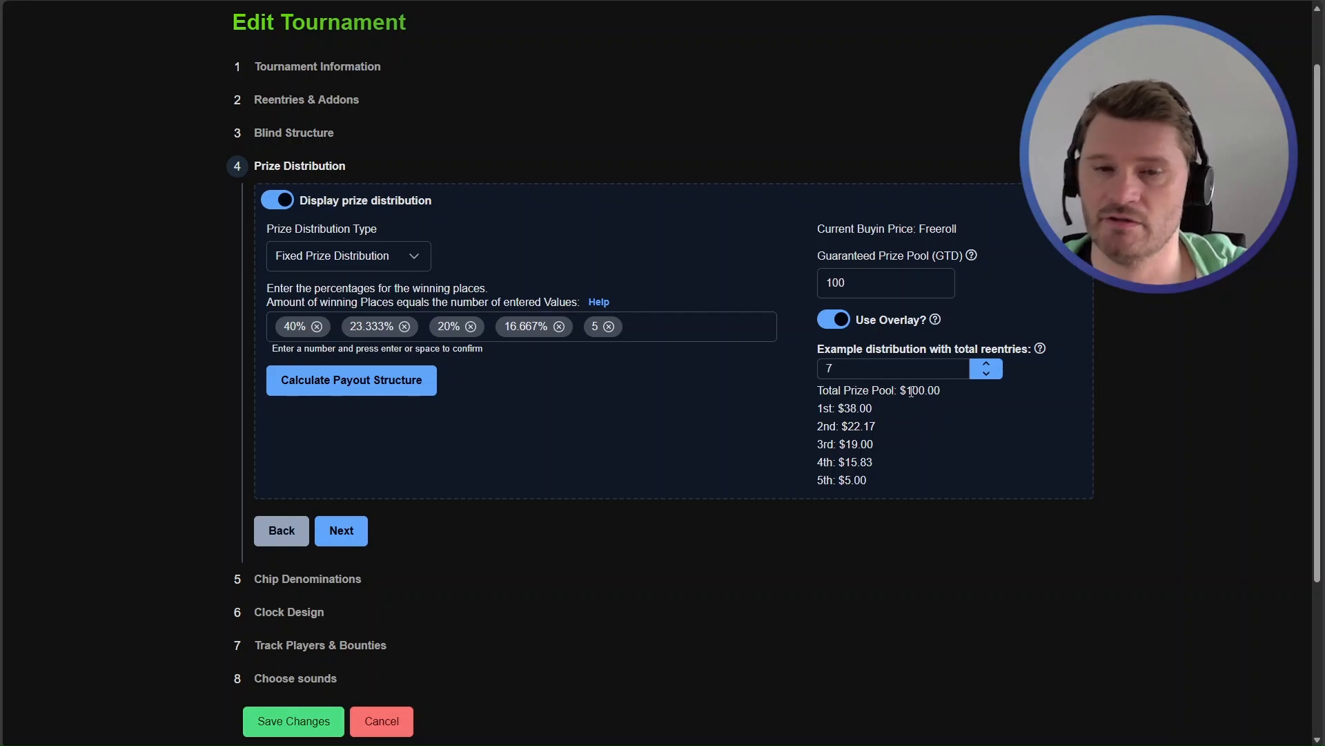
# Save the tournament changes and open the tournament controls on the tournament clock
pyautogui.click(318, 721)
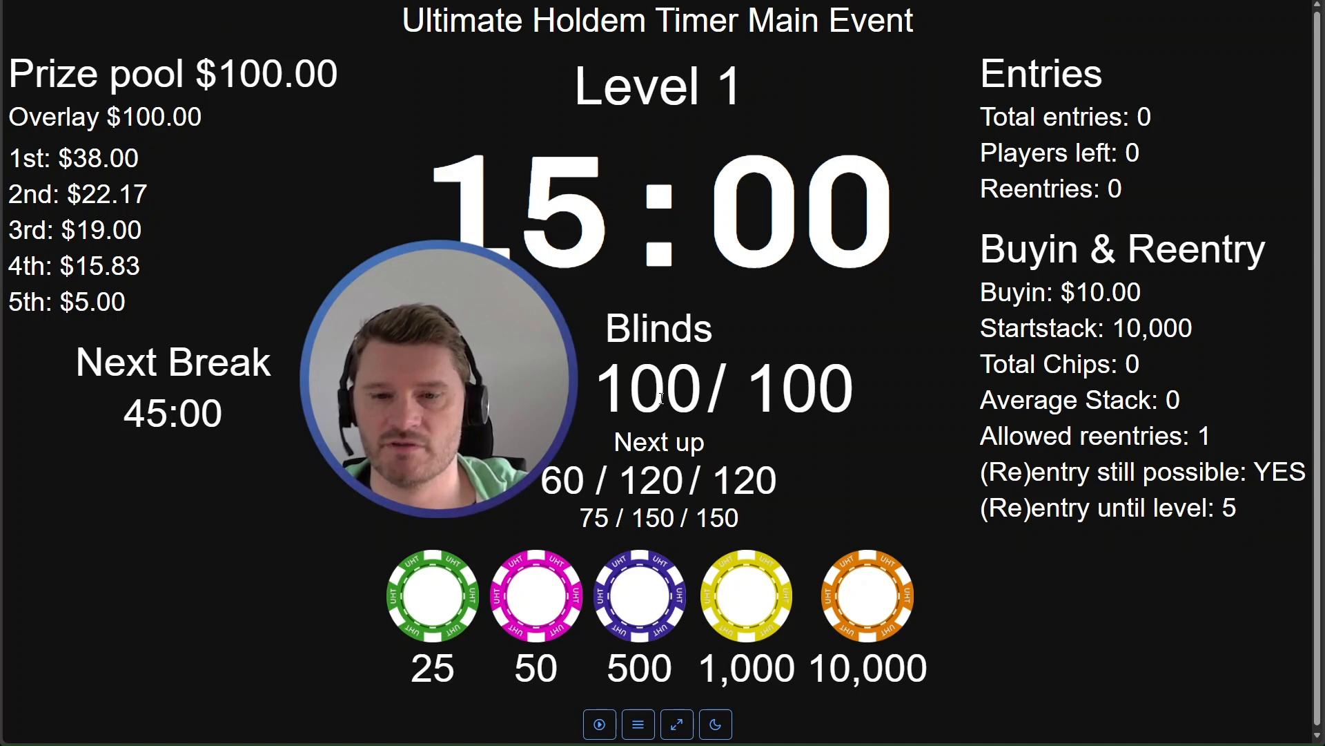
pyautogui.click(639, 724)
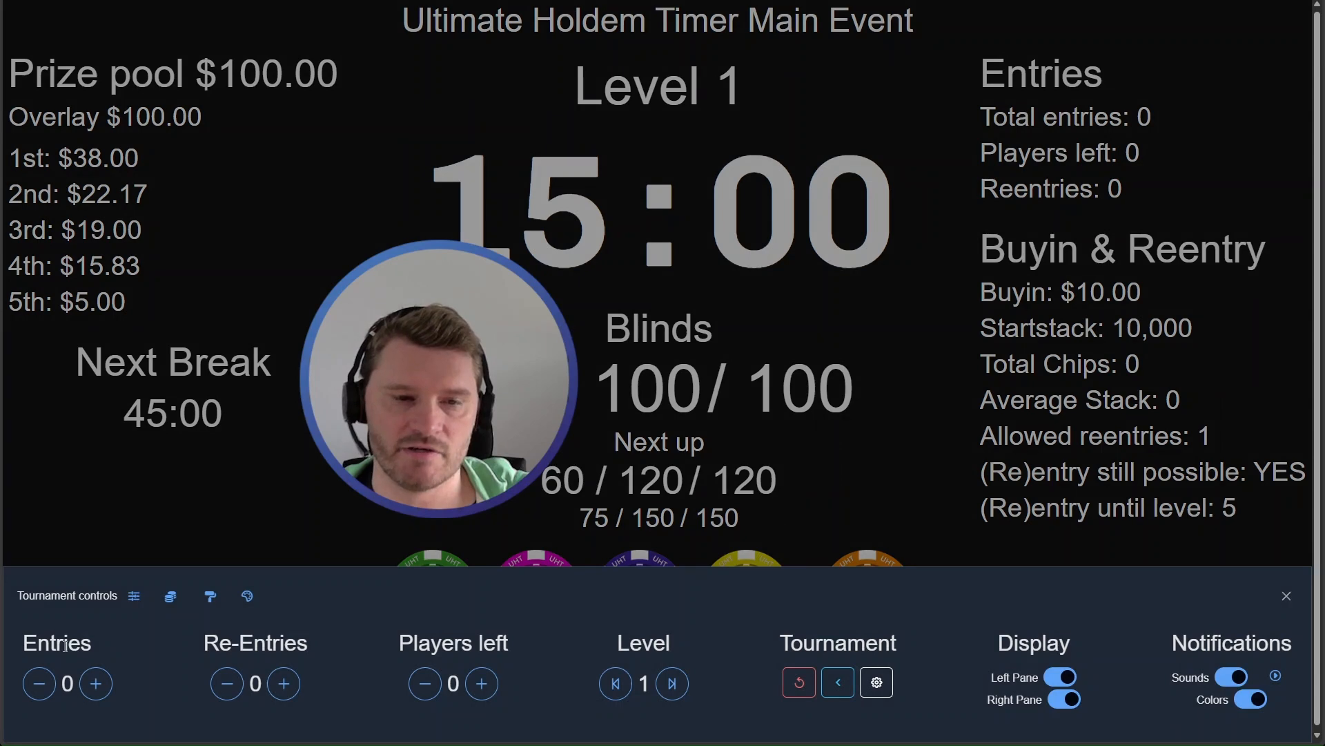
# Close the tournament controls and examine the overlay and the payouts per place on the clock
pyautogui.click(134, 408)
pyautogui.moveTo(10, 156); pyautogui.dragTo(142, 288)
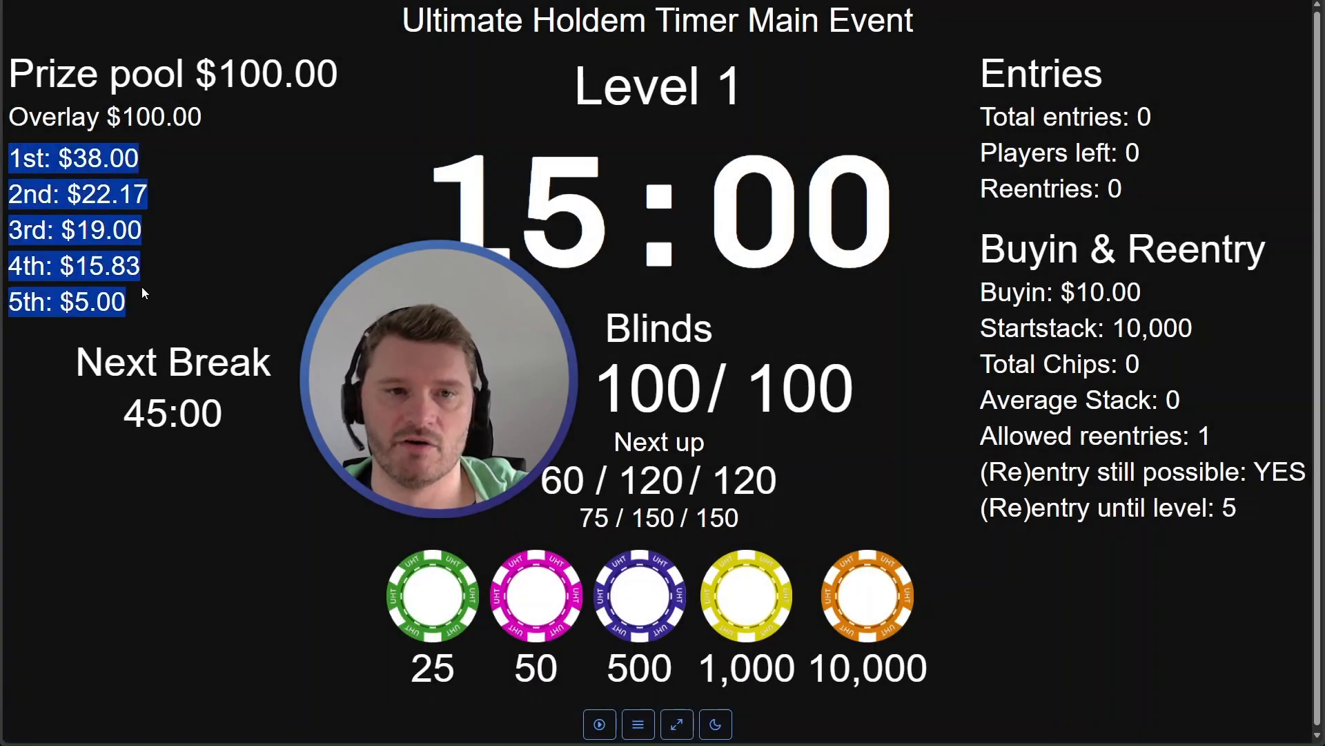
pyautogui.click(147, 301)
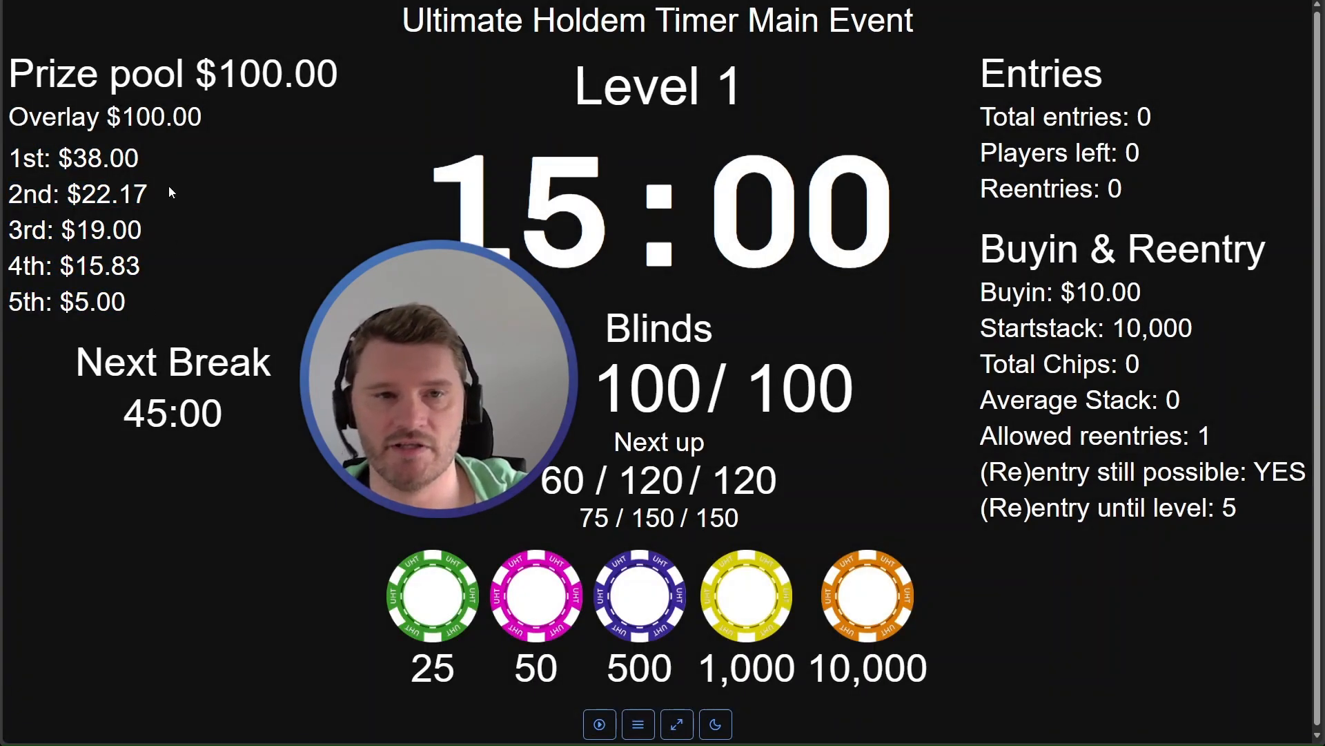
pyautogui.moveTo(108, 117); pyautogui.dragTo(219, 125)
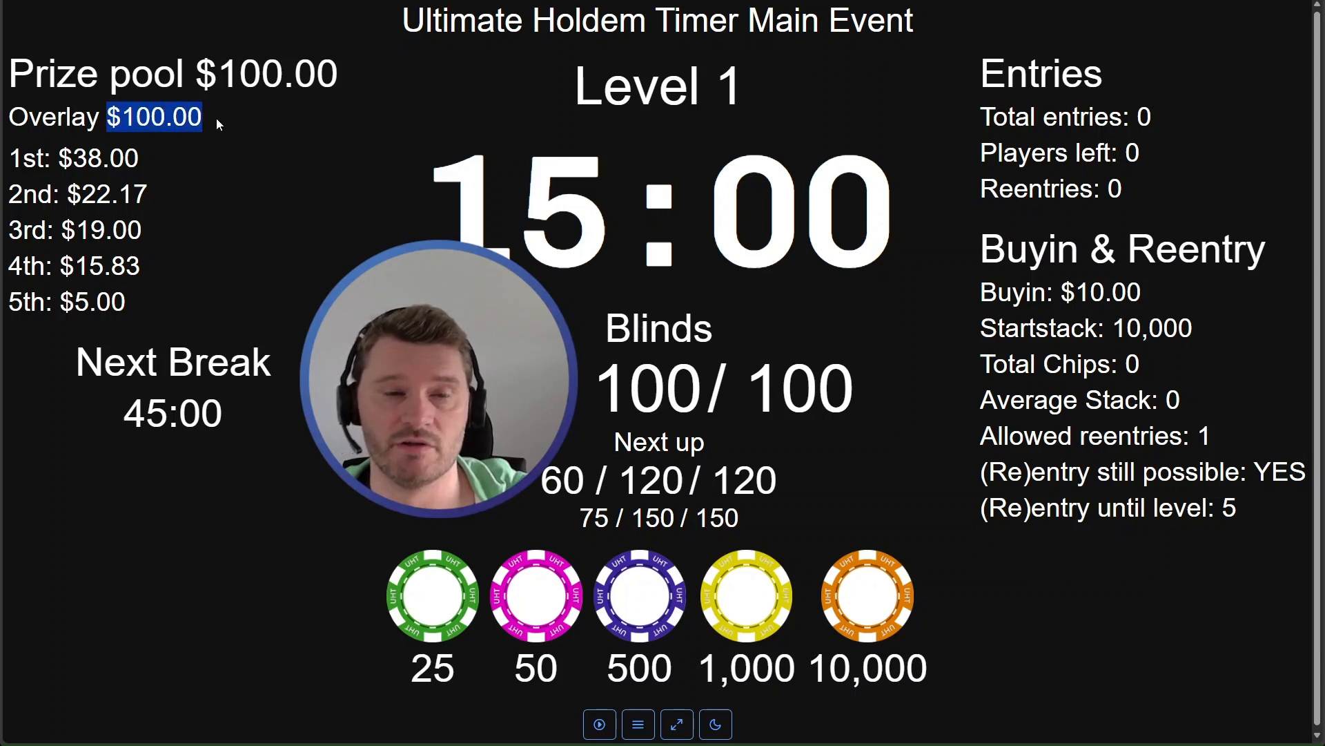
pyautogui.moveTo(15, 159); pyautogui.dragTo(164, 169)
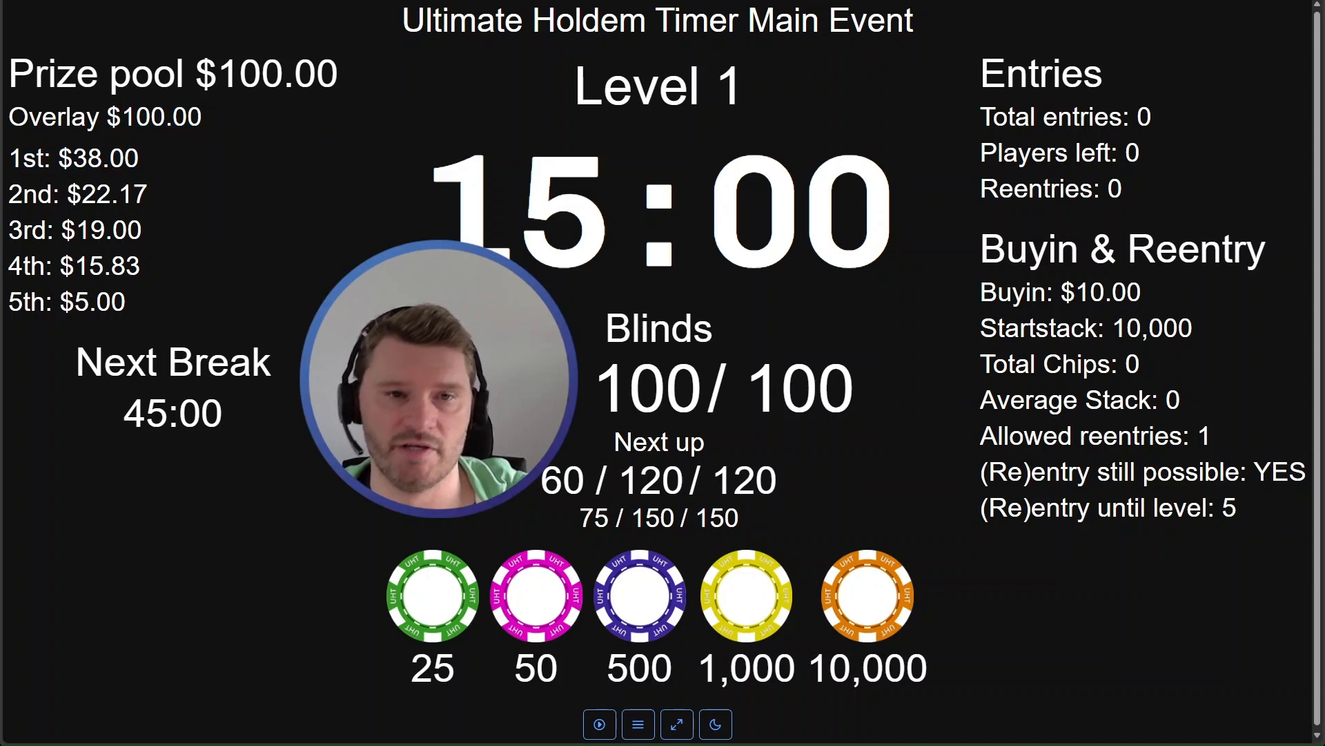
# Start the tournament clock and set the number of entries to 12 in the tournament controls
pyautogui.click(601, 724)
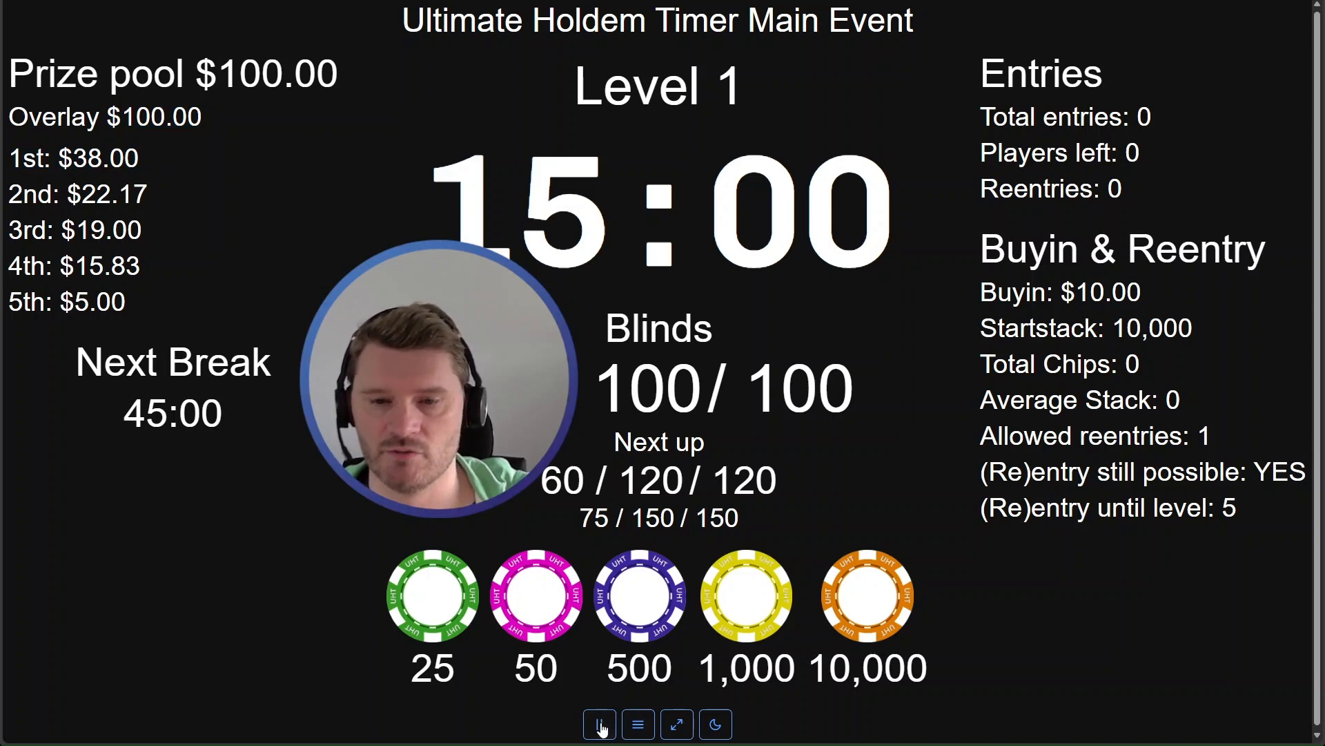
pyautogui.click(636, 725)
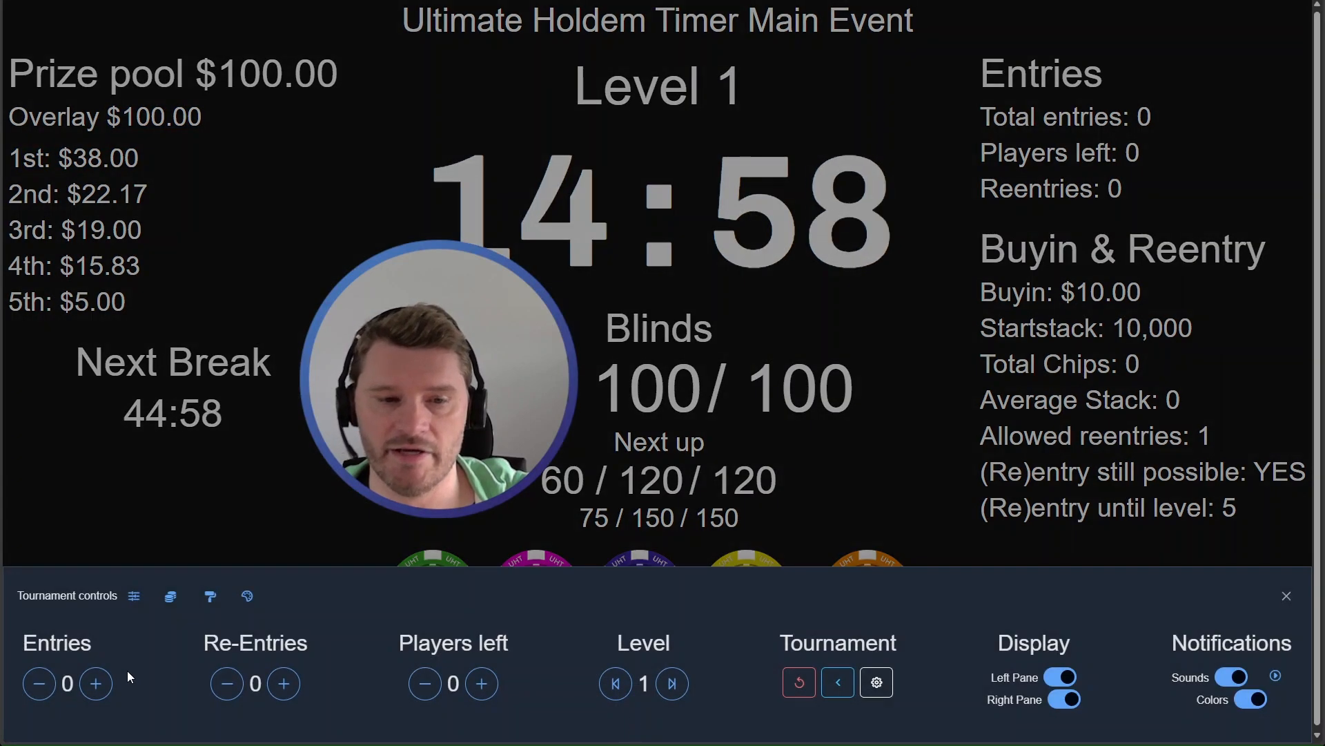
pyautogui.click(98, 684)
pyautogui.click(97, 685)
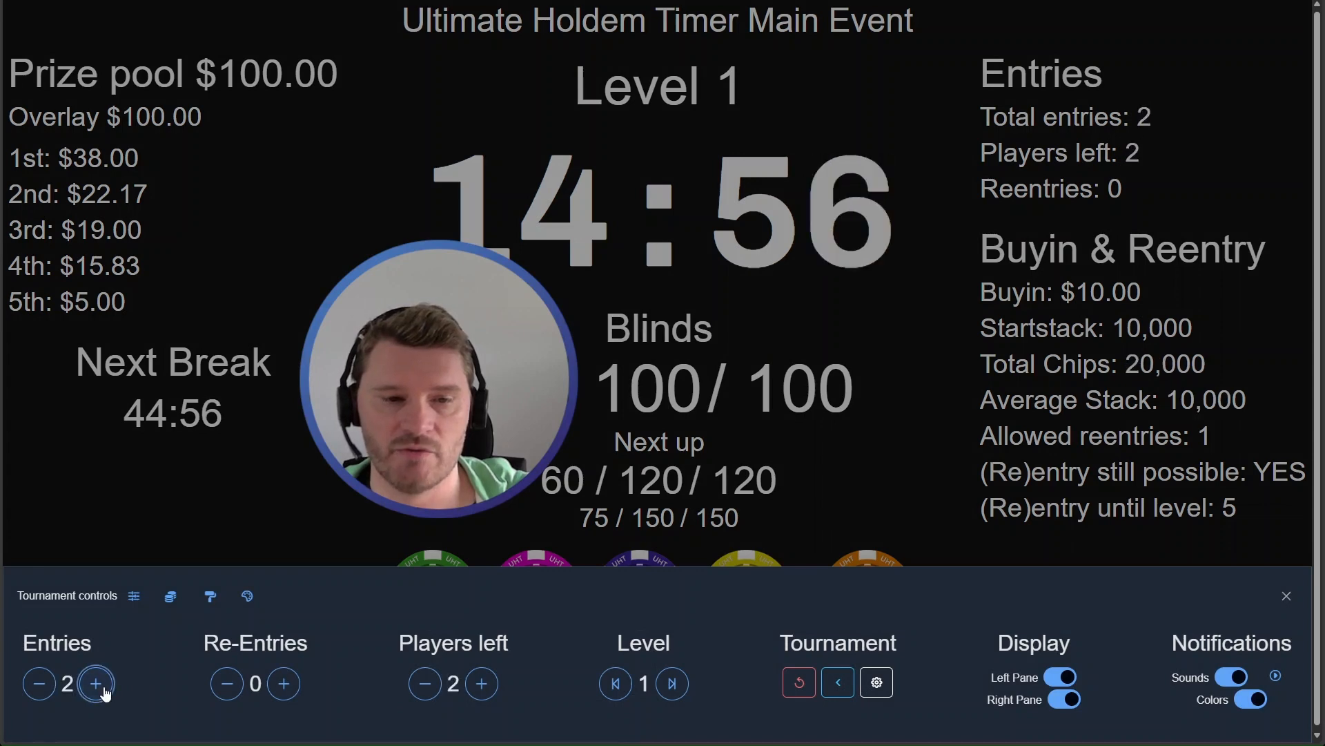
pyautogui.click(100, 687)
pyautogui.click(105, 691)
pyautogui.click(104, 691)
pyautogui.click(104, 691)
pyautogui.click(104, 691)
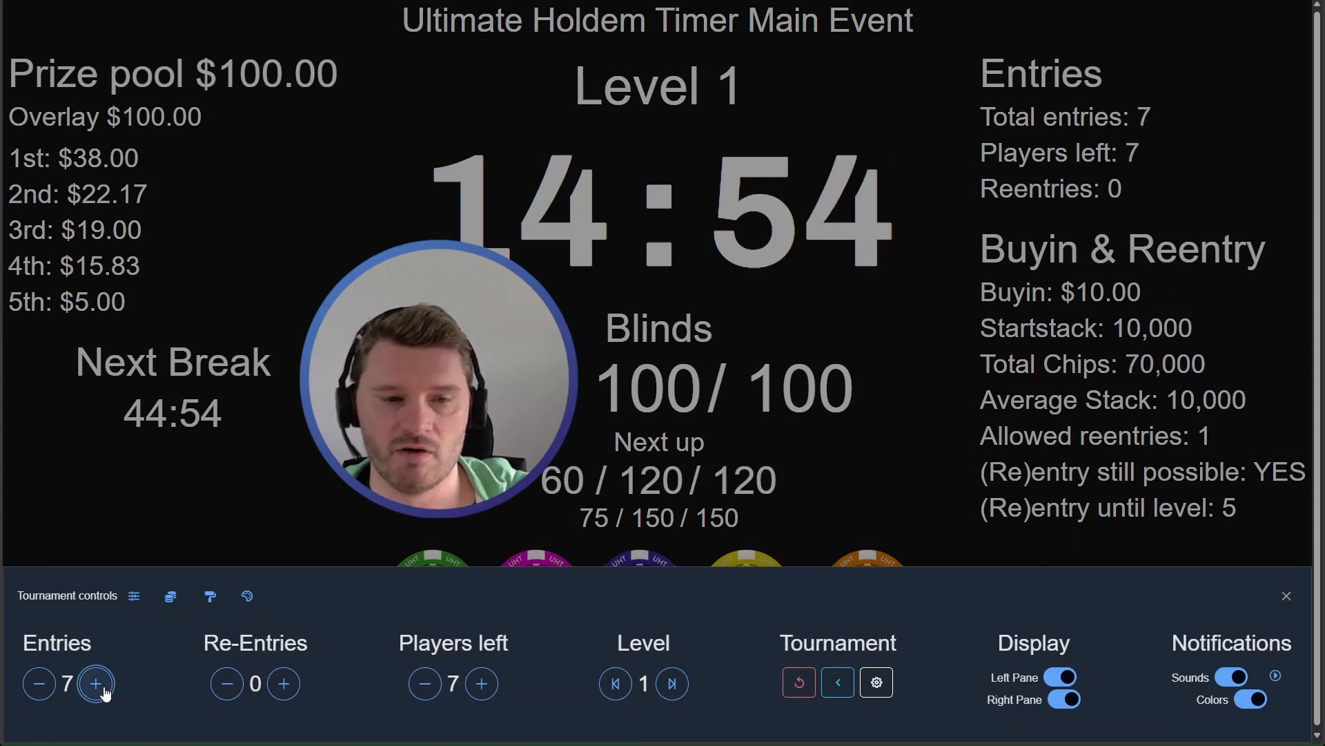
pyautogui.click(104, 691)
pyautogui.click(105, 692)
pyautogui.click(107, 692)
pyautogui.click(106, 692)
pyautogui.click(107, 692)
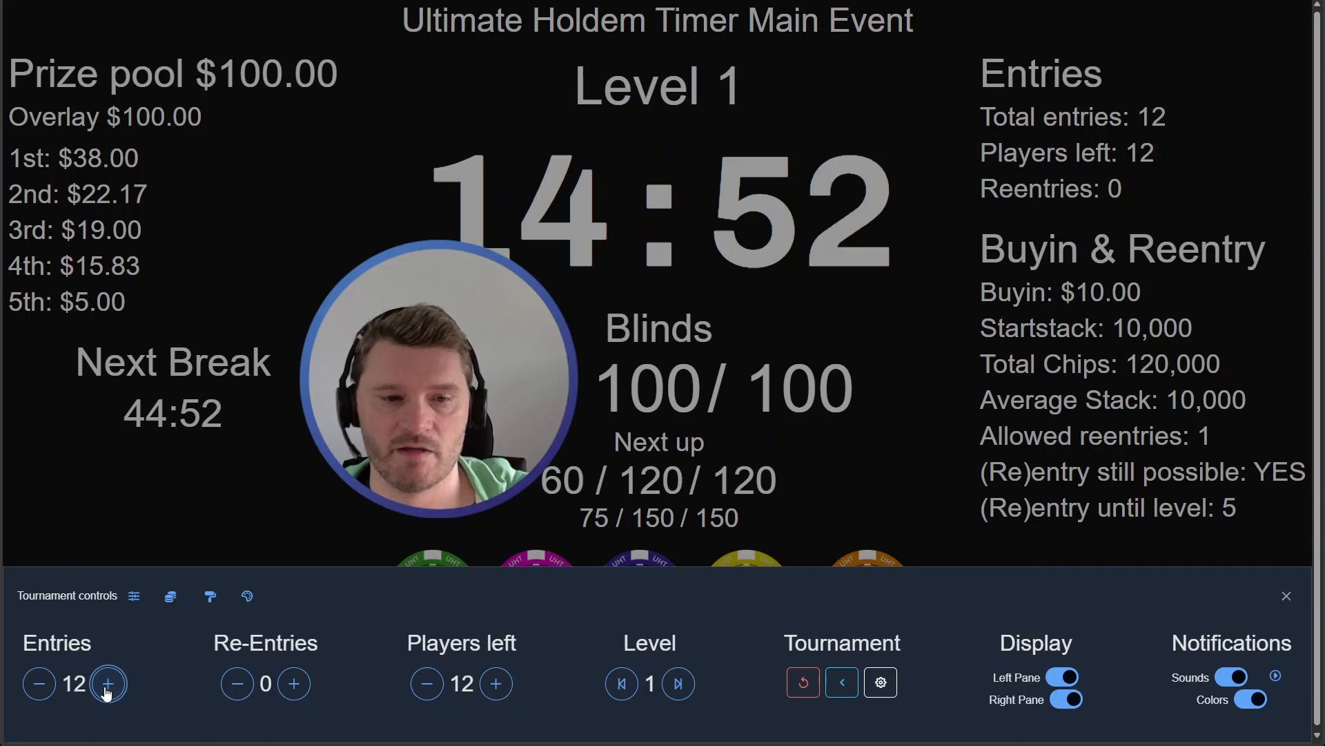
pyautogui.click(108, 693)
pyautogui.click(109, 692)
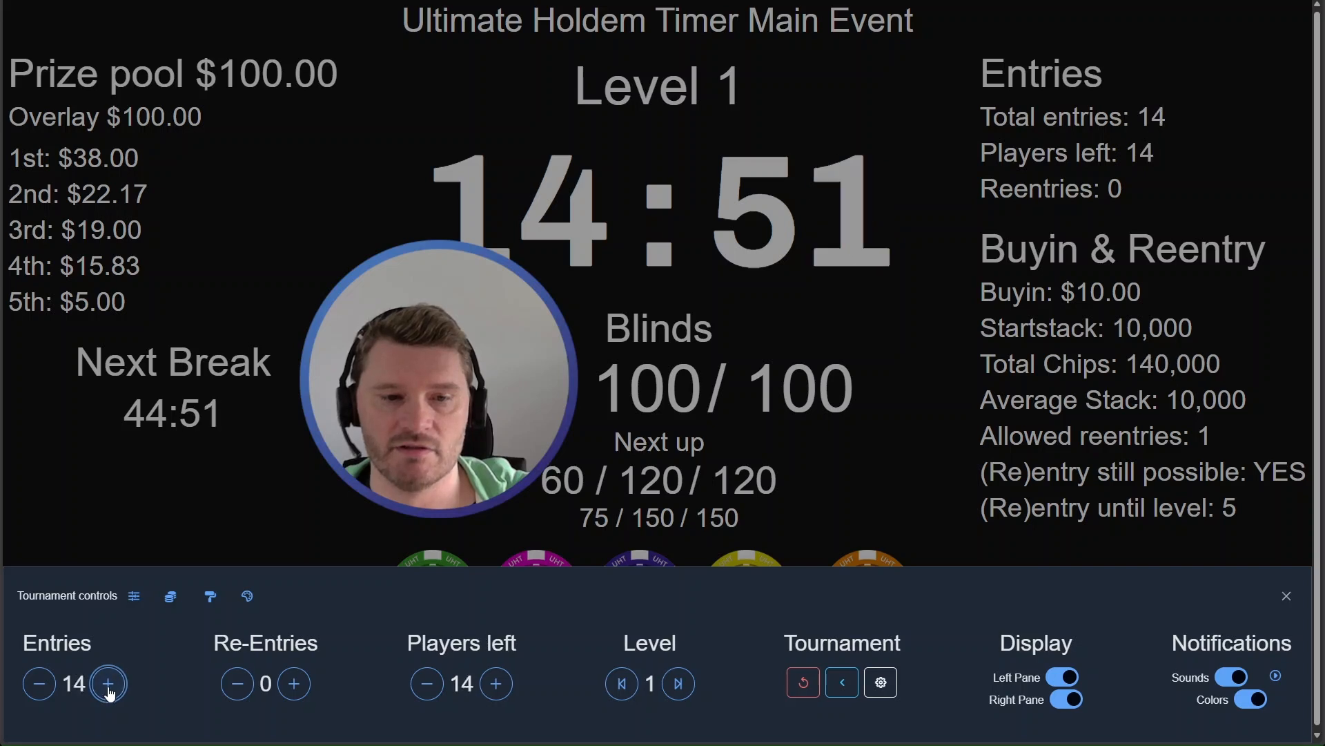
pyautogui.click(39, 683)
pyautogui.click(39, 684)
# Check how the free entries affect the overlay and the prize pool on the clock
pyautogui.moveTo(107, 117); pyautogui.dragTo(199, 119)
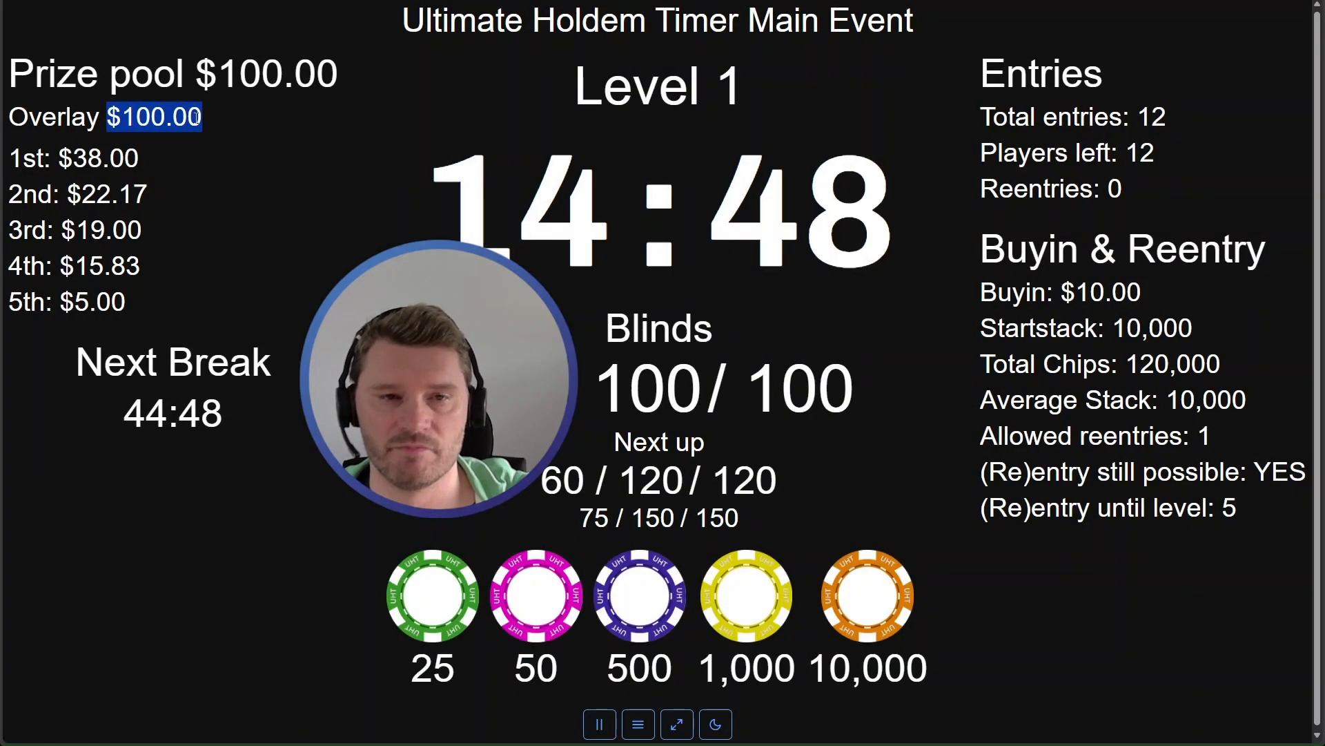
pyautogui.click(182, 142)
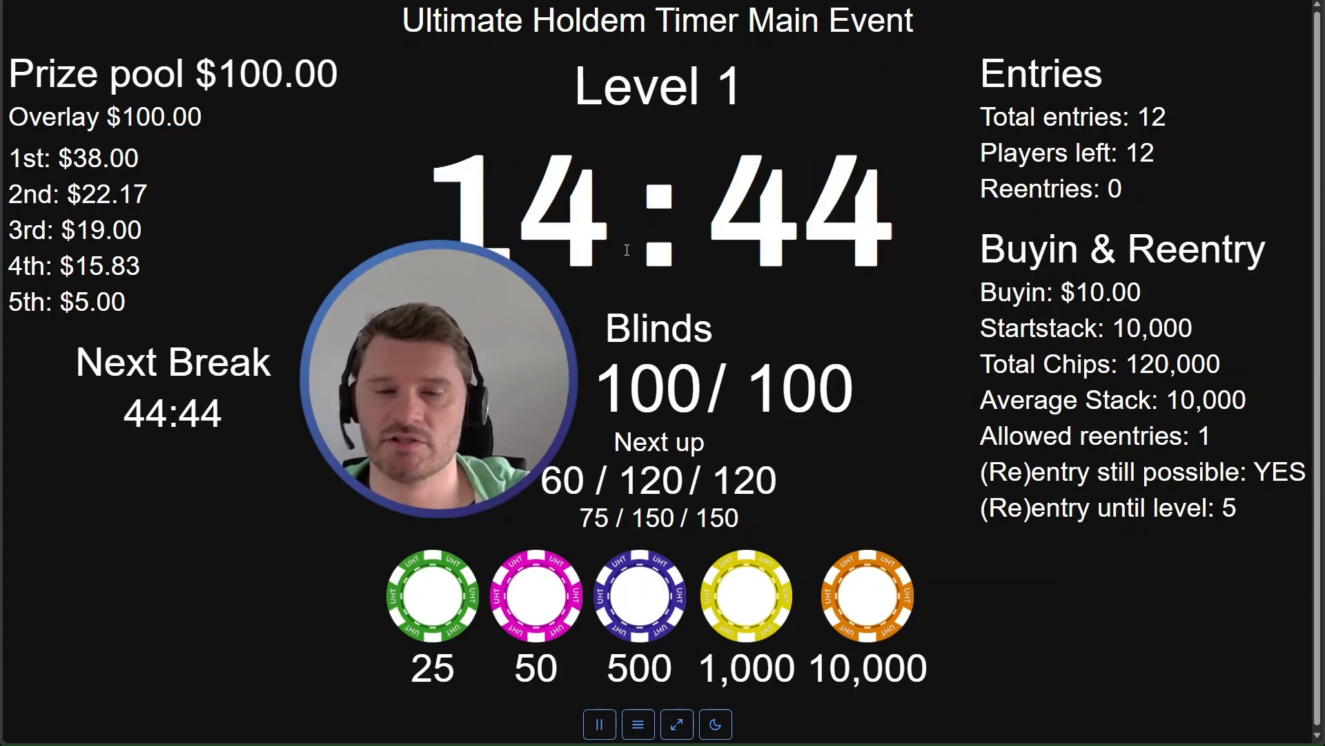
pyautogui.click(642, 728)
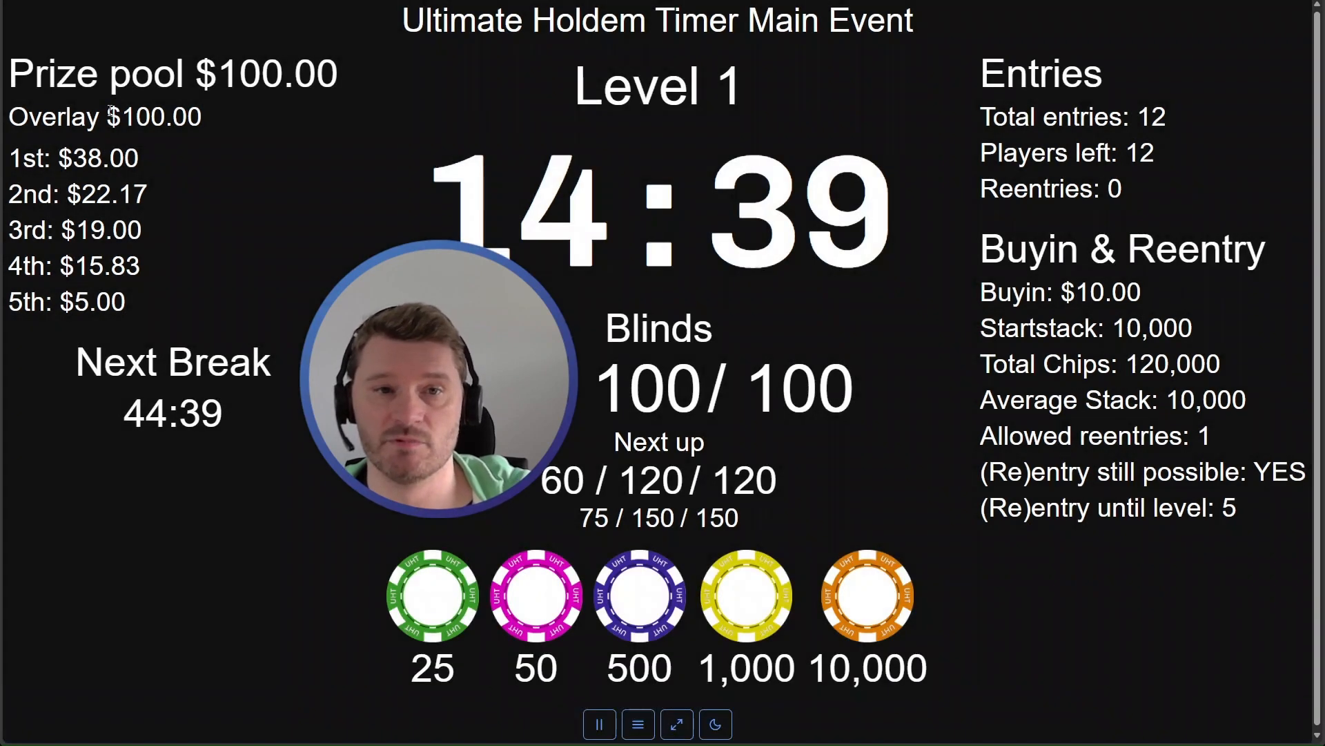
pyautogui.click(121, 69)
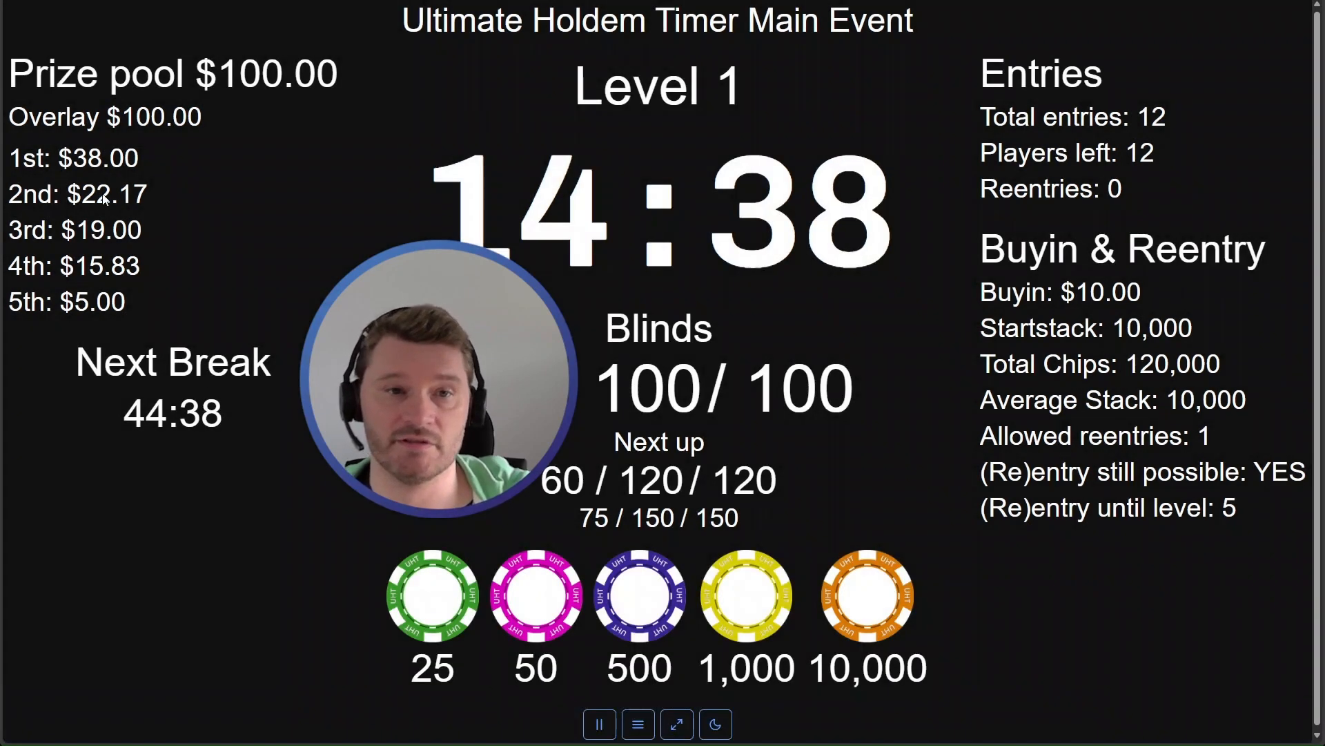
# Raise the re-entries to 3 in the tournament controls and check the overlay on the clock
pyautogui.click(637, 725)
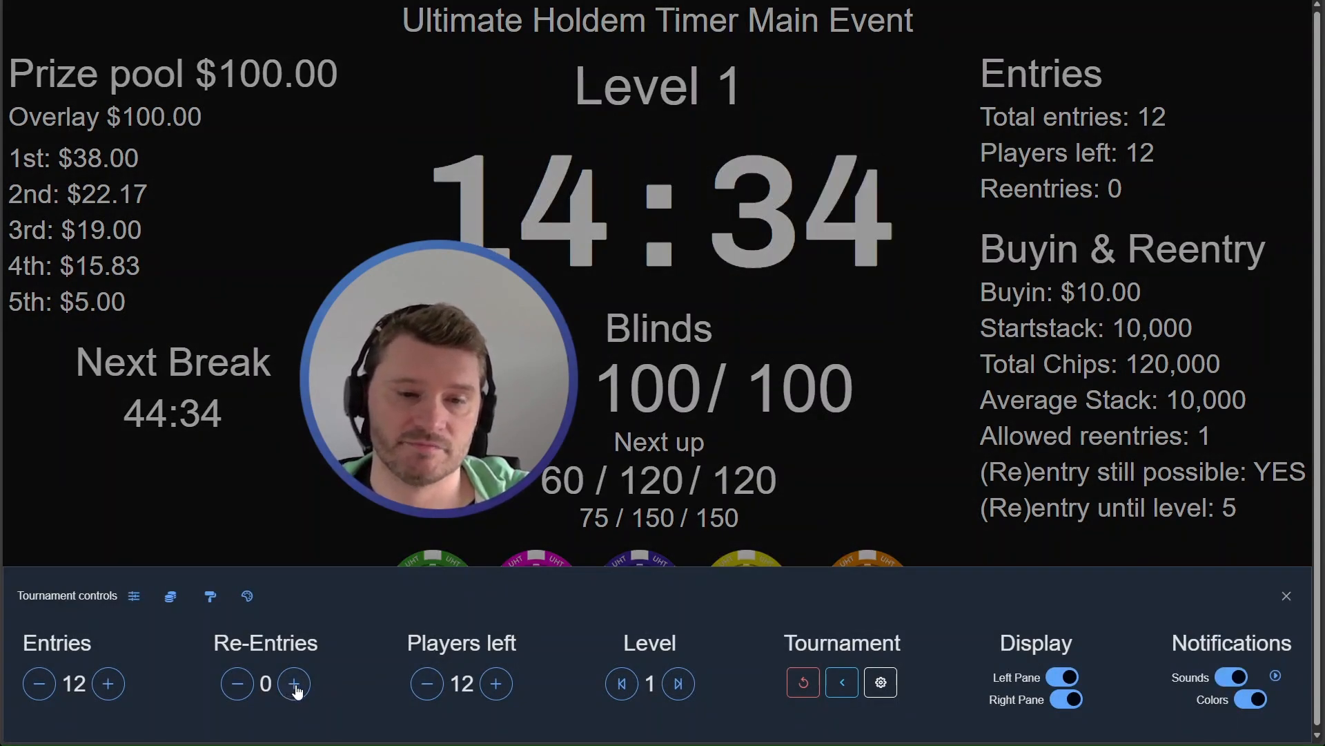
pyautogui.click(297, 689)
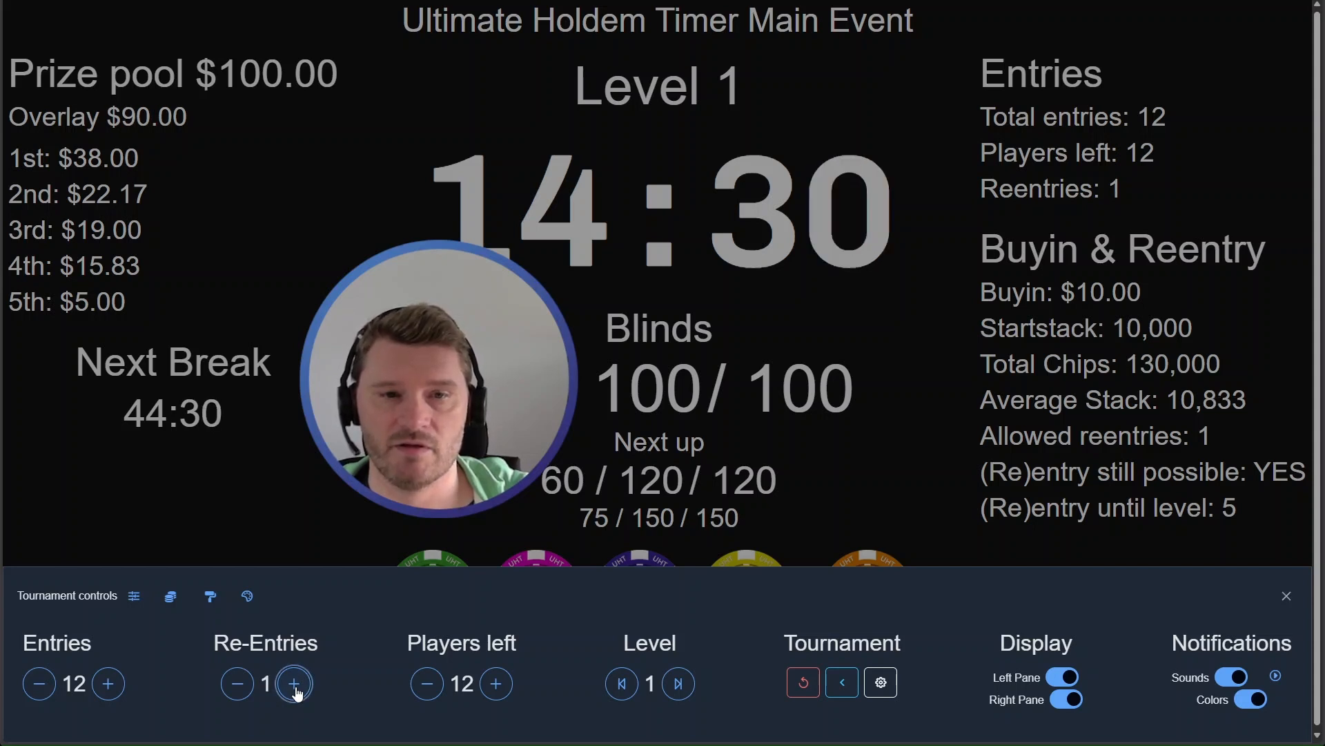
pyautogui.click(296, 690)
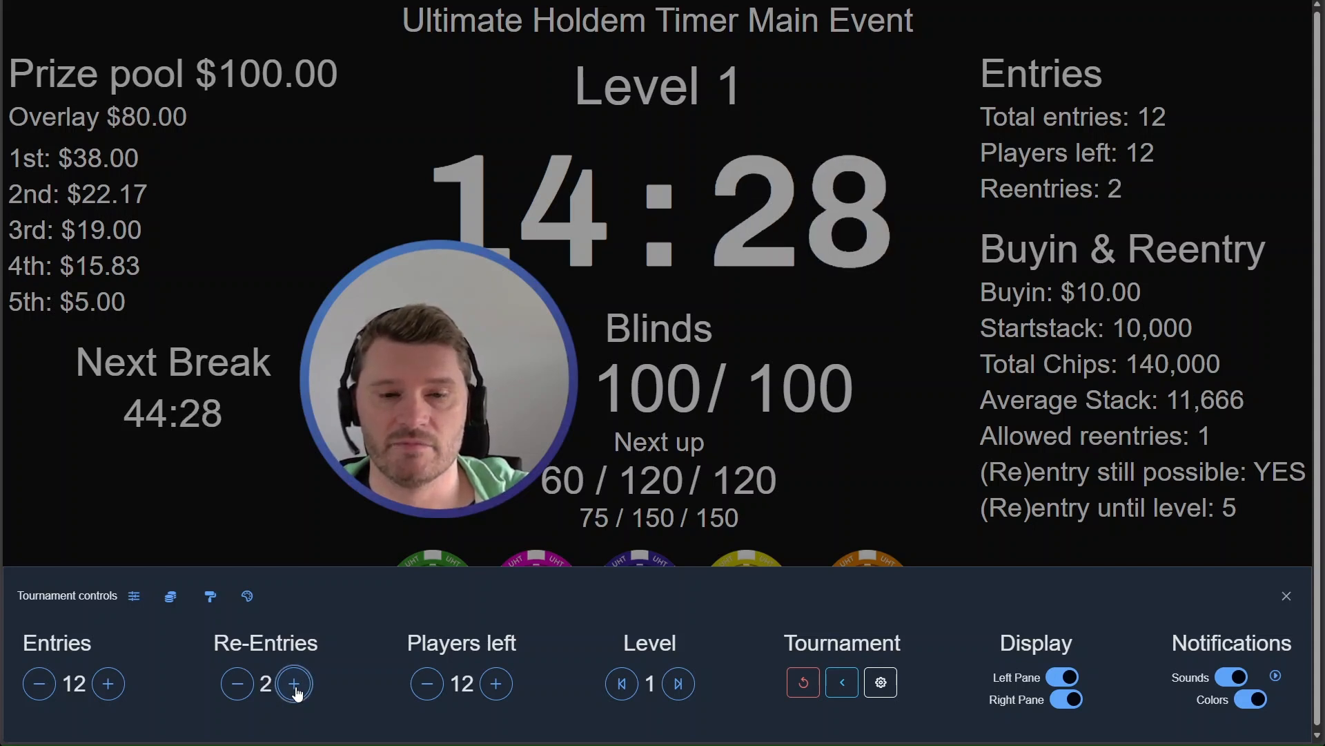
pyautogui.click(296, 689)
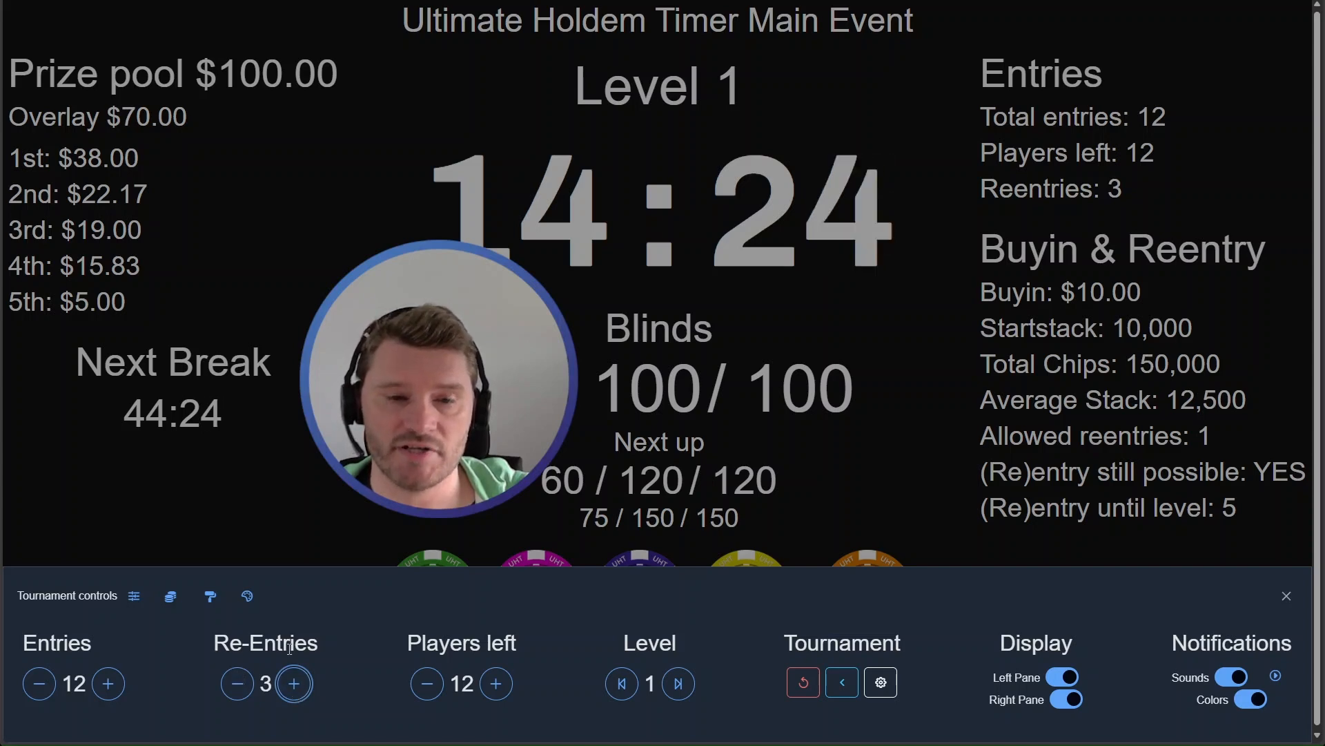
pyautogui.click(202, 173)
pyautogui.moveTo(192, 117); pyautogui.dragTo(19, 116)
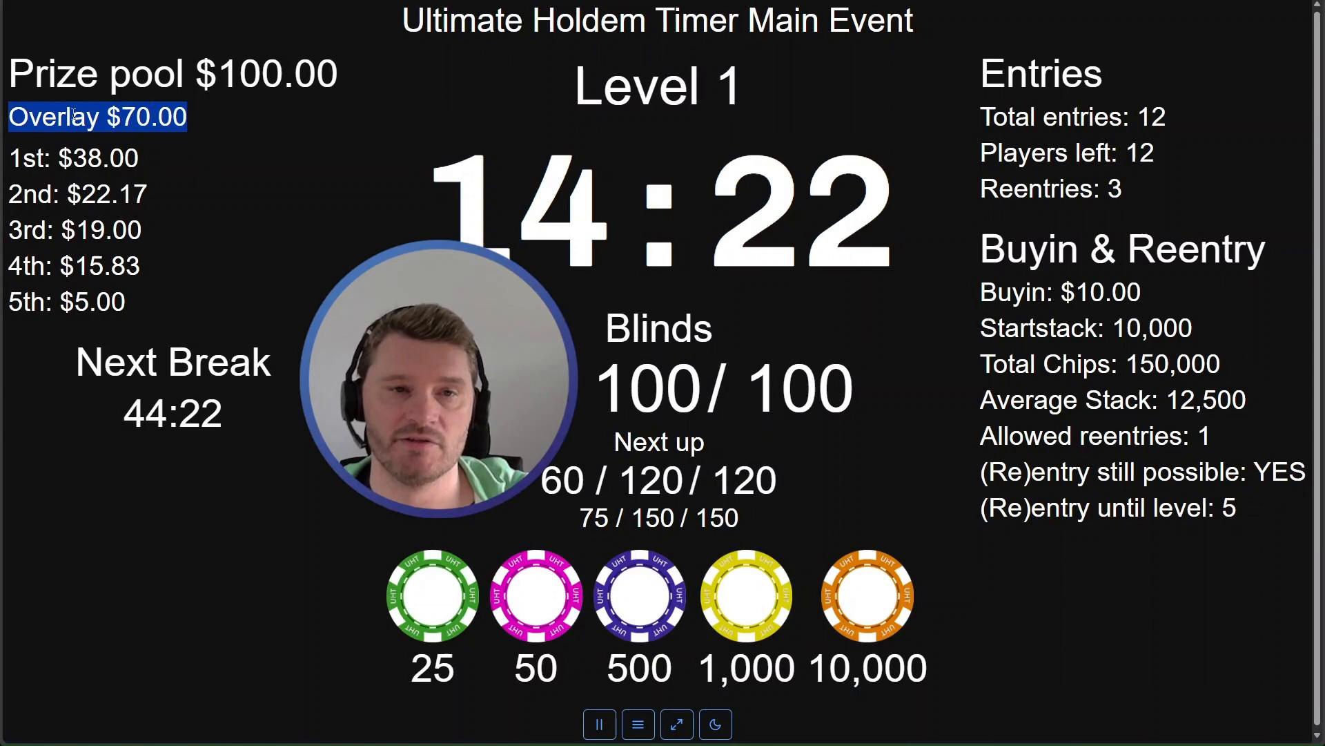
pyautogui.click(183, 150)
# Compare the re-entry count in the tournament controls with the prize pool and overlay on the clock
pyautogui.click(639, 725)
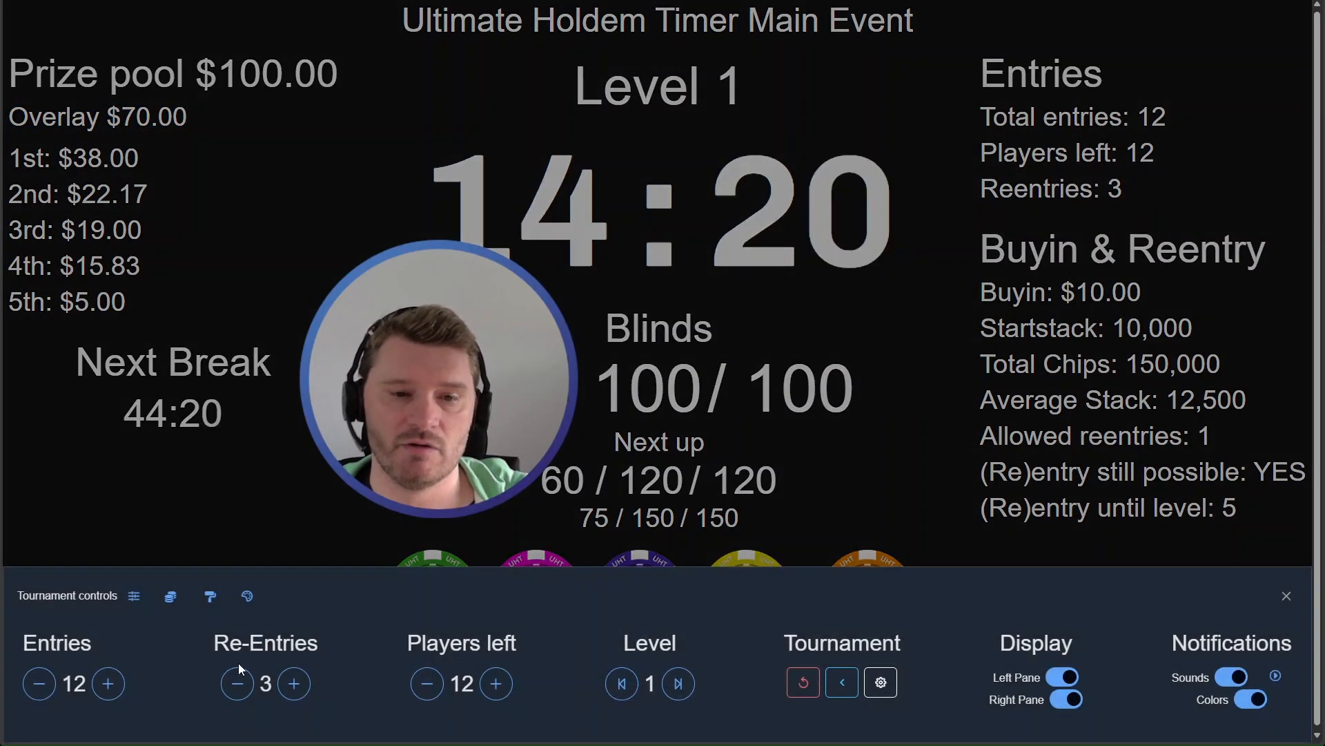
pyautogui.doubleClick(266, 683)
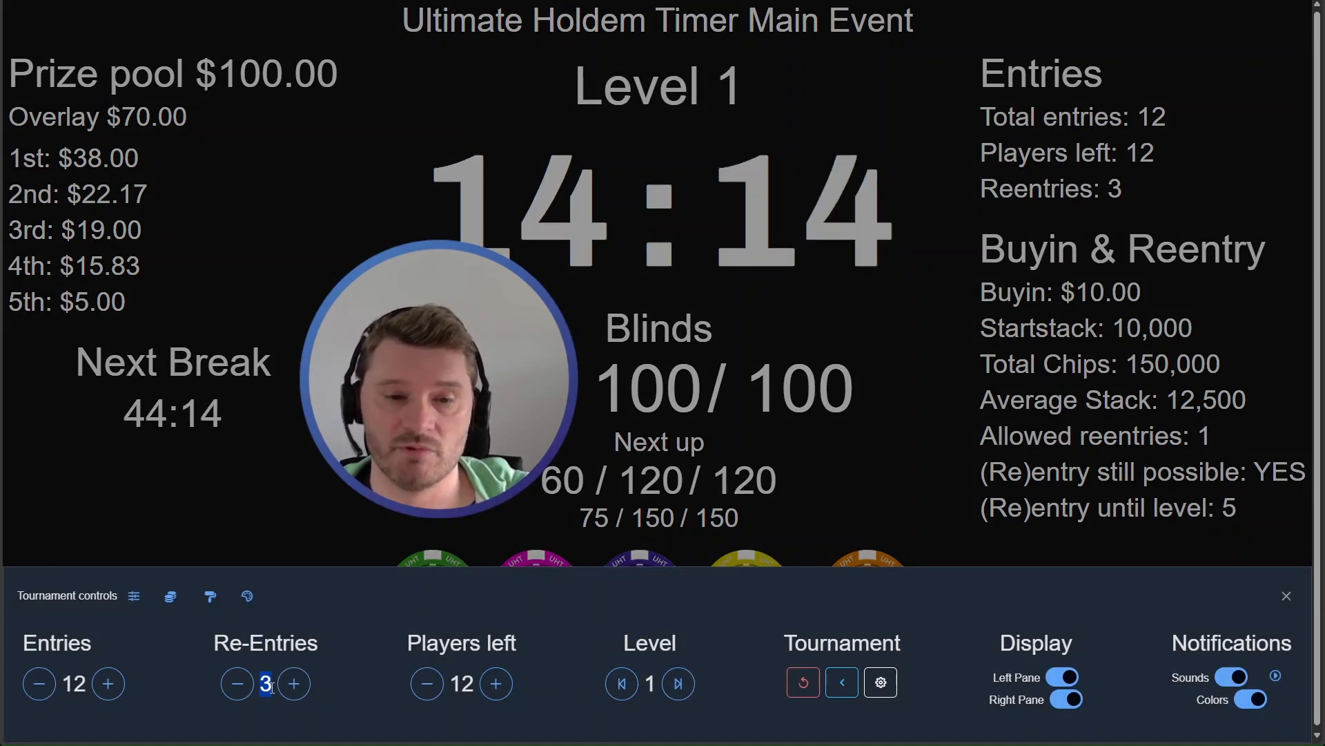
pyautogui.click(272, 531)
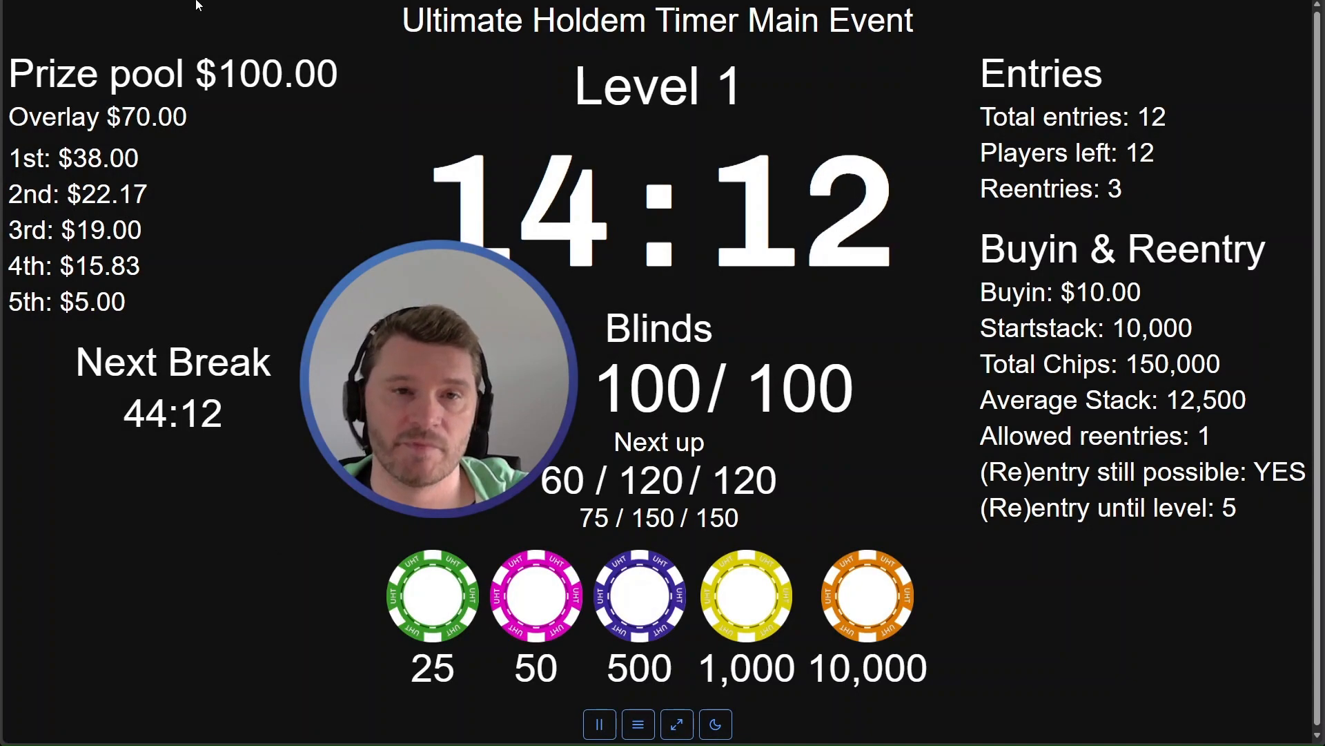
pyautogui.moveTo(194, 73); pyautogui.dragTo(345, 69)
pyautogui.click(341, 69)
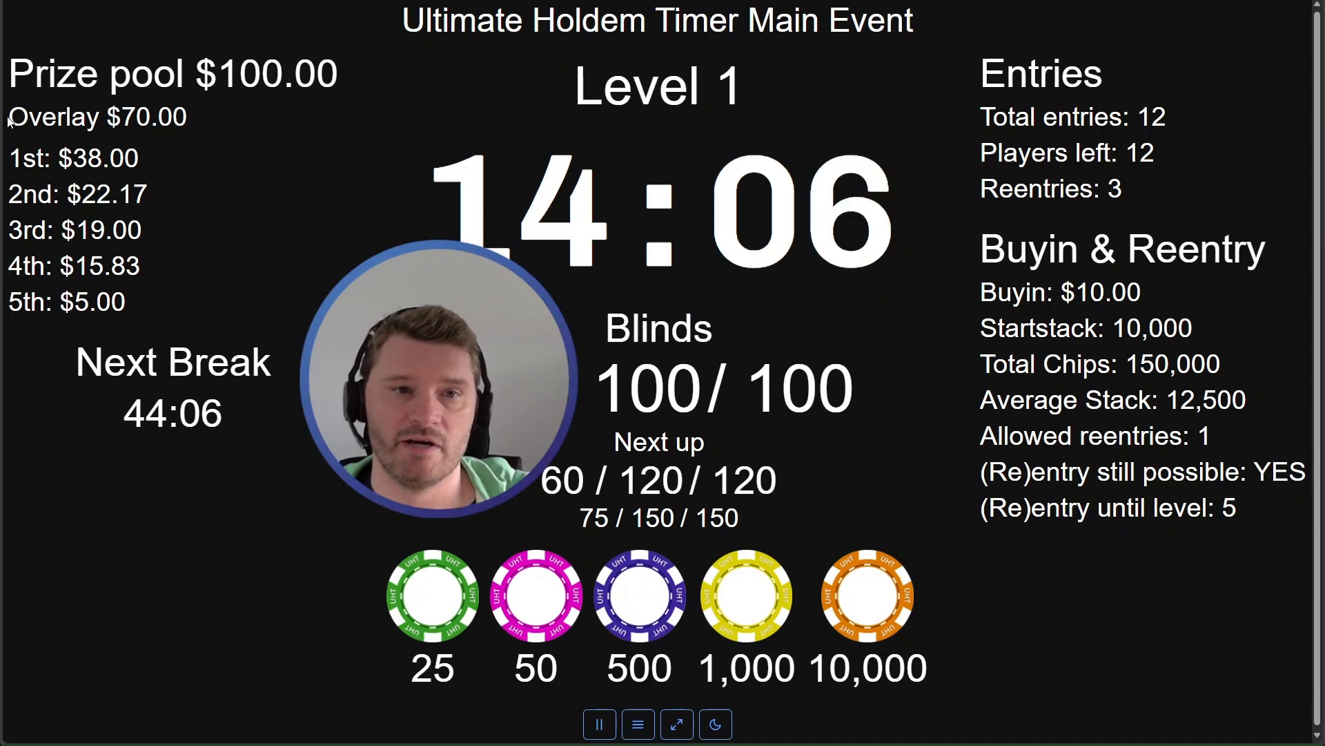
pyautogui.moveTo(11, 116); pyautogui.dragTo(196, 120)
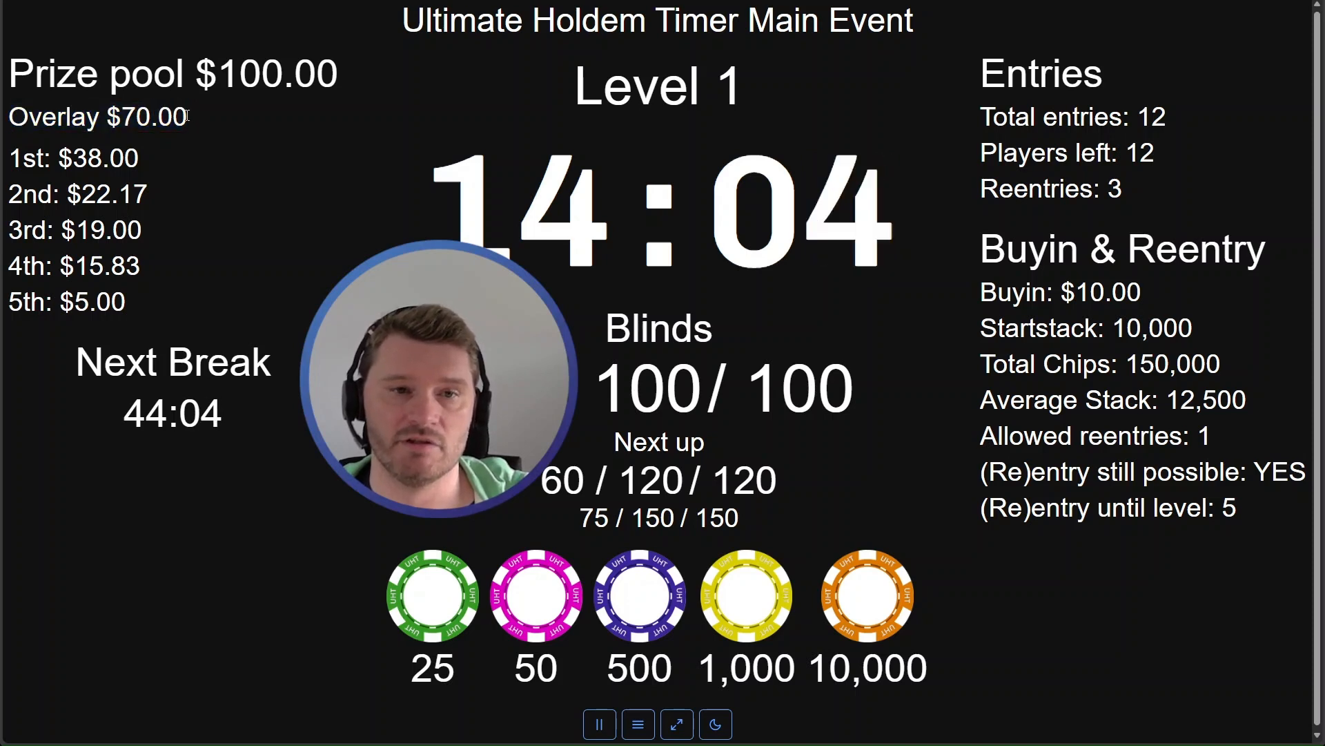
# Lower the number of entries to 9 in the tournament controls
pyautogui.click(637, 725)
pyautogui.click(40, 683)
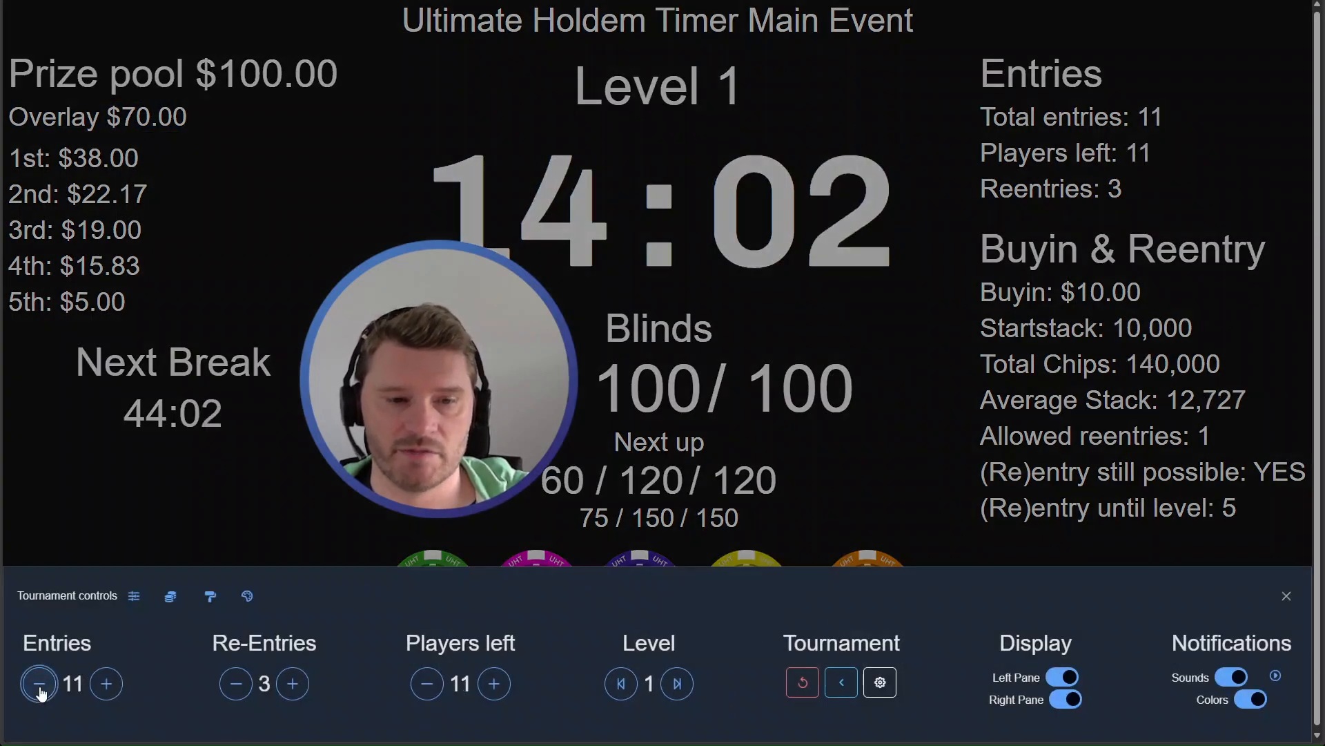
pyautogui.click(39, 684)
pyautogui.click(40, 683)
# Raise the re-entries to 10, stepping back to 9 once to compare the overlay line
pyautogui.click(292, 687)
pyautogui.click(293, 687)
pyautogui.click(292, 687)
pyautogui.click(290, 689)
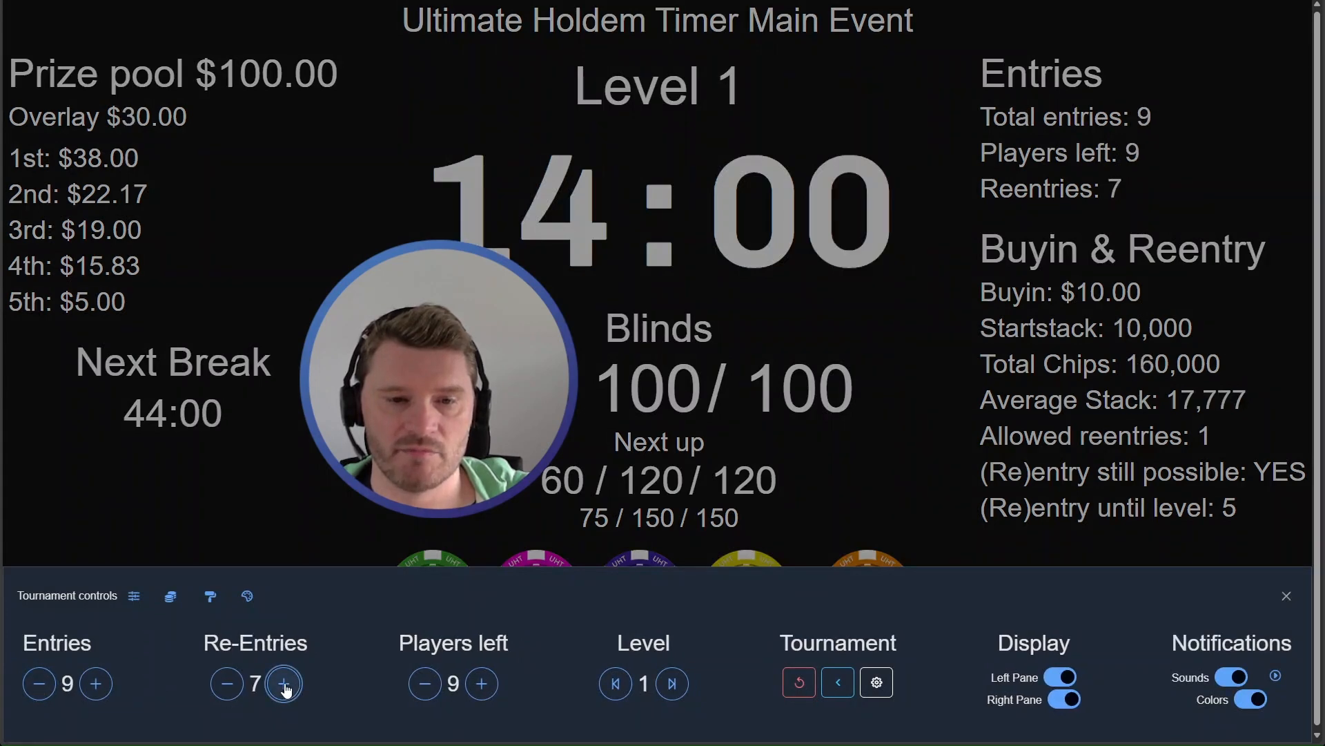
pyautogui.click(285, 687)
pyautogui.click(285, 686)
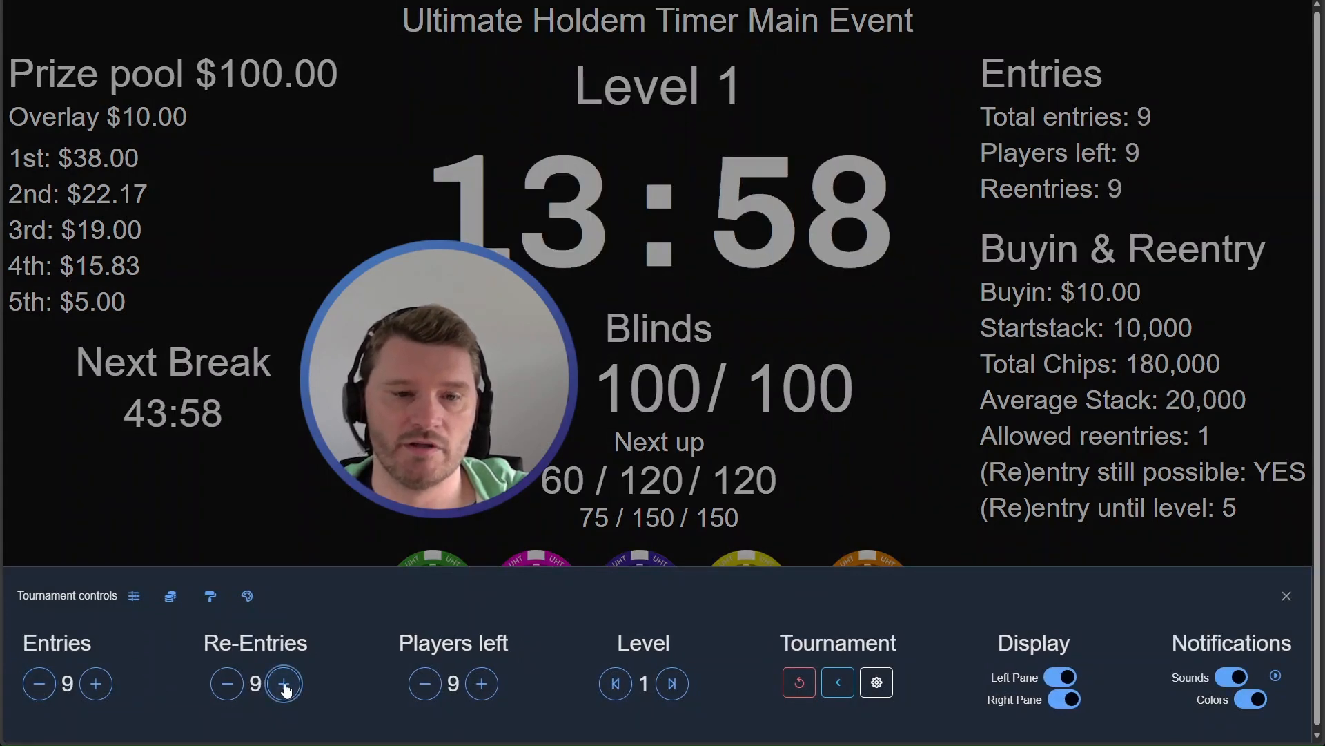
pyautogui.click(287, 690)
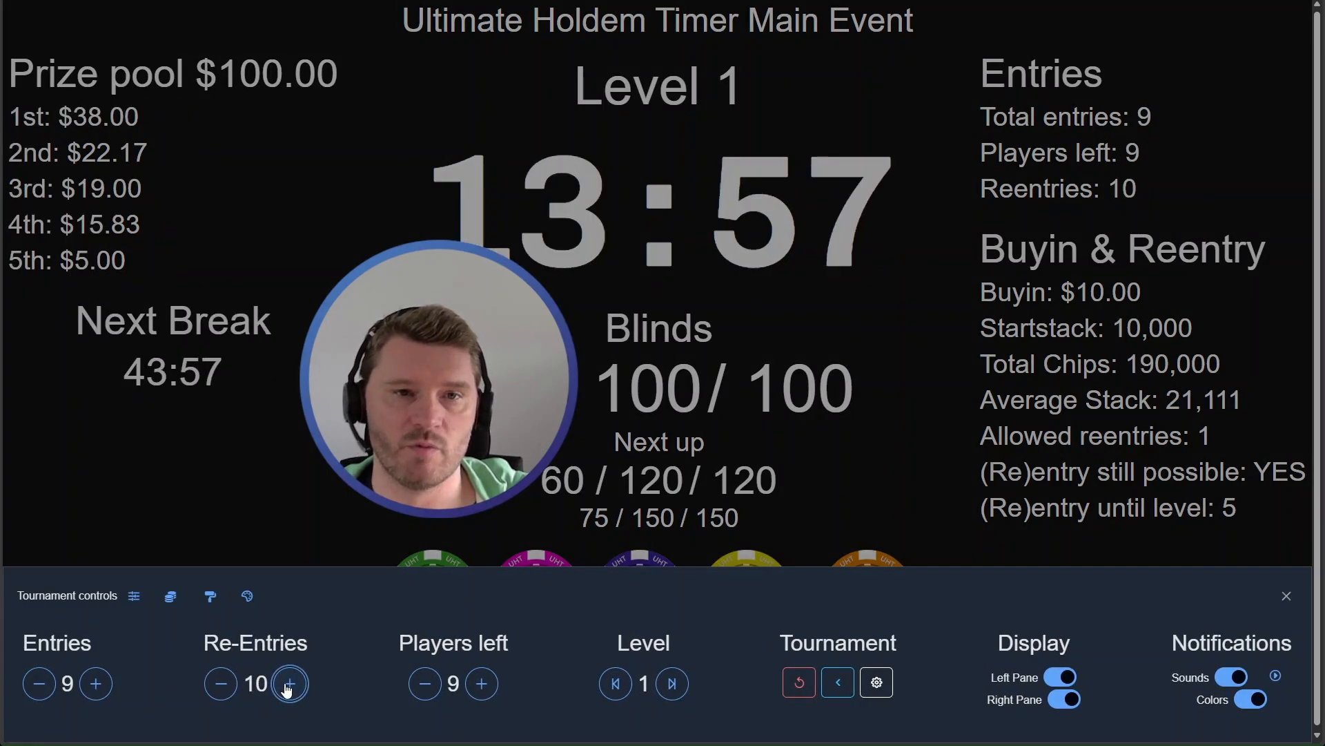
pyautogui.click(221, 683)
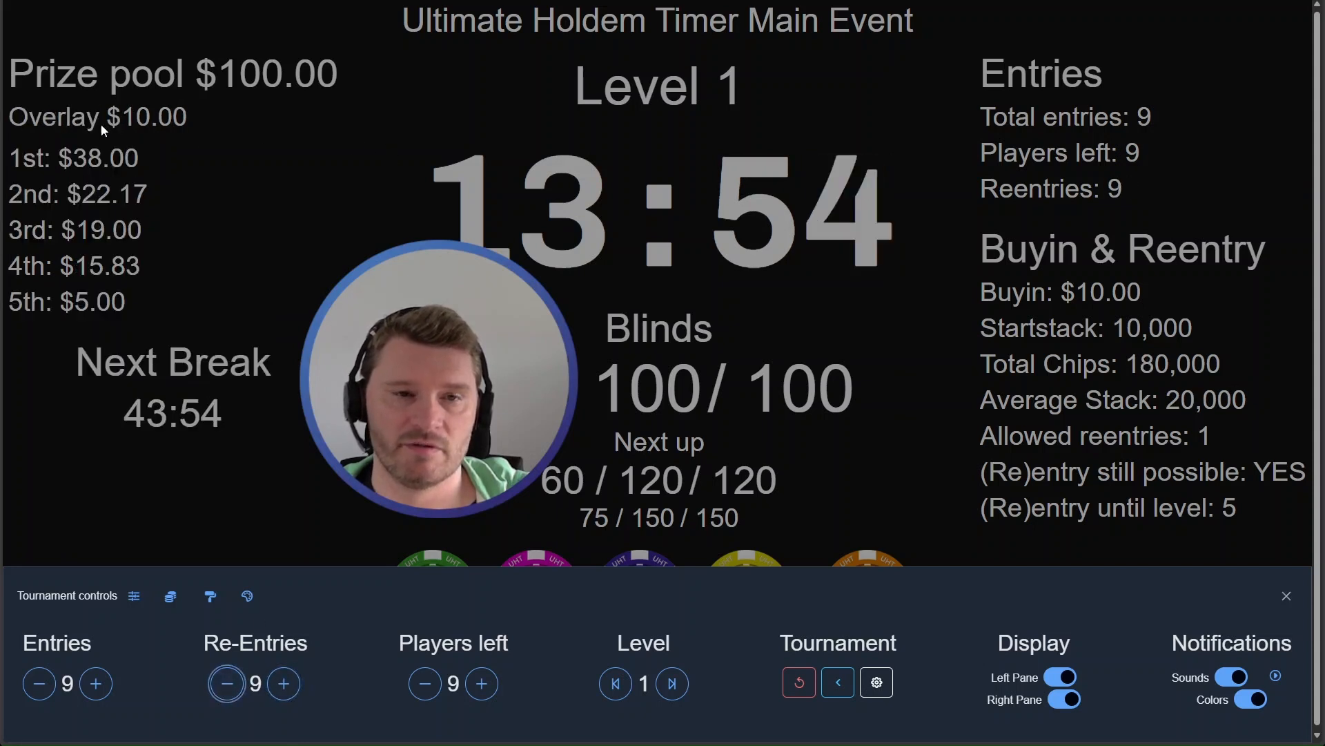
pyautogui.click(285, 684)
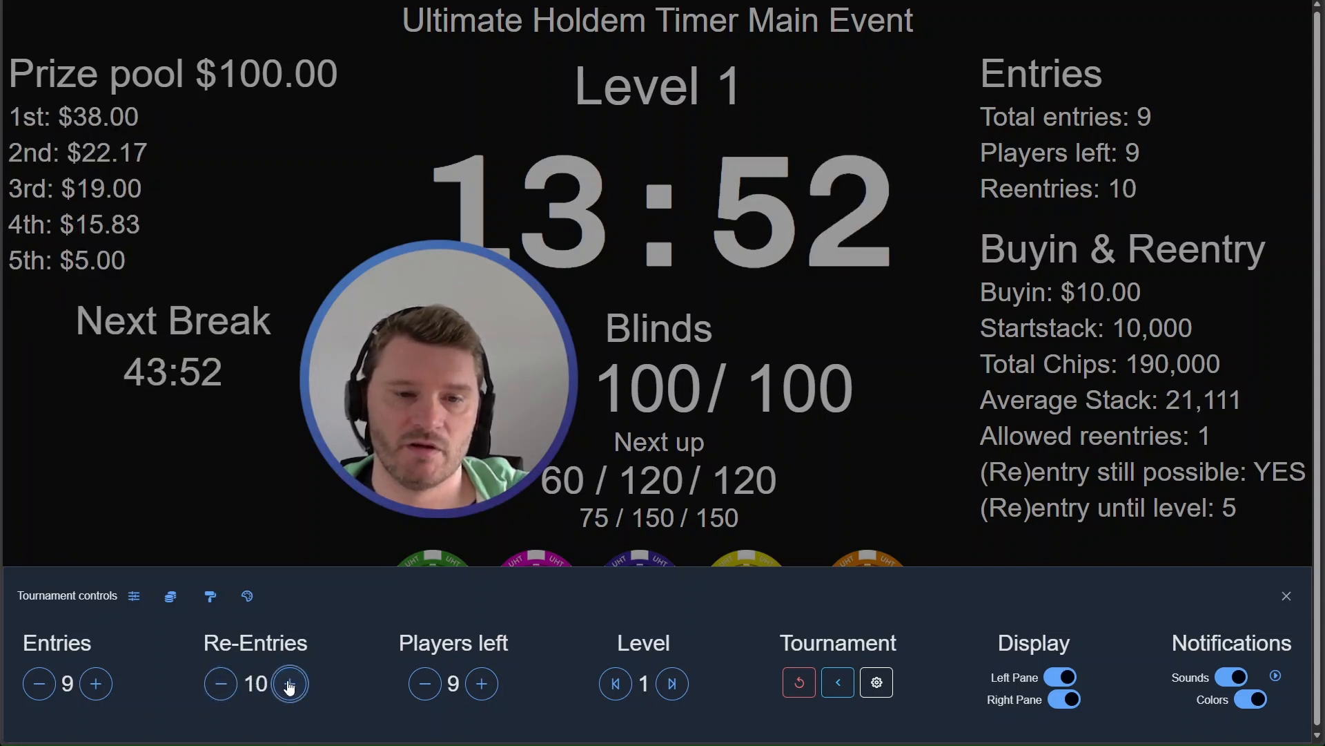
# Raise the re-entries to 11, close the tournament controls and check the prize pool on the clock
pyautogui.click(286, 683)
pyautogui.click(190, 89)
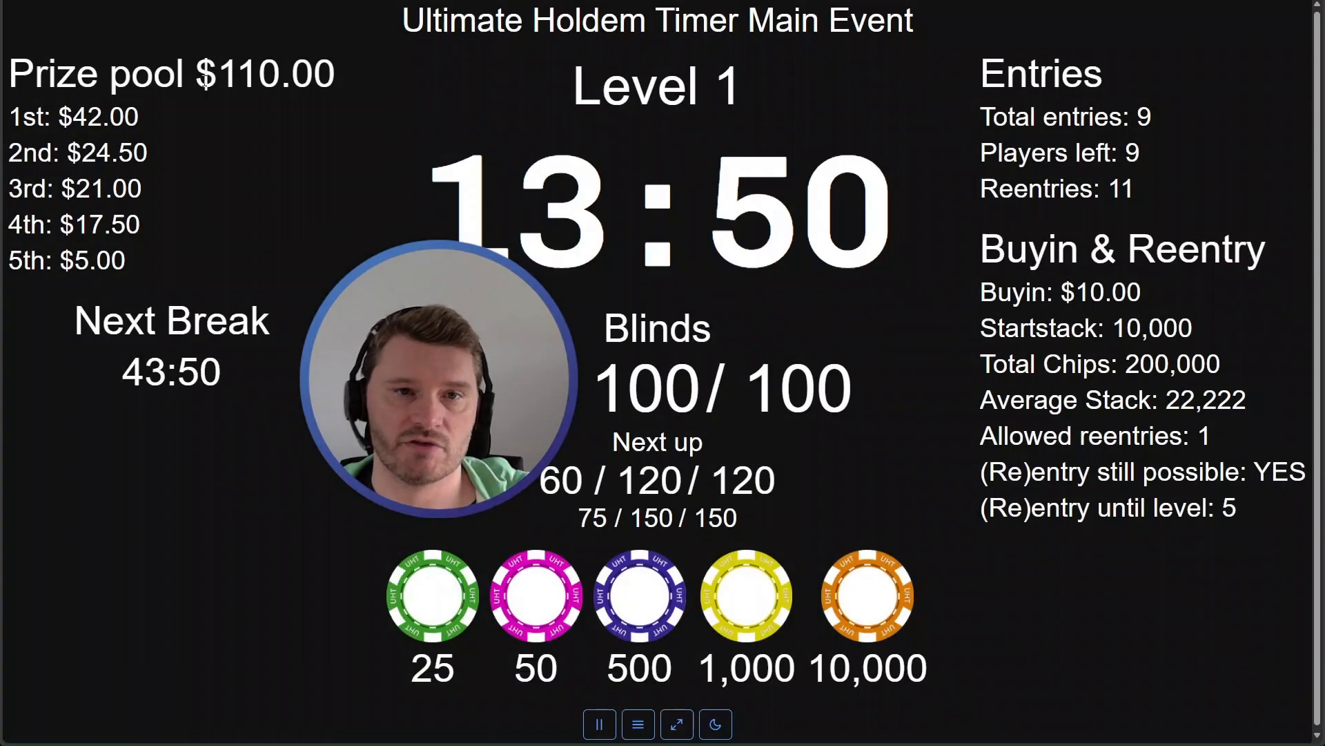
pyautogui.moveTo(198, 76); pyautogui.dragTo(315, 77)
pyautogui.click(314, 83)
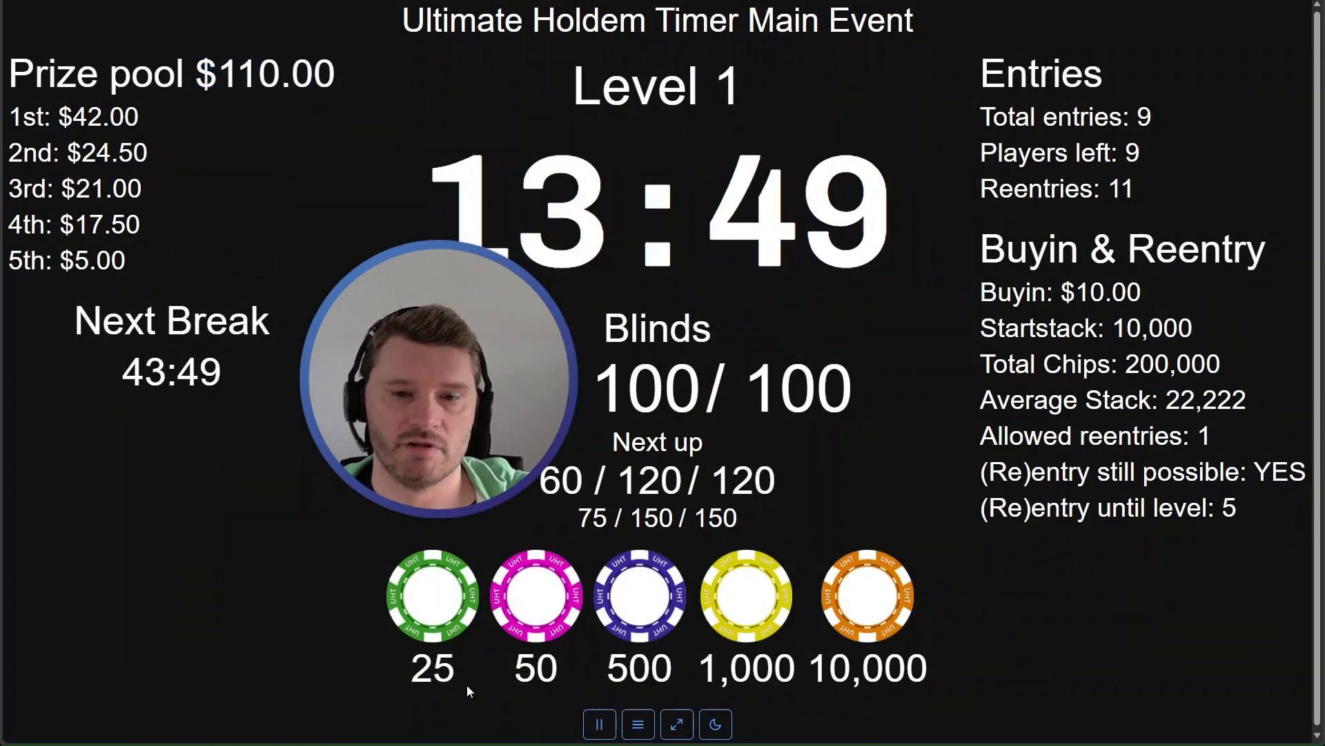
# Raise the re-entries to 12 and close the tournament controls
pyautogui.click(638, 724)
pyautogui.click(290, 683)
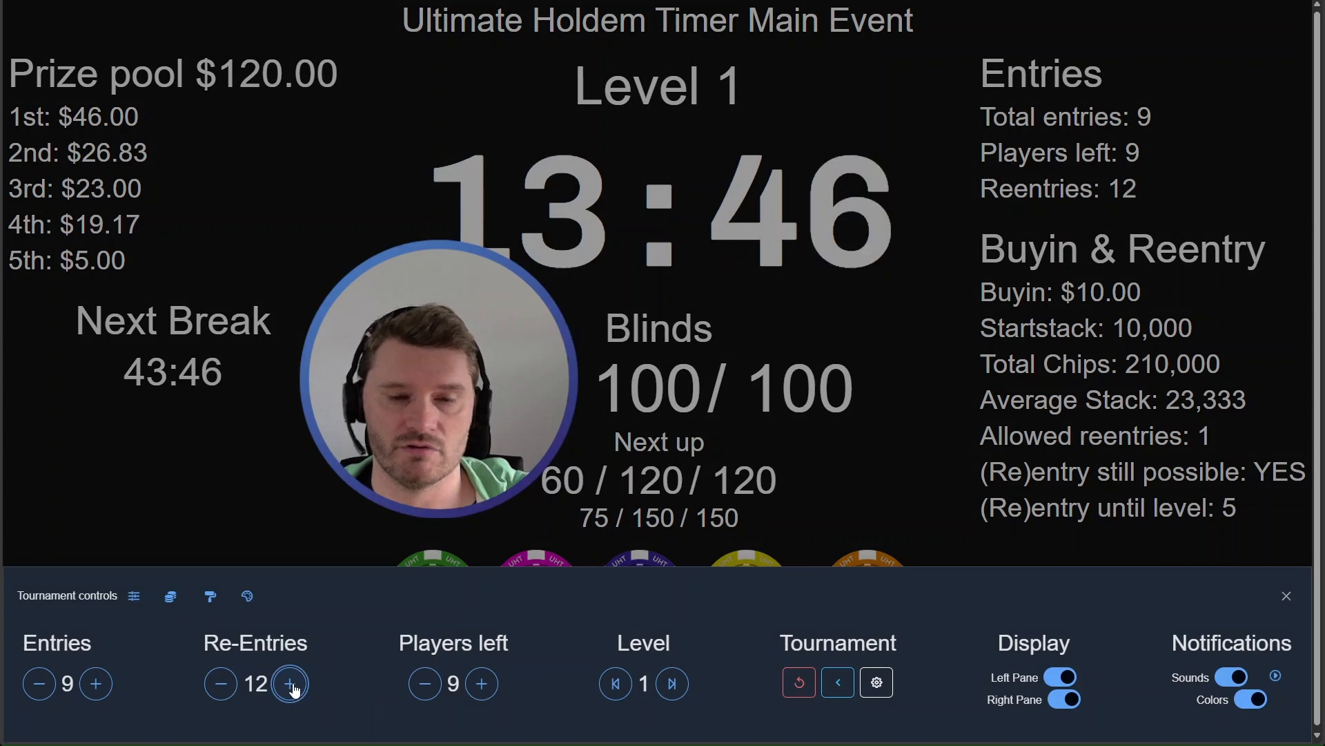
pyautogui.click(563, 440)
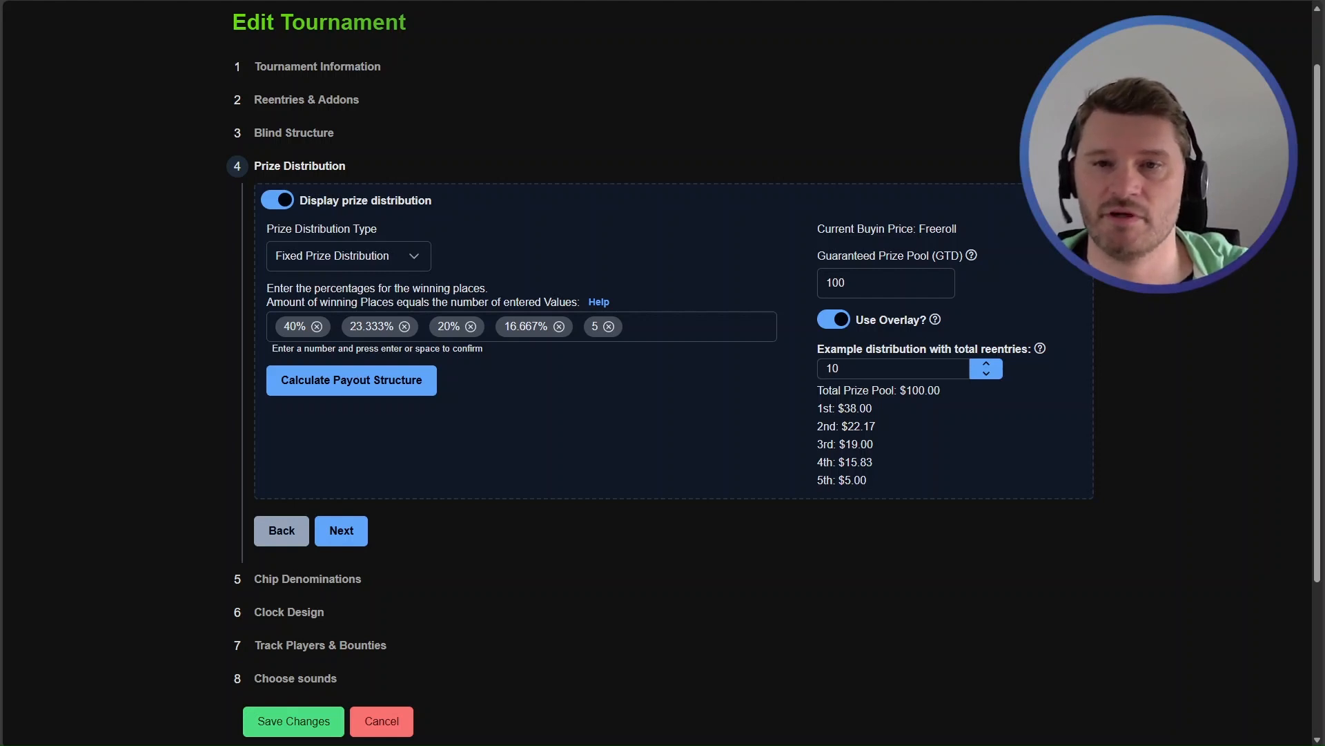
# Change the Prize Distribution Type to Dynamic Prize Distribution in the tournament's prize settings
pyautogui.click(375, 256)
pyautogui.click(328, 359)
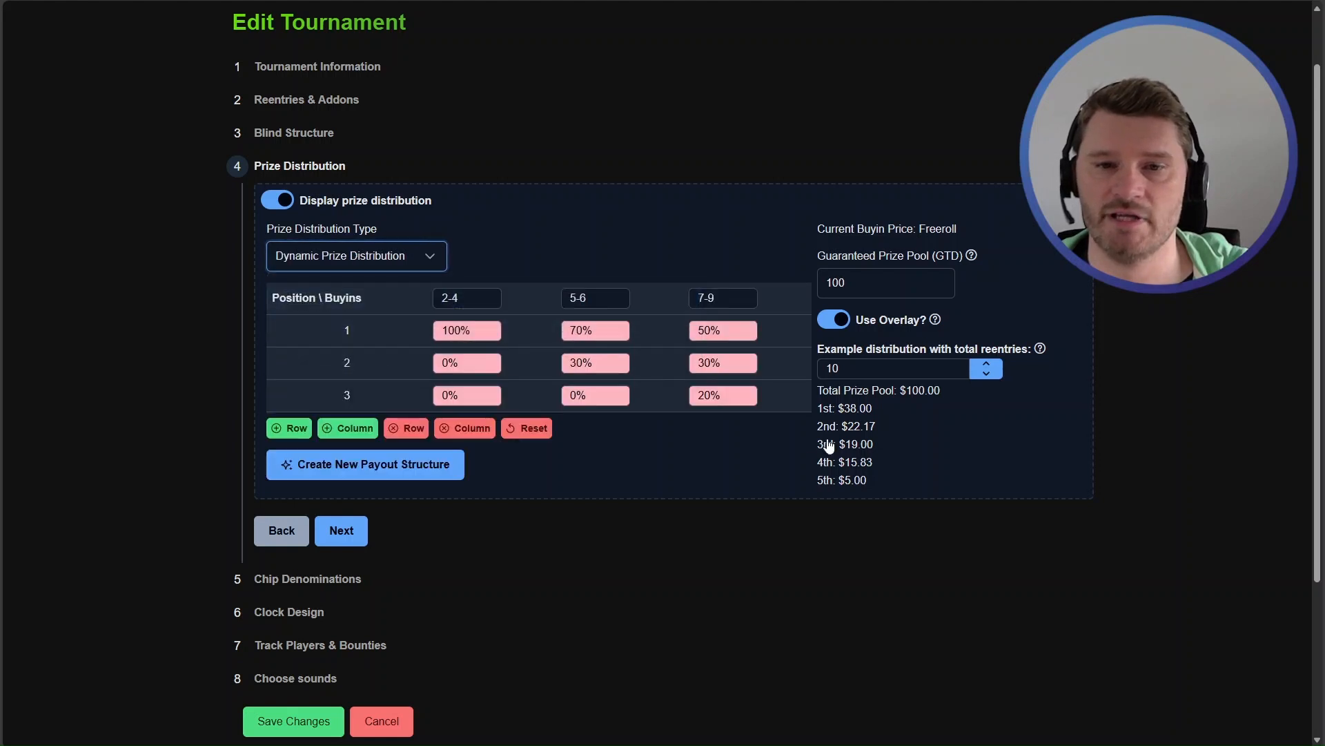
pyautogui.click(682, 462)
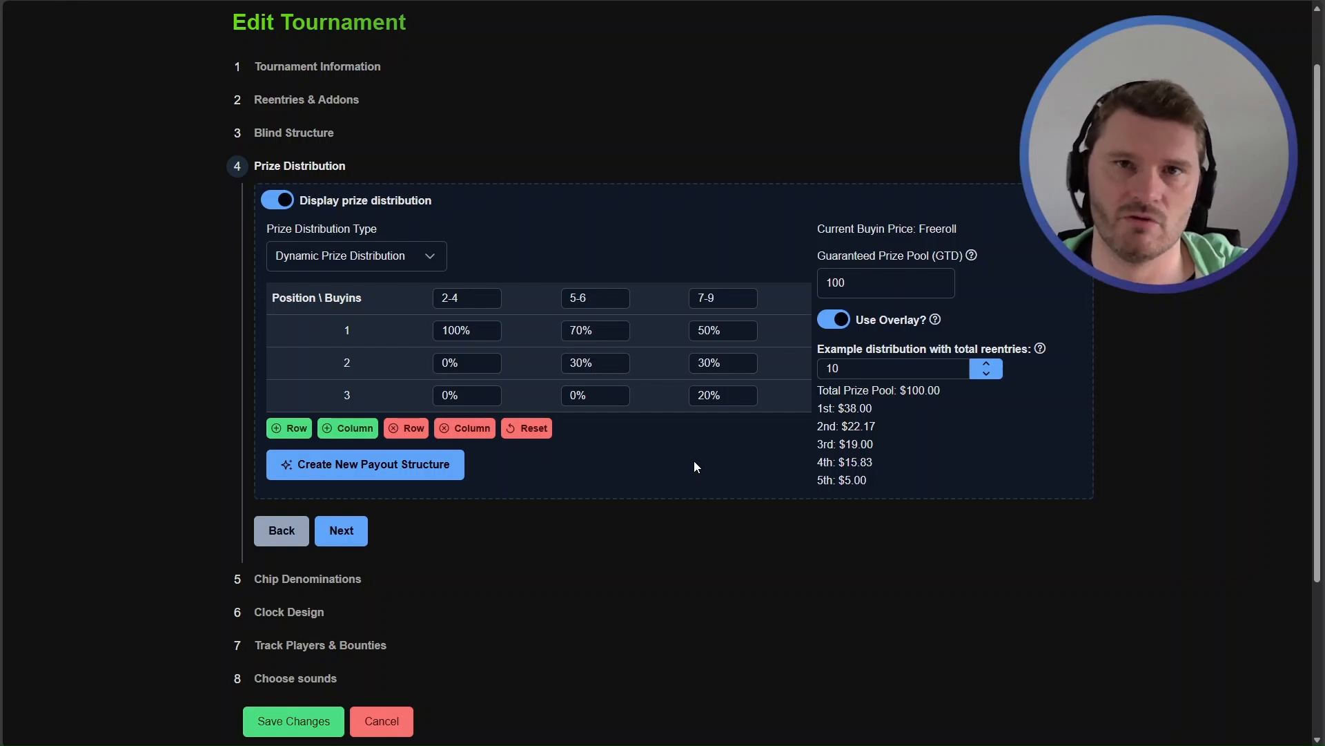
pyautogui.click(697, 364)
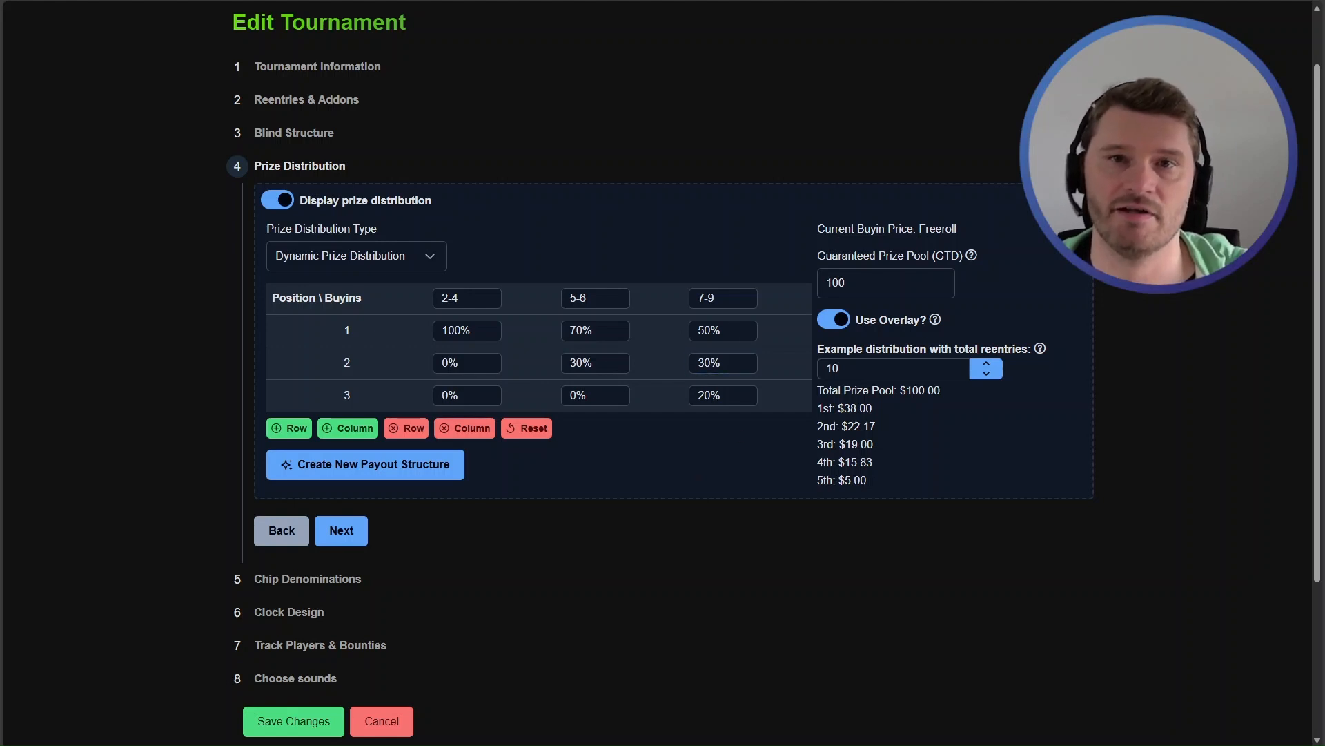